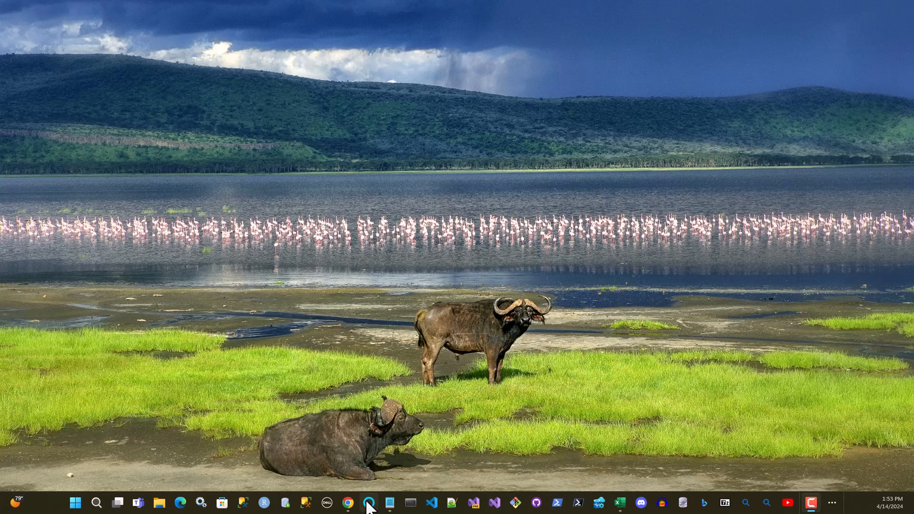
Switch to Chrome and review the Power Query documentation and Power Query M formula language pages on Microsoft Learn
left_click(348, 502)
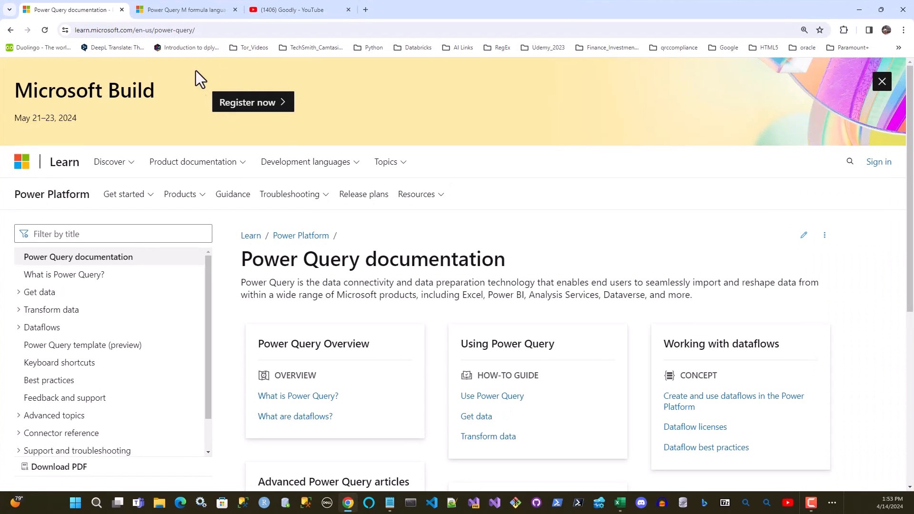
left_click(218, 30)
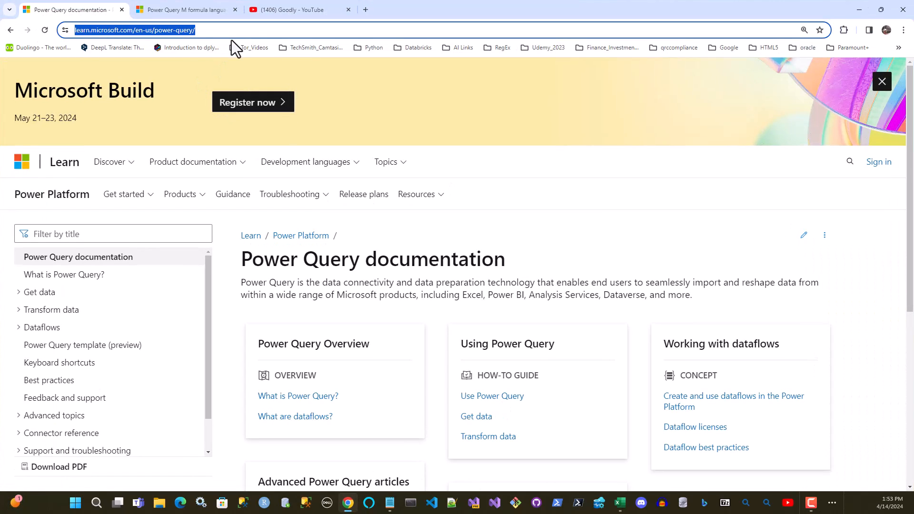
left_click(219, 31)
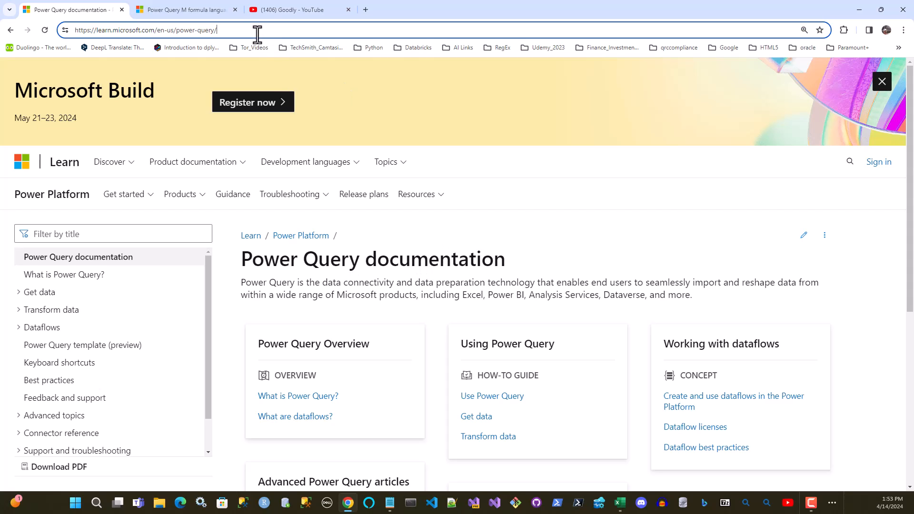
left_click(190, 10)
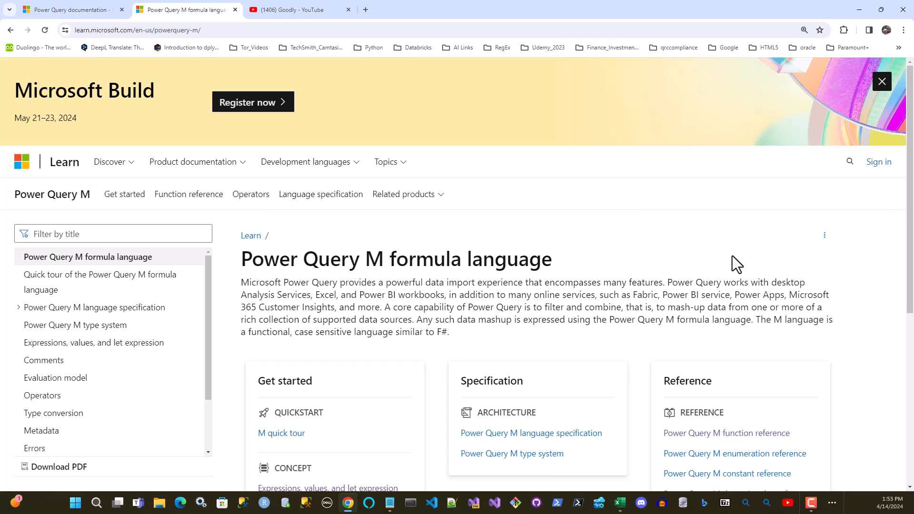
Look through the Goodly channel's created playlists on YouTube and minimise the browser window
left_click(314, 10)
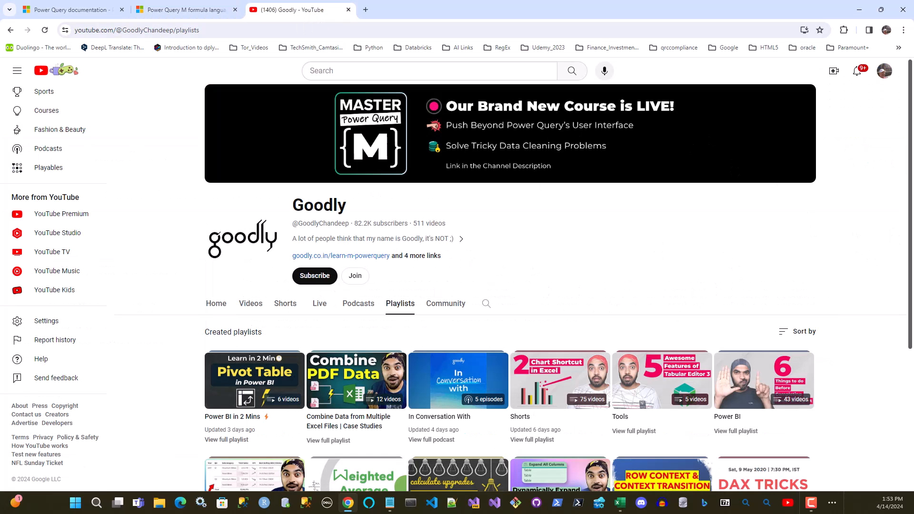
left_click_drag(909, 174, 910, 242)
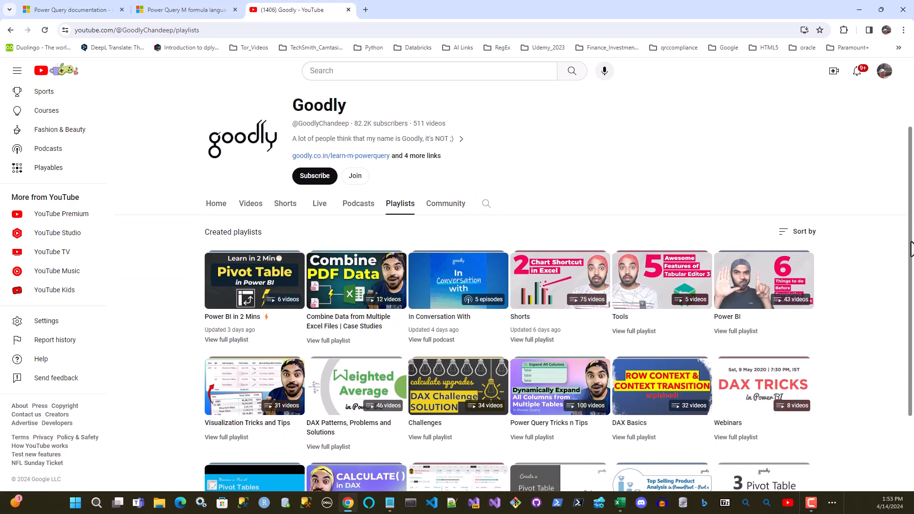
left_click_drag(909, 241, 907, 265)
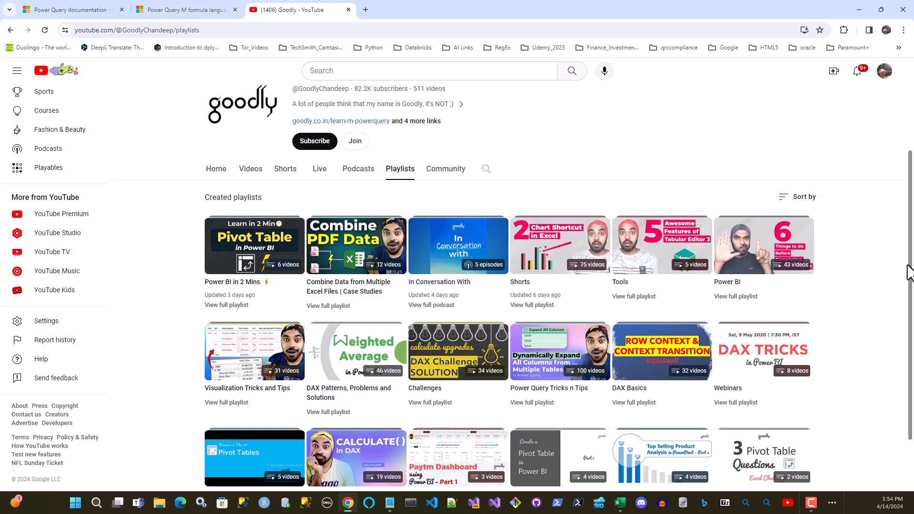
scroll(908, 274, "up", 1)
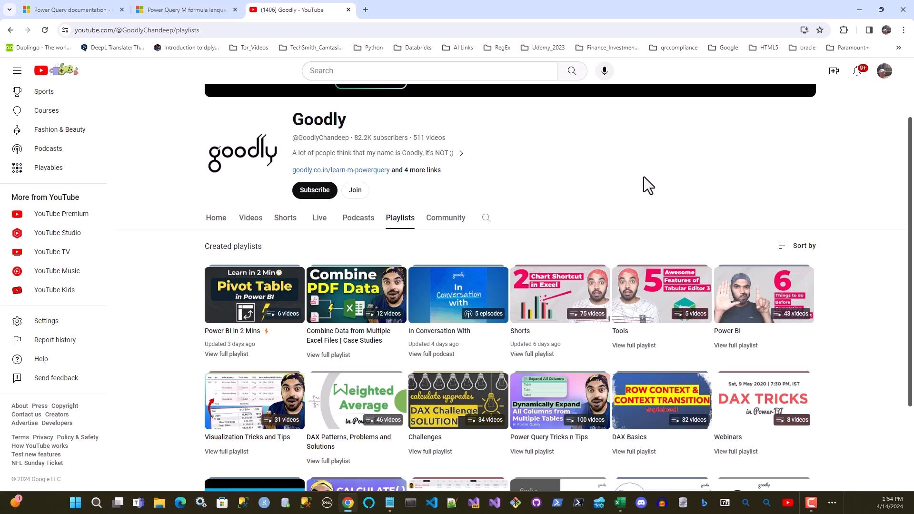
left_click_drag(907, 200, 906, 261)
scroll(841, 215, "up", 4)
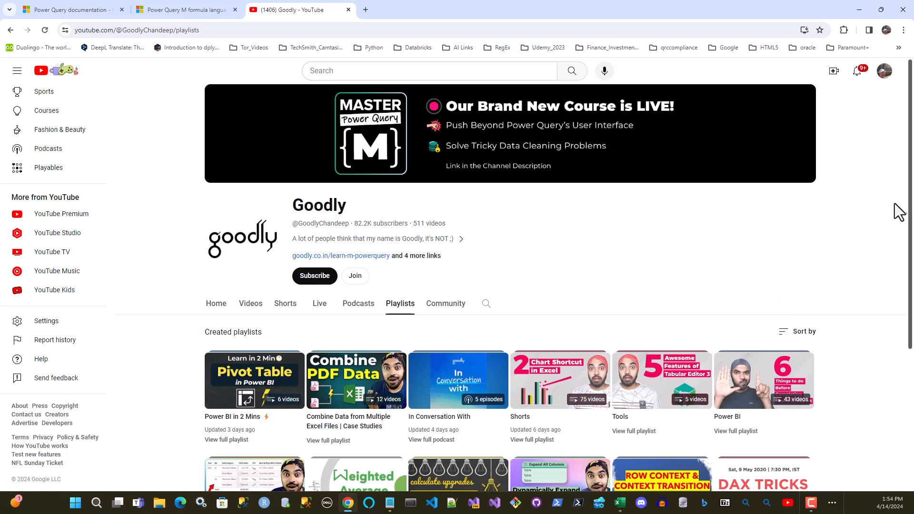
left_click_drag(910, 199, 911, 349)
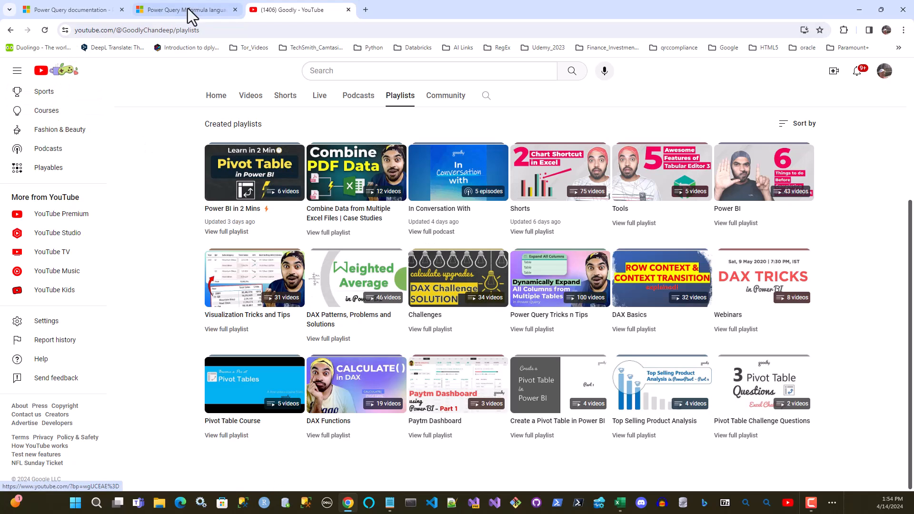
left_click(859, 8)
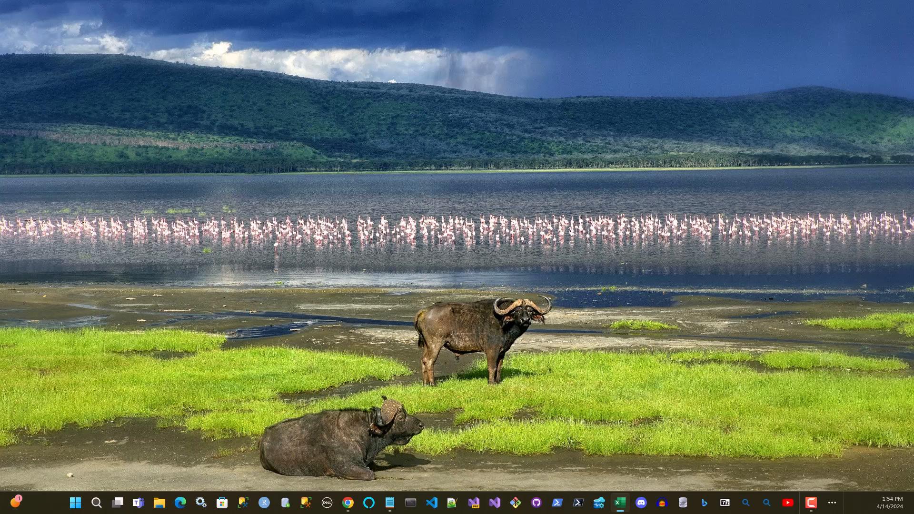
Switch to the YahooFinancePQ - Copy.xlsm workbook in Excel and widen the datetime column of the qryfinal table to fit its dates
left_click_drag(913, 24, 414, 45)
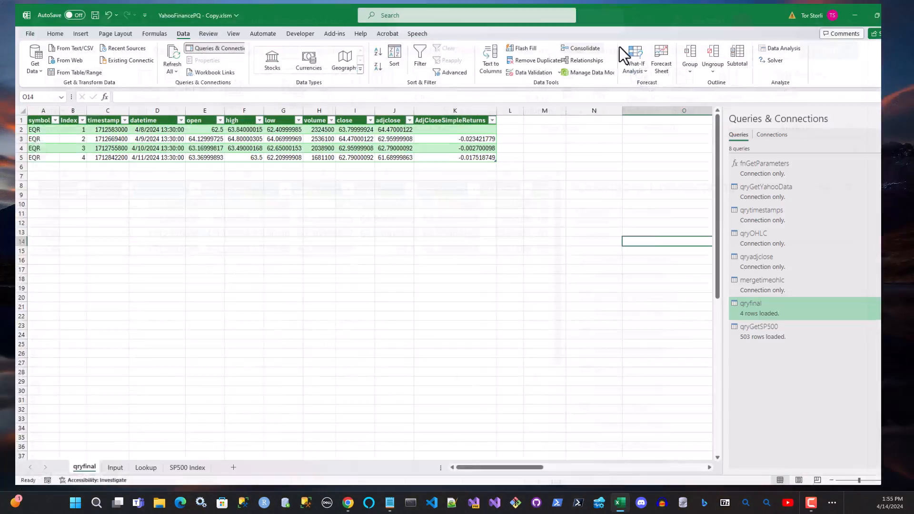
left_click(621, 38)
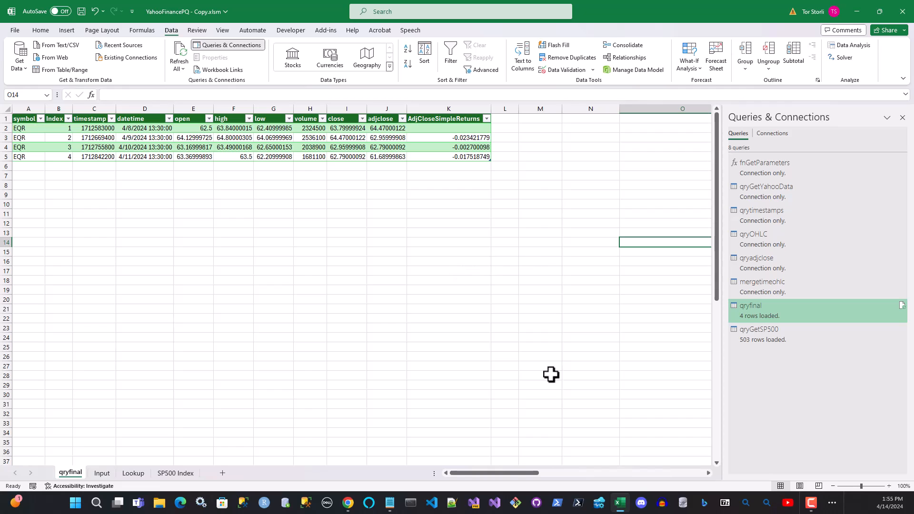
left_click(433, 300)
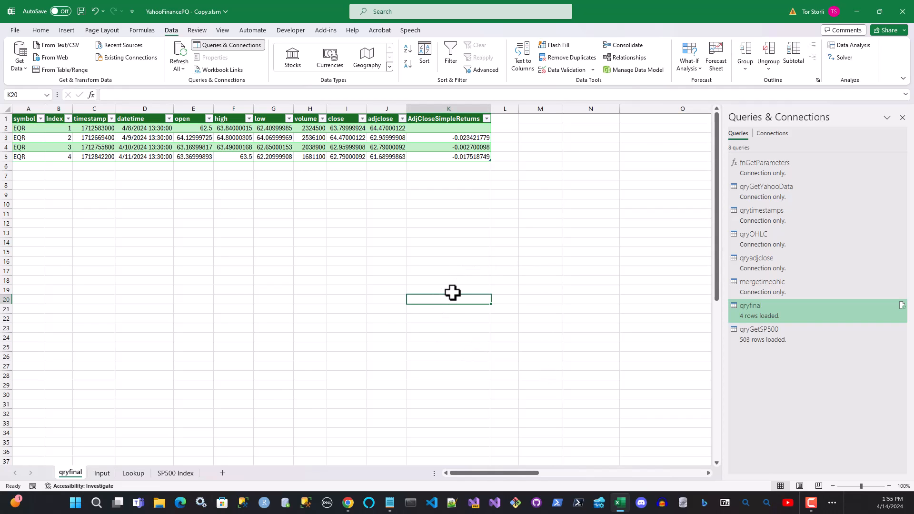
scroll(452, 292, "up", 3)
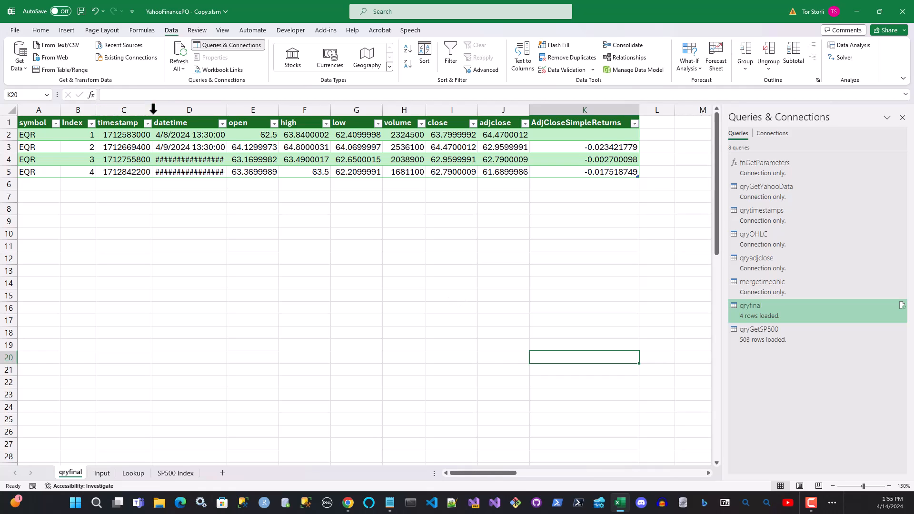
left_click_drag(225, 110, 244, 109)
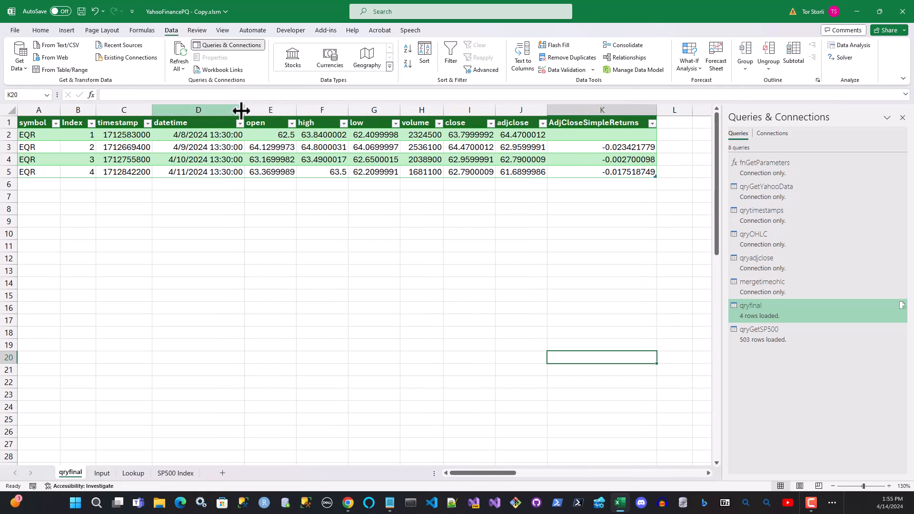
left_click(225, 282)
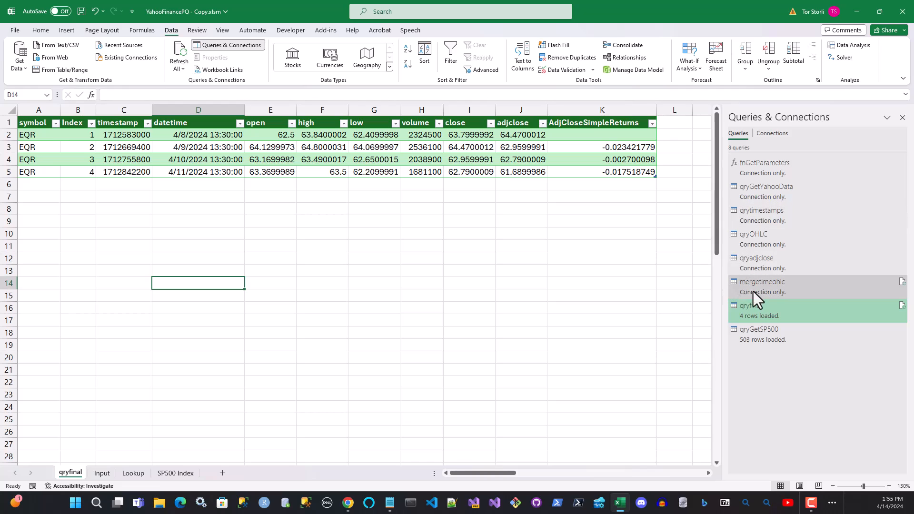
Switch to Insomnia and examine the JSON response's nesting from chart through the result list to the meta record
mouse_move(768, 171)
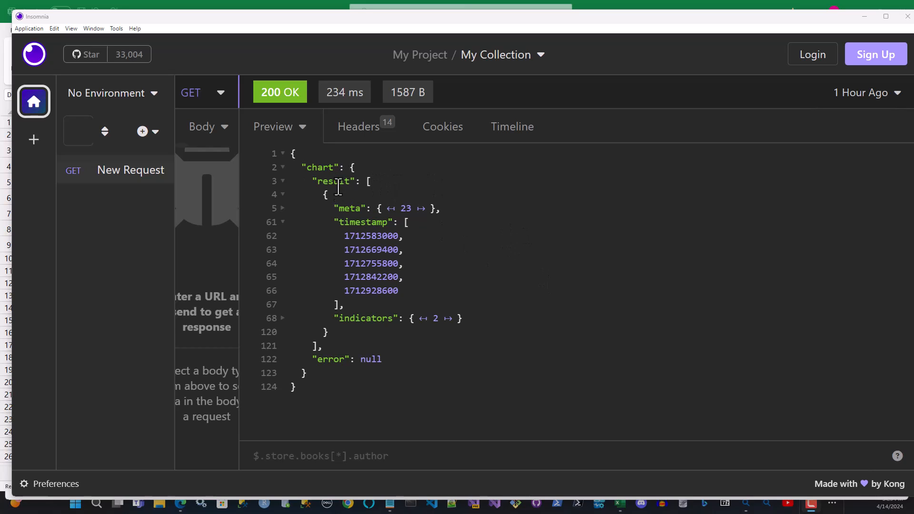
double_click(311, 168)
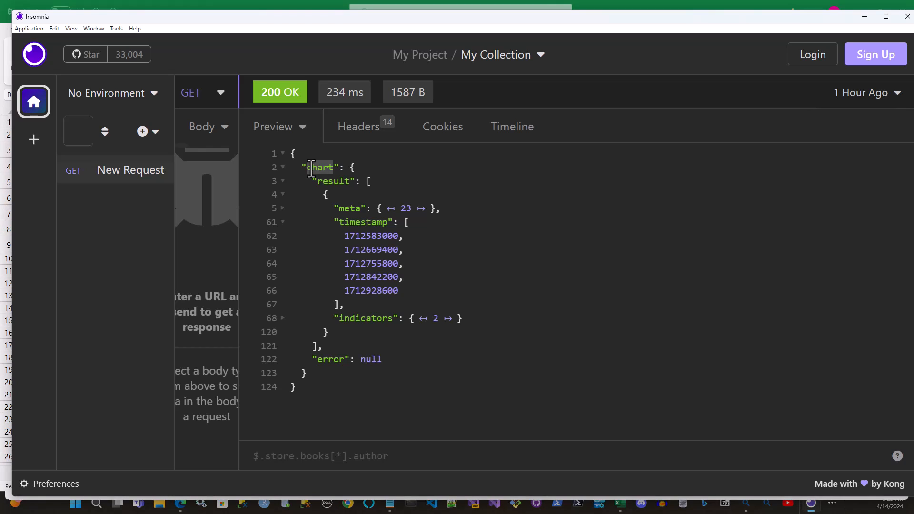
left_click(351, 168)
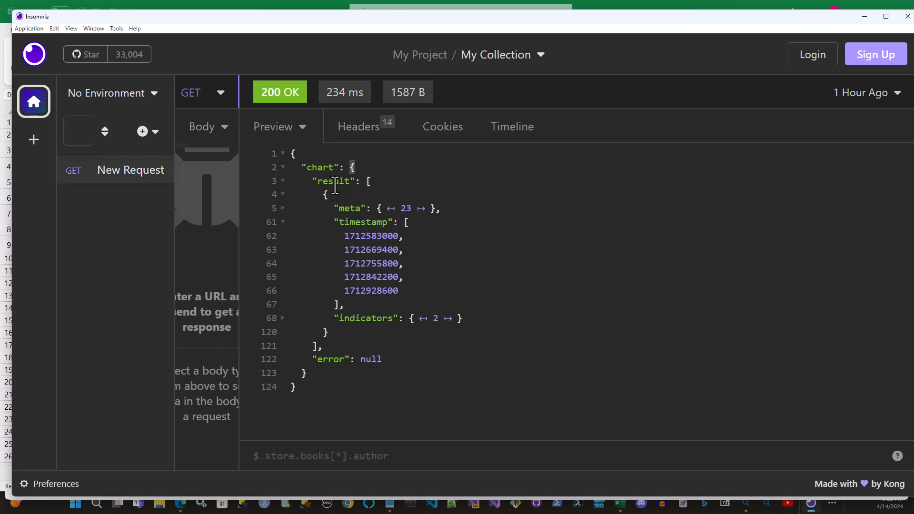
double_click(334, 180)
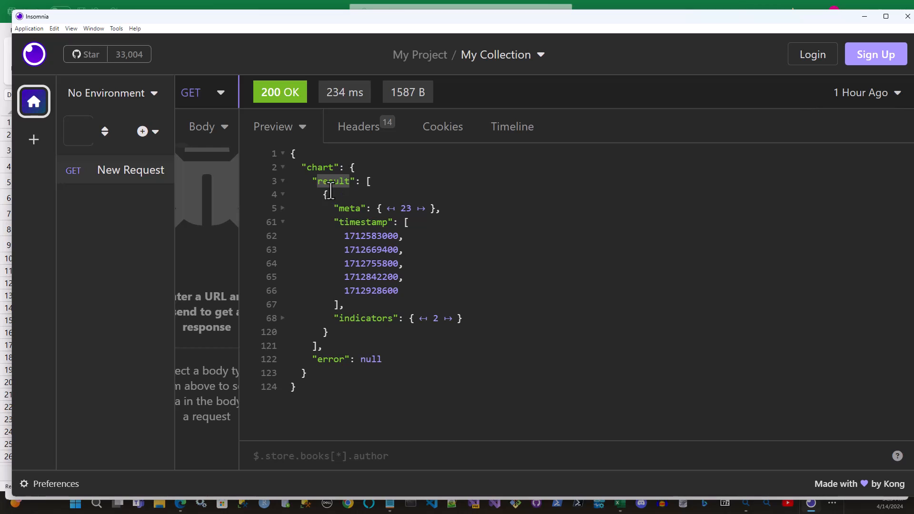
left_click(368, 183)
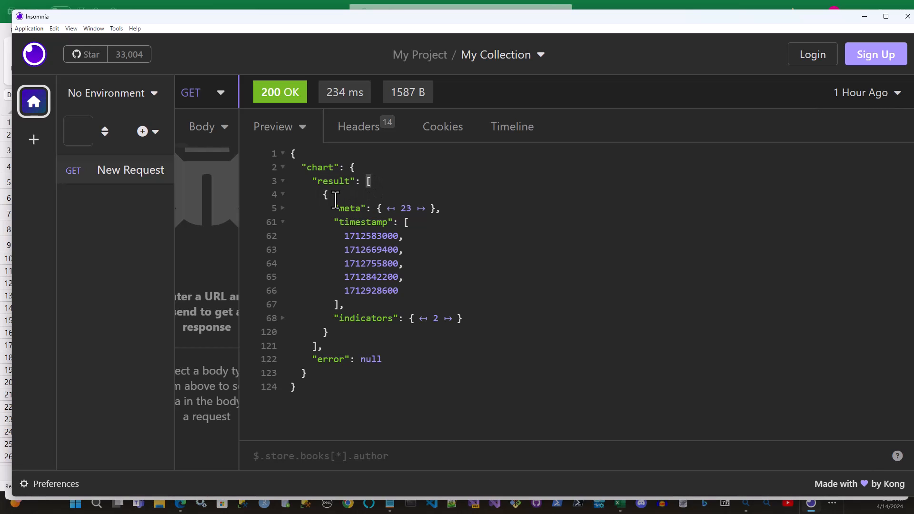
left_click(409, 221)
double_click(348, 208)
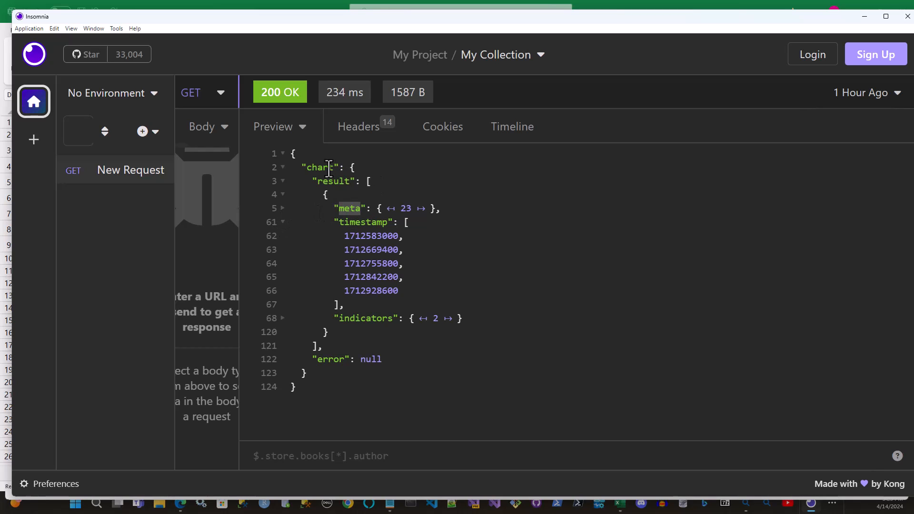
left_click(381, 183)
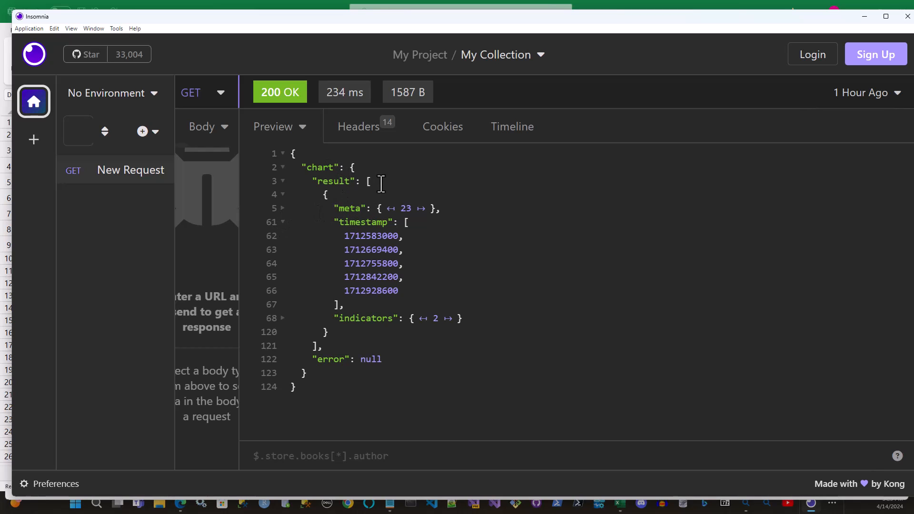
double_click(344, 208)
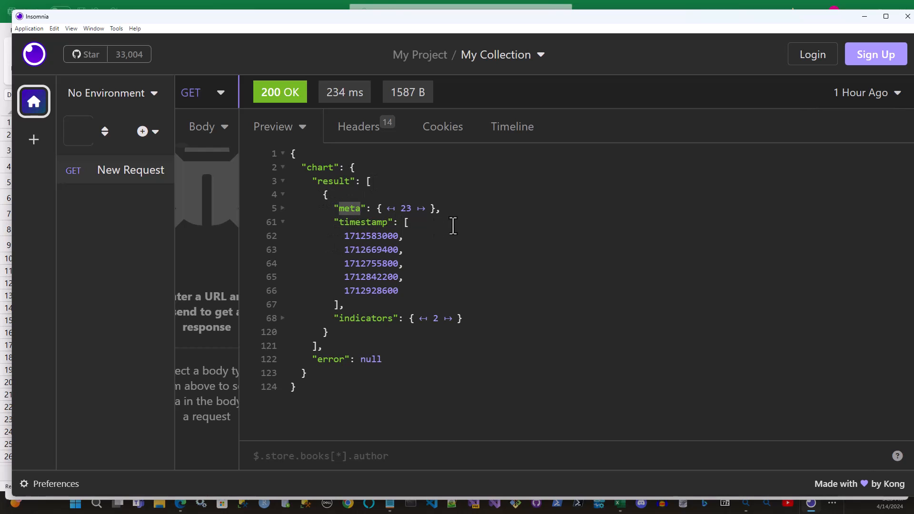
Expand the meta record in the JSON response and examine its fields, including symbol, dataGranularity, range and validRanges
left_click(283, 208)
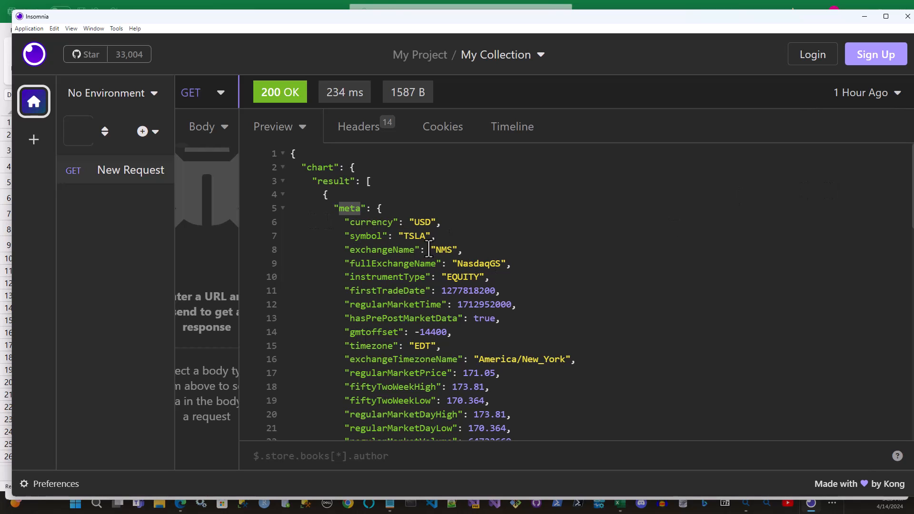
scroll(446, 298, "down", 1)
scroll(447, 298, "down", 1)
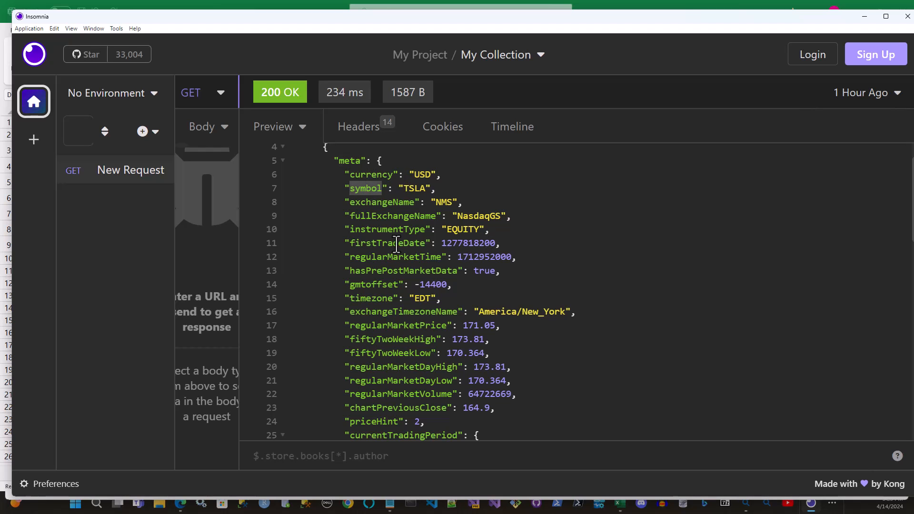
scroll(393, 238, "down", 3)
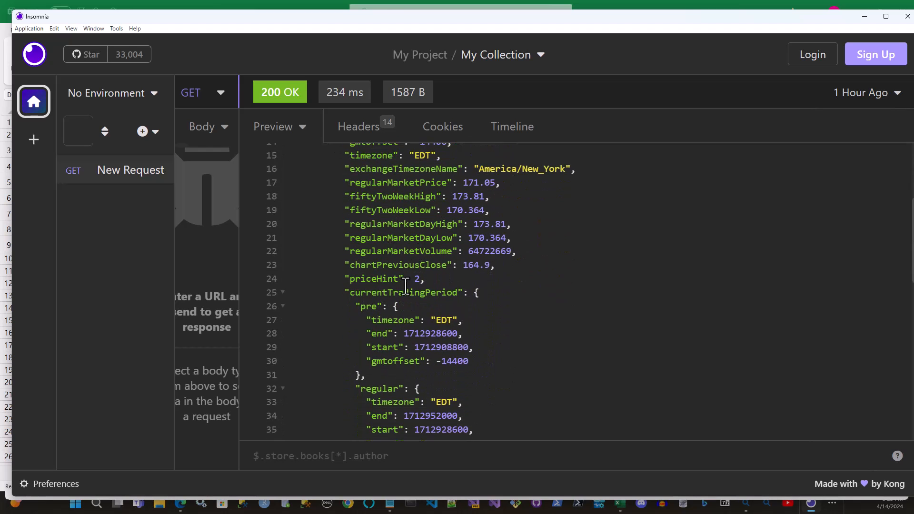
scroll(413, 285, "down", 5)
scroll(412, 303, "down", 8)
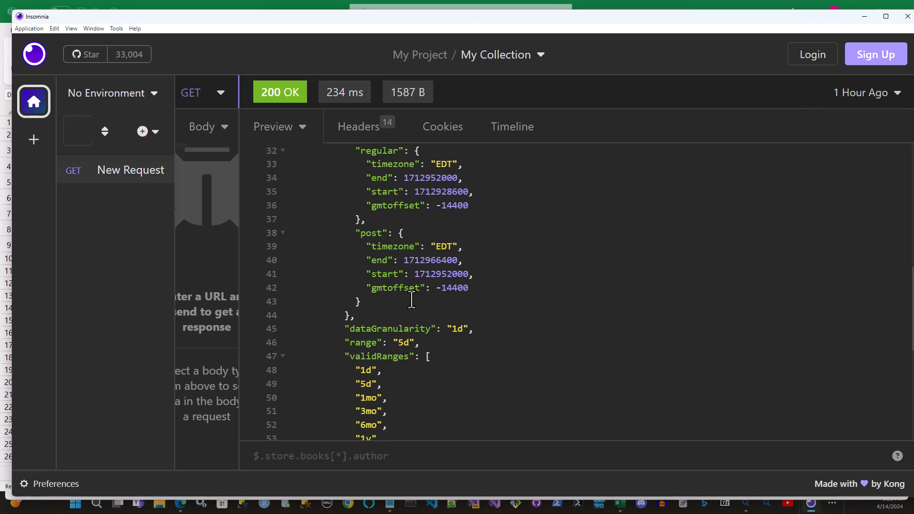
scroll(416, 304, "up", 4)
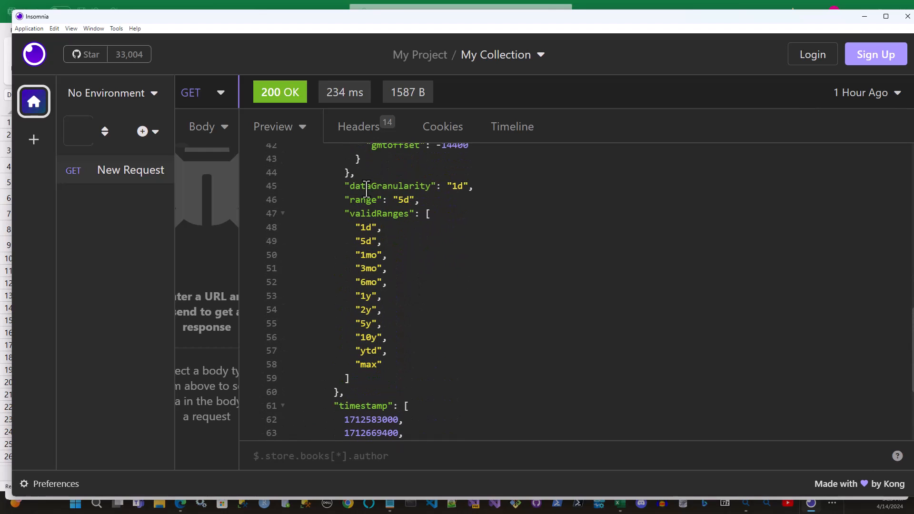
double_click(371, 201)
scroll(563, 321, "up", 2)
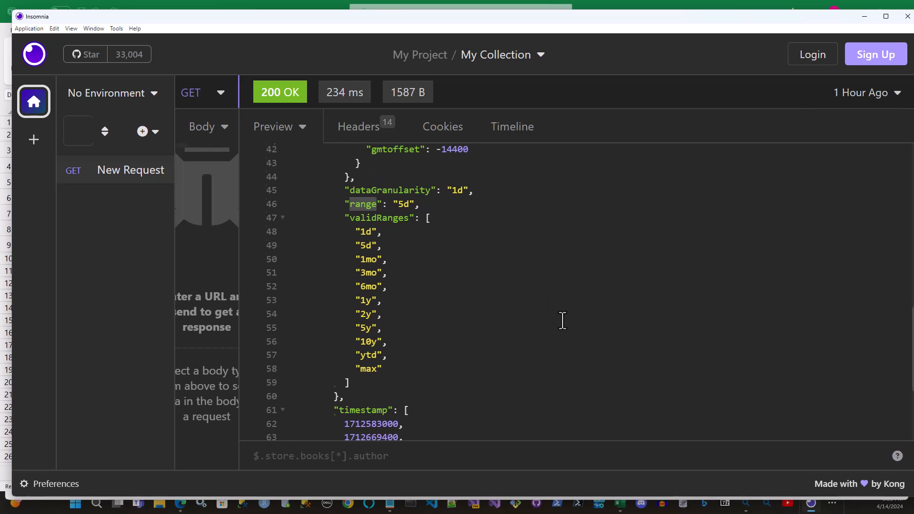
scroll(583, 319, "up", 9)
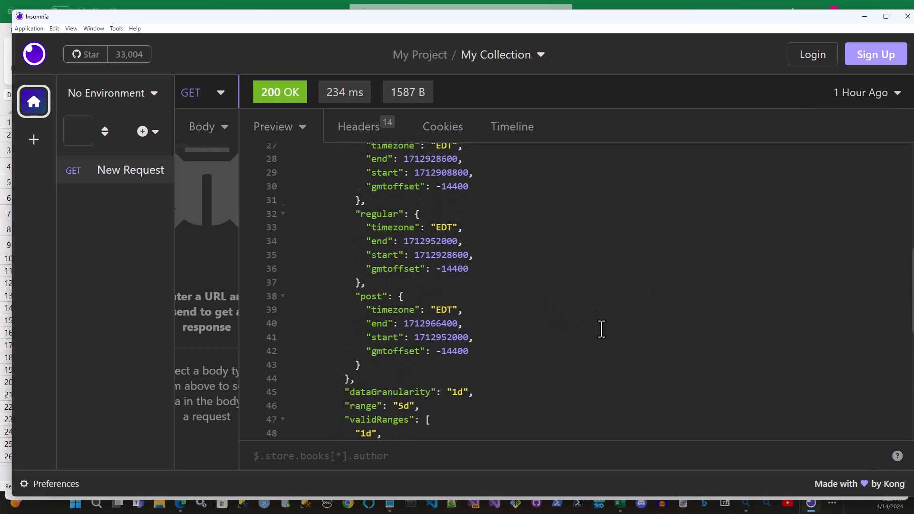
scroll(585, 330, "up", 1)
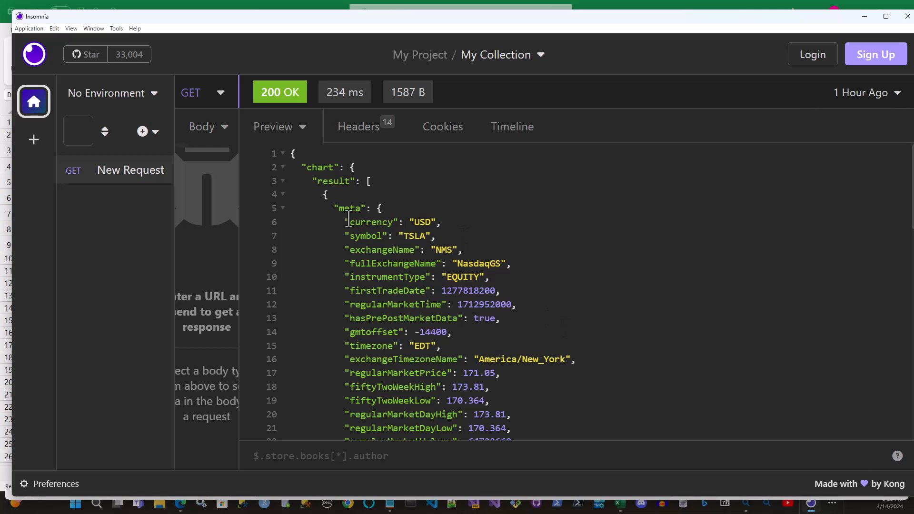
Collapse the meta record in the JSON response, examine the timestamp list, and collapse that list too
left_click(282, 208)
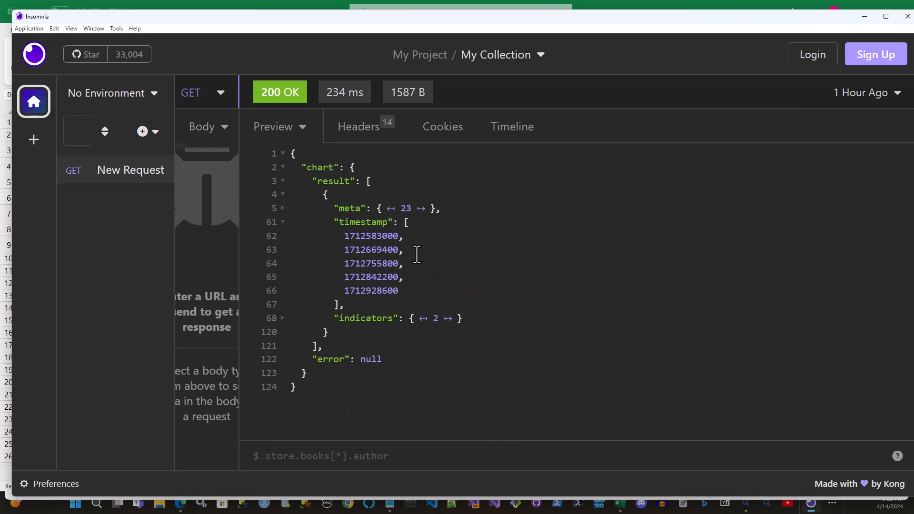
double_click(355, 222)
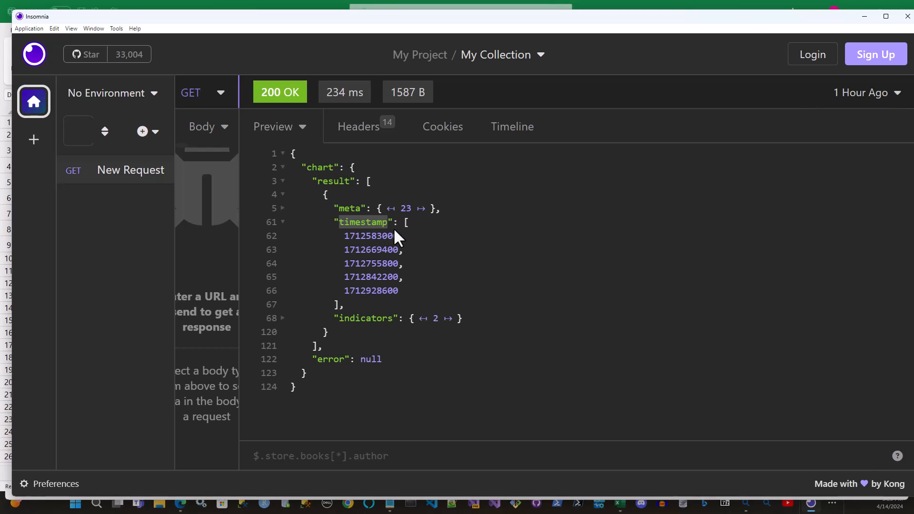
left_click_drag(408, 223, 416, 304)
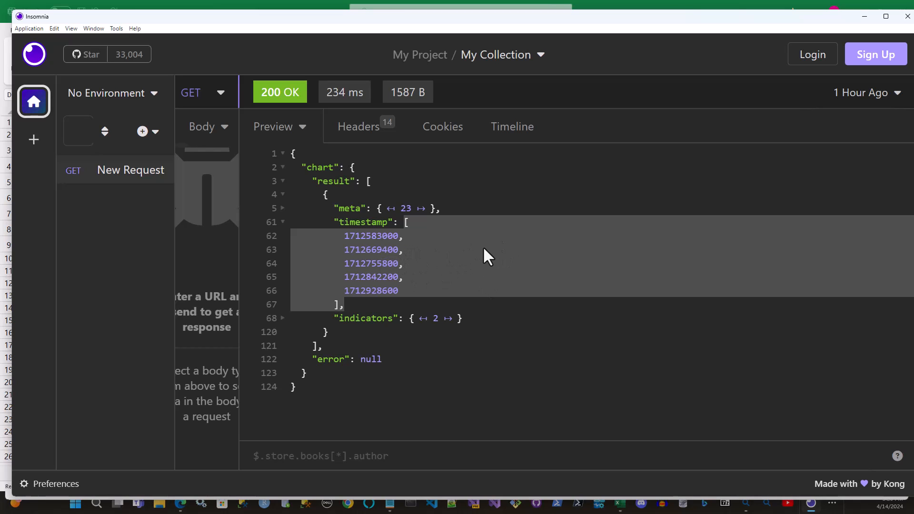
left_click(456, 290)
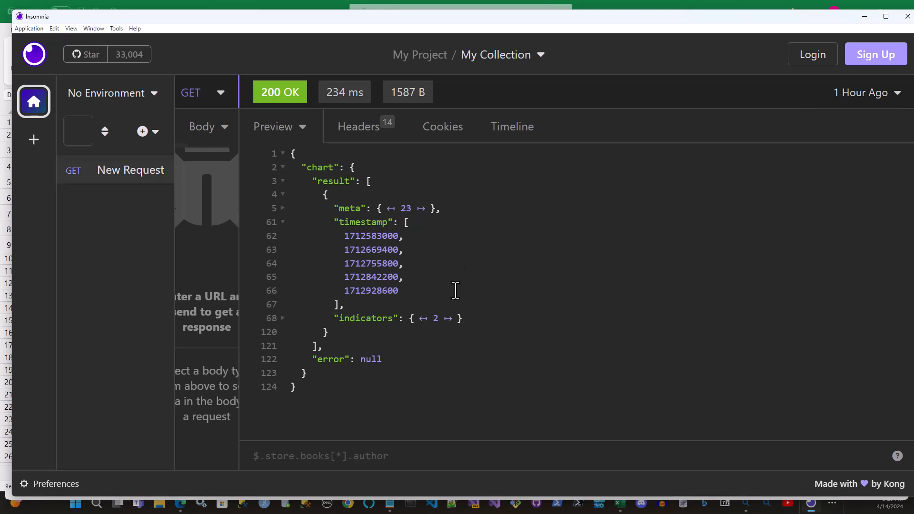
left_click(283, 221)
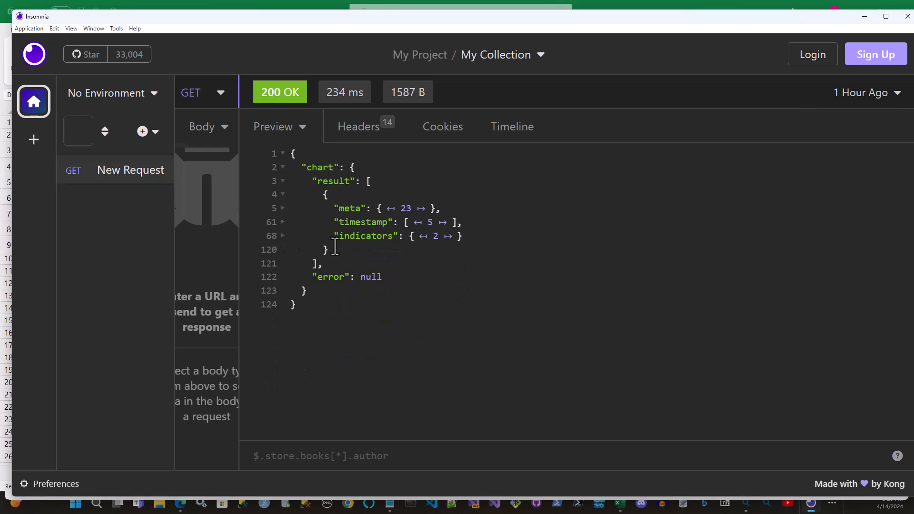
Expand the indicators record and examine how the quote list holds a record of price lists
double_click(366, 238)
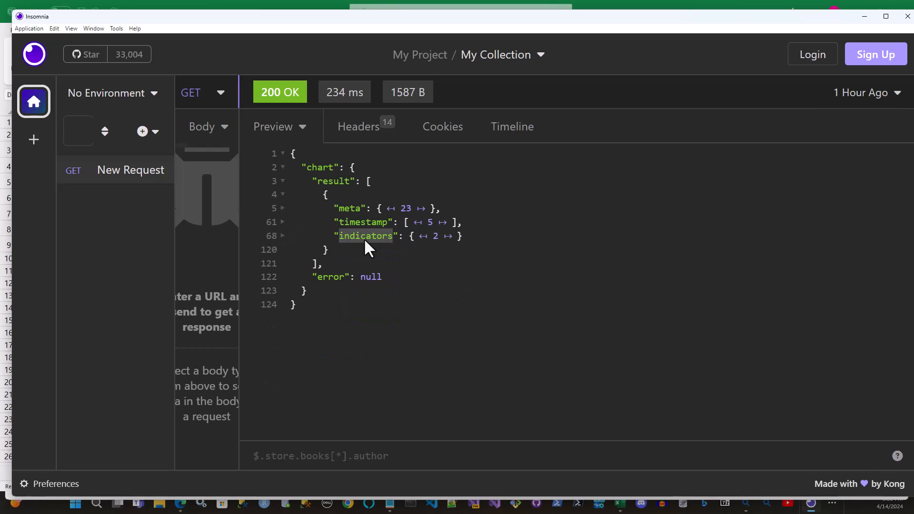
left_click(283, 237)
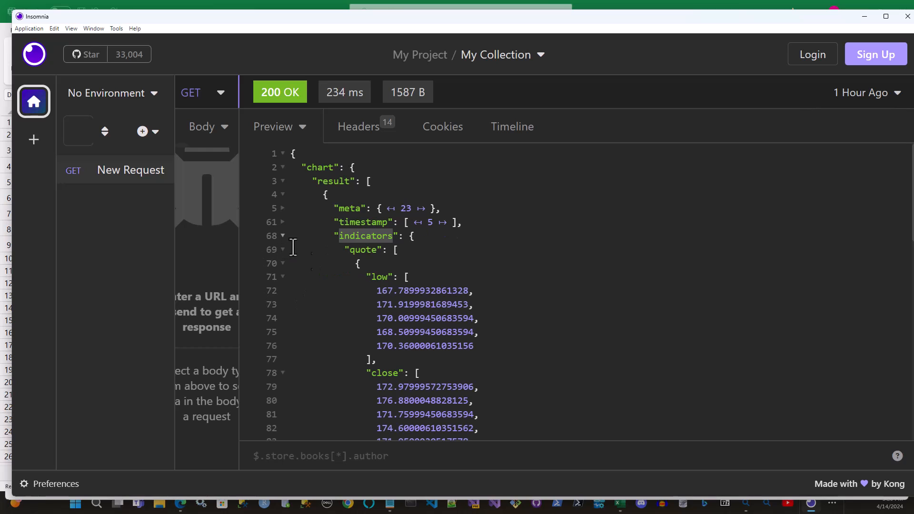
double_click(363, 250)
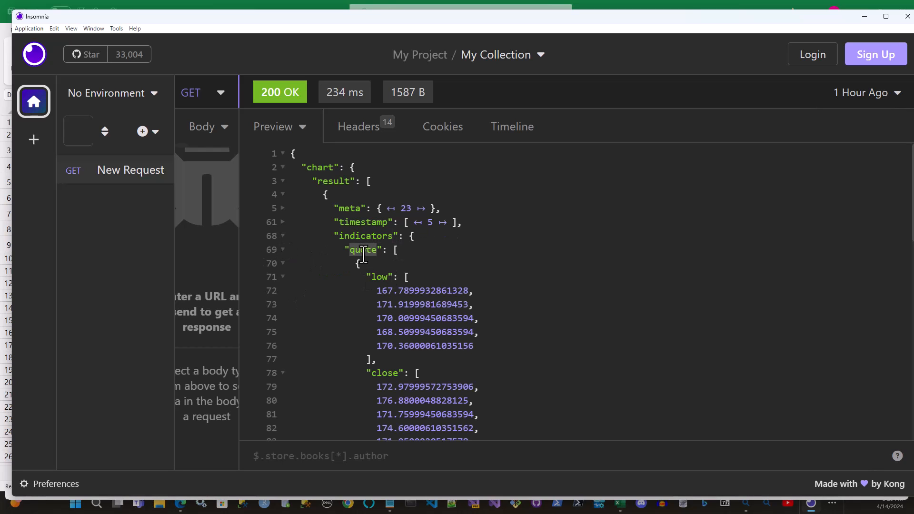
left_click(395, 251)
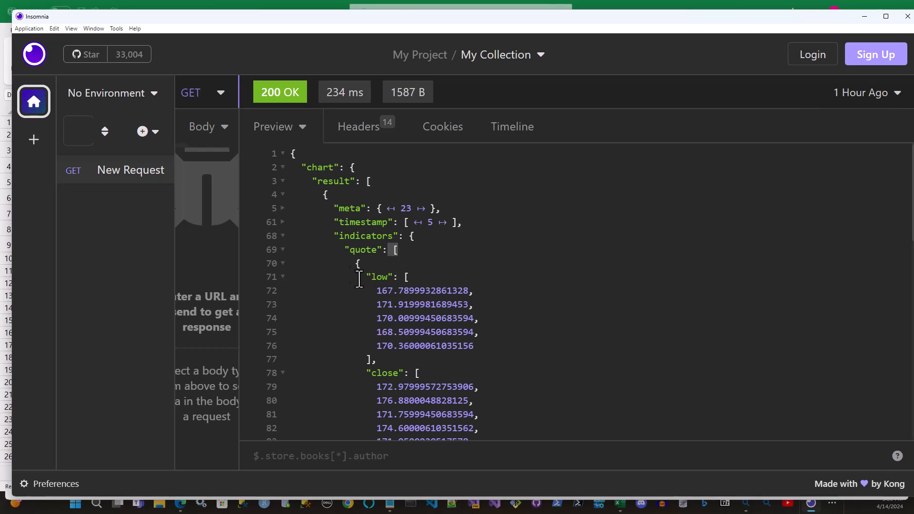
left_click_drag(345, 264, 456, 362)
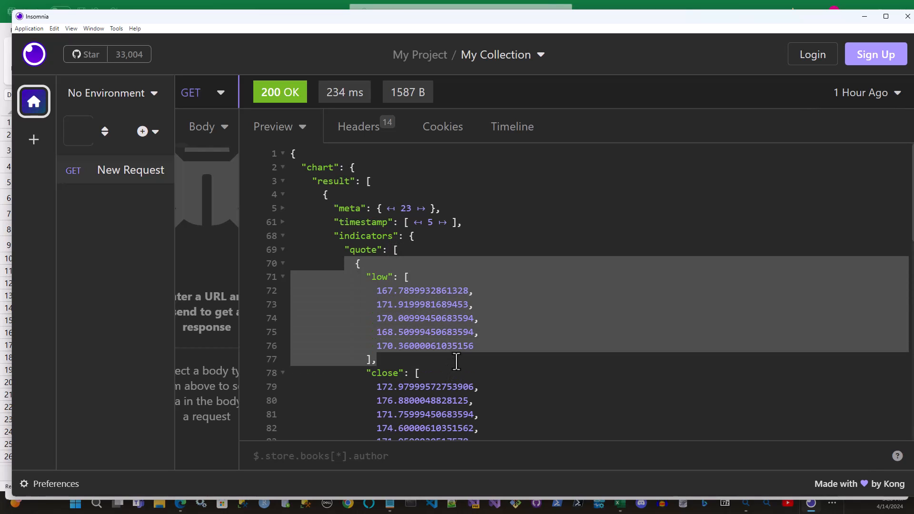
left_click(472, 292)
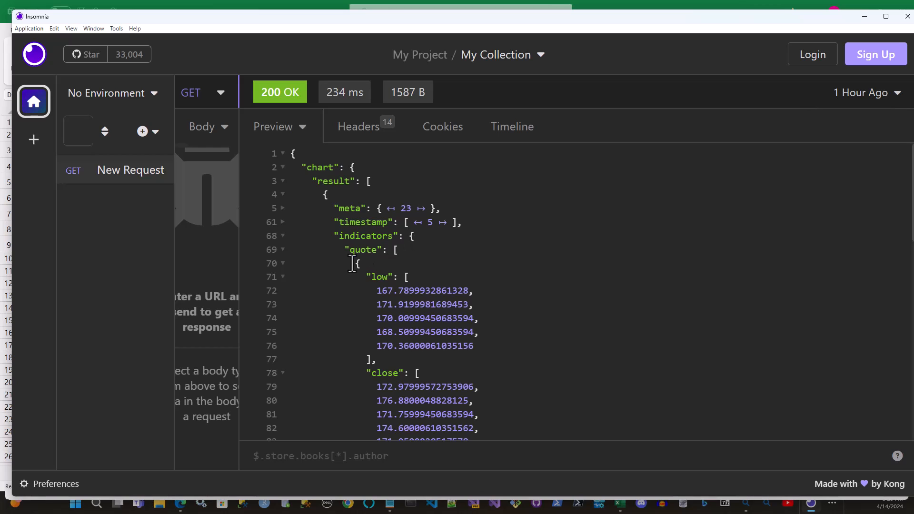
Examine the lists inside the quote record, from low and close through open and volume
double_click(379, 277)
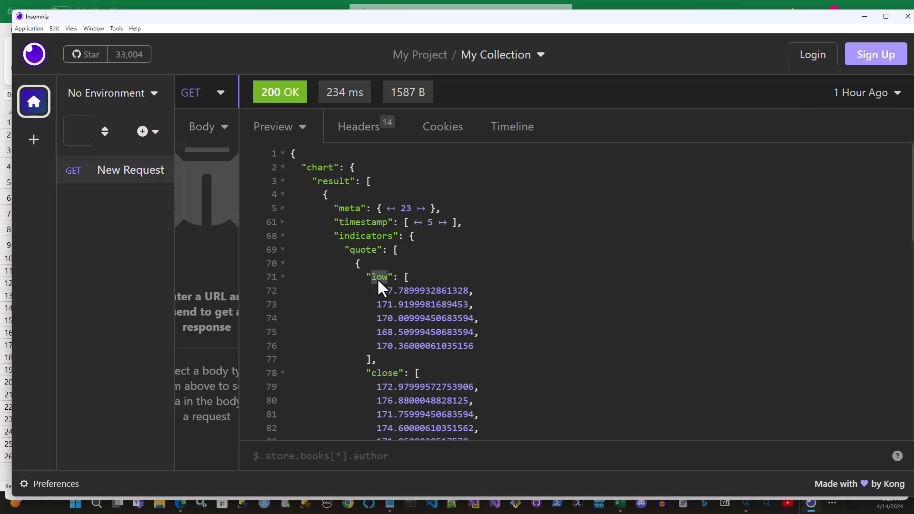
double_click(388, 373)
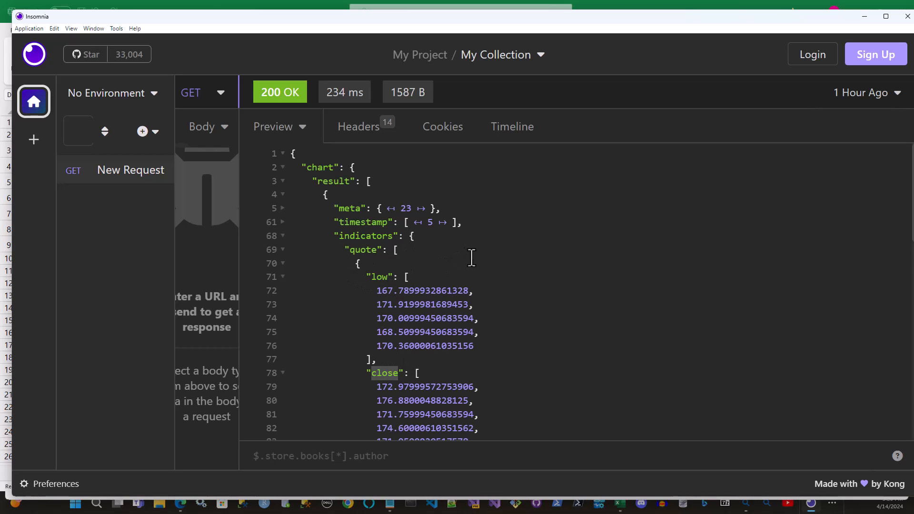
left_click_drag(404, 277, 443, 364)
scroll(555, 322, "down", 1)
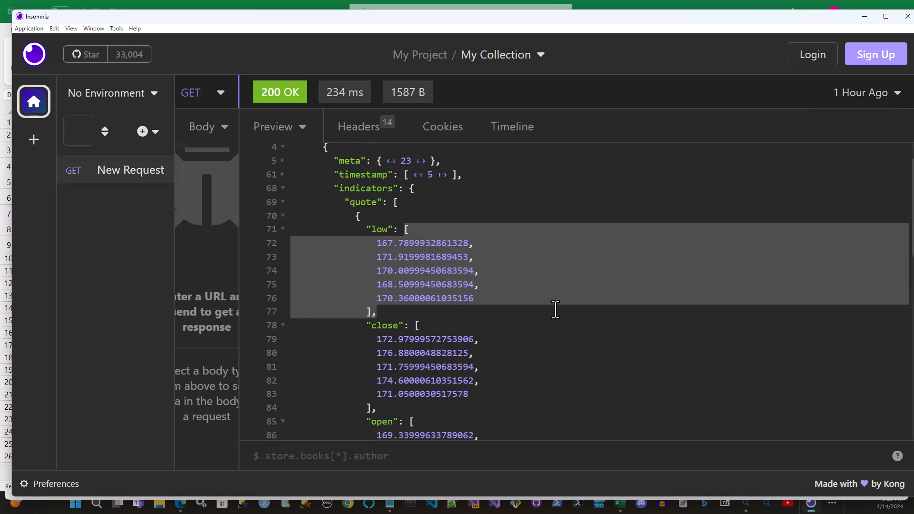
scroll(559, 310, "down", 2)
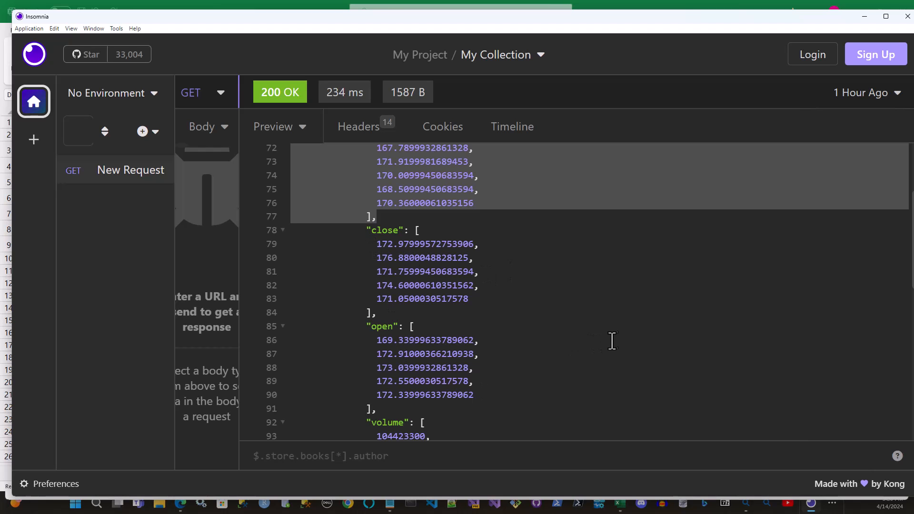
scroll(613, 340, "up", 1)
scroll(607, 342, "down", 3)
scroll(570, 330, "down", 1)
scroll(560, 328, "up", 6)
middle_click(566, 318)
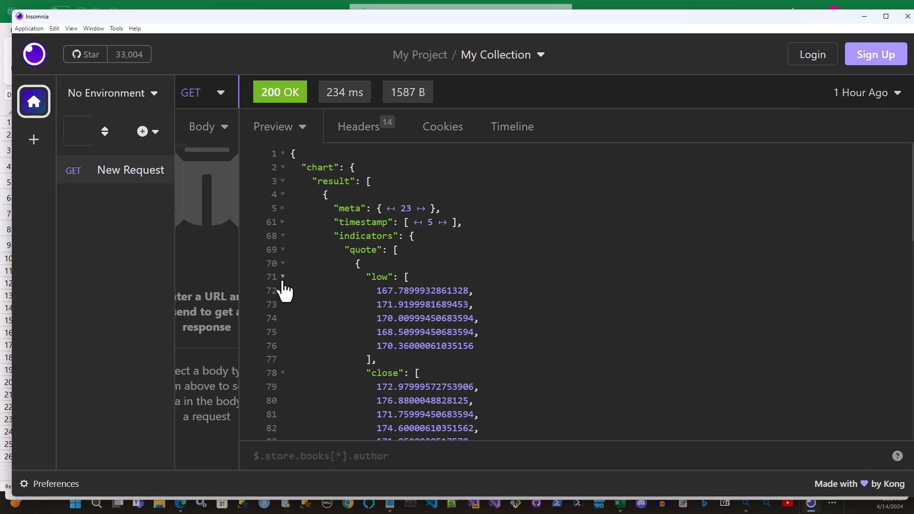
Collapse the quote list and examine the adjclose list nested inside the outer adjclose list
left_click(282, 250)
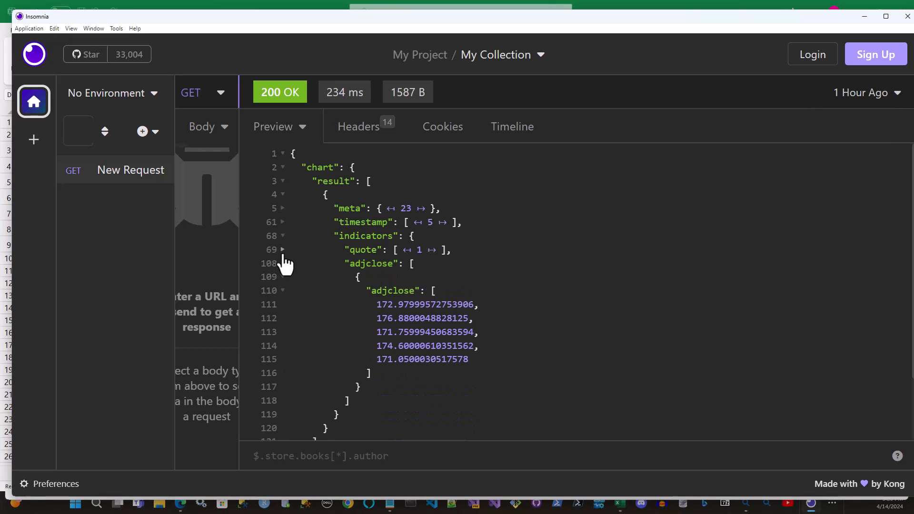
double_click(366, 264)
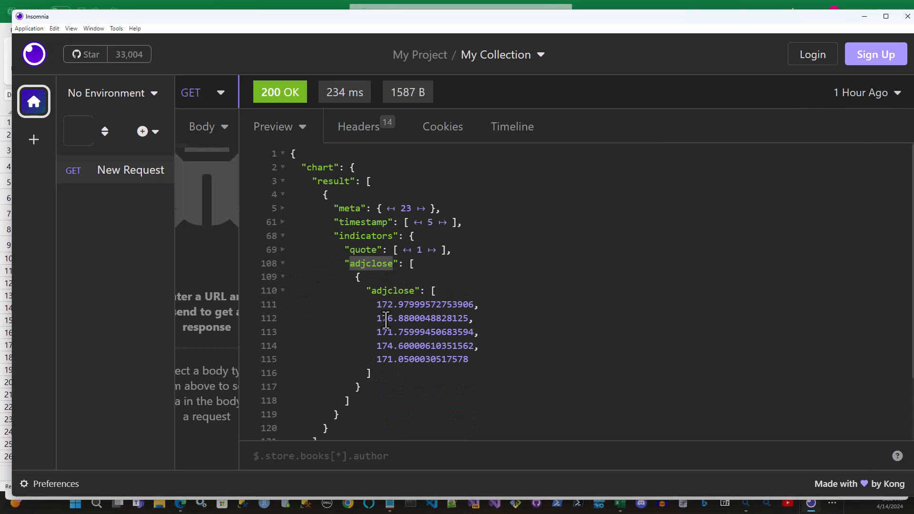
double_click(393, 291)
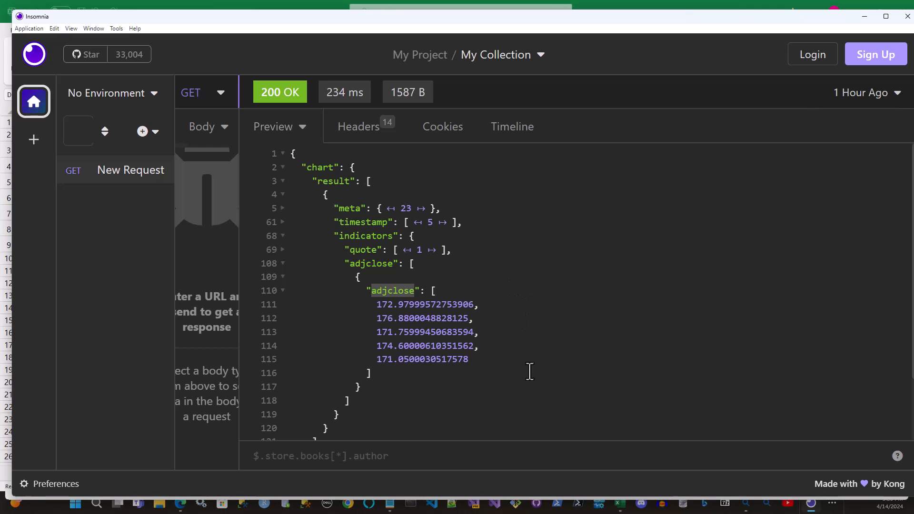
middle_click(624, 344)
middle_click(590, 285)
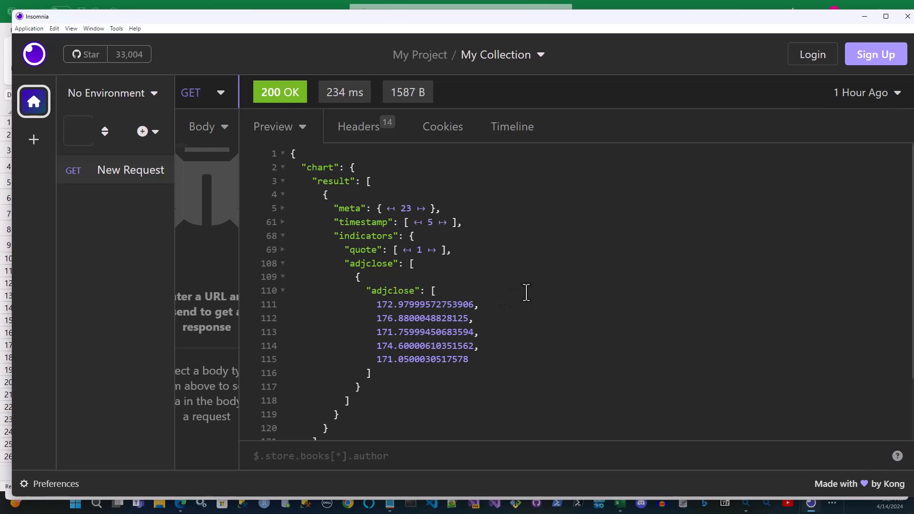
Match the first two adjclose values with the first two entries of the expanded timestamp list, then collapse that list
left_click_drag(369, 307, 492, 313)
left_click_drag(370, 320, 485, 316)
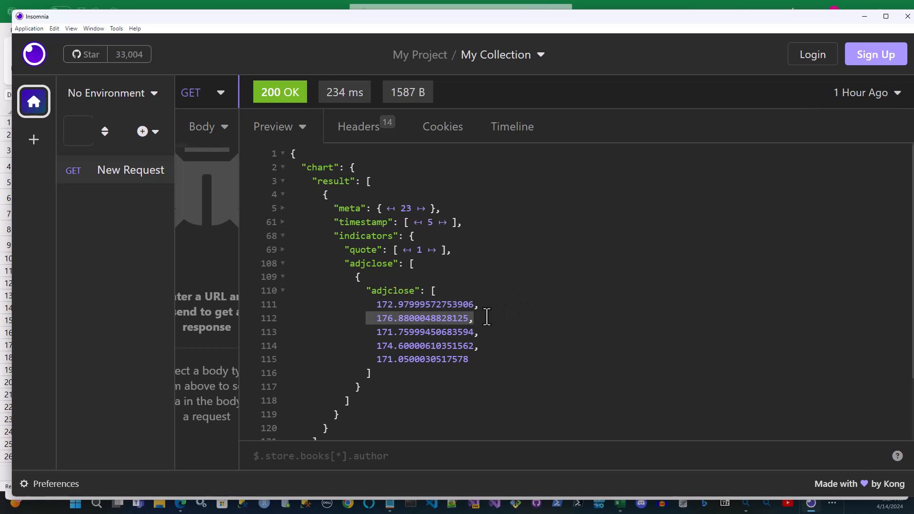
left_click(282, 222)
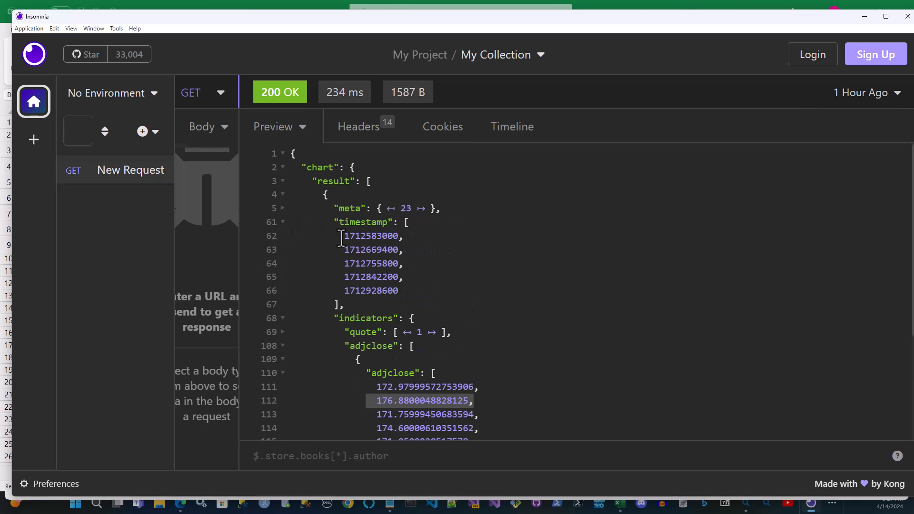
left_click_drag(341, 236, 402, 236)
left_click_drag(335, 250, 411, 250)
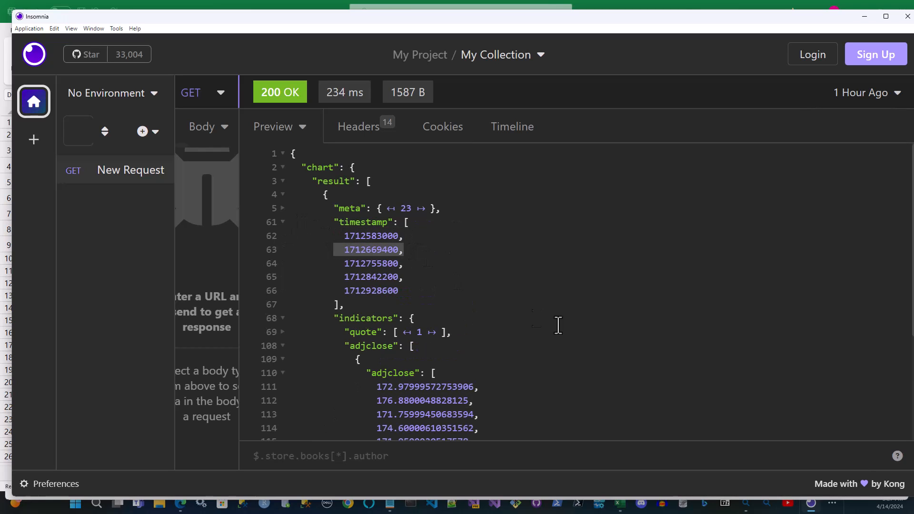
left_click(582, 310)
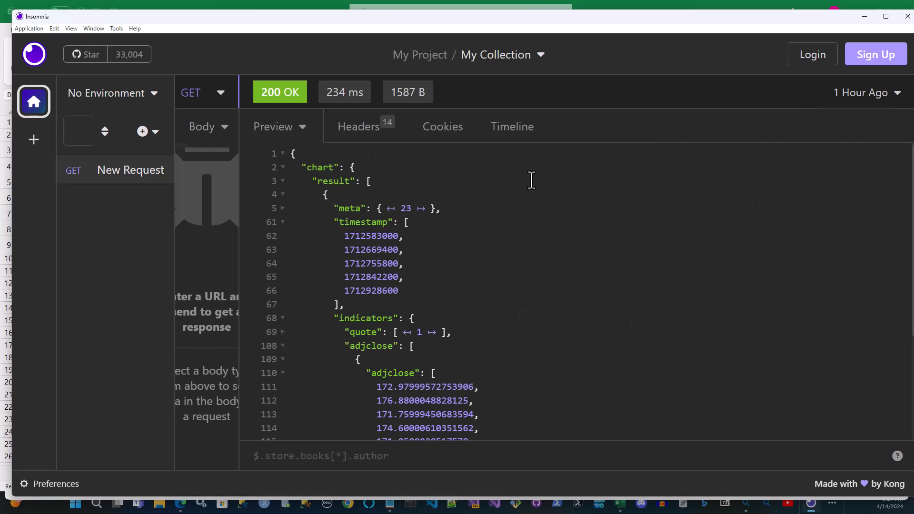
left_click(283, 222)
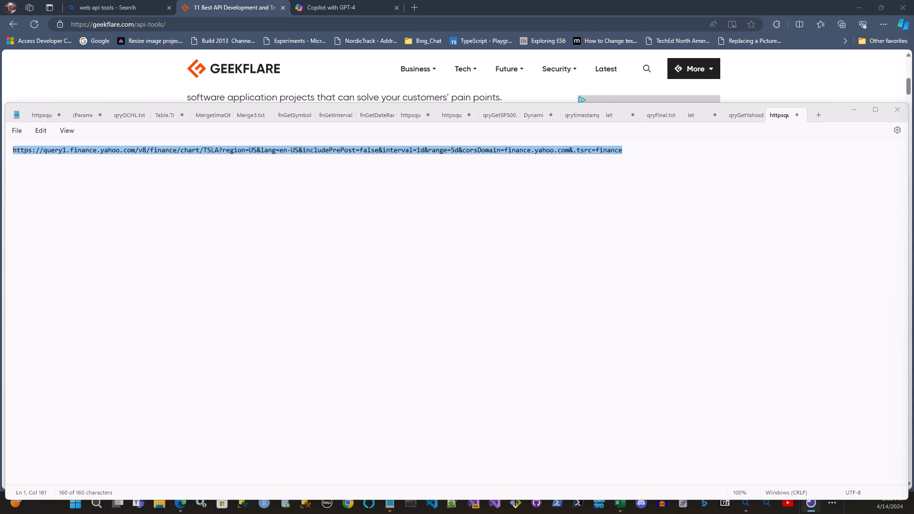
Switch to the Excel workbook and examine the Input sheet's parameters table and ticker summary at 130% zoom
key("alt+Tab")
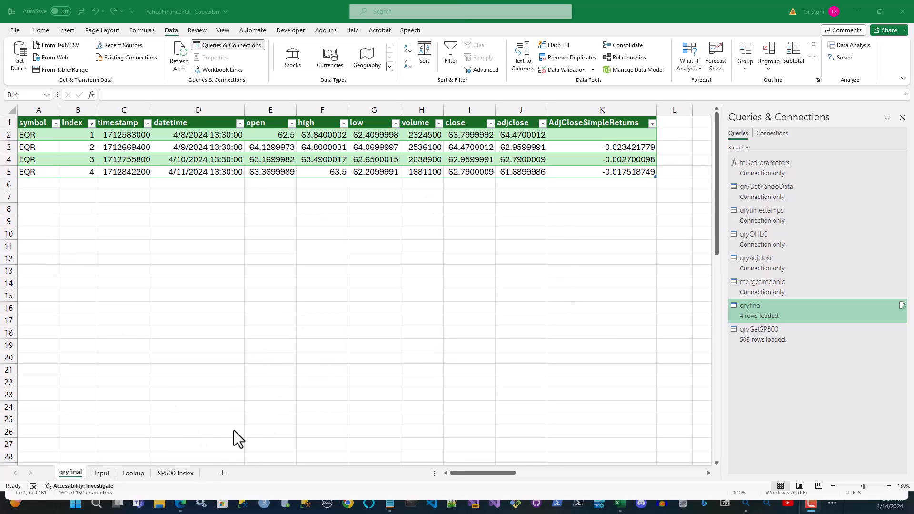
left_click(104, 475)
left_click(104, 474)
left_click(281, 365)
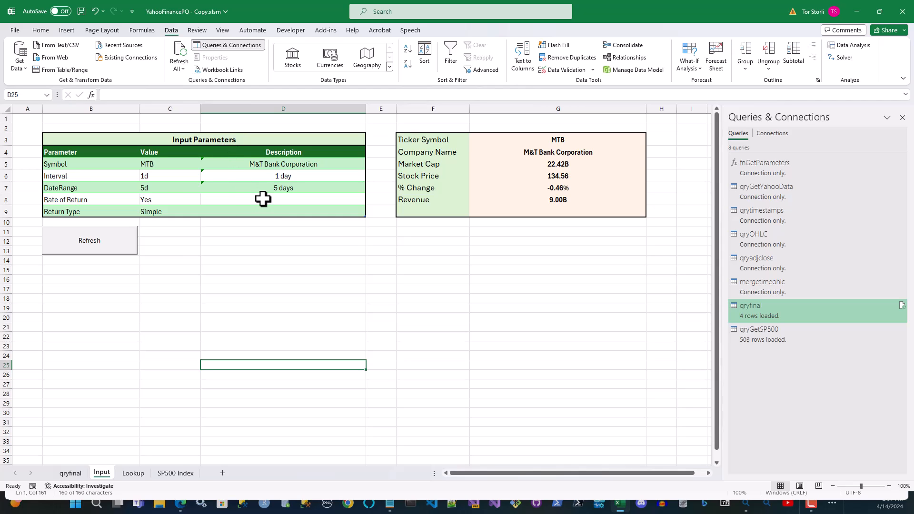
scroll(262, 198, "up", 2)
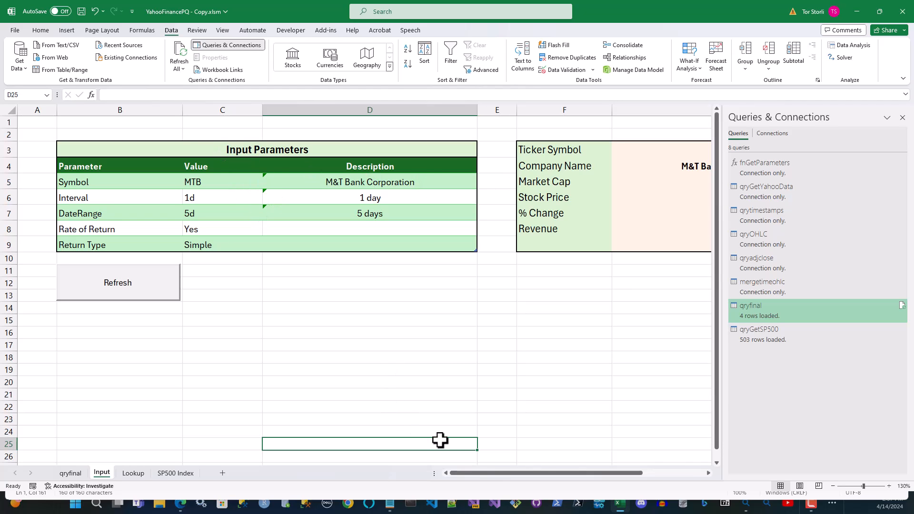
left_click_drag(489, 472, 551, 472)
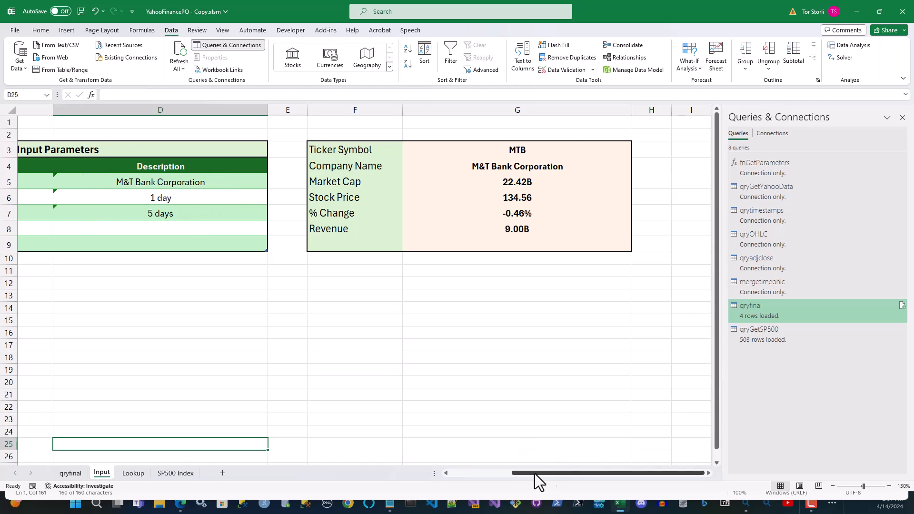
left_click_drag(534, 473, 403, 473)
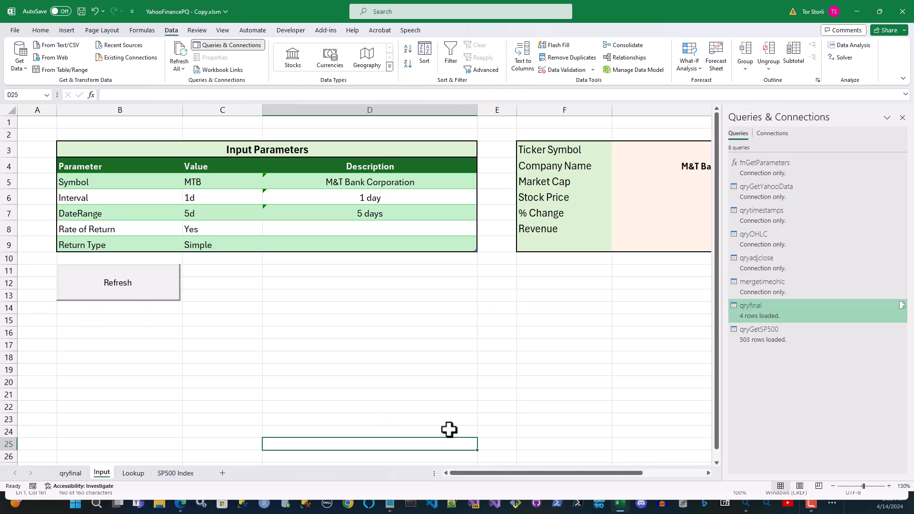
left_click(475, 394)
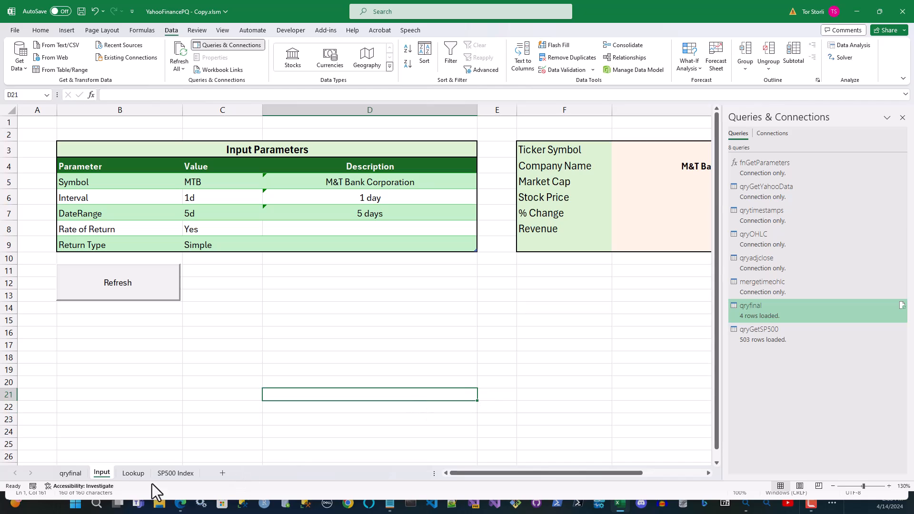
Open the Lookup sheet and inspect the qryGetSP500 formulas behind the Symbols and Company columns
left_click(135, 475)
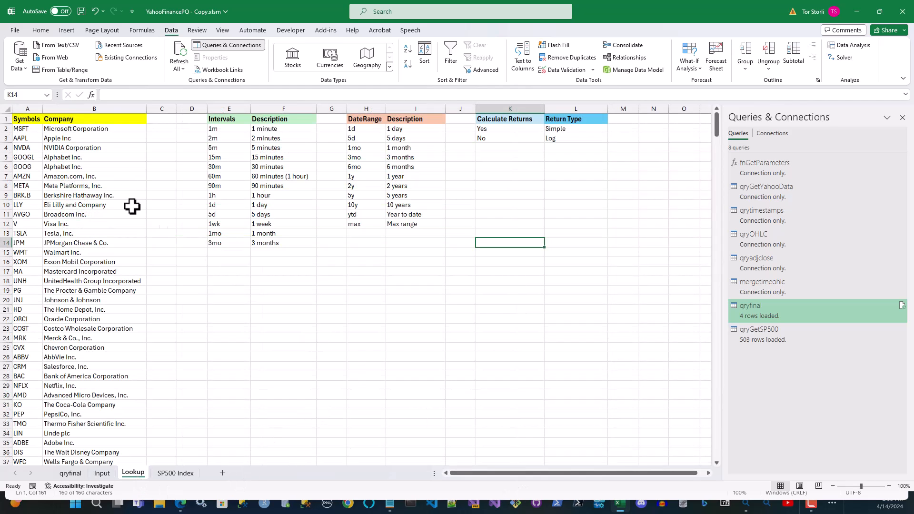
left_click(23, 128)
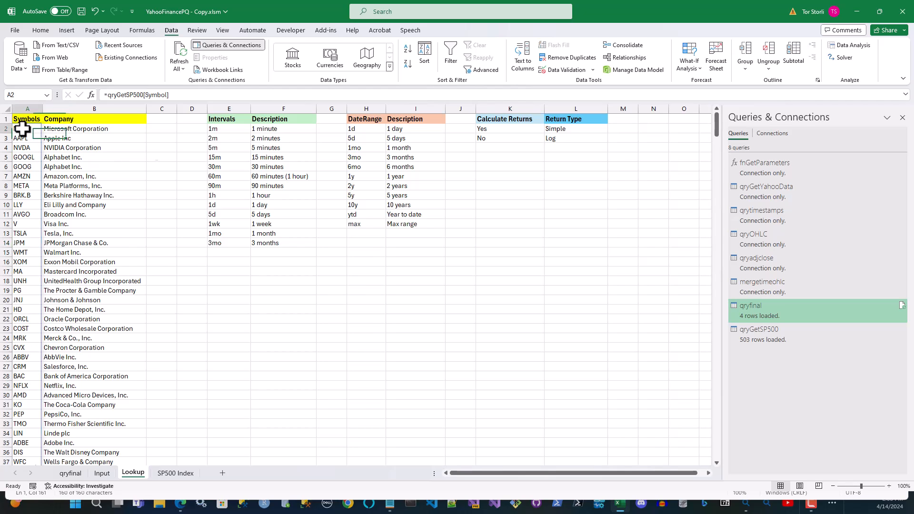
left_click(59, 134)
left_click(59, 147)
left_click(59, 159)
left_click(61, 175)
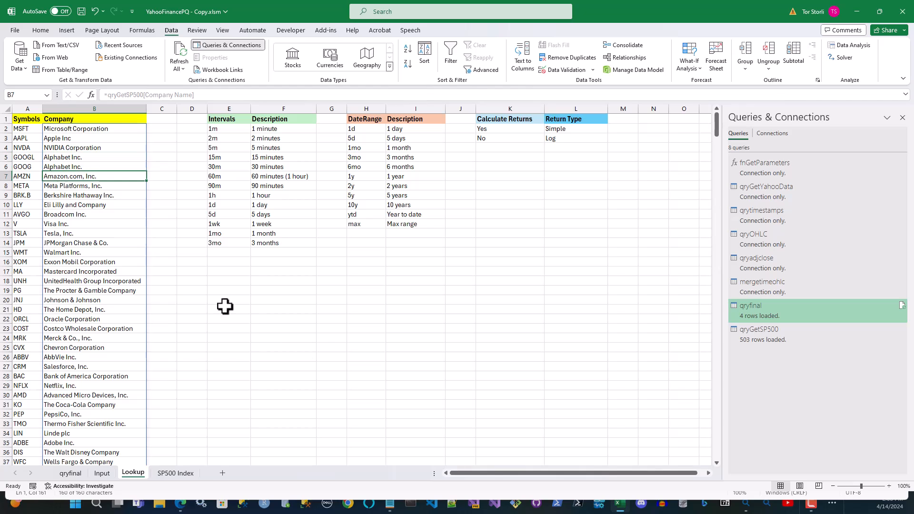
left_click(311, 349)
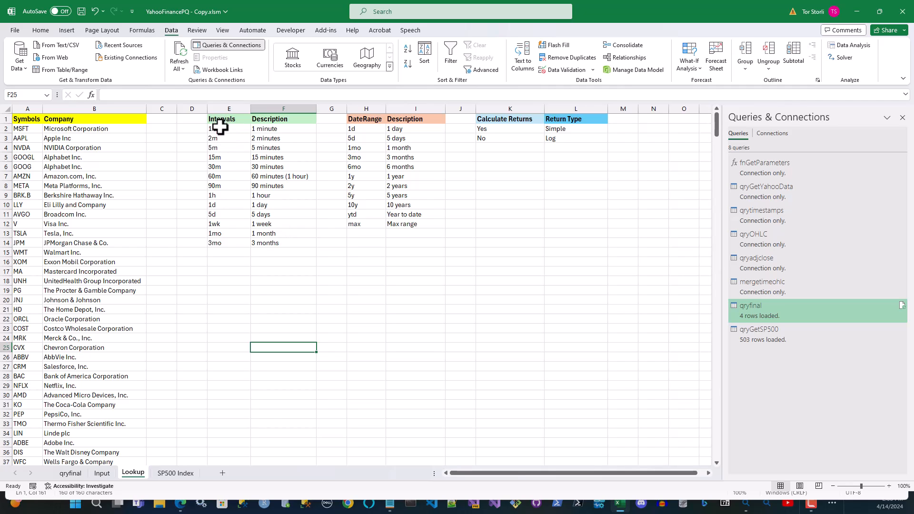
Examine the Intervals and DateRange option lists on the Lookup sheet, from the shortest to the longest periods
left_click(229, 244)
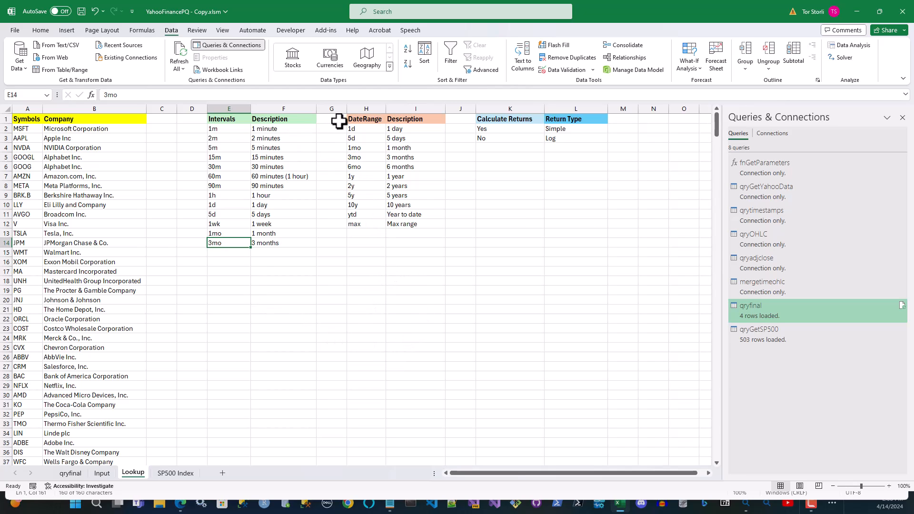
left_click(361, 129)
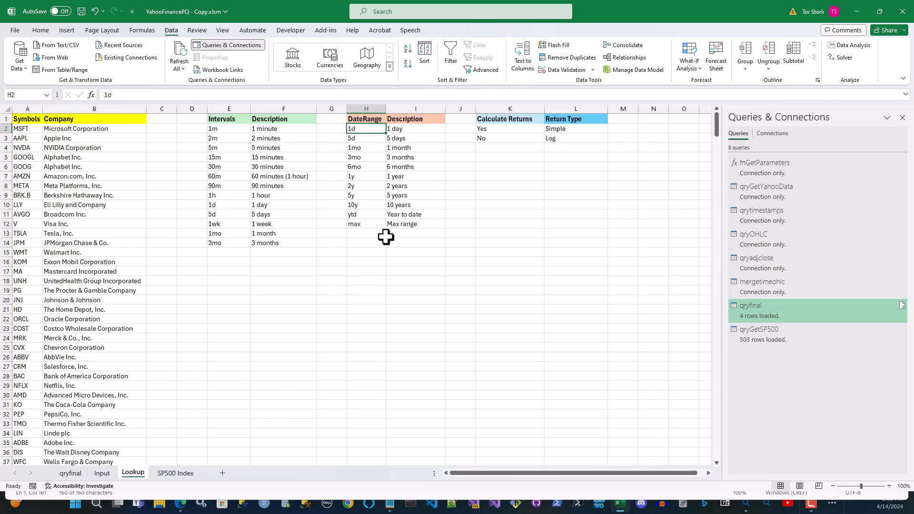
left_click(358, 225)
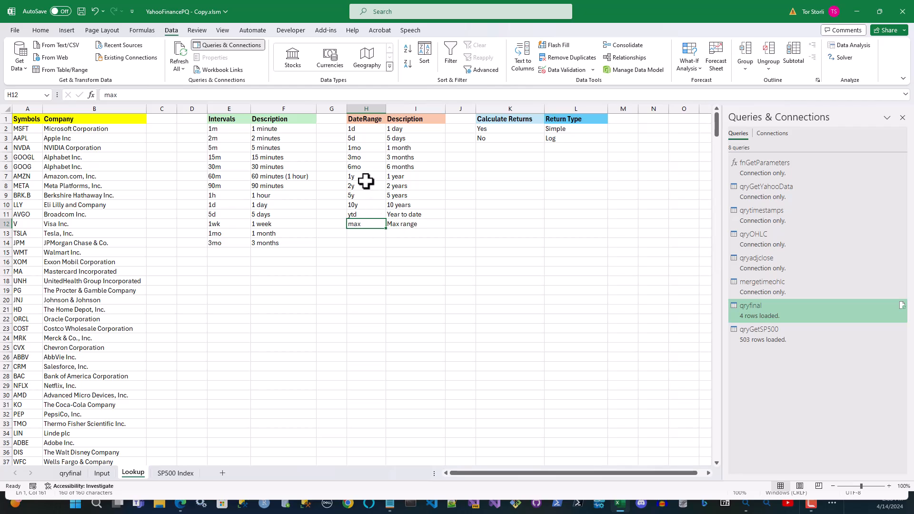
left_click(359, 205)
left_click(360, 196)
left_click(360, 186)
left_click(552, 252)
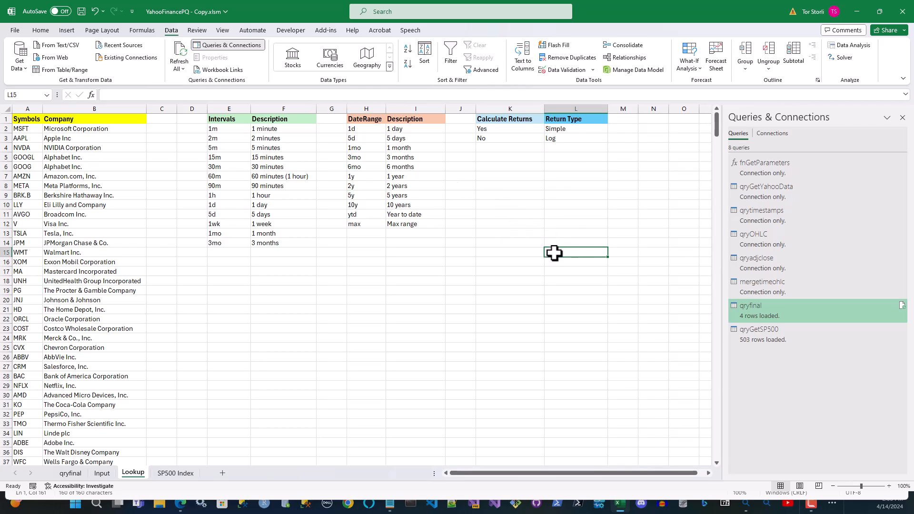
Inspect the Yes and No options for Calculate Returns and the Simple and Log options for Return Type
left_click(495, 126)
left_click(486, 136)
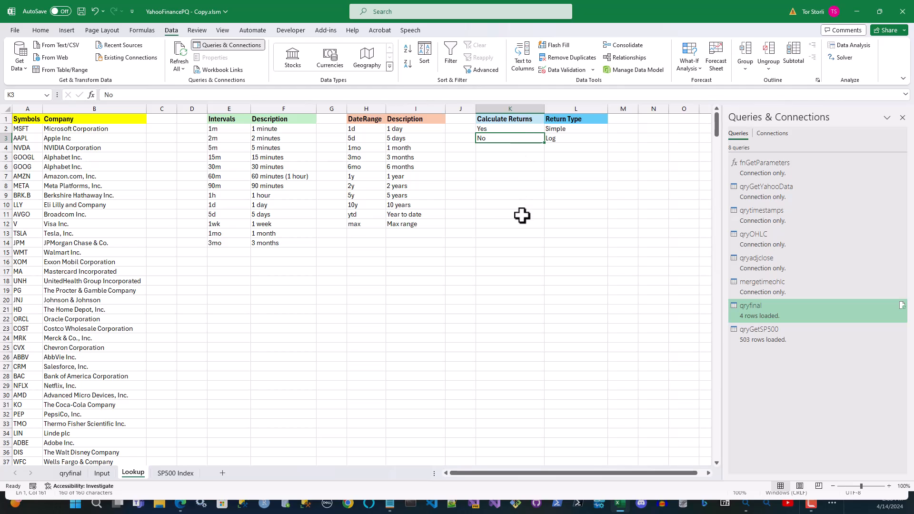
left_click(571, 128)
left_click(569, 138)
left_click(572, 269)
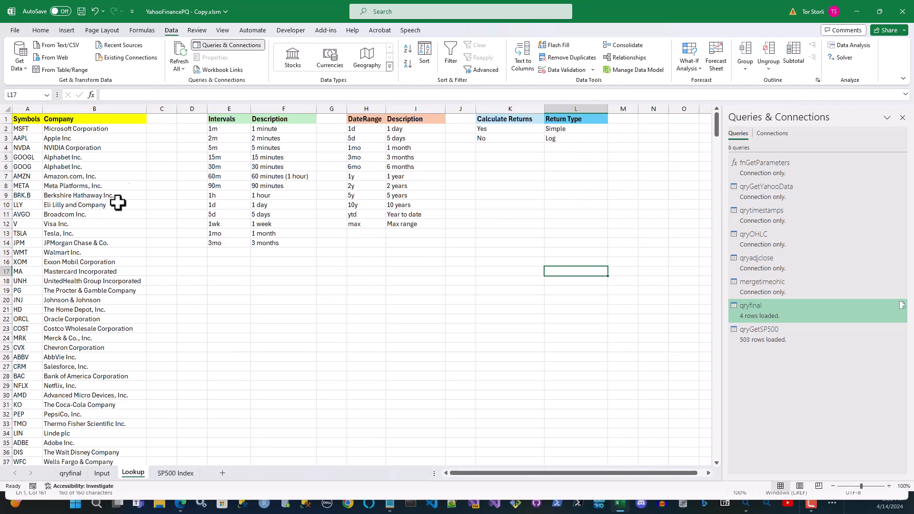
Spot-check several entries in the Lookup sheet's Company column, from the first company down to row 17
left_click(74, 131)
left_click(74, 167)
left_click(74, 206)
left_click(70, 272)
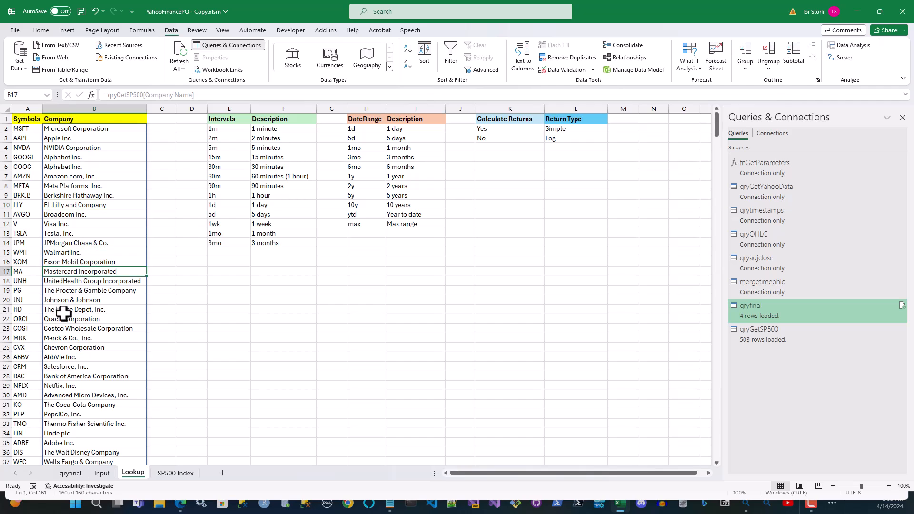
Open the SP500 Index sheet and refresh the workbook's queries with a cell of the company table selected
left_click(175, 472)
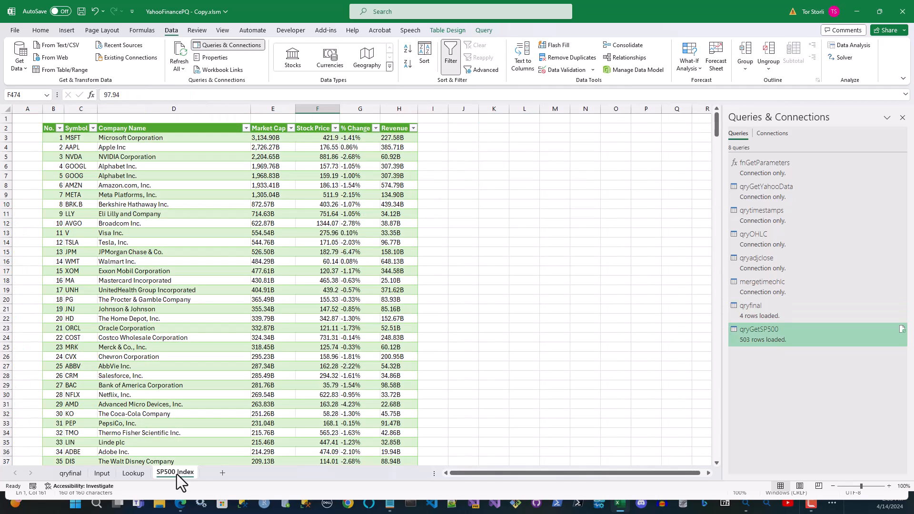
left_click(674, 337)
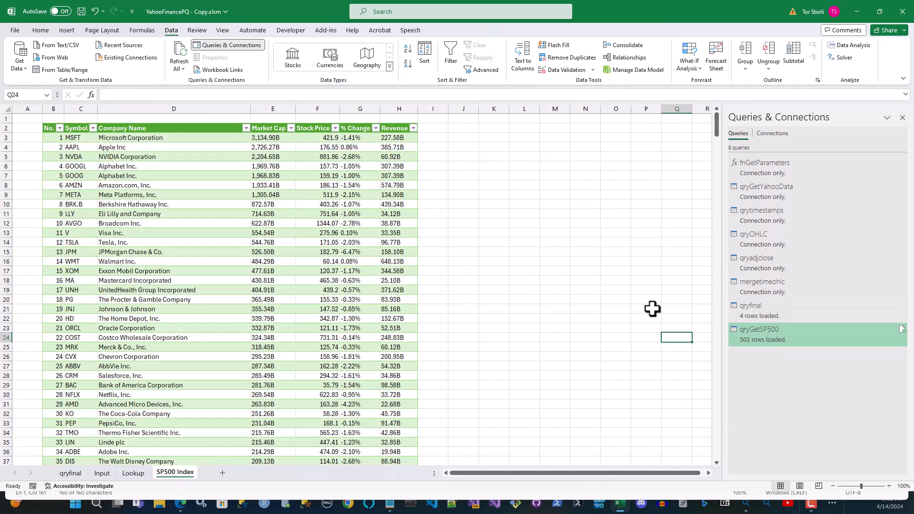
mouse_move(755, 341)
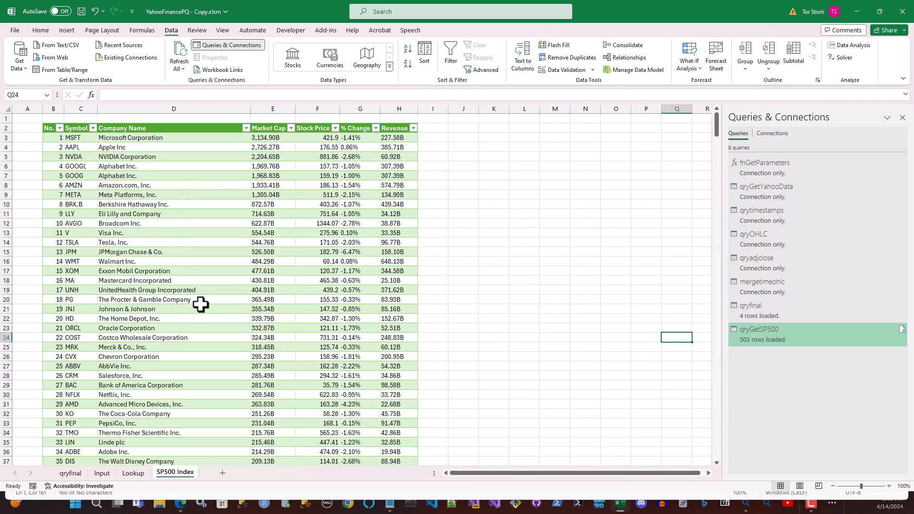
left_click(151, 167)
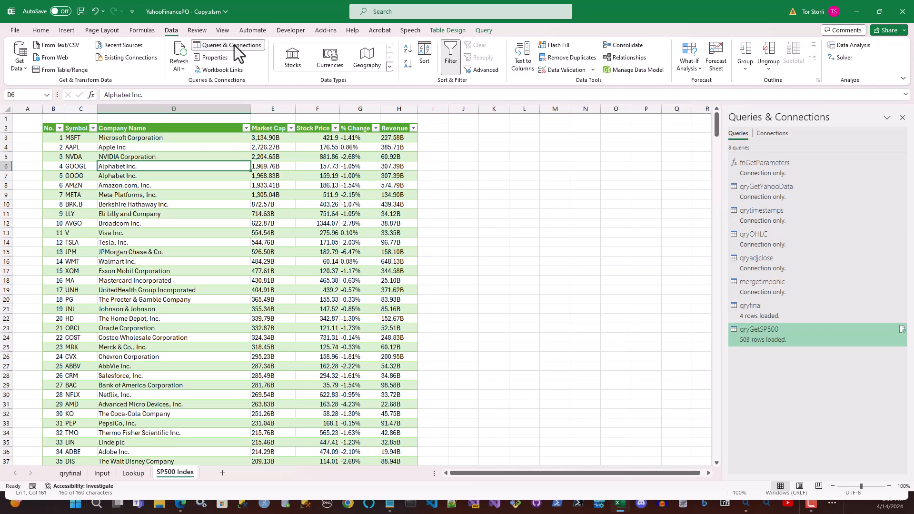
left_click(180, 57)
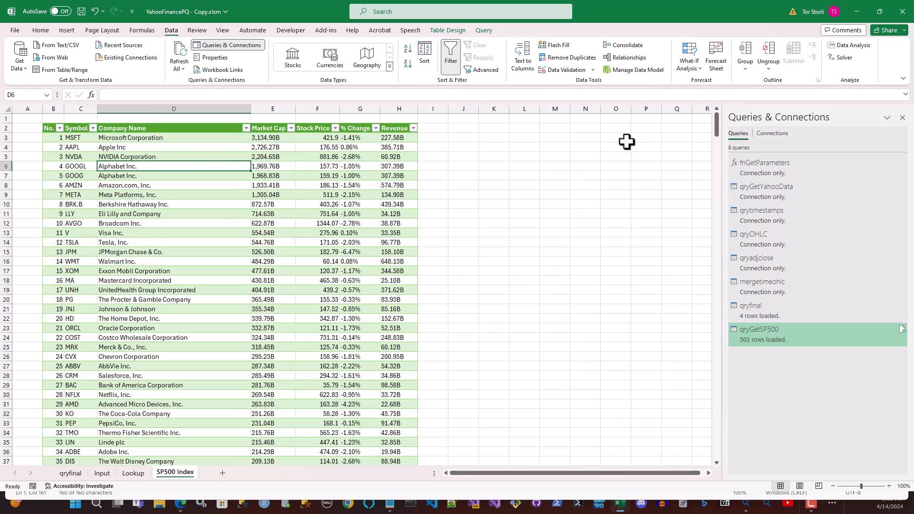
Examine the SP500 Index table from its first row to its last, then preview the qryGetSP500 query
left_click_drag(717, 122, 678, 461)
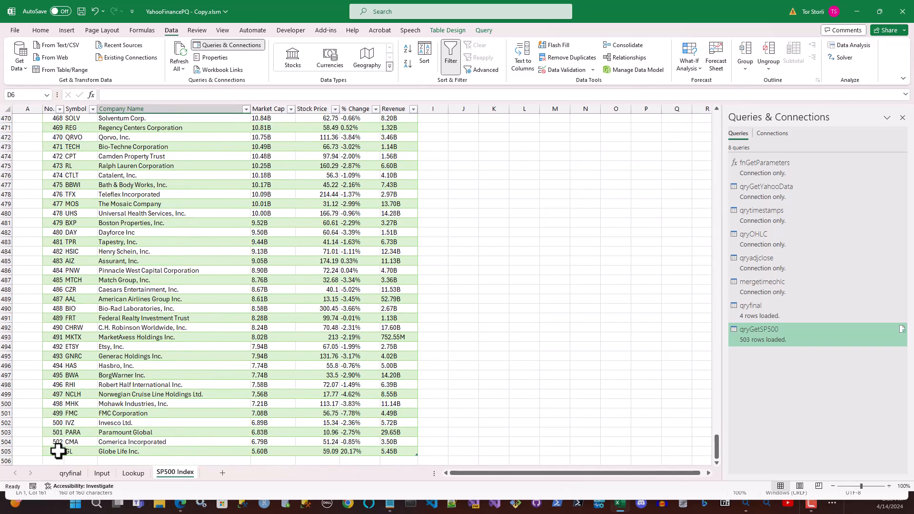
left_click(84, 452)
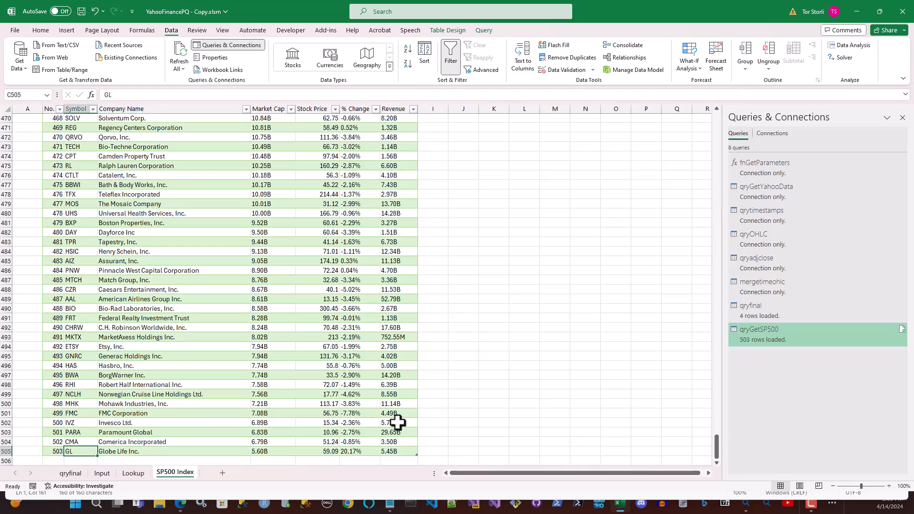
left_click_drag(717, 447, 751, 106)
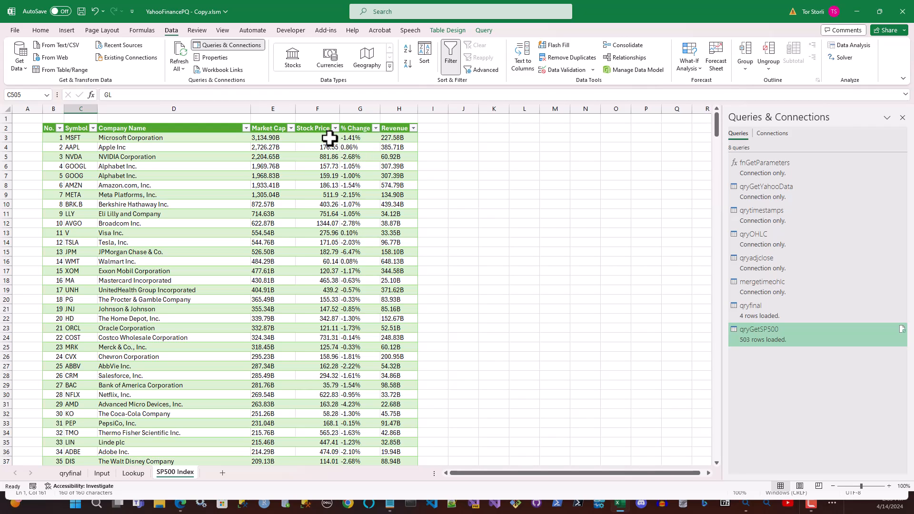
left_click(505, 170)
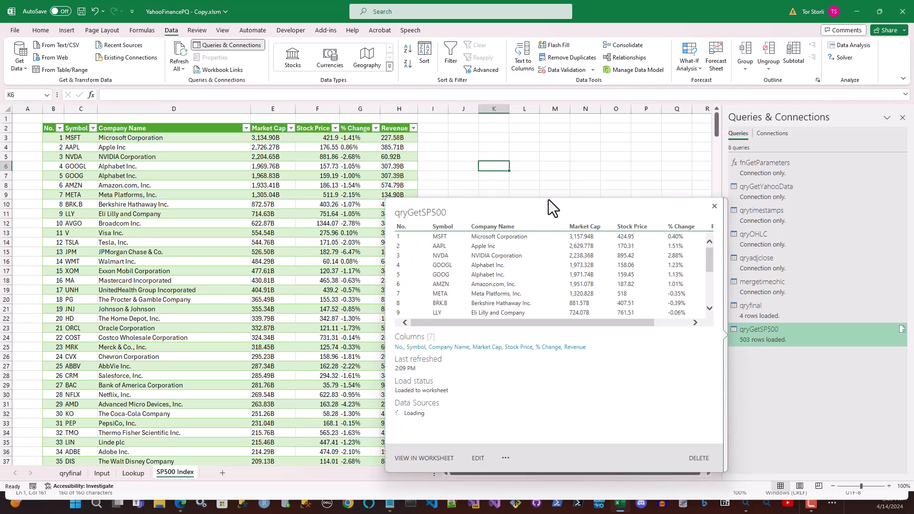
left_click(554, 185)
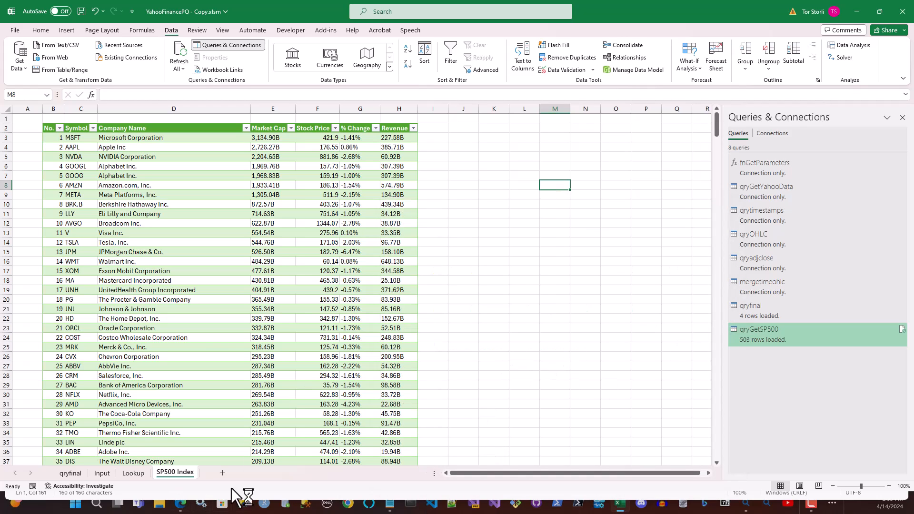
On the Input sheet, apply list data validation to the Symbol value with the source =Lookup!$A$2:$A$504
left_click(101, 473)
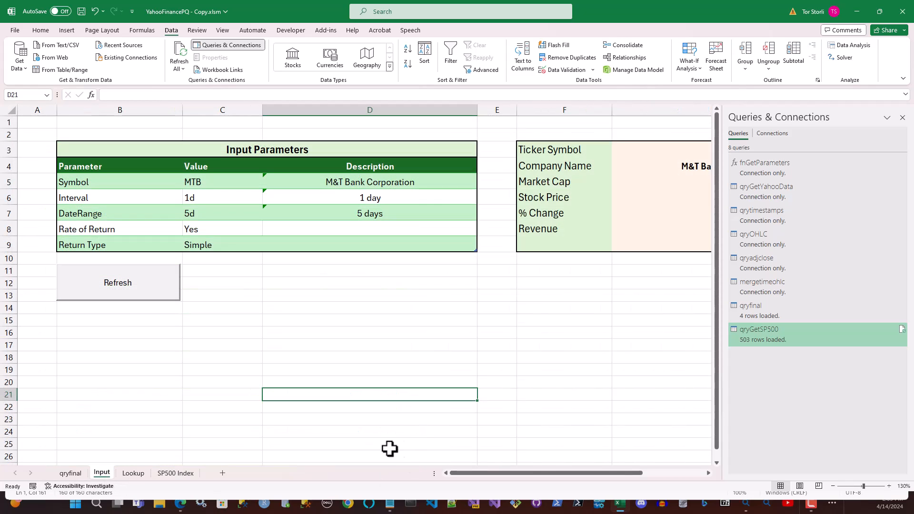
left_click(230, 183)
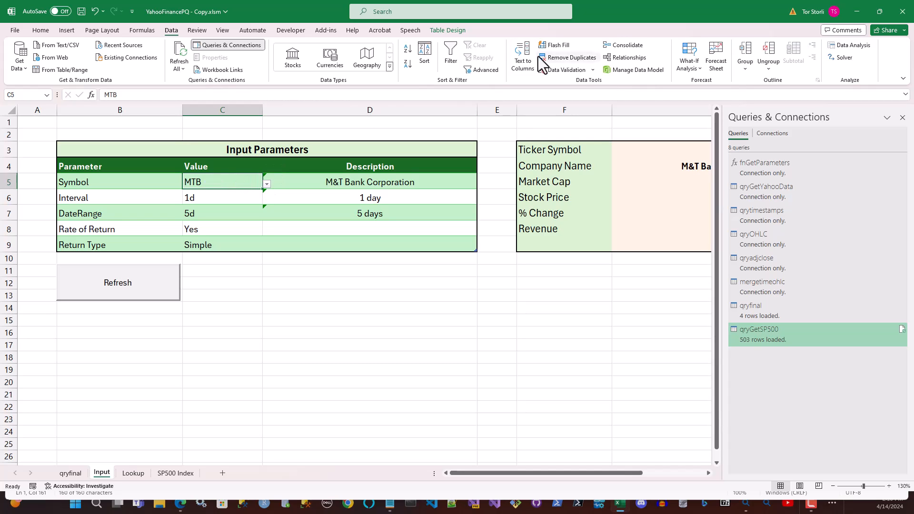
left_click(575, 70)
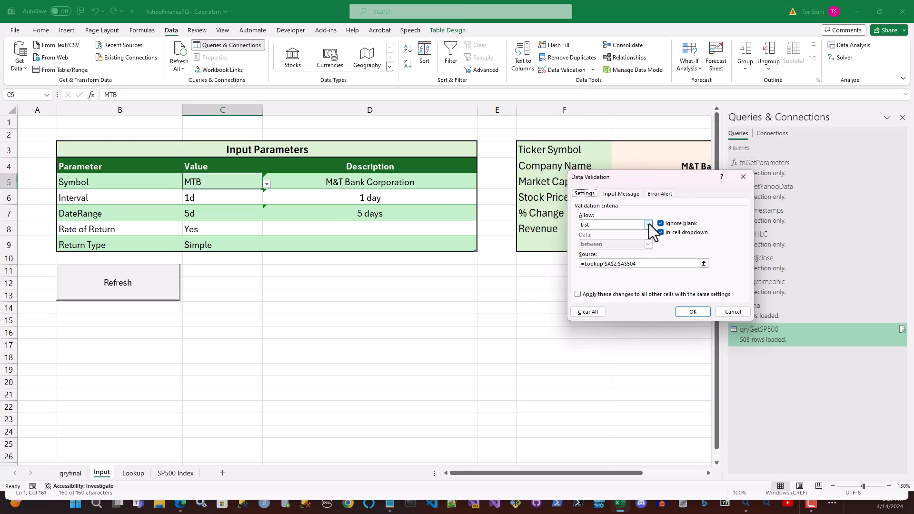
left_click(650, 226)
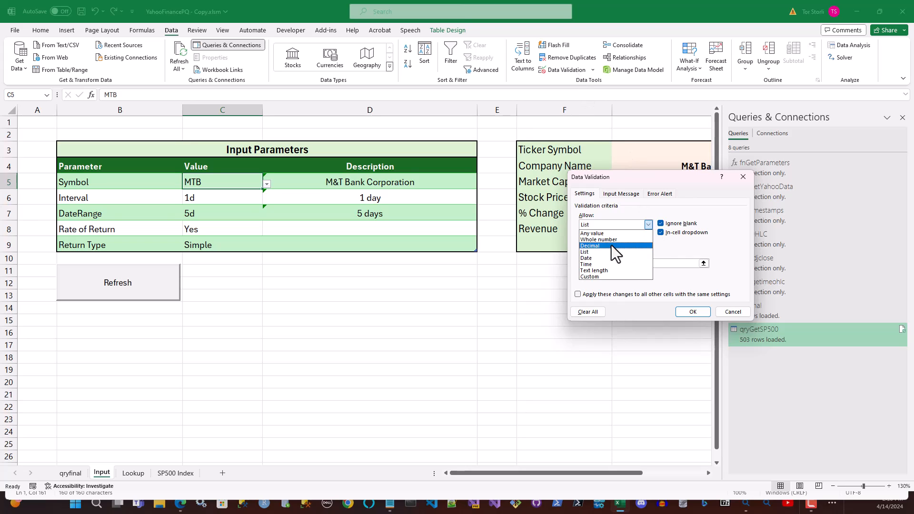
left_click(592, 253)
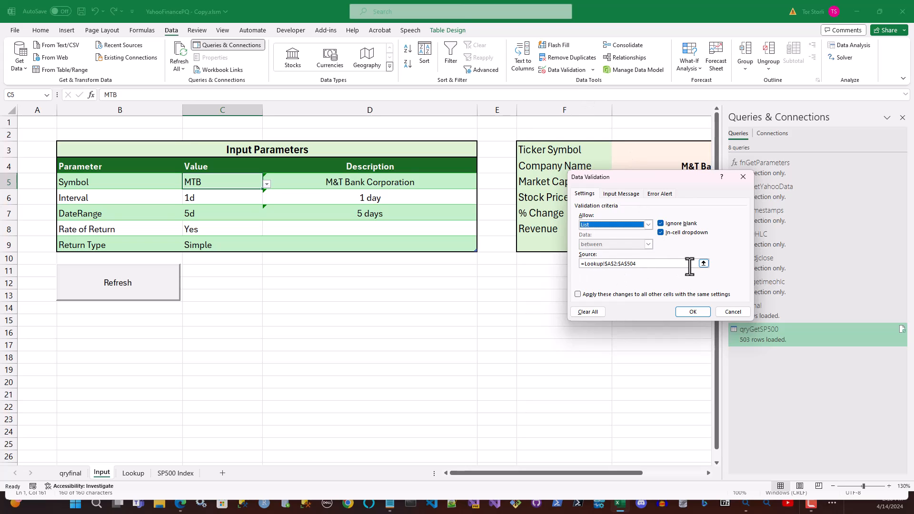
left_click(704, 264)
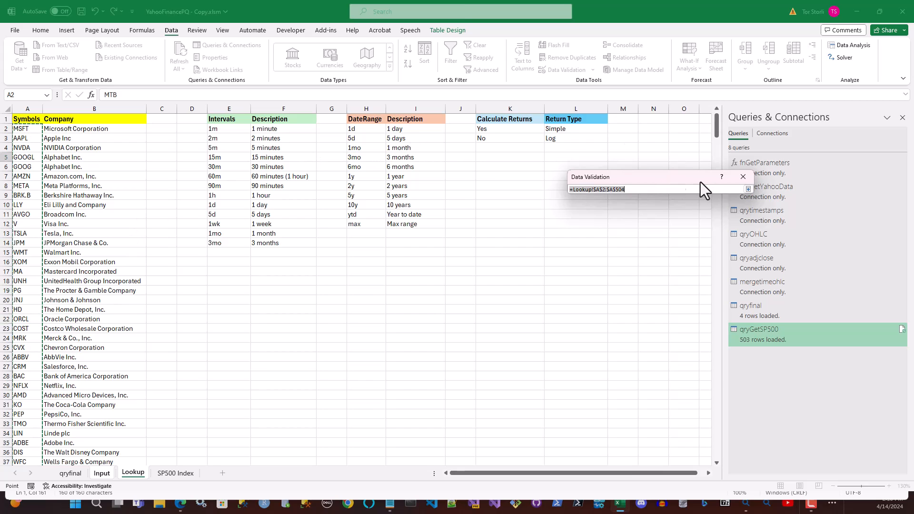
key("Return")
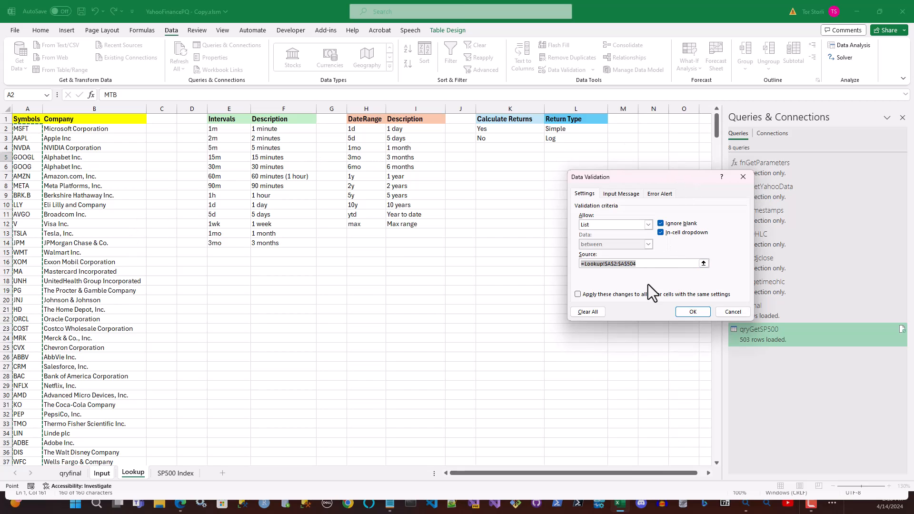
left_click(692, 311)
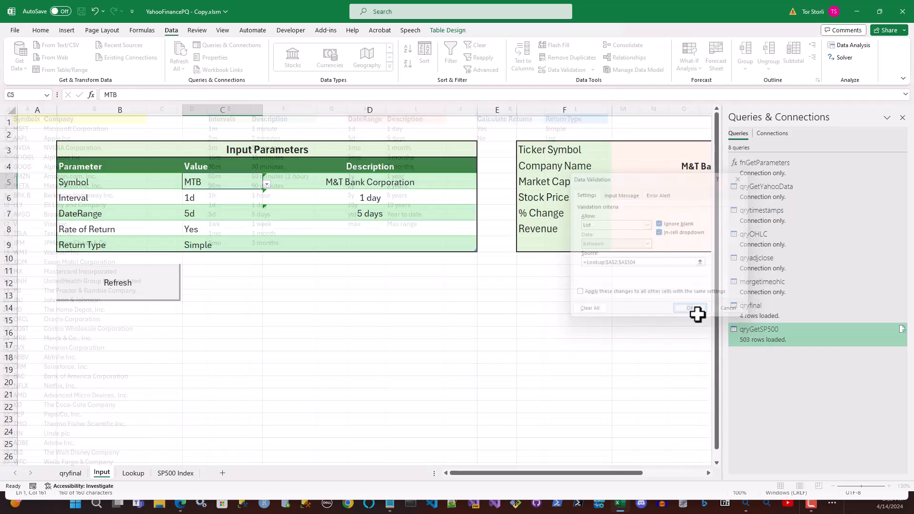
Browse the Symbol value's choices, filter them with "ab", and set the symbol to ABNB
left_click(266, 184)
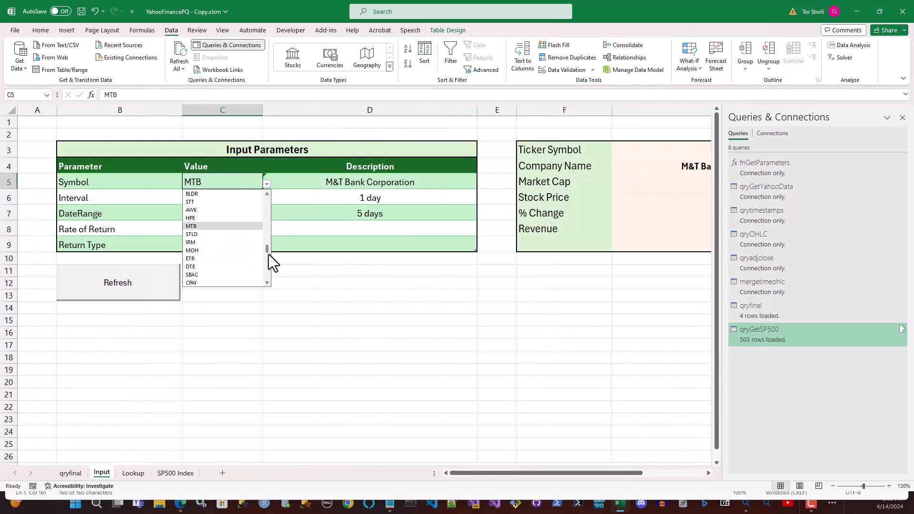
scroll(268, 254, "down", 5)
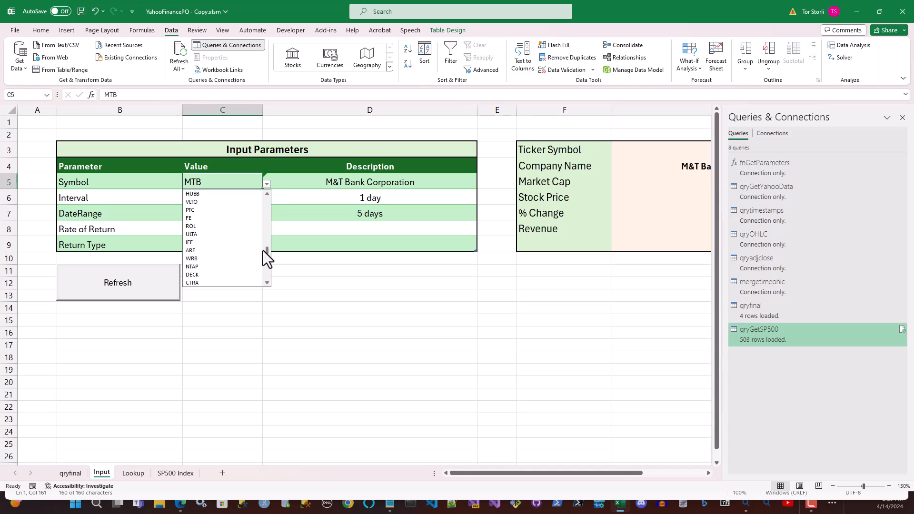
left_click_drag(268, 248, 264, 199)
left_click(219, 185)
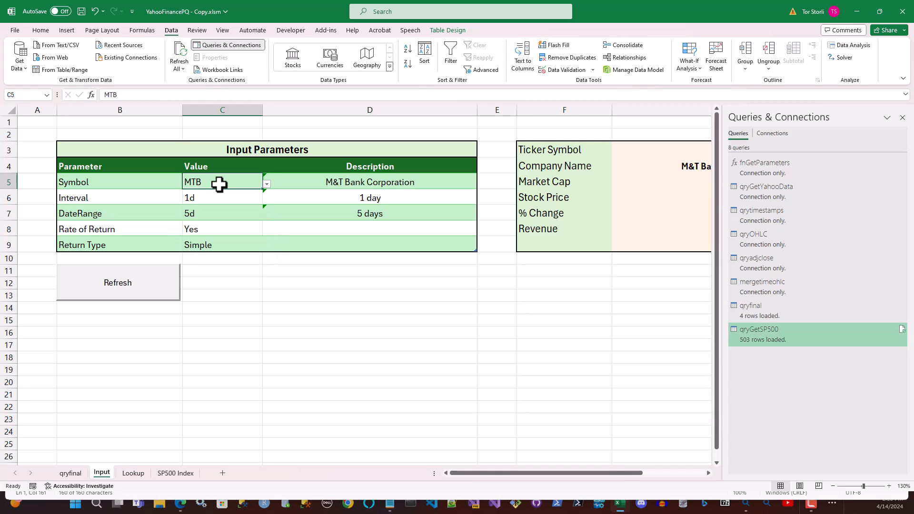
left_click(266, 184)
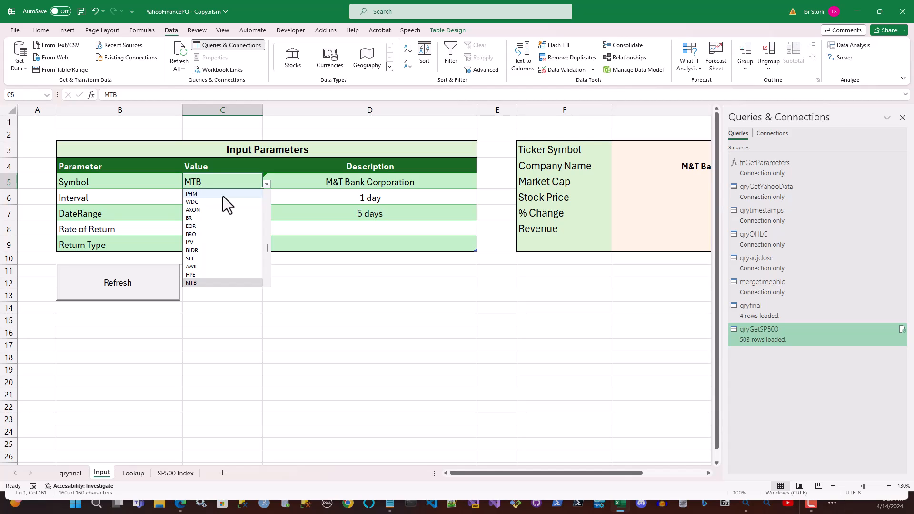
type("ab")
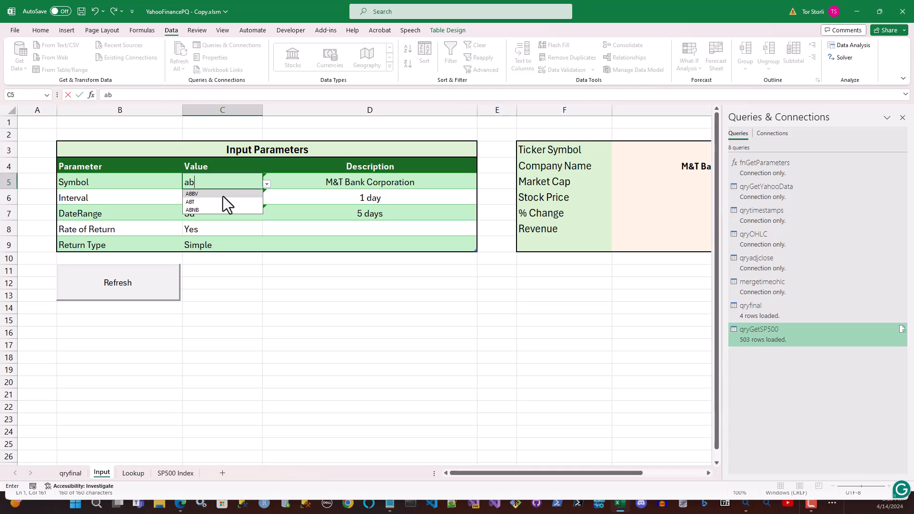
left_click(198, 212)
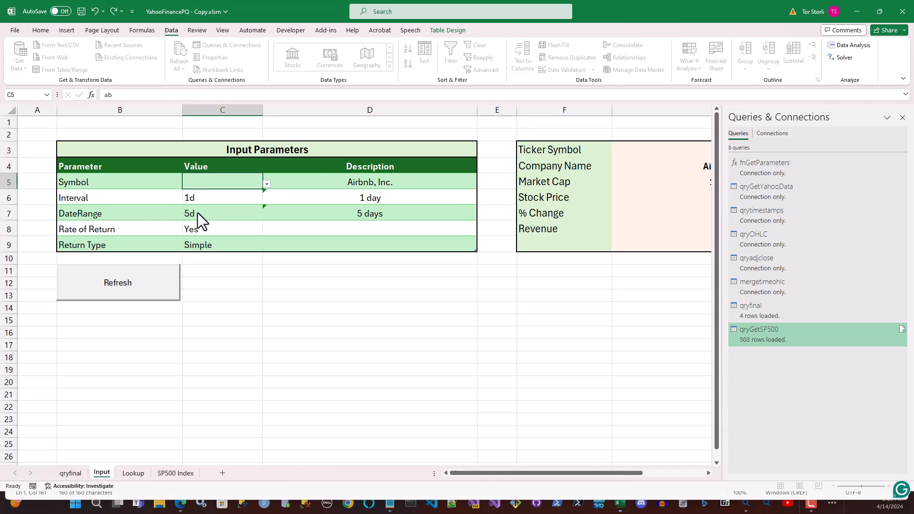
Inspect the VLOOKUP formula behind the Symbol description and the Lookup sheet's Symbols column it searches
left_click(321, 180)
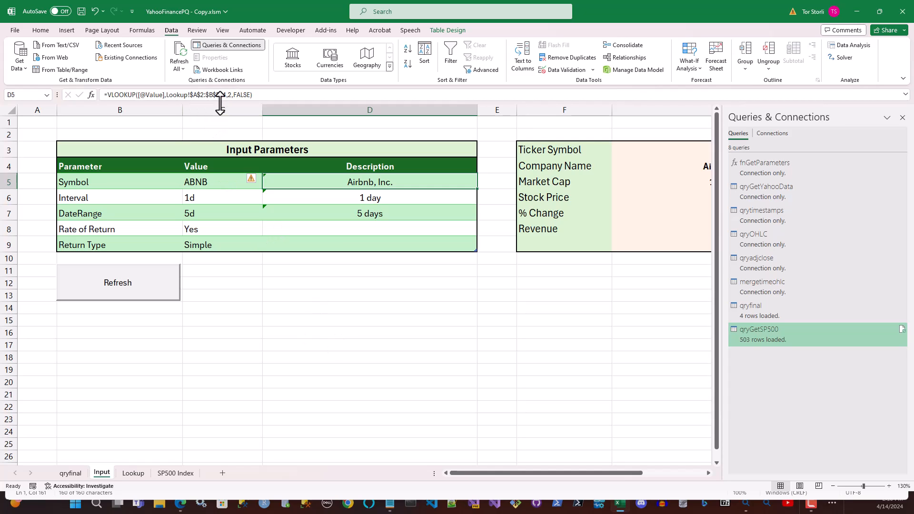
left_click(291, 357)
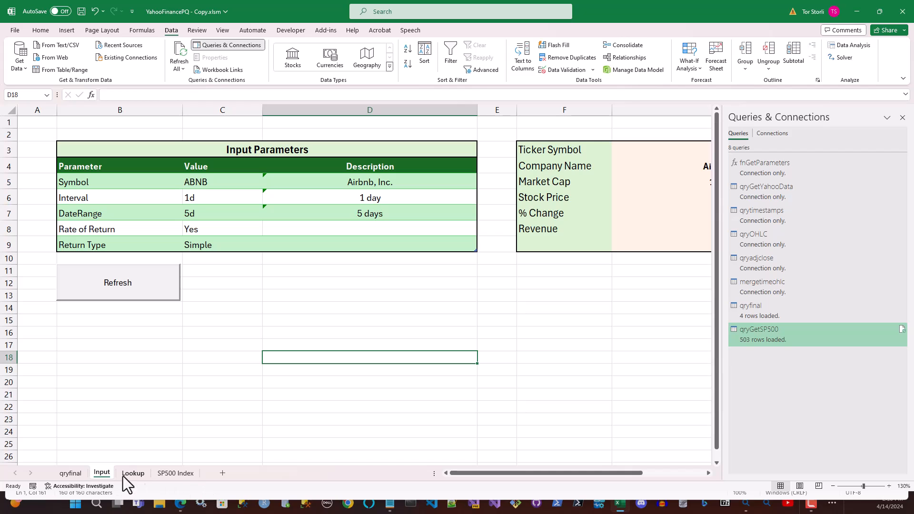
left_click(170, 473)
left_click(136, 475)
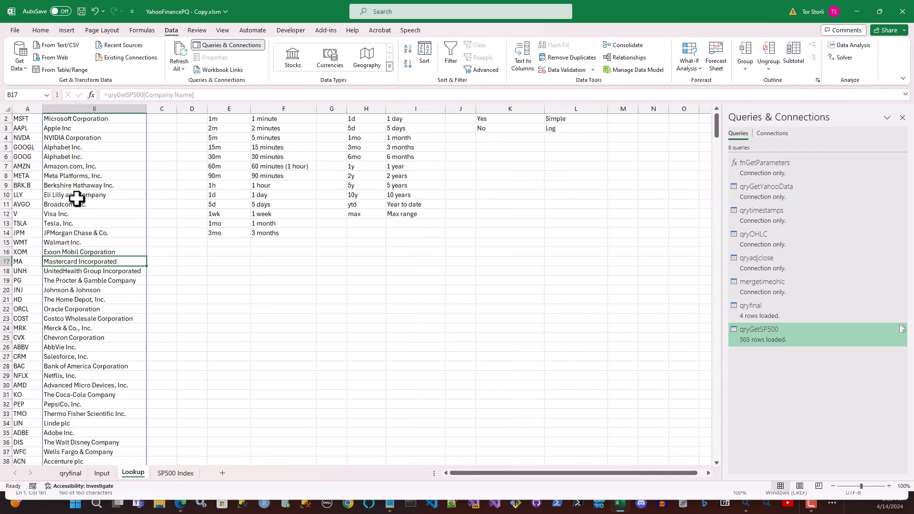
left_click(26, 119)
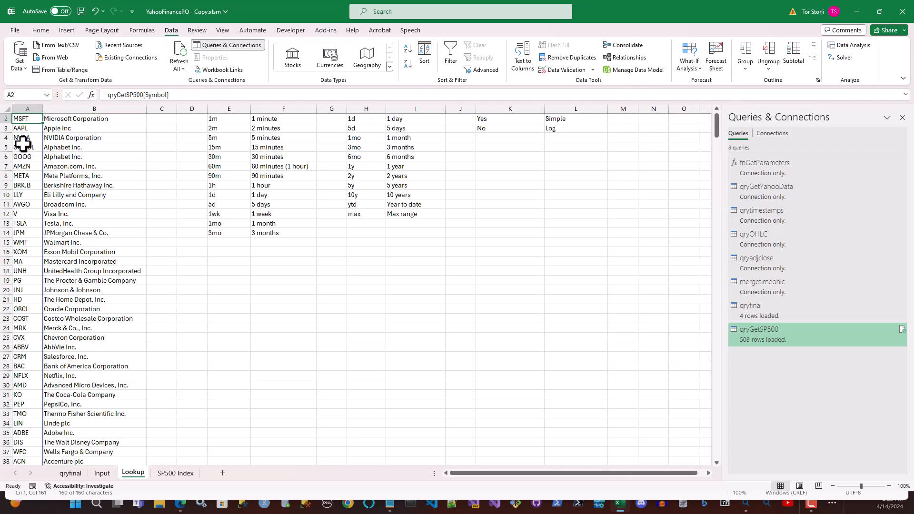
Check the Lookup sheet's Company column, the Symbol description formula on the Input sheet, and the Interval value's choices
left_click(52, 126)
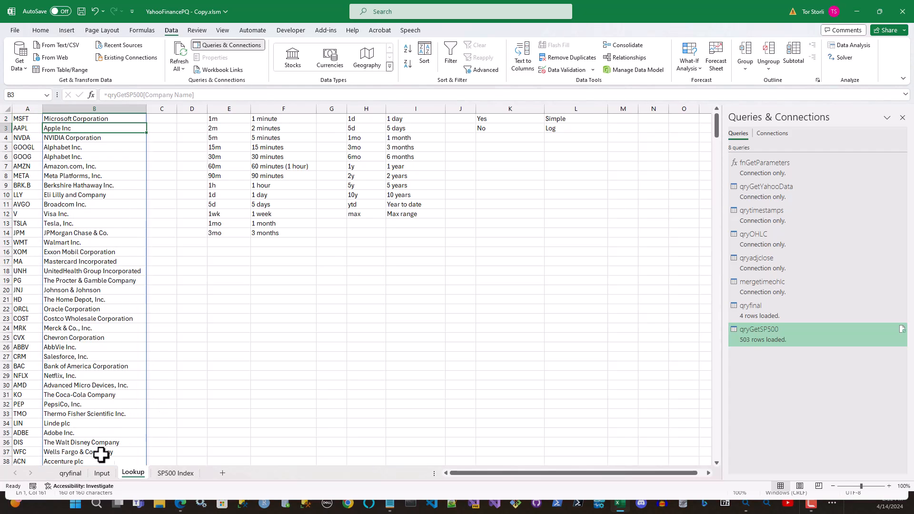
left_click(102, 473)
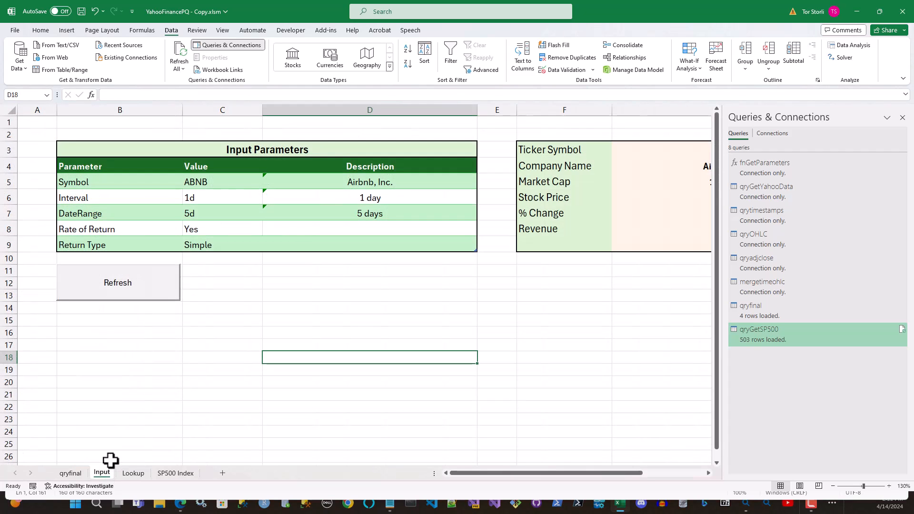
left_click(341, 180)
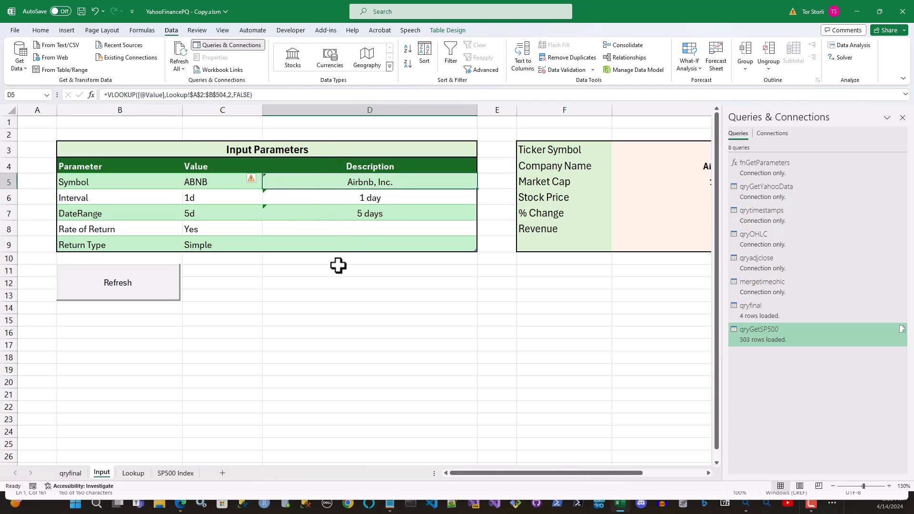
left_click(212, 197)
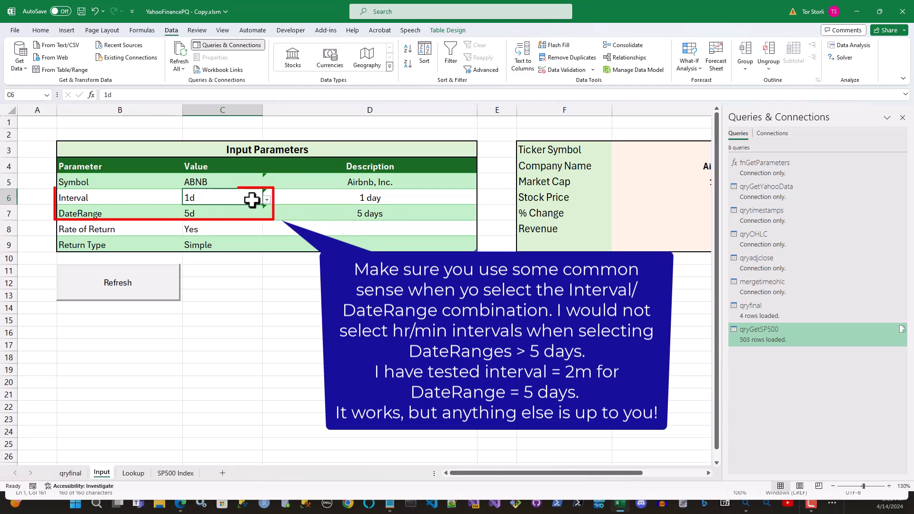
left_click(267, 201)
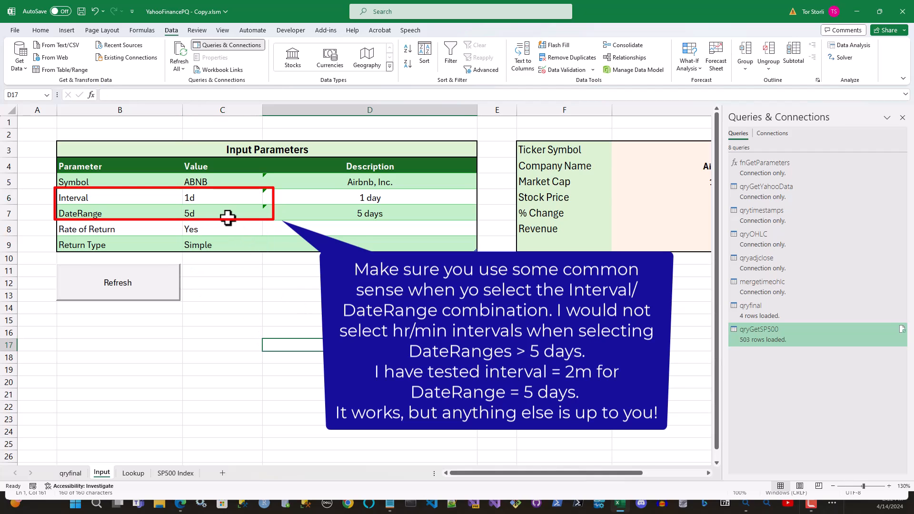
Inspect the DateRange value's data validation source and the Intervals and DateRange lists on the Lookup sheet
left_click(242, 213)
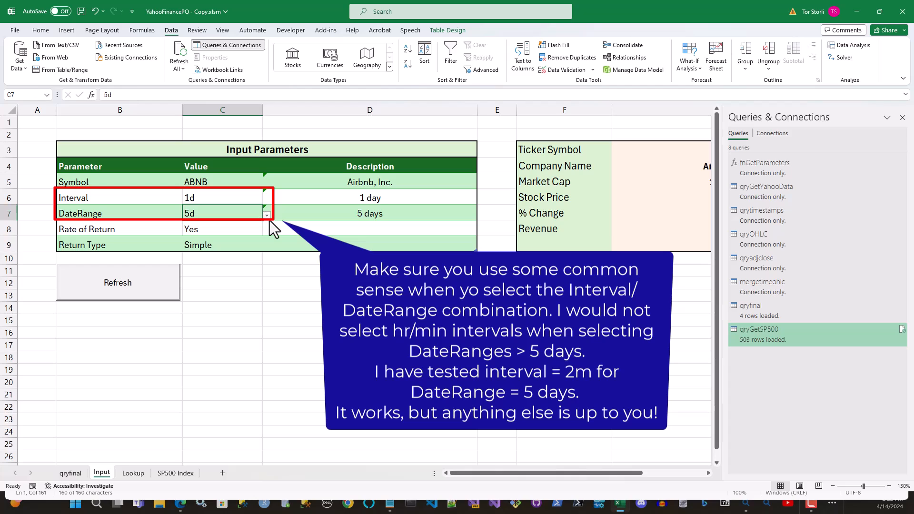
left_click(566, 69)
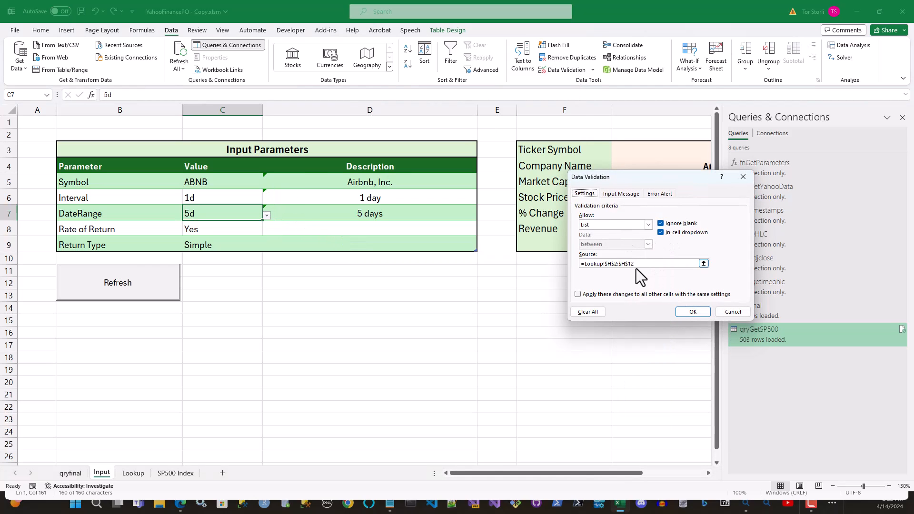
left_click(732, 311)
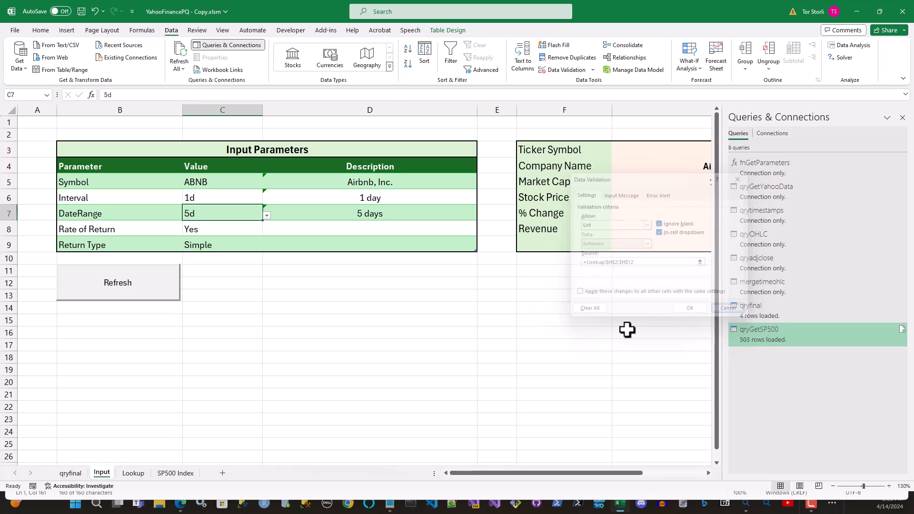
left_click(133, 473)
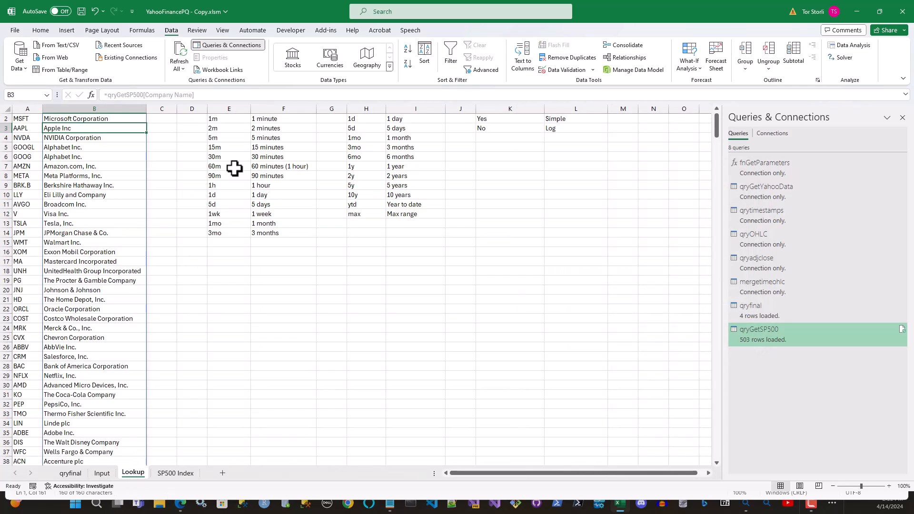
left_click(220, 118)
left_click(351, 121)
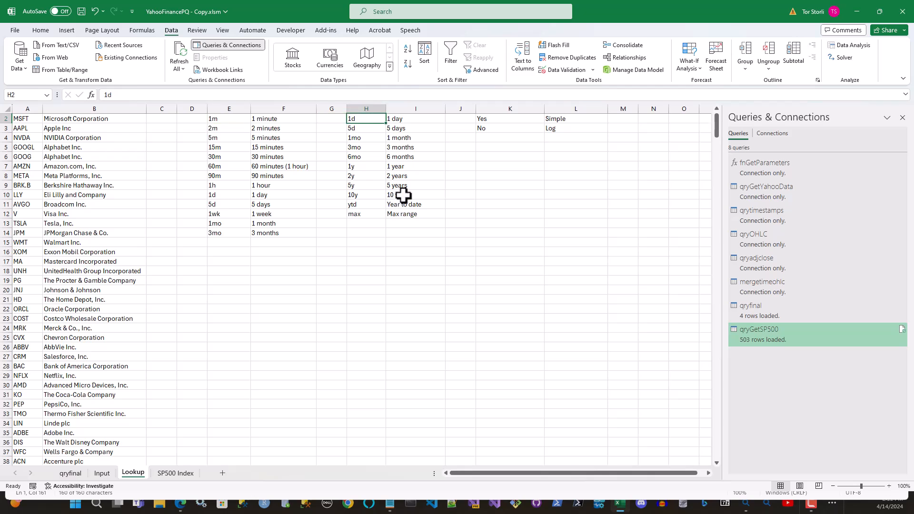
scroll(445, 409, "up", 1)
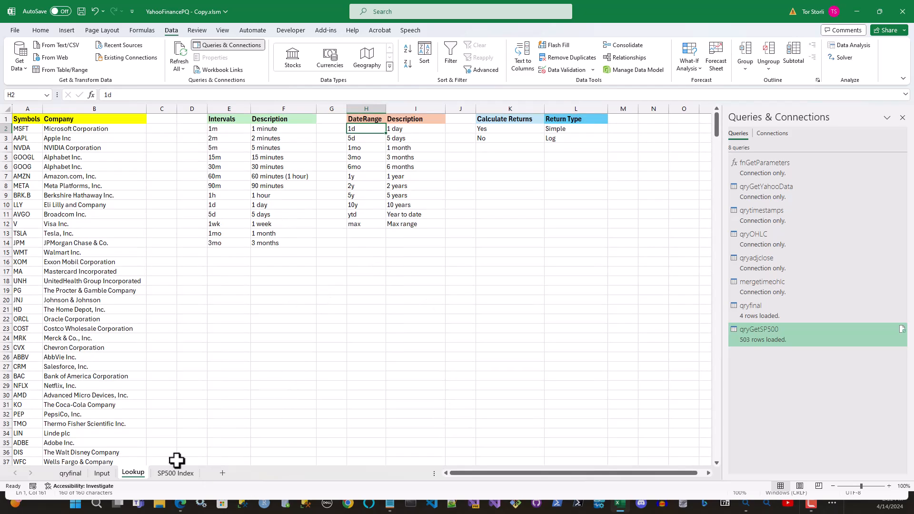
Compare the Input sheet's Rate of Return value with the Yes and No options under Calculate Returns on the Lookup sheet
left_click(102, 474)
left_click(291, 359)
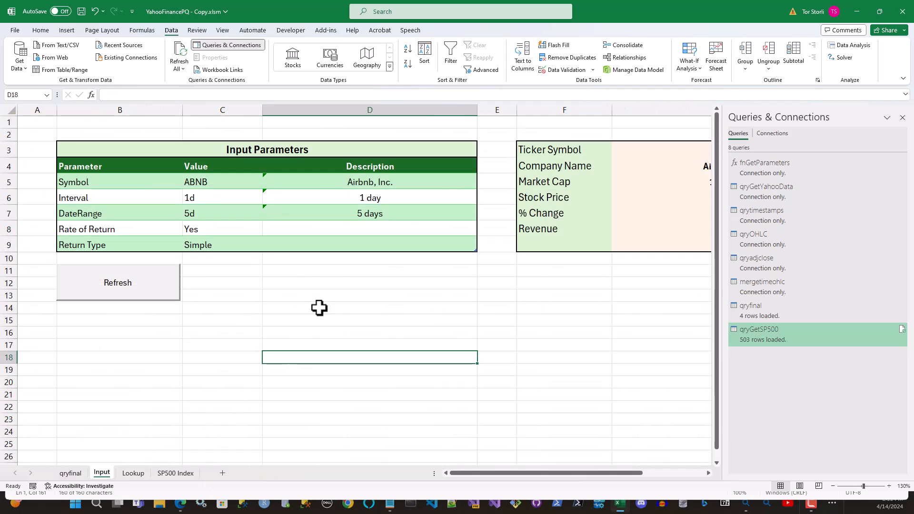
left_click(201, 229)
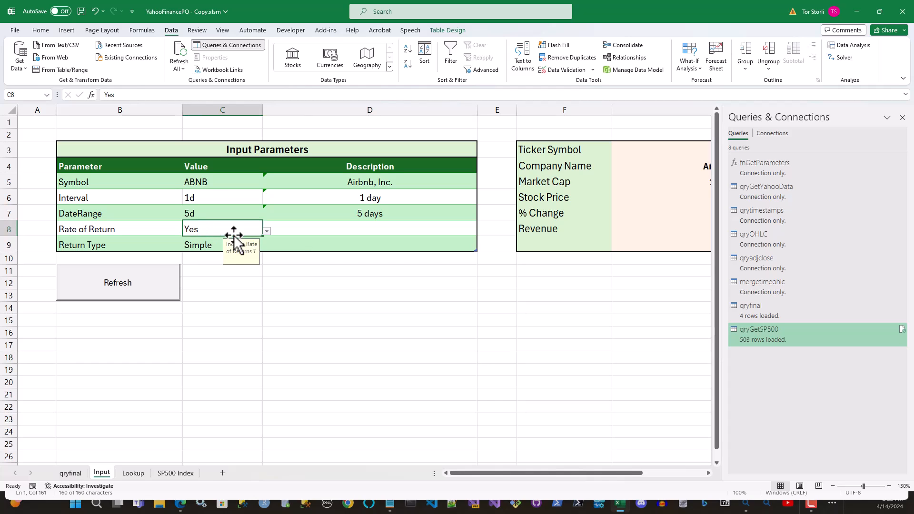
left_click(133, 473)
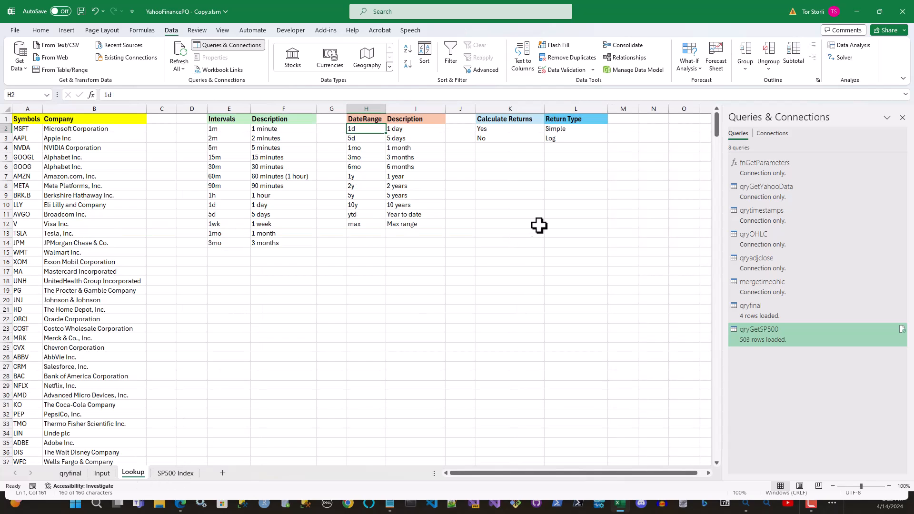
left_click_drag(506, 126, 509, 137)
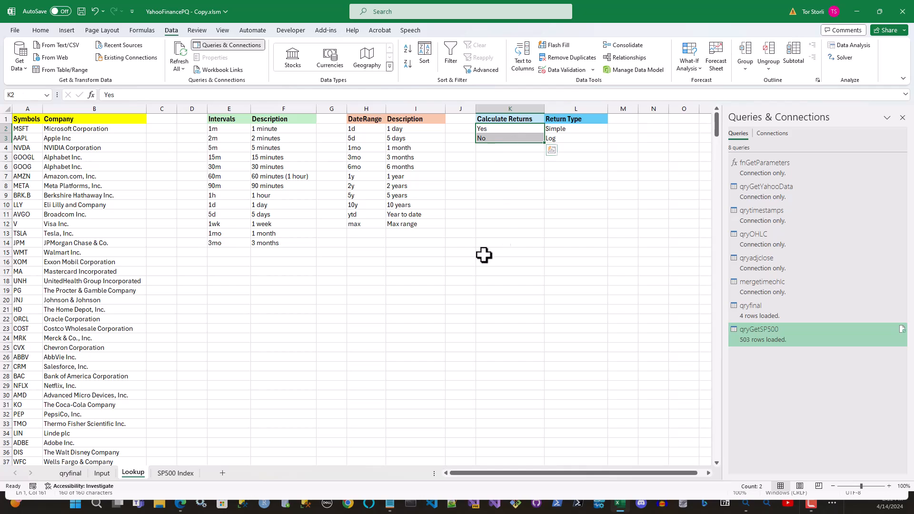
left_click(102, 472)
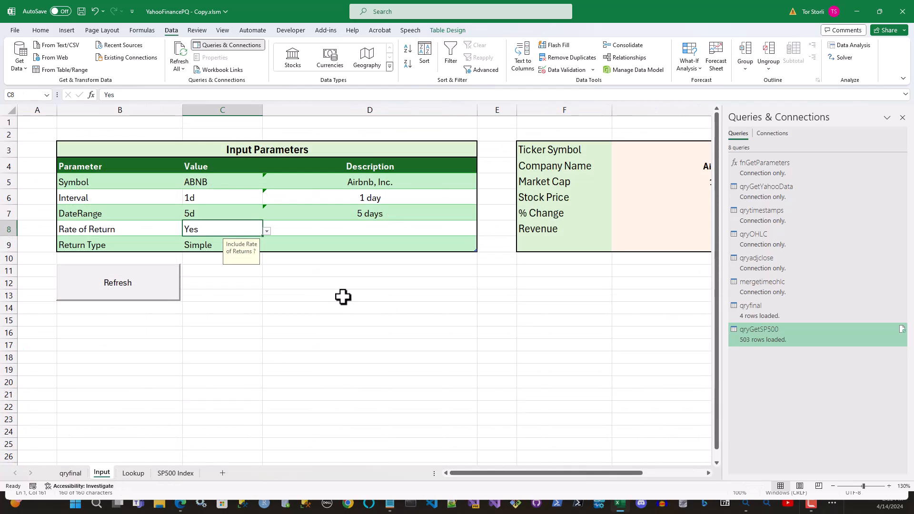
Compare the Input sheet's Return Type value with the Simple and Log options under Return Type on the Lookup sheet
left_click(199, 246)
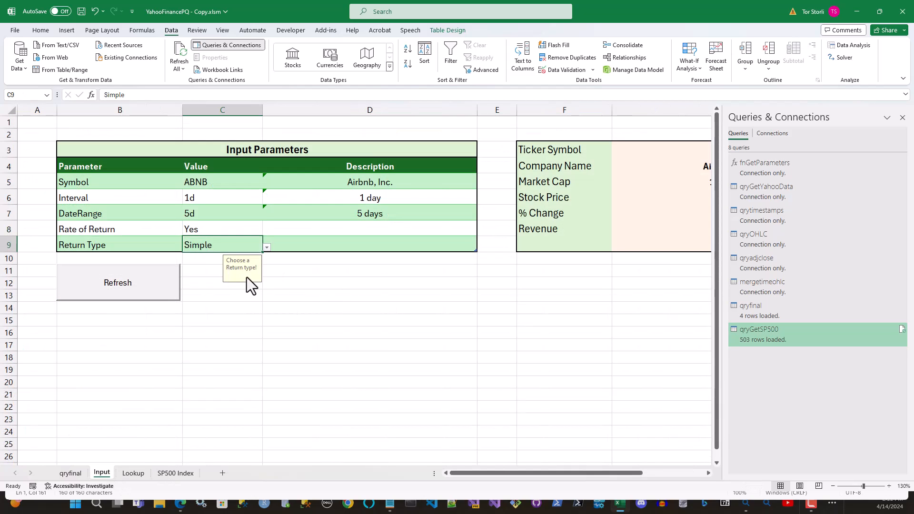
left_click(134, 476)
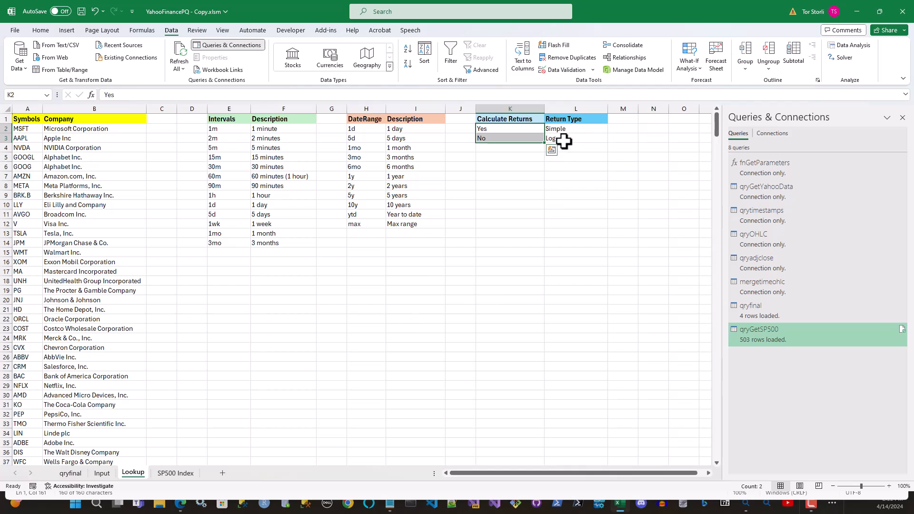
left_click_drag(566, 129, 566, 139)
left_click(460, 290)
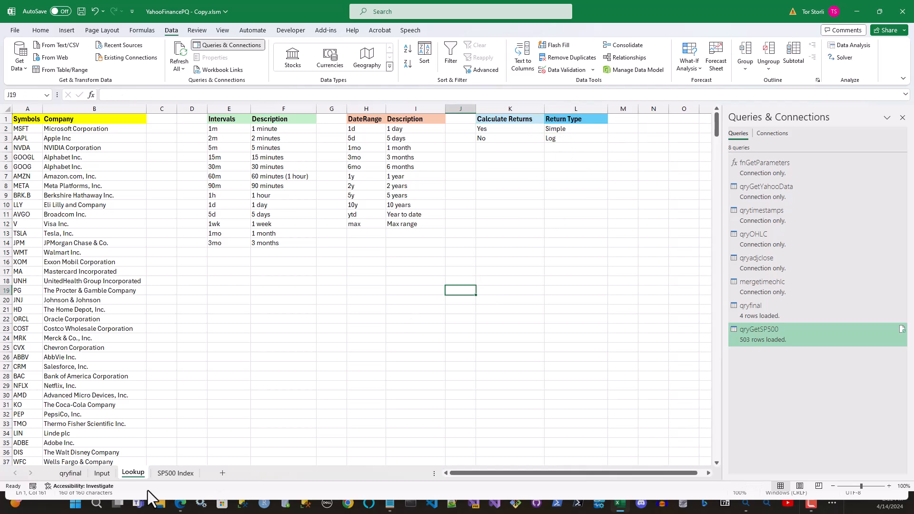
left_click(101, 473)
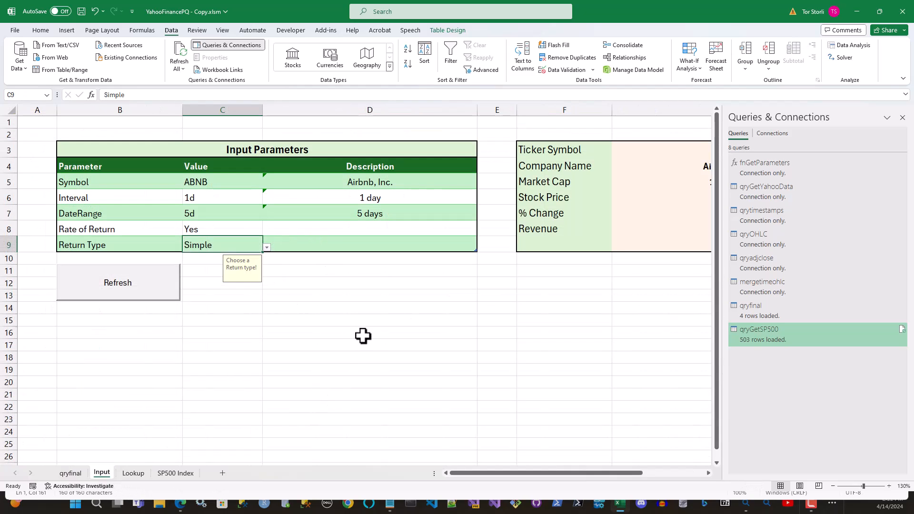
View the company details table beside Input Parameters, then select the Symbol value that drives it
left_click(363, 335)
left_click_drag(517, 473, 604, 472)
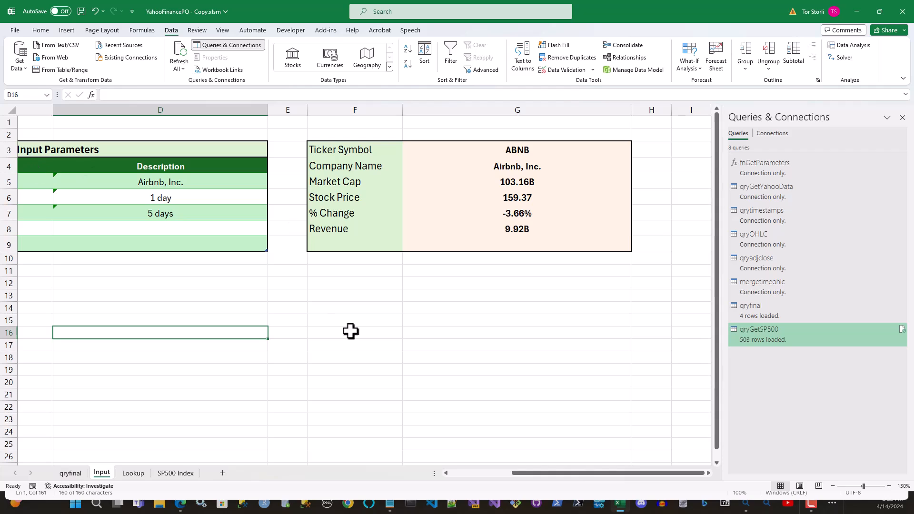
left_click_drag(530, 473, 461, 473)
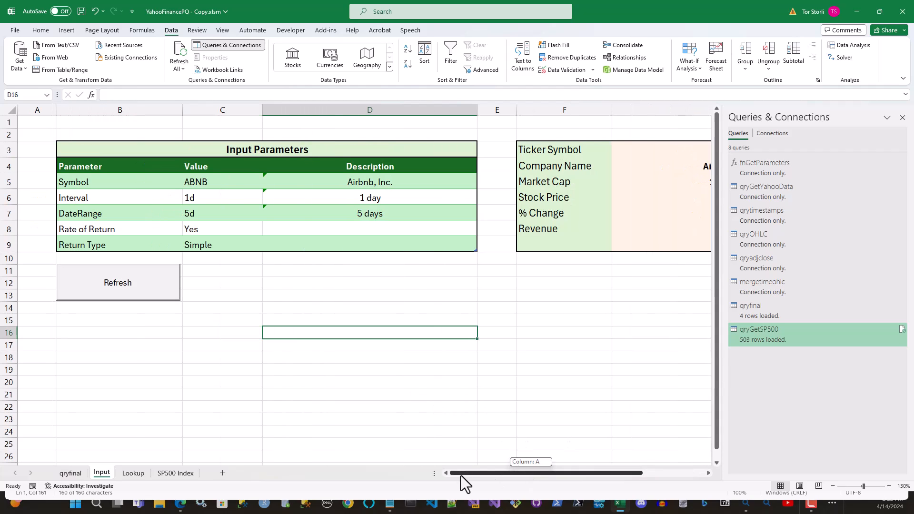
left_click(204, 184)
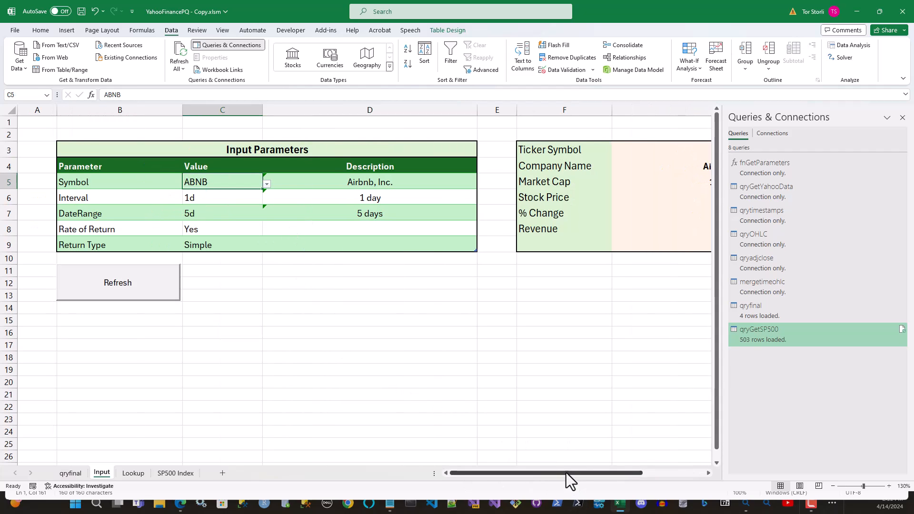
Inspect the cells behind the company details from Ticker Symbol to Revenue, then their source table on the SP500 Index sheet
left_click_drag(566, 472, 643, 477)
left_click(514, 150)
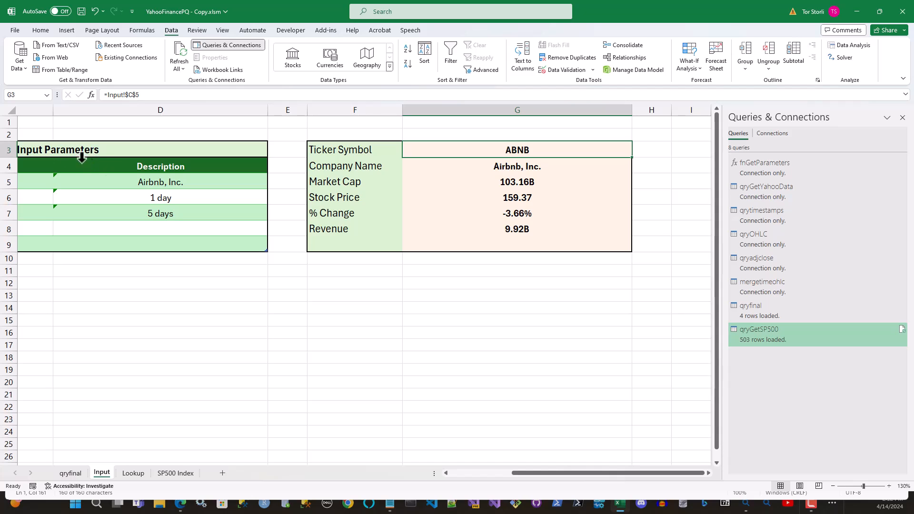
left_click(482, 167)
left_click(501, 183)
left_click(503, 198)
left_click(504, 228)
left_click(505, 243)
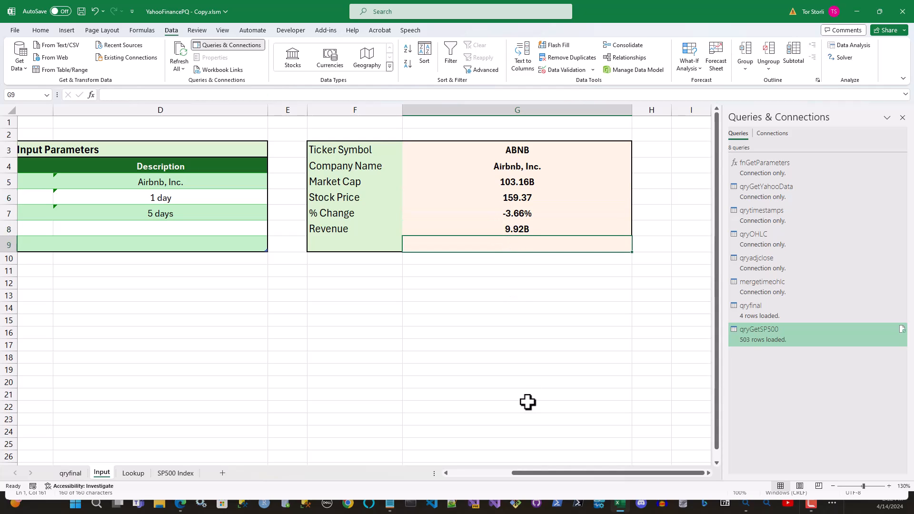
left_click(527, 404)
left_click(183, 472)
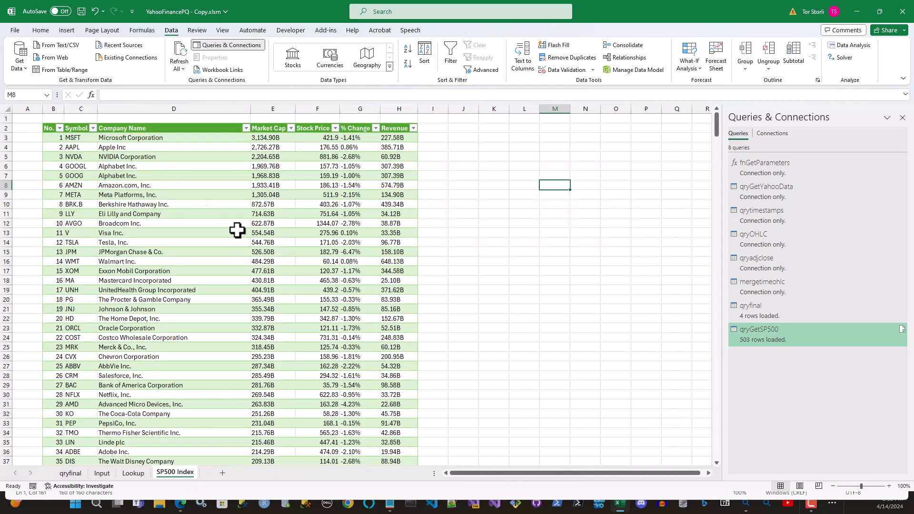
left_click(102, 473)
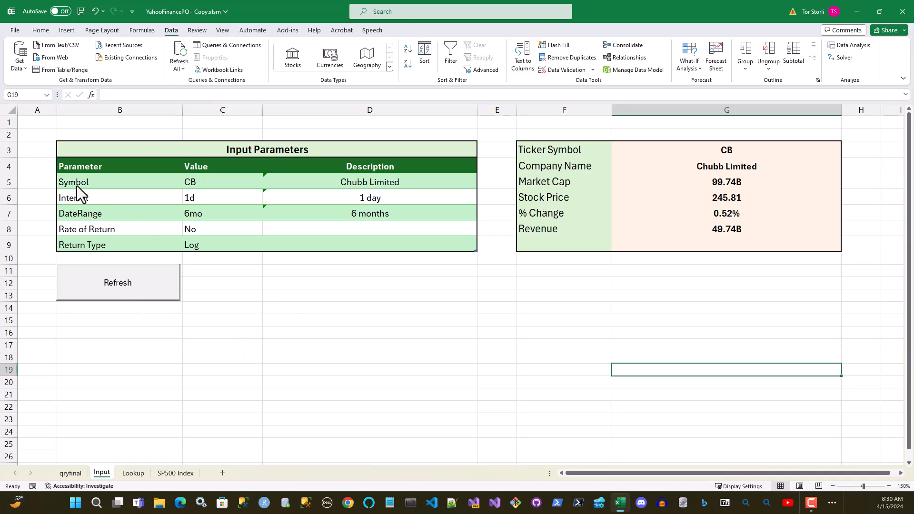
Enable Developer among the main tabs in Excel's ribbon customization options
left_click(15, 31)
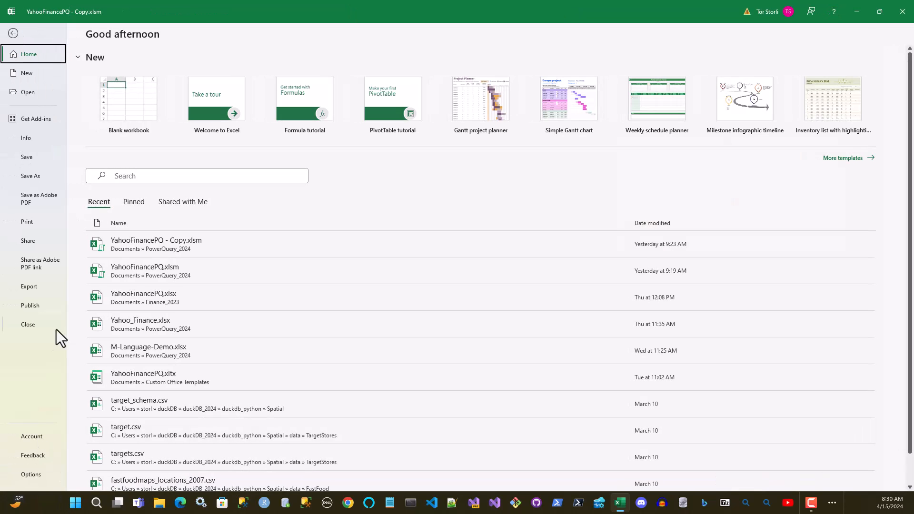
left_click(31, 478)
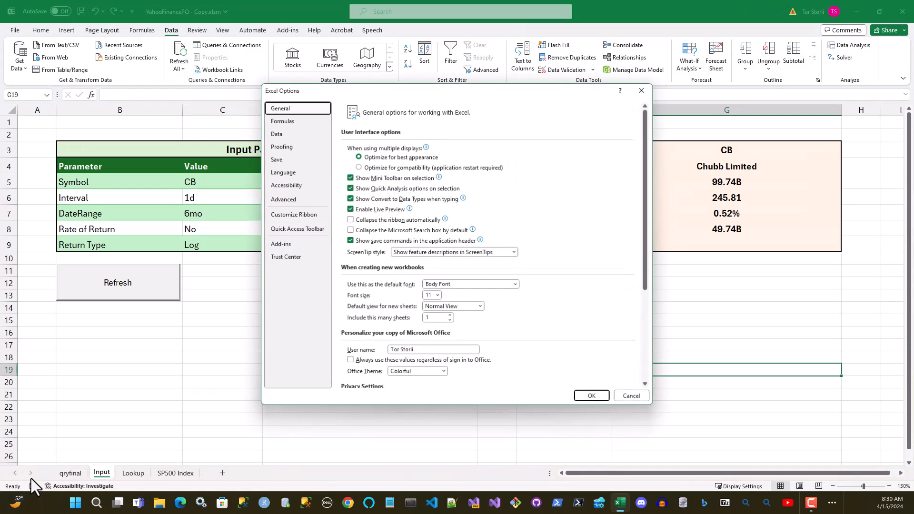
left_click(292, 215)
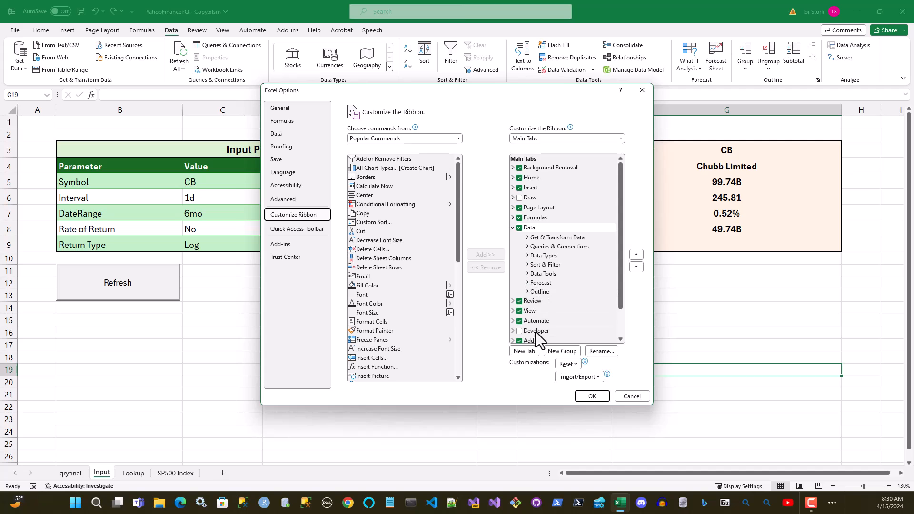
left_click(519, 332)
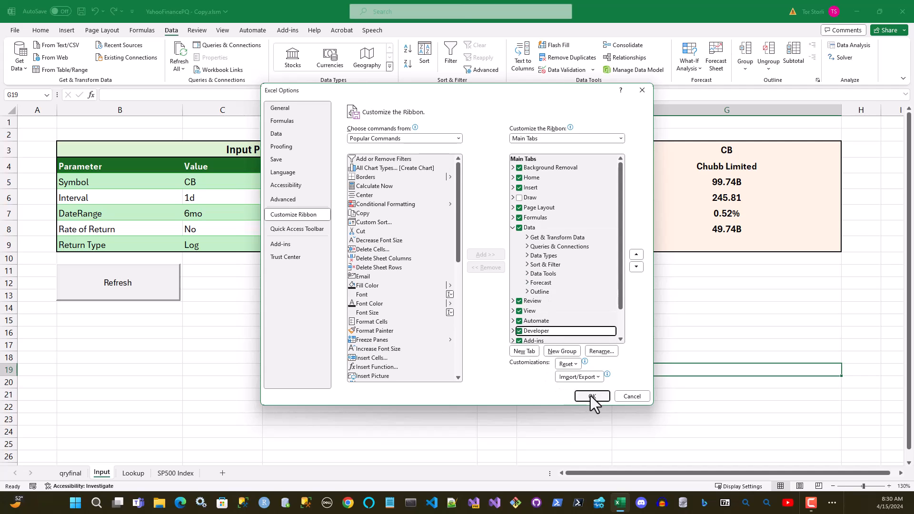
left_click(591, 396)
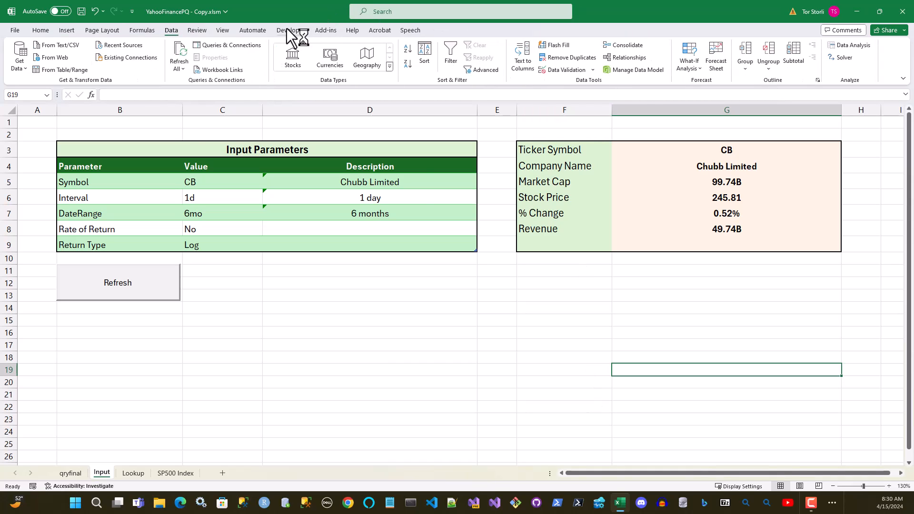
Draw an ActiveX command button about 182 by 47 points below the Input Parameters table, beside the existing Refresh button
left_click(288, 30)
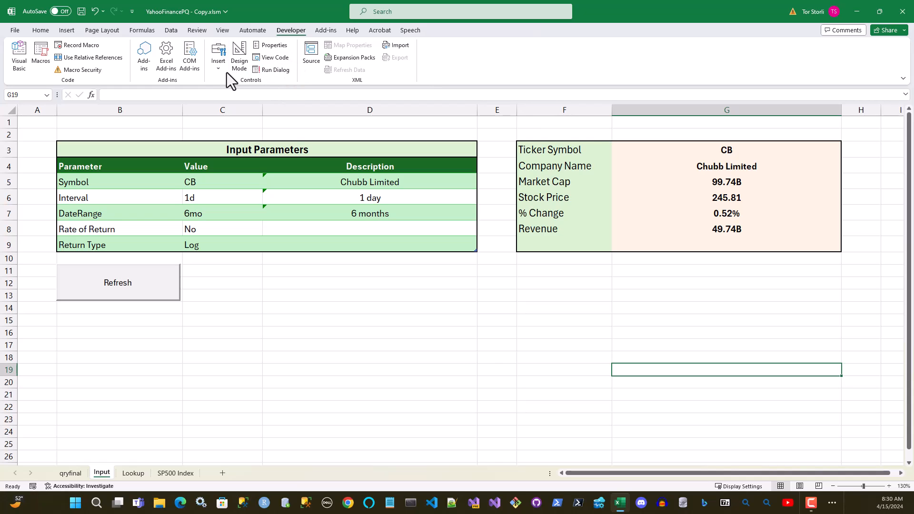
left_click(218, 69)
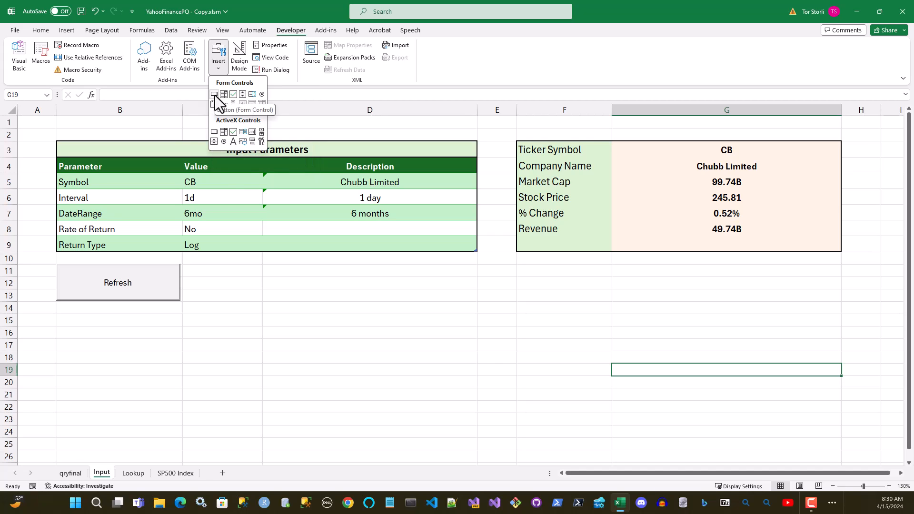
left_click(214, 133)
left_click_drag(258, 271, 408, 310)
Open the new command button's properties and name it cmdRefresh
right_click(330, 290)
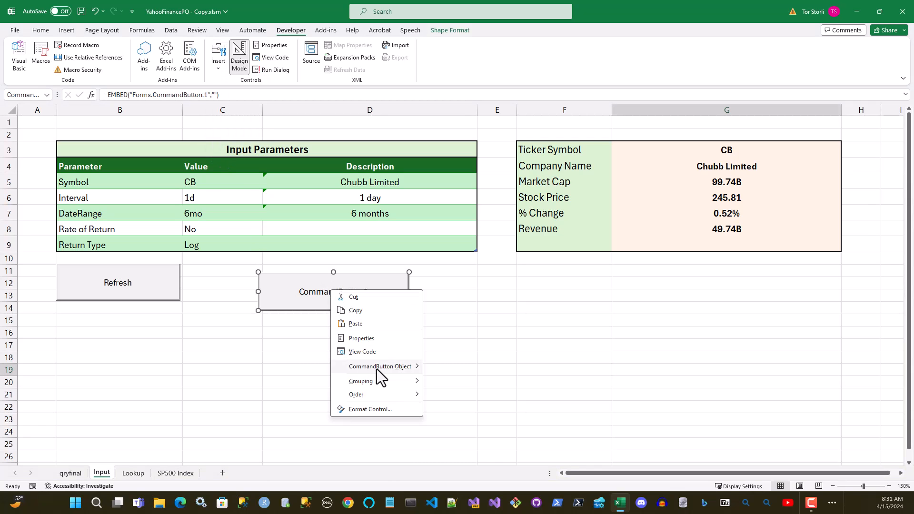
left_click(371, 340)
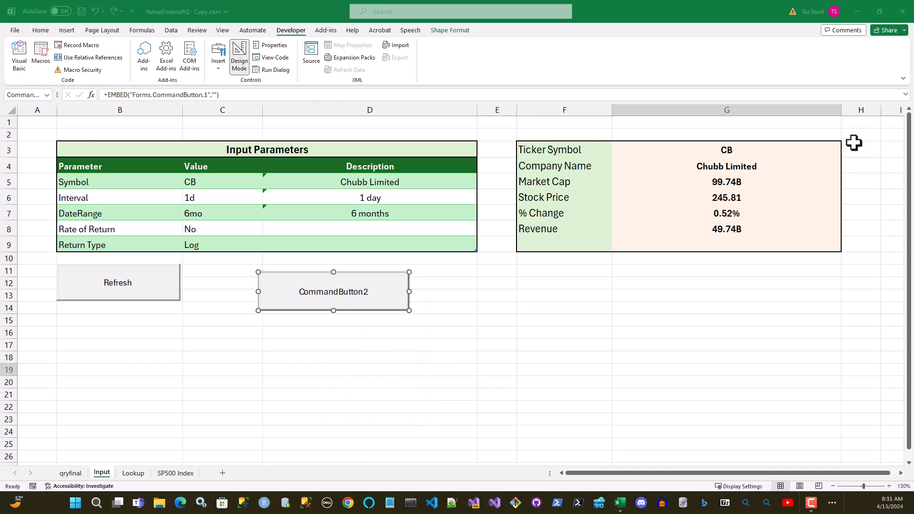
left_click_drag(913, 19, 481, 87)
left_click(440, 124)
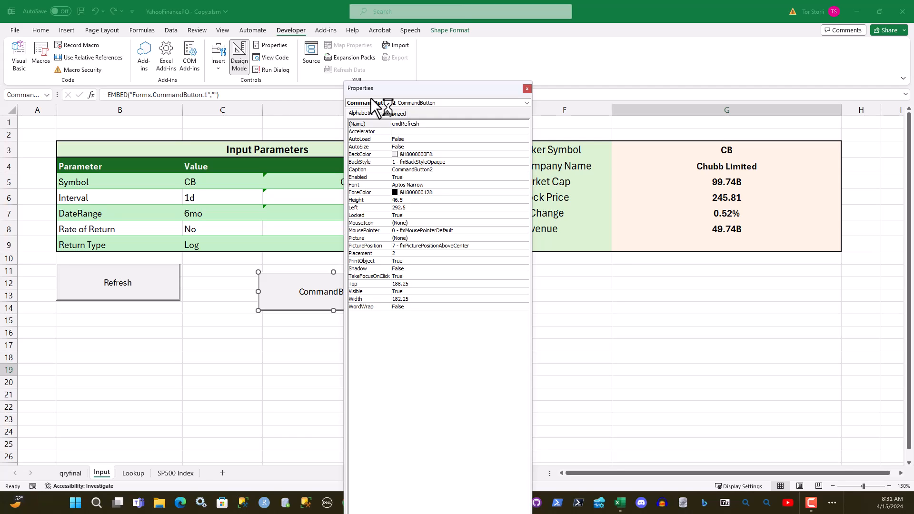
Set the cmdRefresh button's caption to Refresh and close its properties
left_click(443, 162)
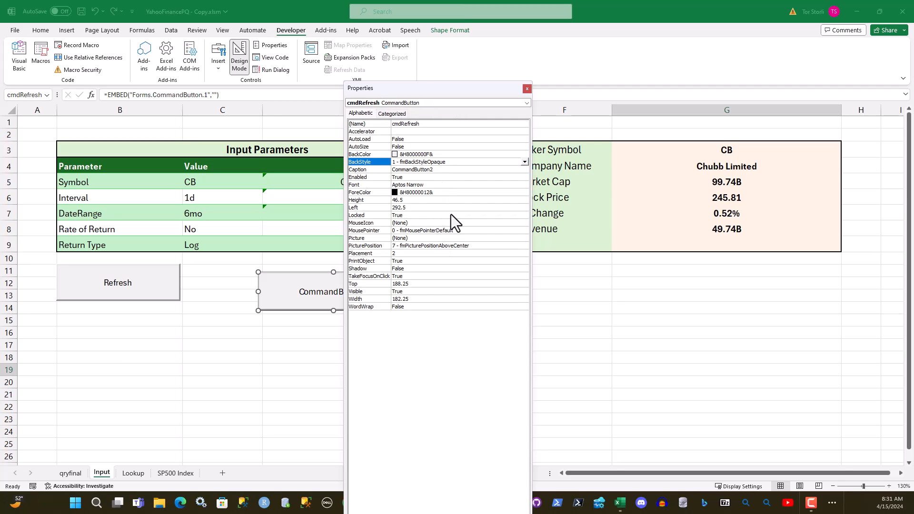
left_click(432, 170)
double_click(441, 170)
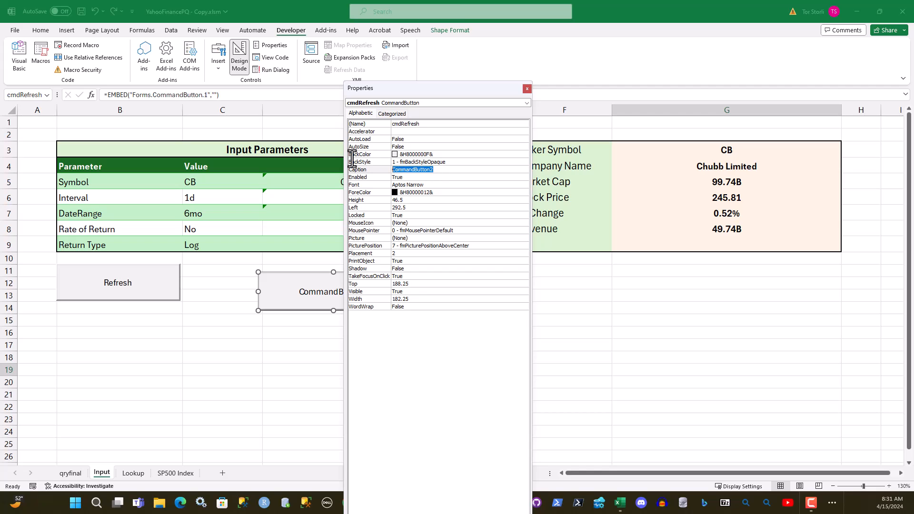
type("Refresh")
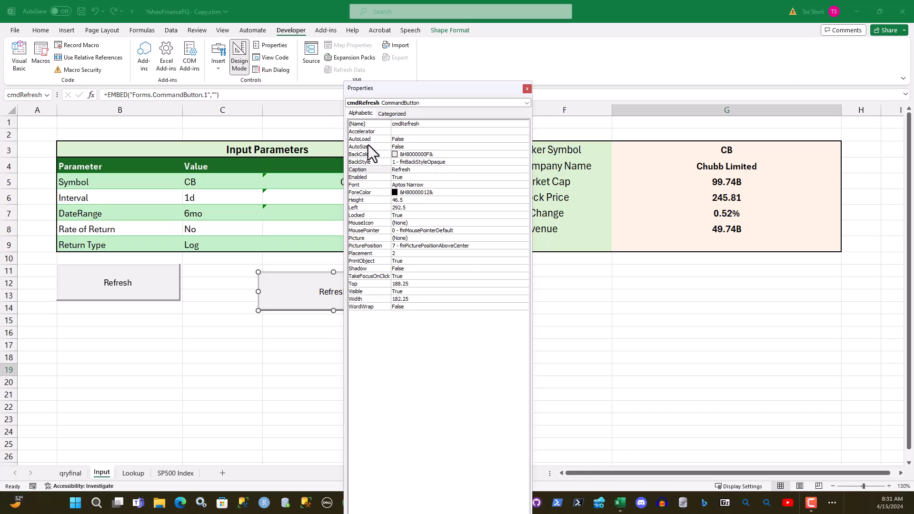
key("Return")
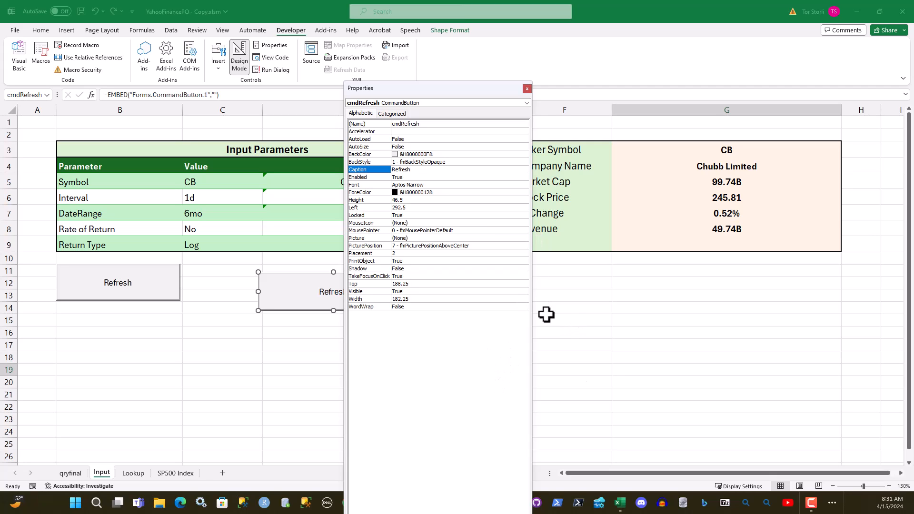
left_click(527, 89)
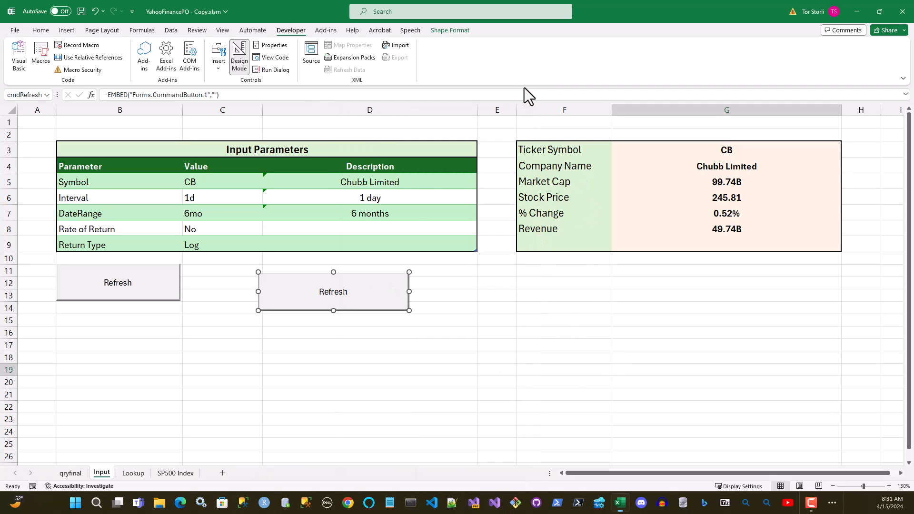
Switch Design Mode off and on again, and open the click event procedure of the cmdRefresh button
left_click(588, 398)
left_click(351, 302)
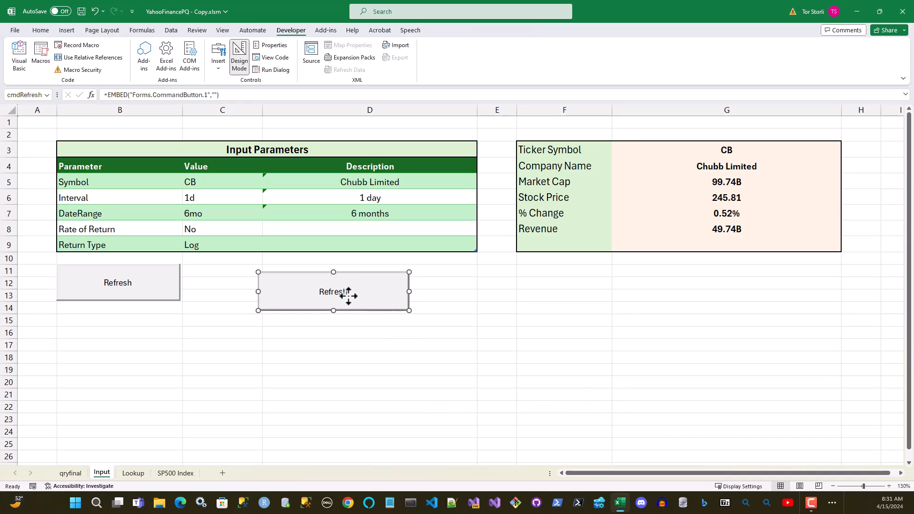
left_click(240, 53)
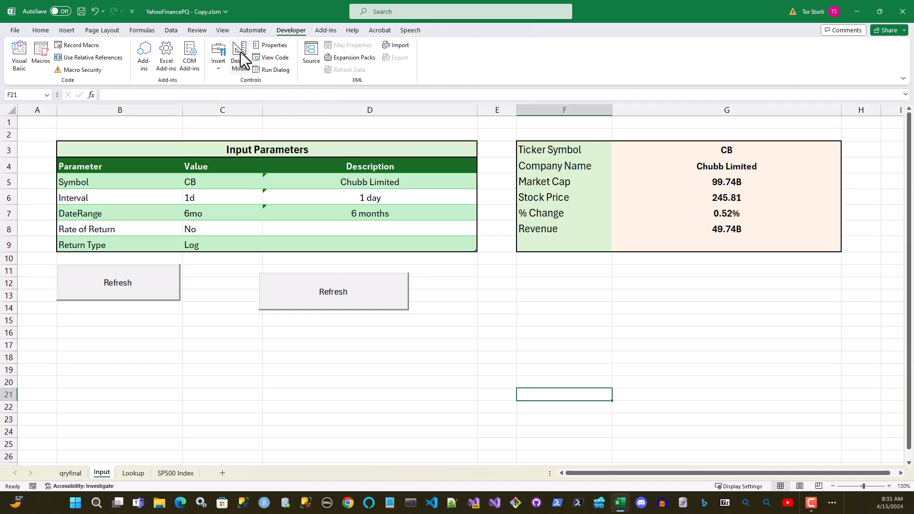
left_click(240, 52)
left_click(344, 299)
double_click(343, 300)
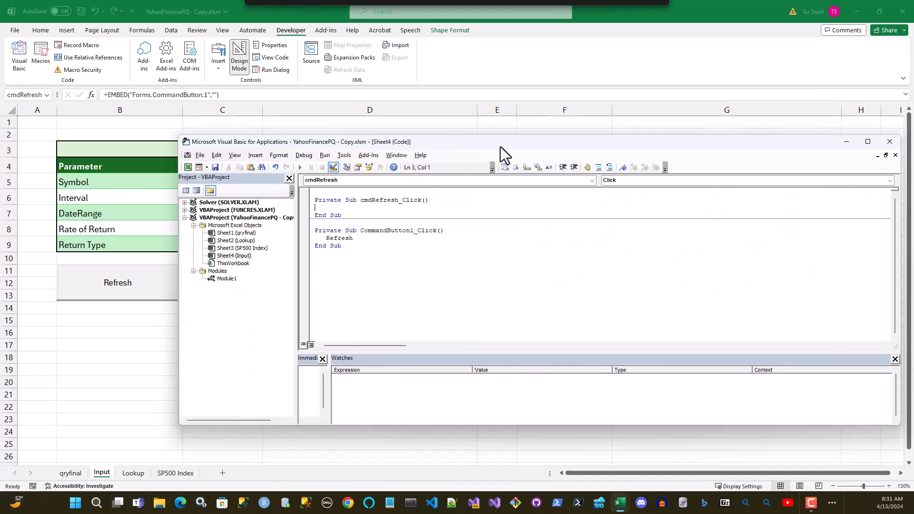
left_click_drag(502, 147, 436, 143)
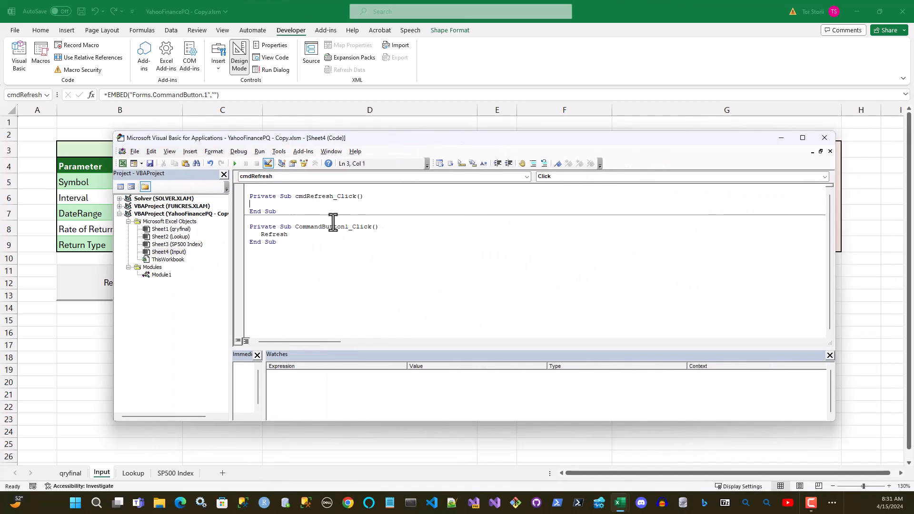
Examine the CommandButton1_Click procedure, its call to Refresh, and the Sheet4 (Input) object that holds the code
left_click_drag(291, 247, 246, 232)
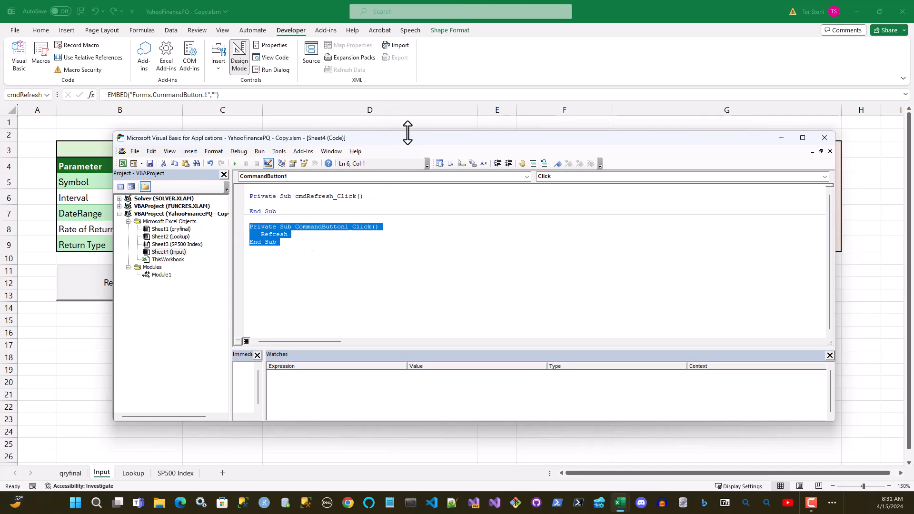
left_click_drag(395, 143, 540, 140)
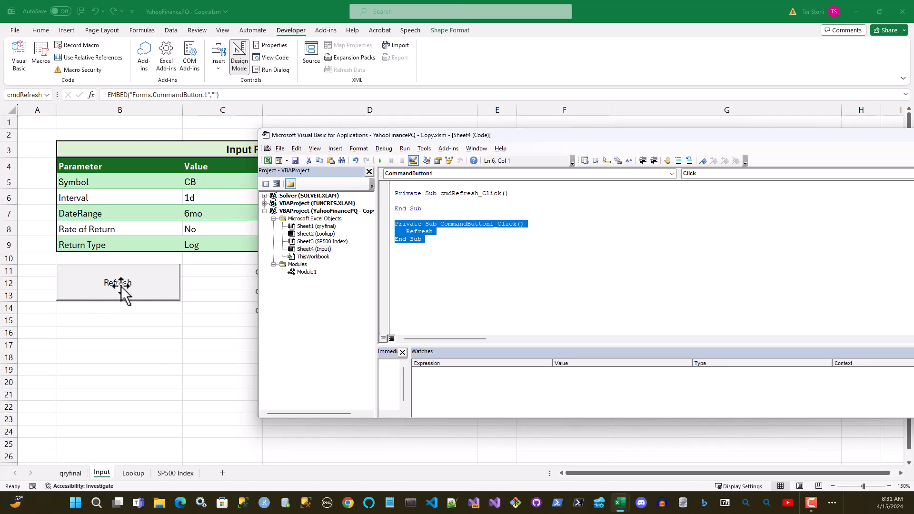
left_click(469, 296)
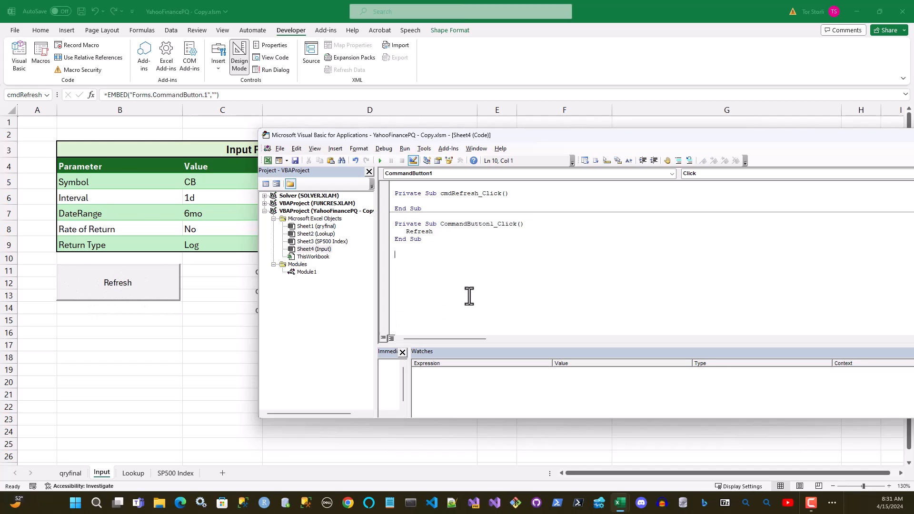
double_click(421, 233)
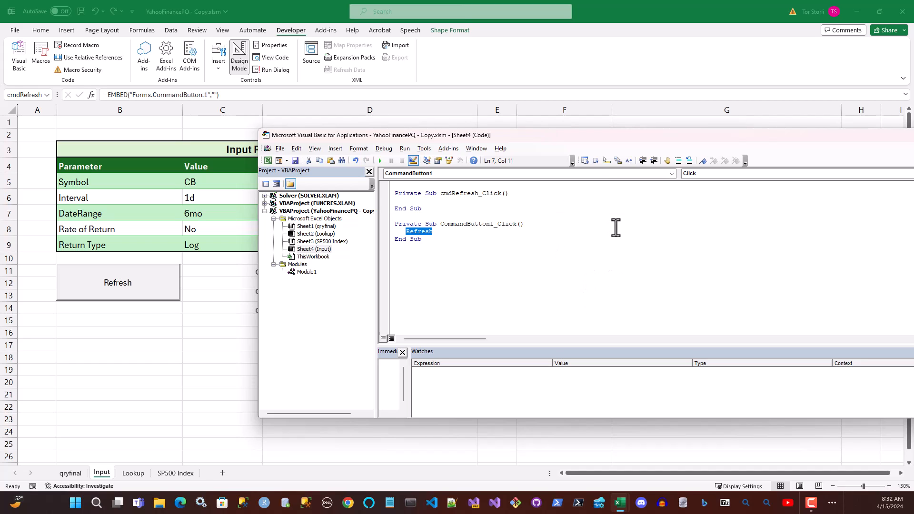
left_click_drag(530, 225, 394, 225)
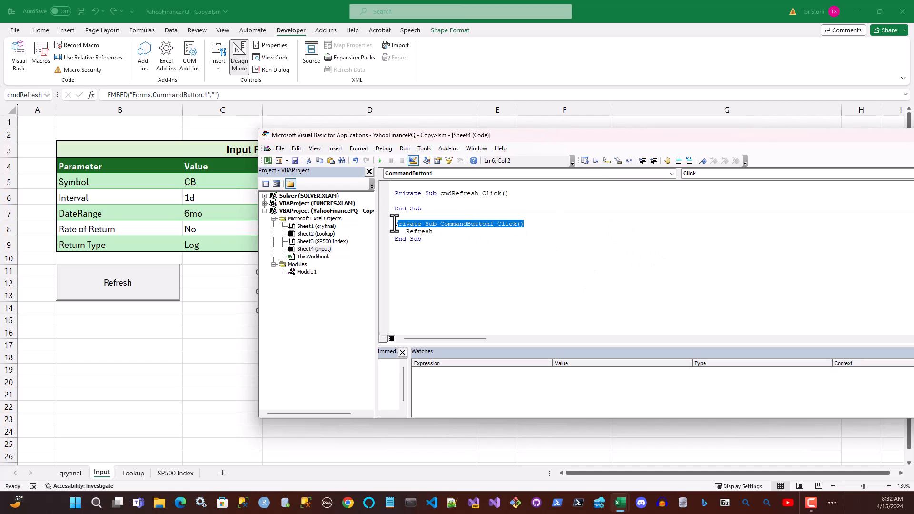
left_click(313, 250)
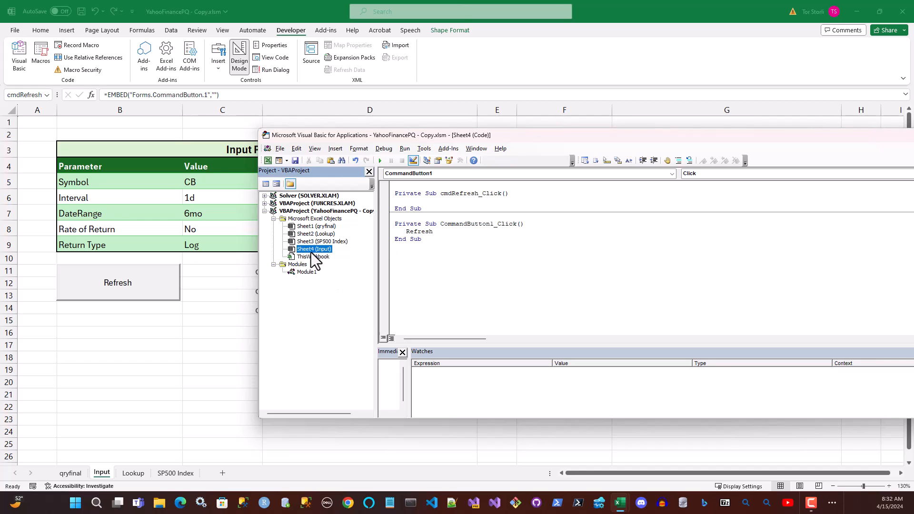
left_click(467, 238)
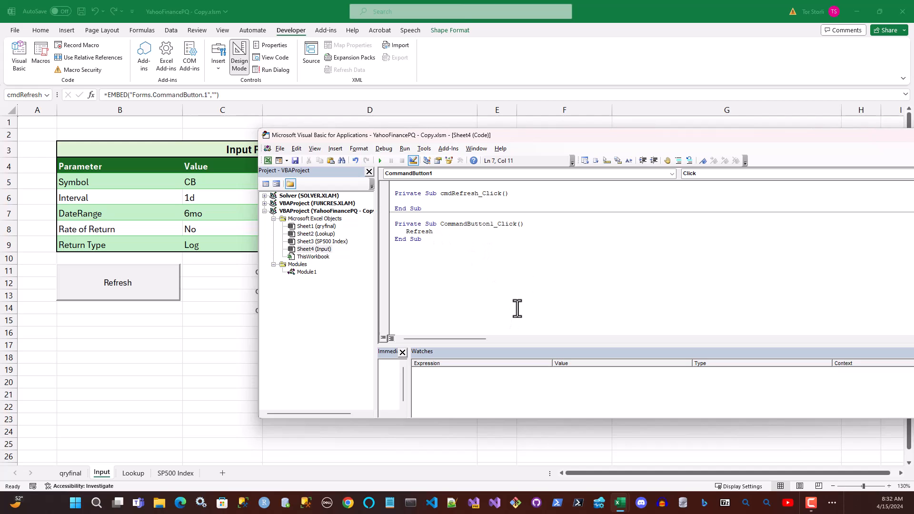
Open Module1 and examine the Refresh procedure's lines that select the qryfinal worksheet and refresh the whole workbook
double_click(300, 274)
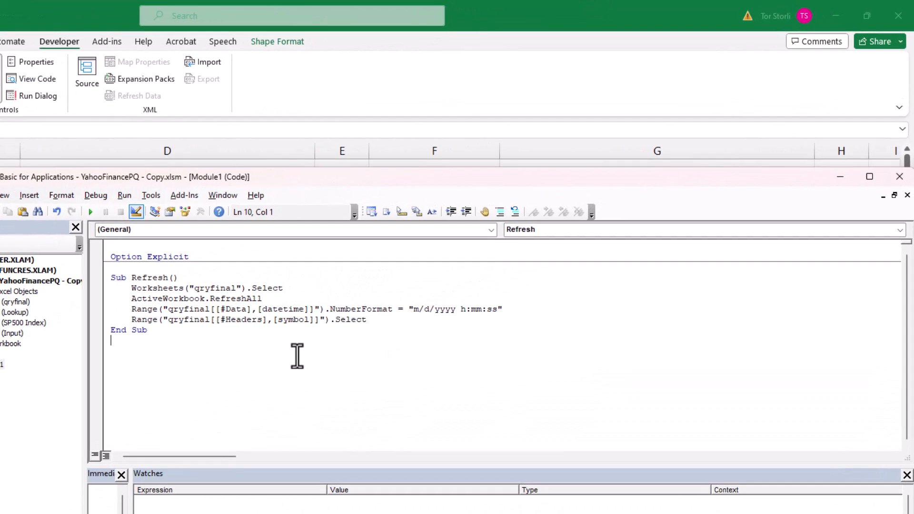
double_click(154, 278)
left_click(200, 363)
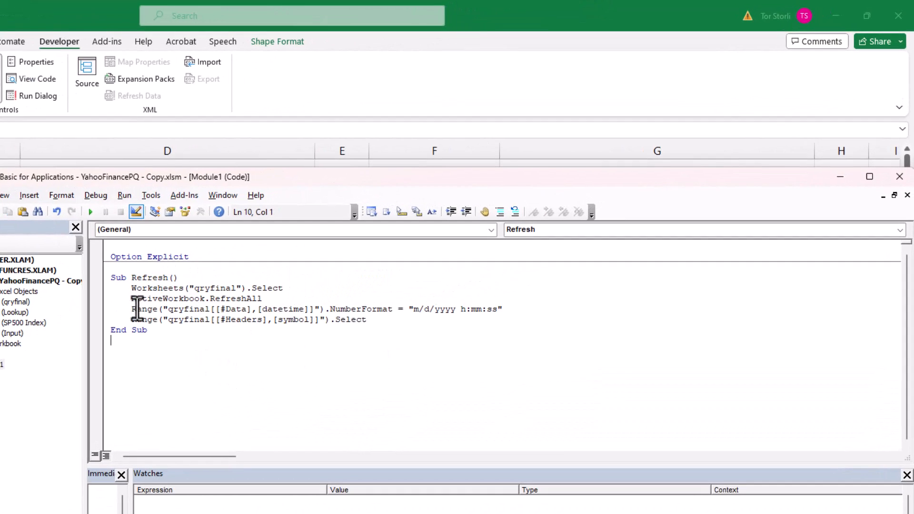
left_click_drag(130, 288, 302, 288)
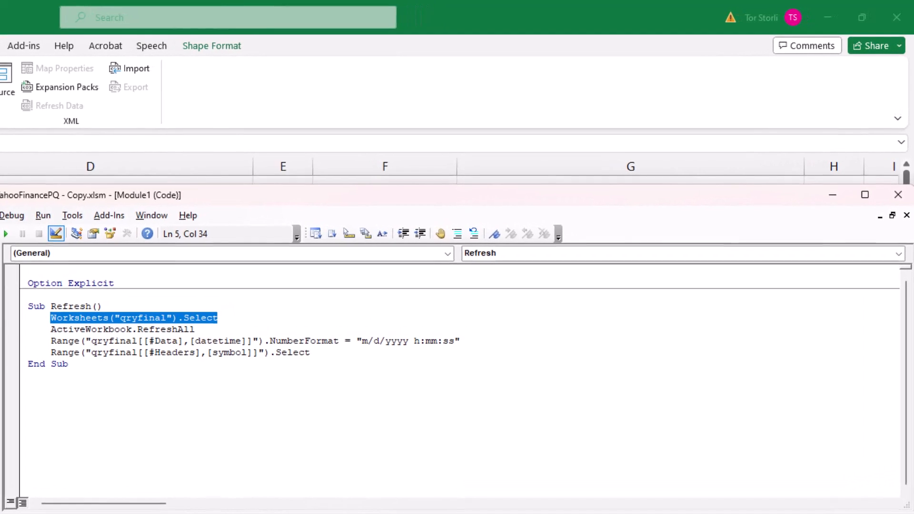
left_click(213, 426)
left_click_drag(45, 329, 223, 328)
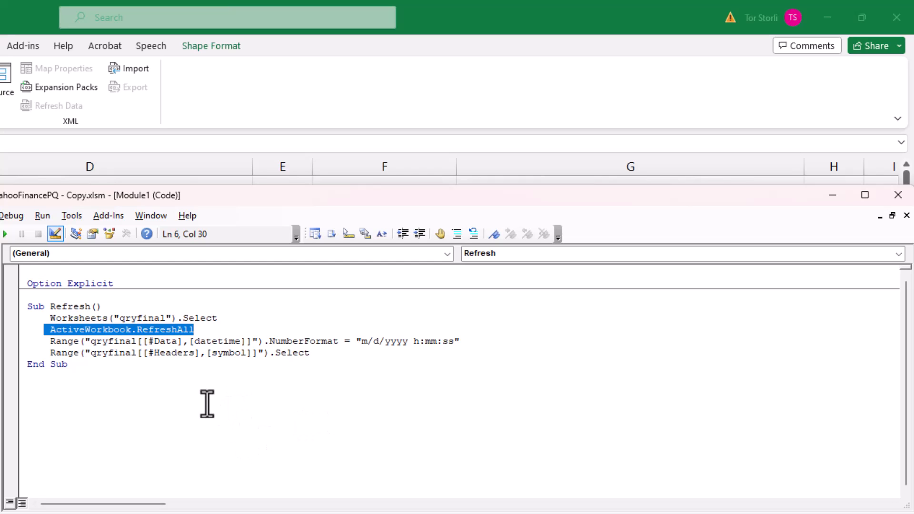
left_click(188, 434)
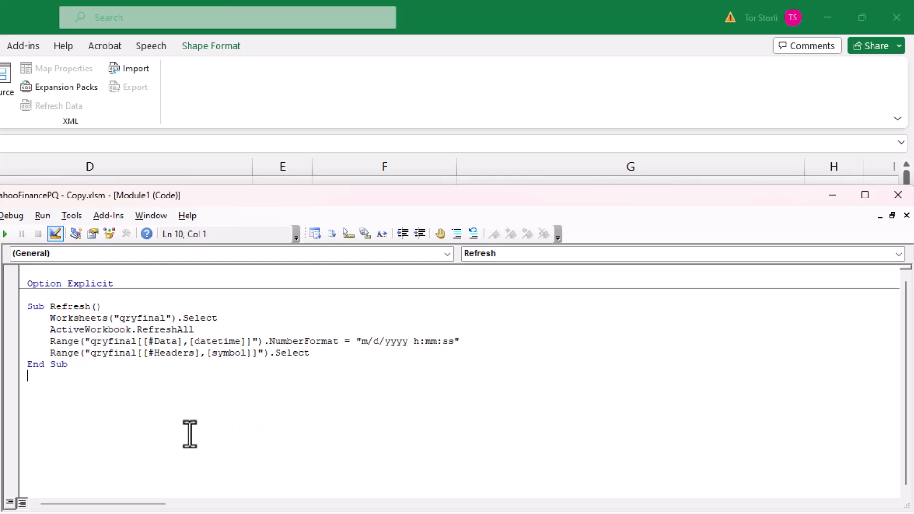
Examine the Refresh procedure's line that formats the datetime data, including its qryfinal table reference
left_click_drag(44, 340, 149, 341)
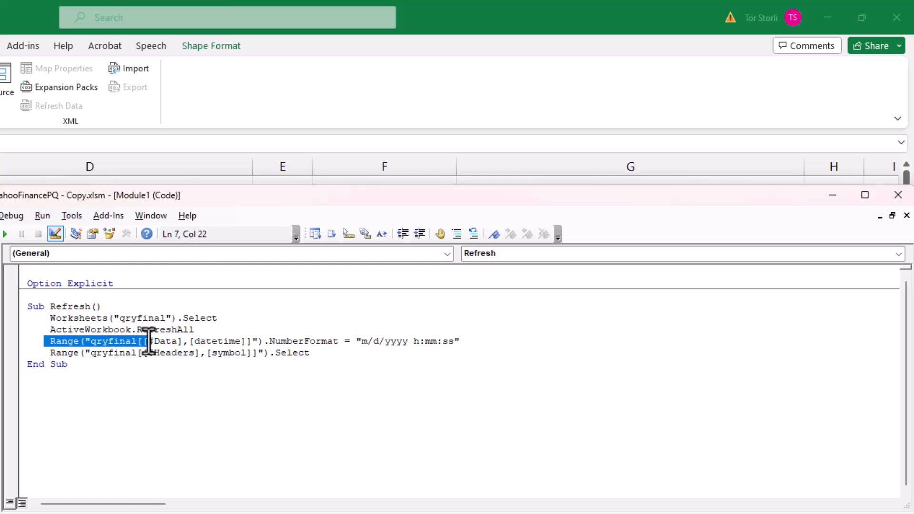
left_click(148, 395)
double_click(114, 341)
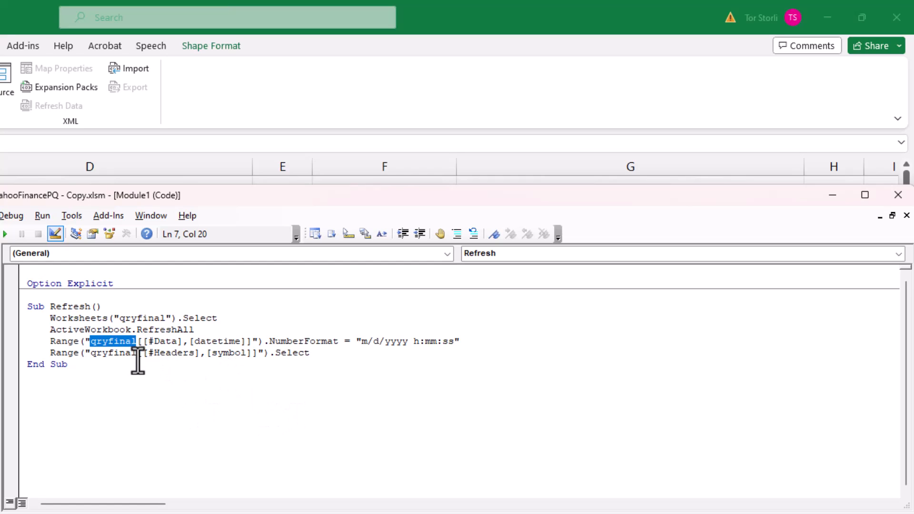
left_click(26, 444)
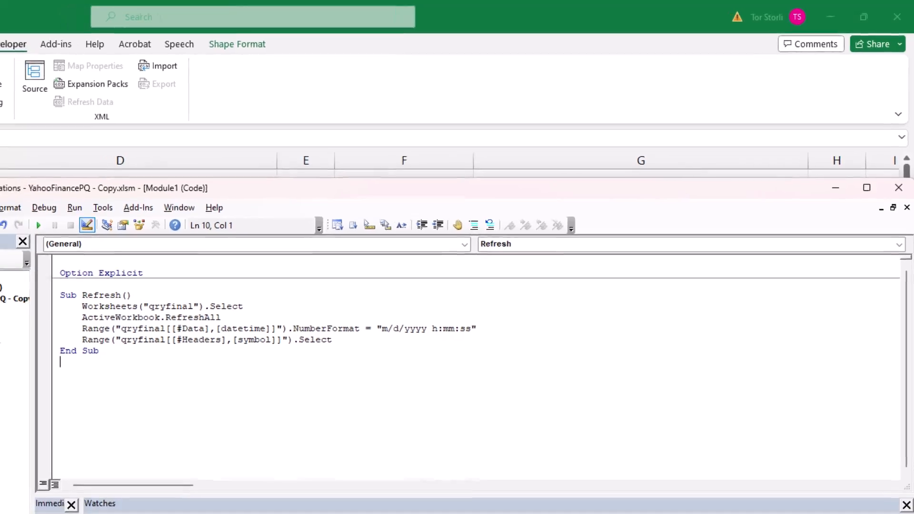
Select the range named qryfinal on the qryfinal sheet to see what the macro refers to, and return to the Module1 code
left_click(71, 476)
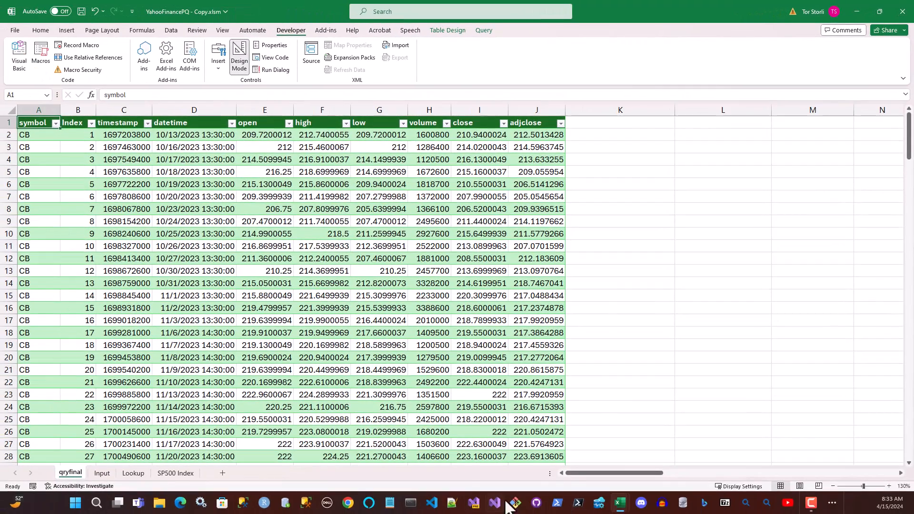
key("alt+F11")
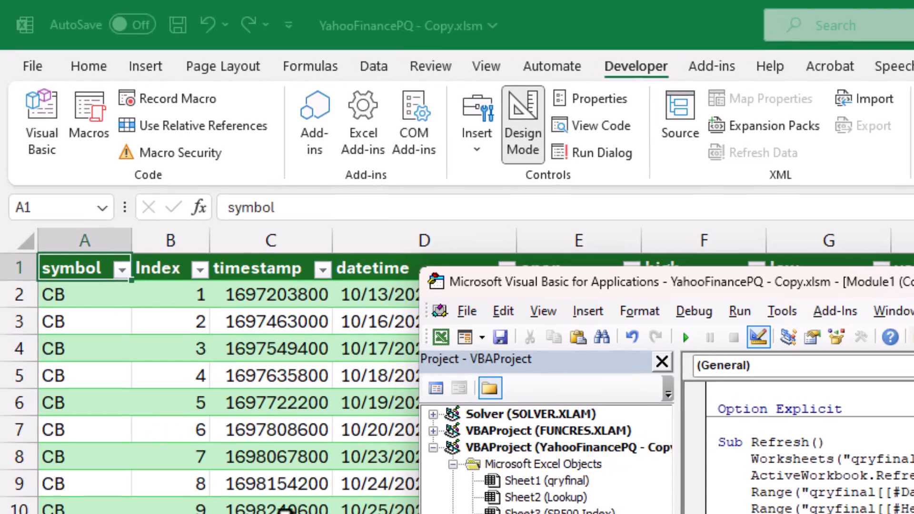
left_click(101, 209)
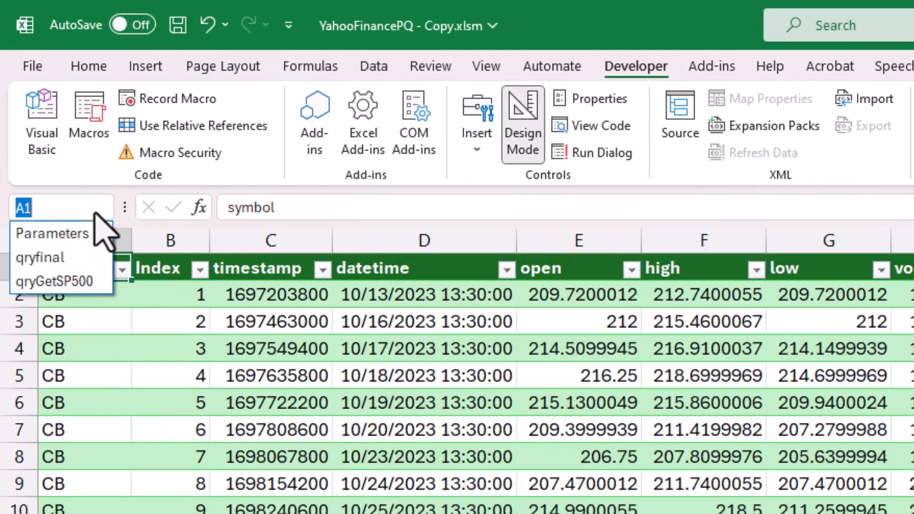
left_click(50, 258)
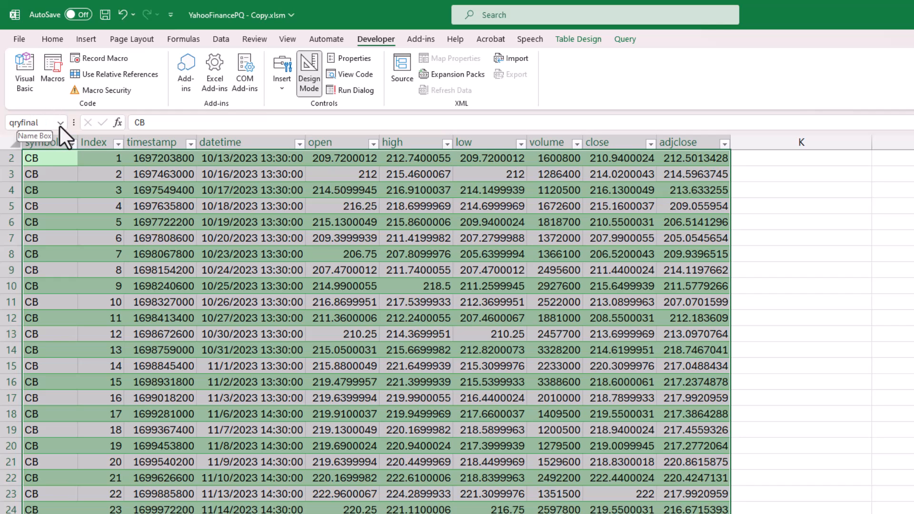
left_click(60, 123)
left_click(33, 151)
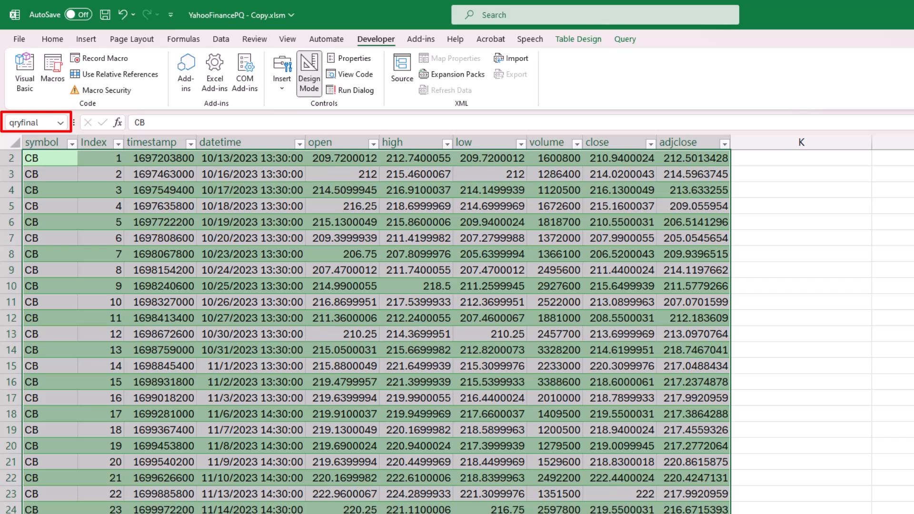
key("alt+F11")
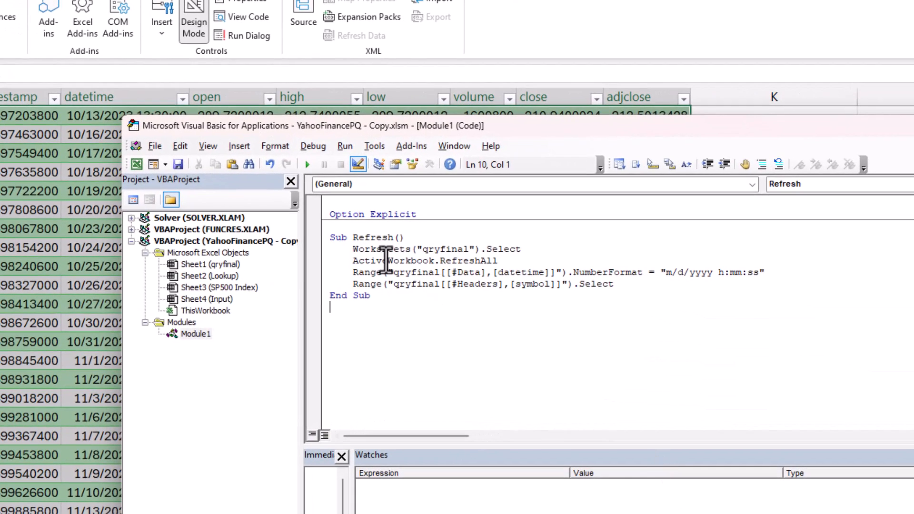
Examine the qryfinal and datetime references in the formatting line, select the table's datetime column on the sheet, and return to the code
double_click(402, 272)
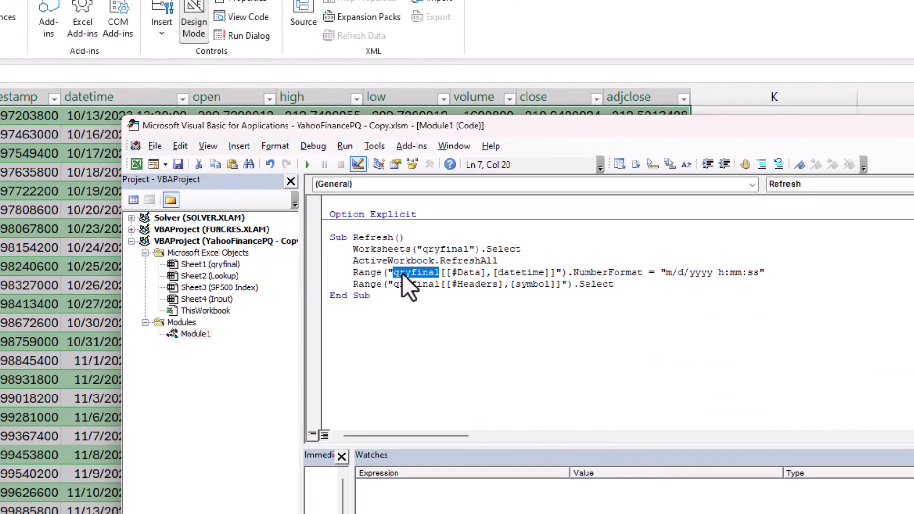
left_click(499, 271)
left_click_drag(492, 272, 545, 274)
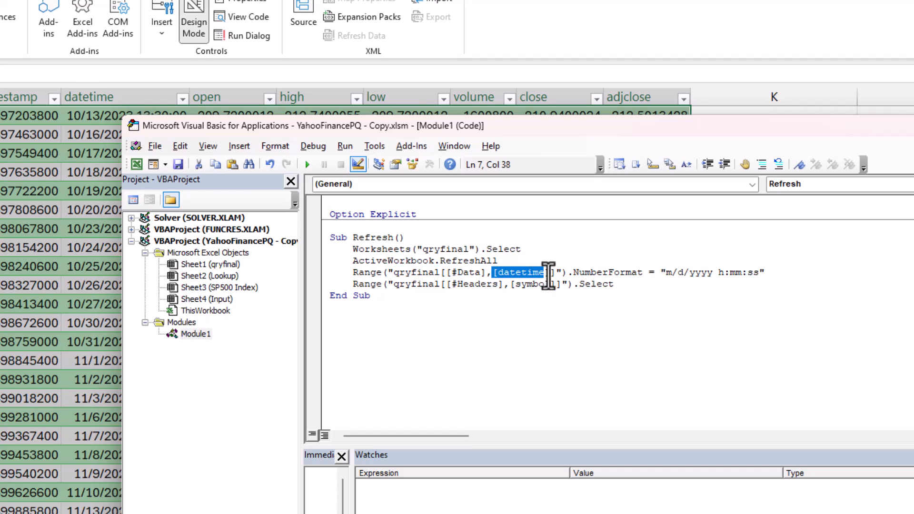
left_click(82, 93)
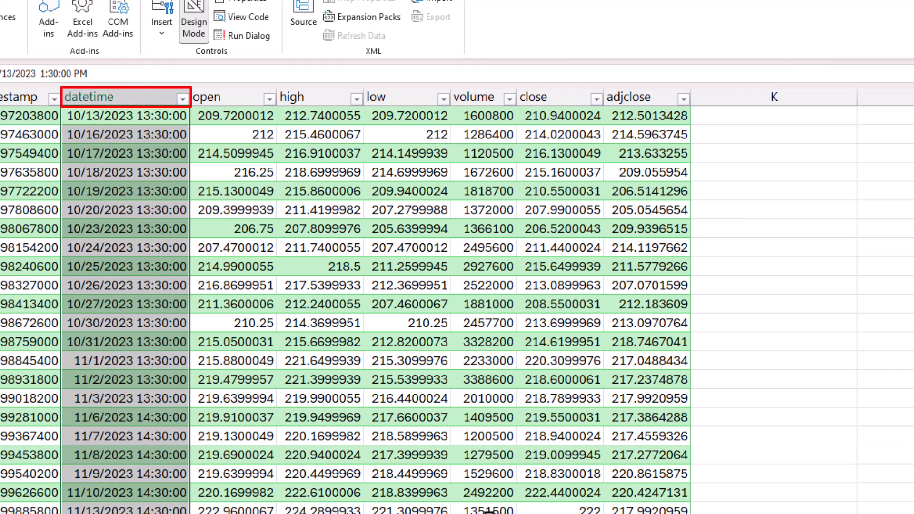
key("alt+Tab")
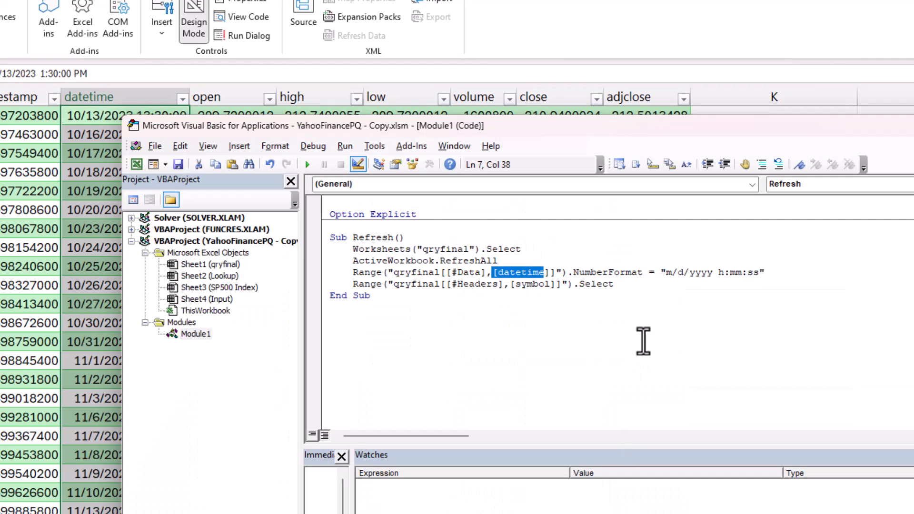
left_click(636, 359)
Examine the #Data and #Headers references in the Refresh procedure's last two Range lines
left_click(445, 274)
left_click_drag(447, 273, 497, 284)
left_click(477, 326)
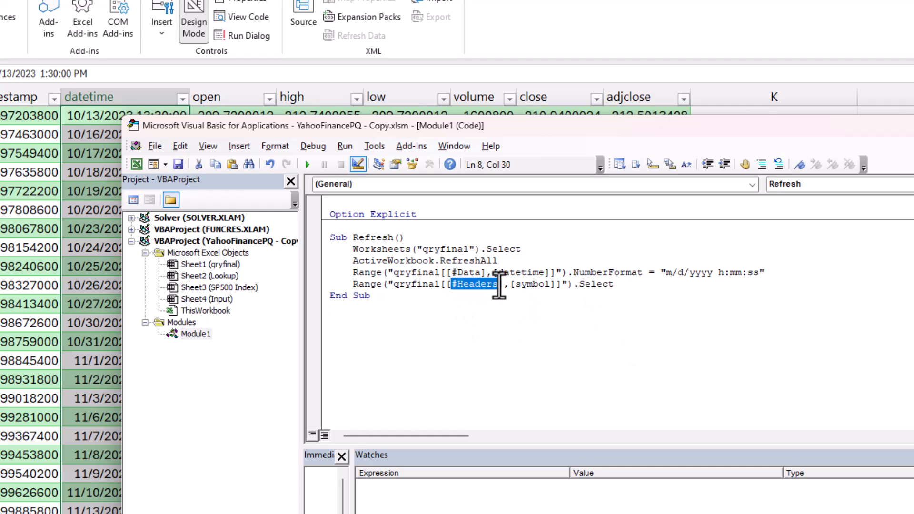
left_click(534, 318)
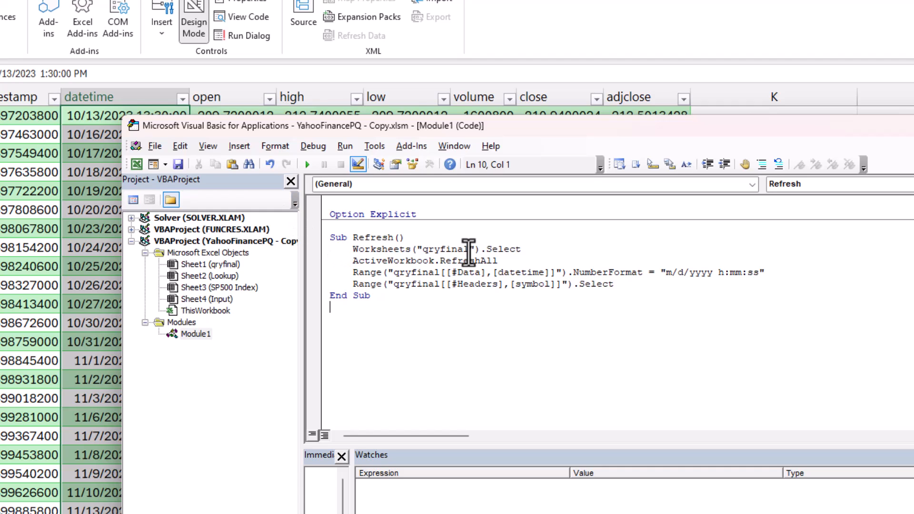
left_click_drag(352, 272, 590, 283)
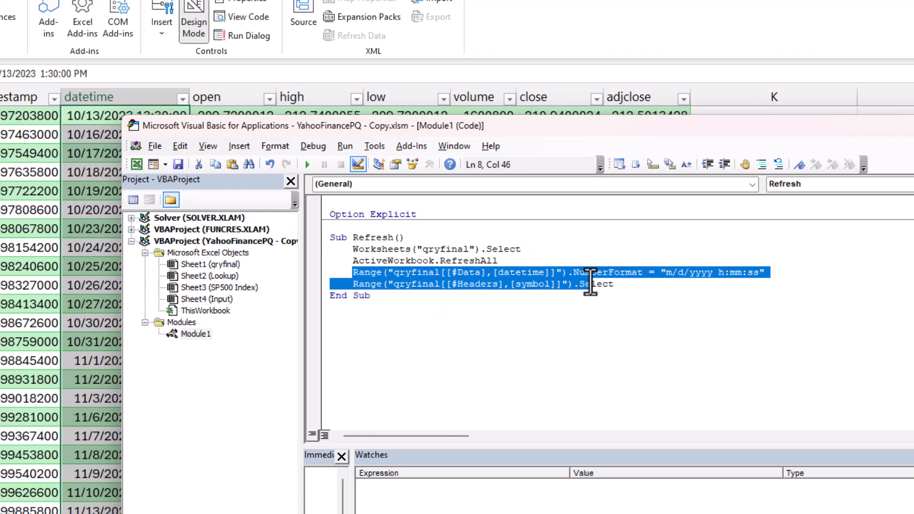
left_click(463, 260)
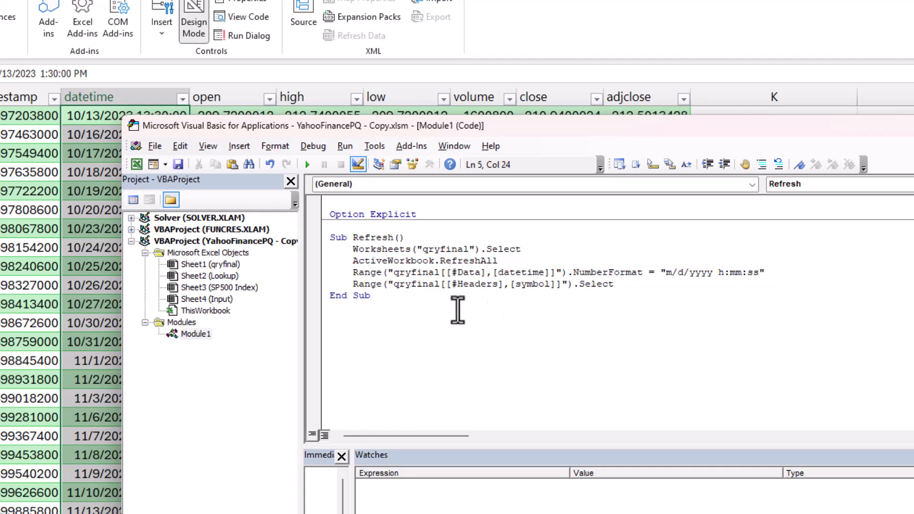
left_click(388, 271)
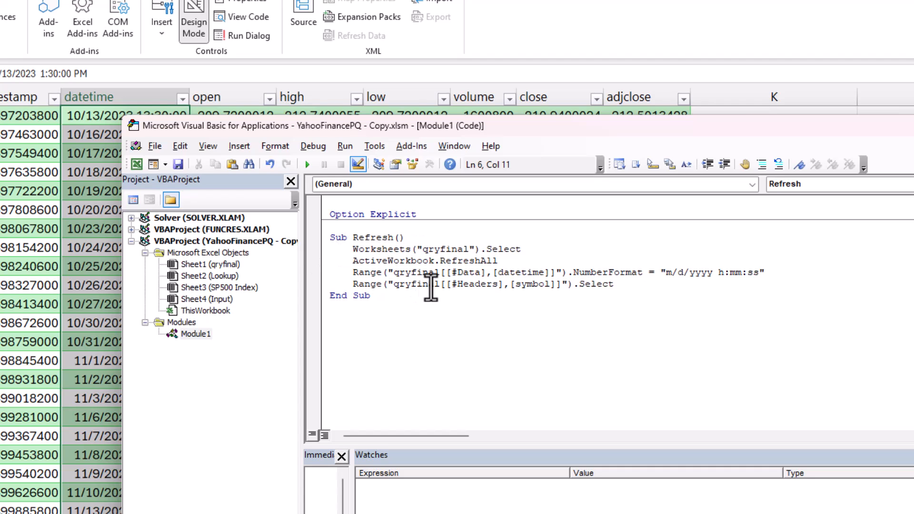
Start stepping through the Refresh procedure, activate the Lookup sheet, and execute the line that selects the qryfinal worksheet
key("F8")
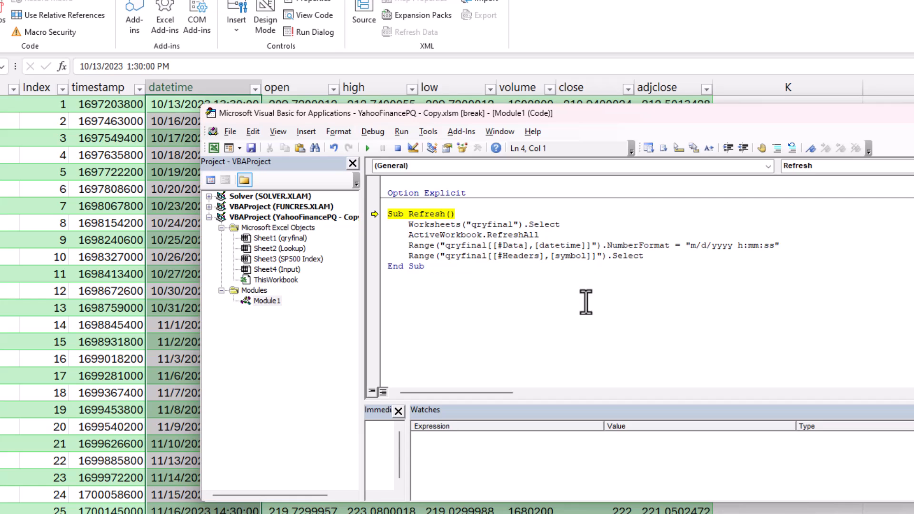
left_click_drag(615, 116, 729, 112)
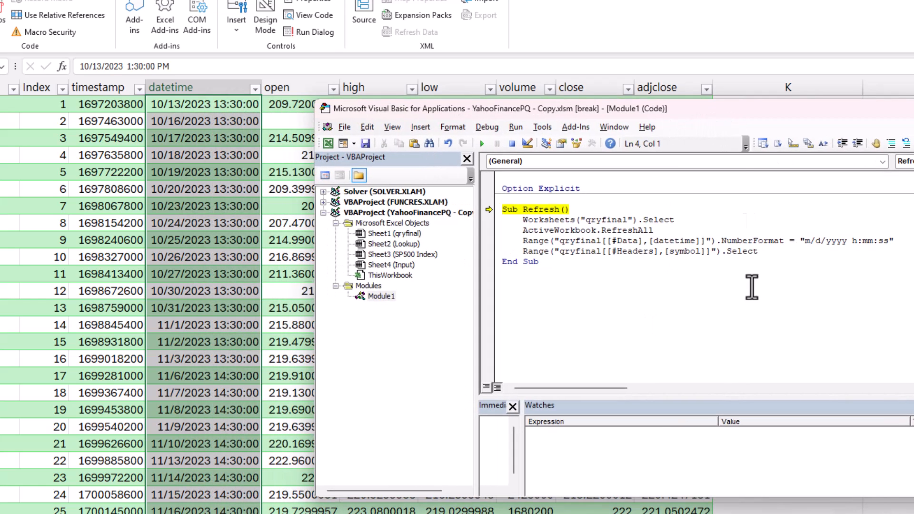
key("F8")
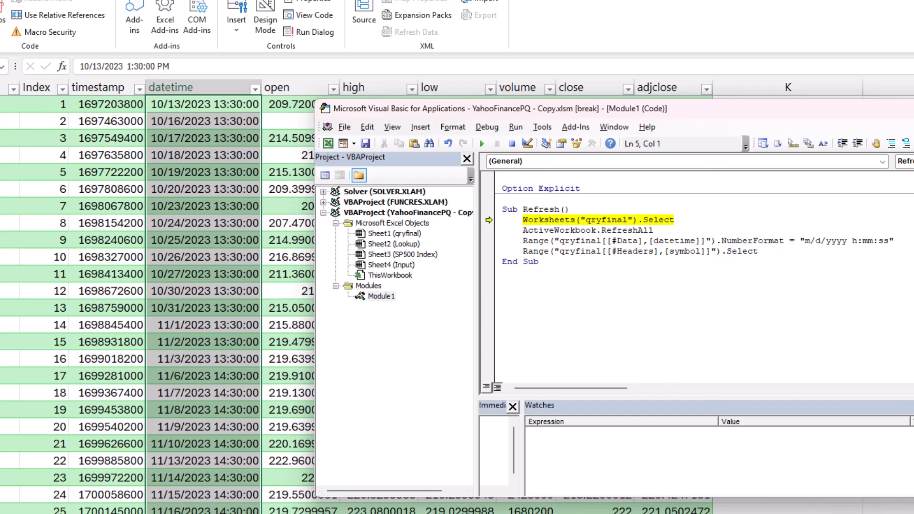
left_click(413, 513)
key("alt+F11")
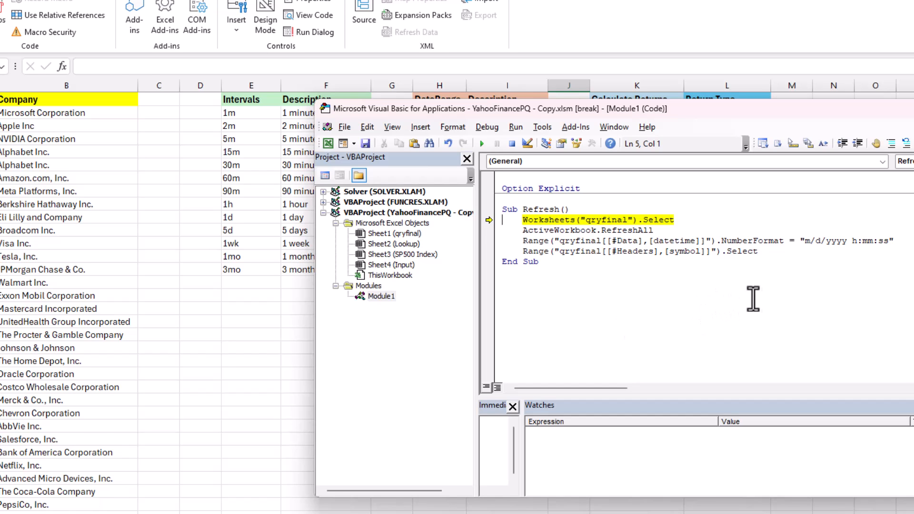
key("F8")
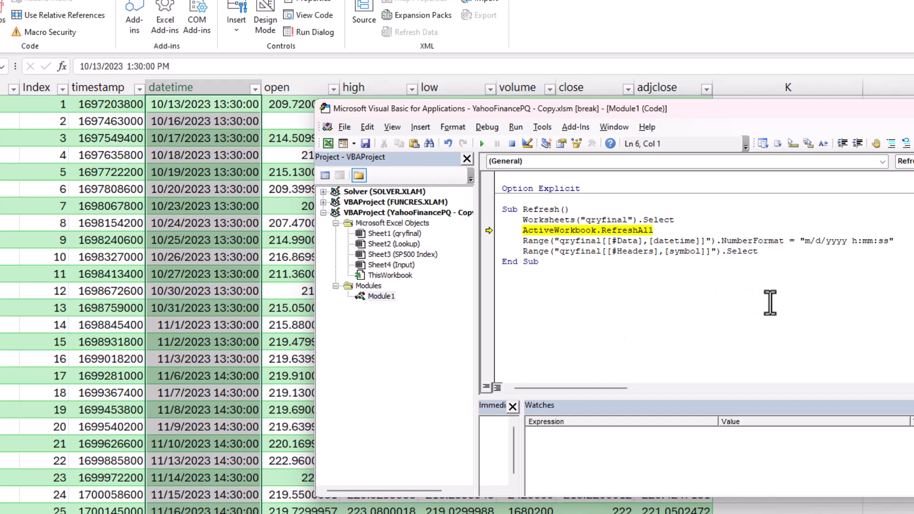
Step through the workbook refresh, the m/d/yyyy h:mm:ss datetime formatting and the symbol header selection until the Refresh procedure ends
key("F8")
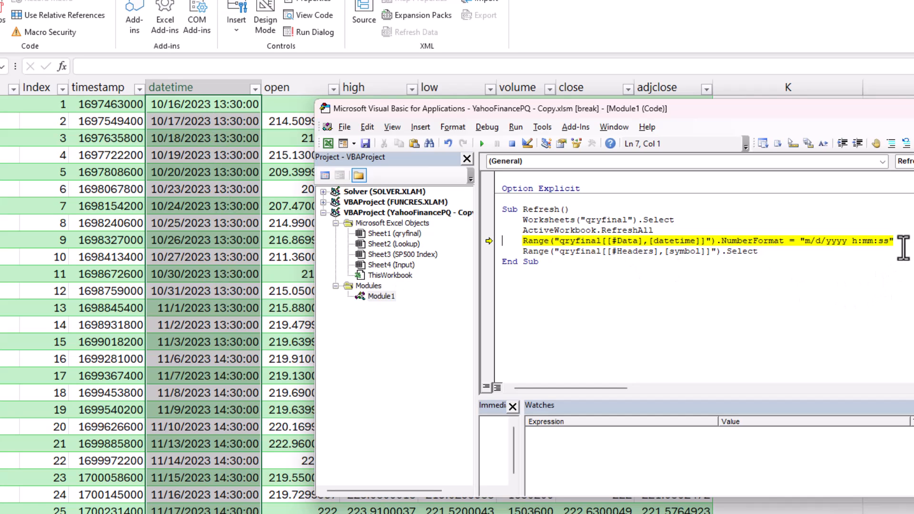
left_click_drag(894, 242, 799, 241)
left_click(856, 299)
key("F8")
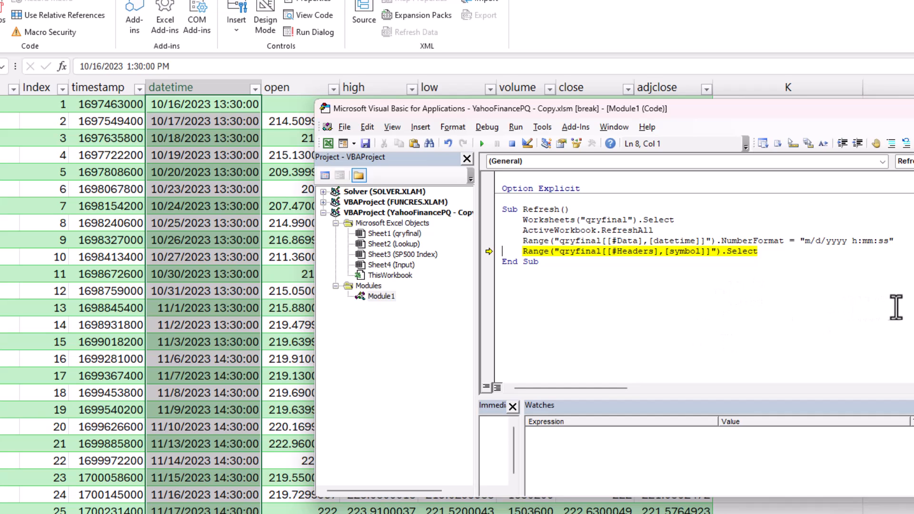
key("F8")
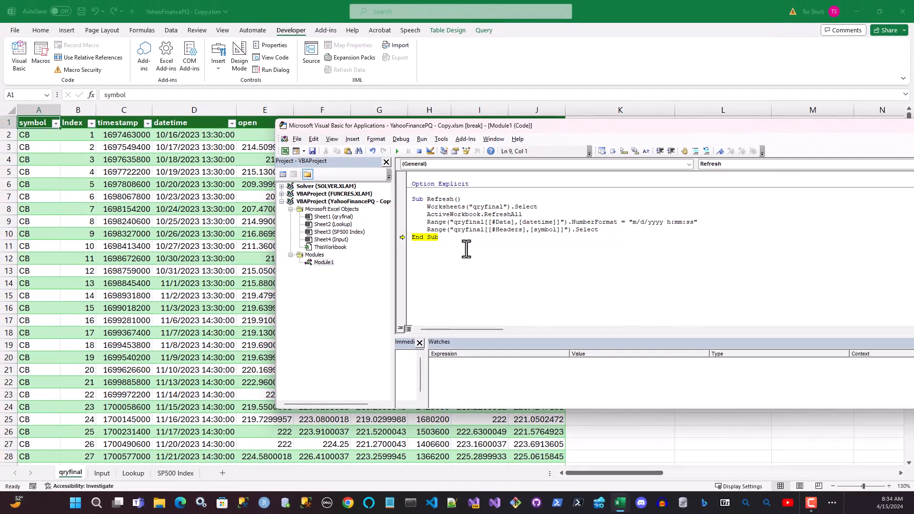
key("F8")
left_click(565, 284)
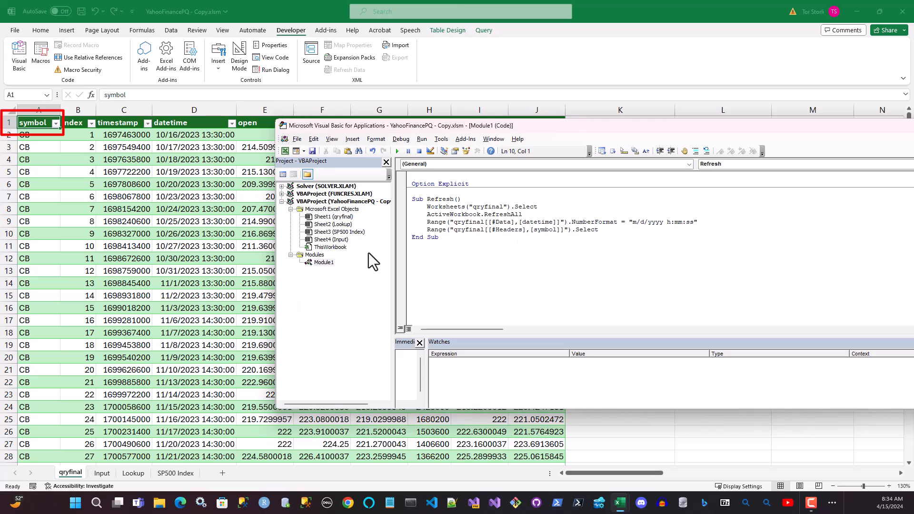
Review how the Refresh call in the Input sheet's CommandButton1_Click code leads to the Refresh procedure in Module1
left_click_drag(438, 238, 411, 199)
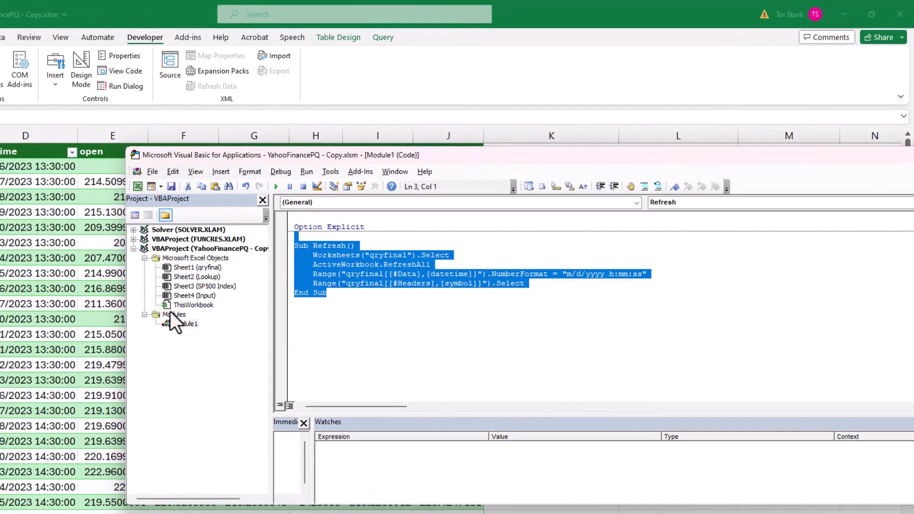
left_click(203, 297)
double_click(203, 298)
left_click_drag(304, 275, 361, 281)
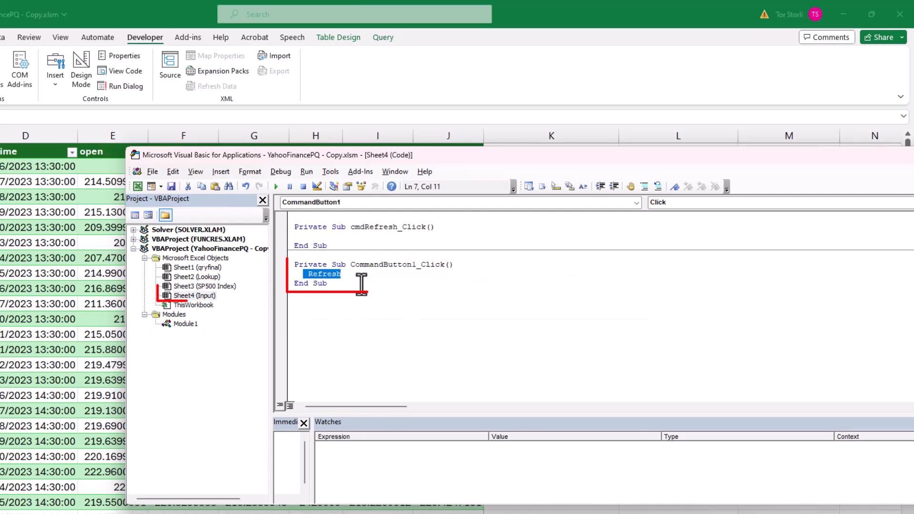
double_click(185, 324)
double_click(327, 248)
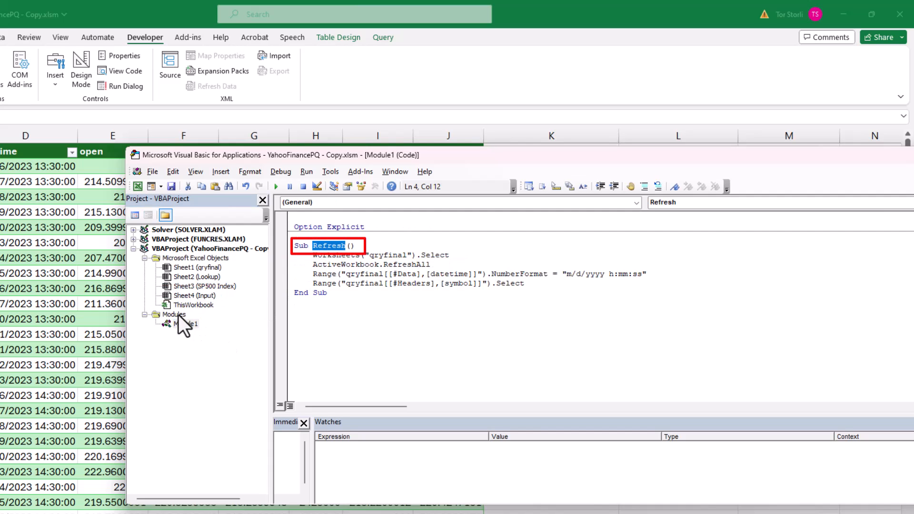
left_click(391, 332)
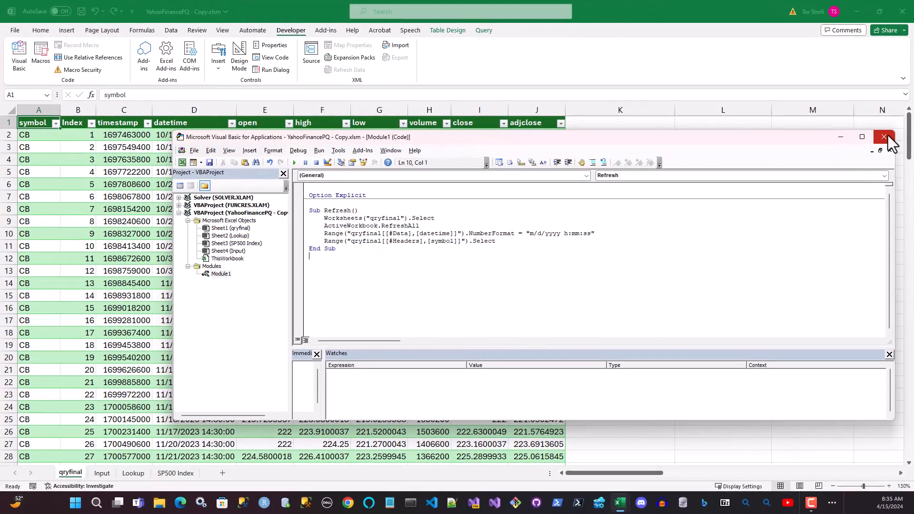
Close the VBA editor, set the Symbol parameter on the Input sheet to REGN, and run the Refresh button
left_click(884, 138)
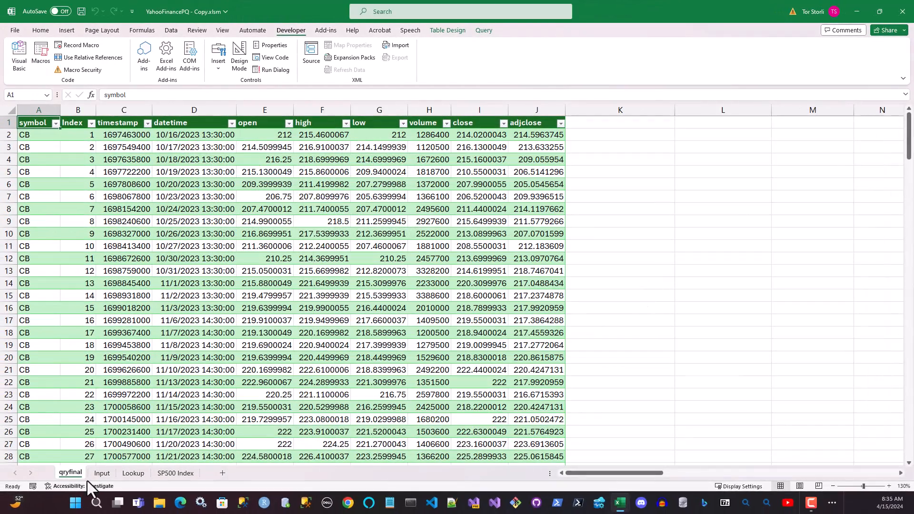
left_click(101, 472)
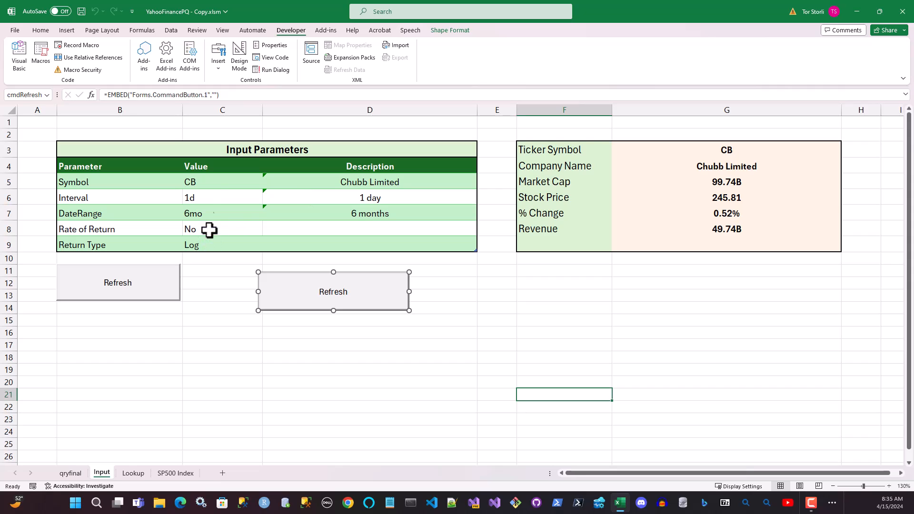
left_click(213, 186)
left_click(266, 184)
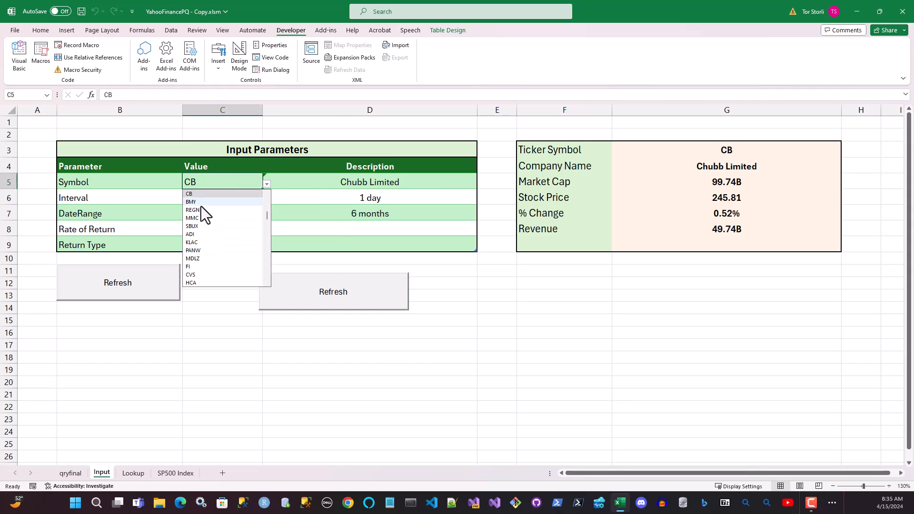
left_click(193, 210)
left_click(129, 296)
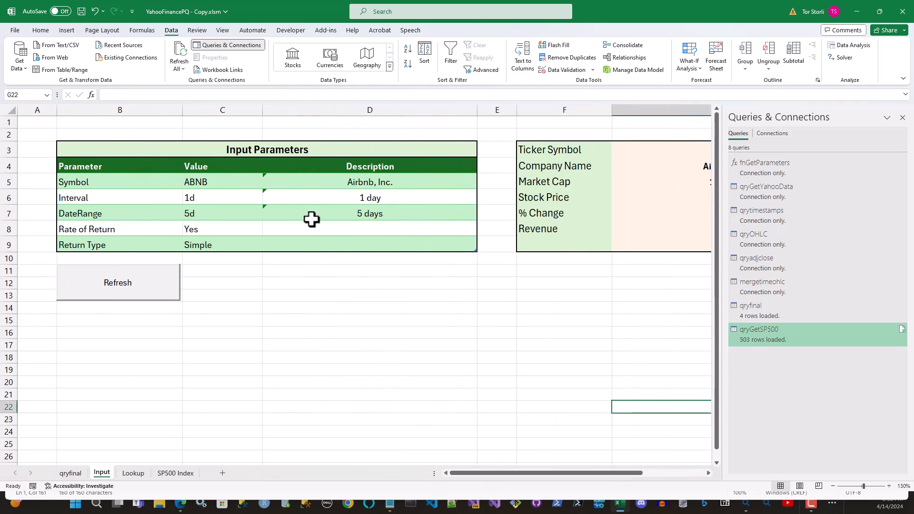
Check the Symbol parameter on the Input sheet and choose 1d as the Interval
left_click(331, 331)
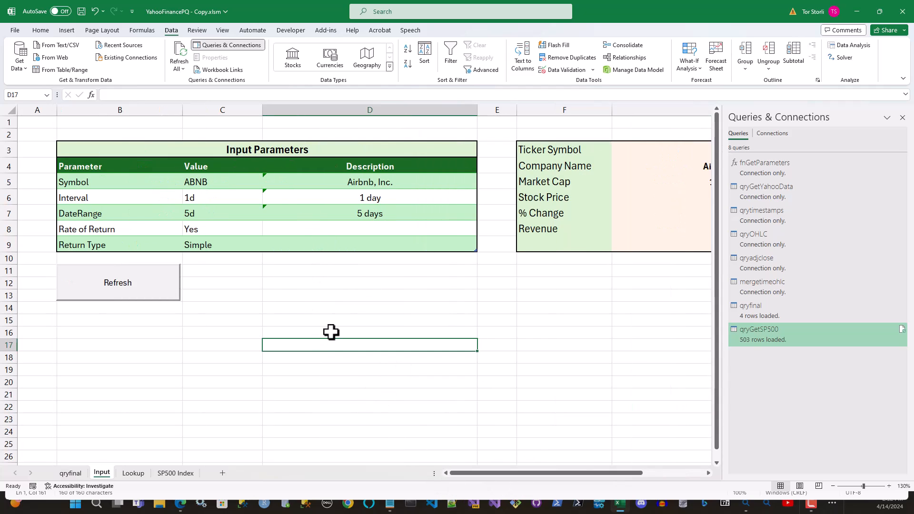
left_click(220, 183)
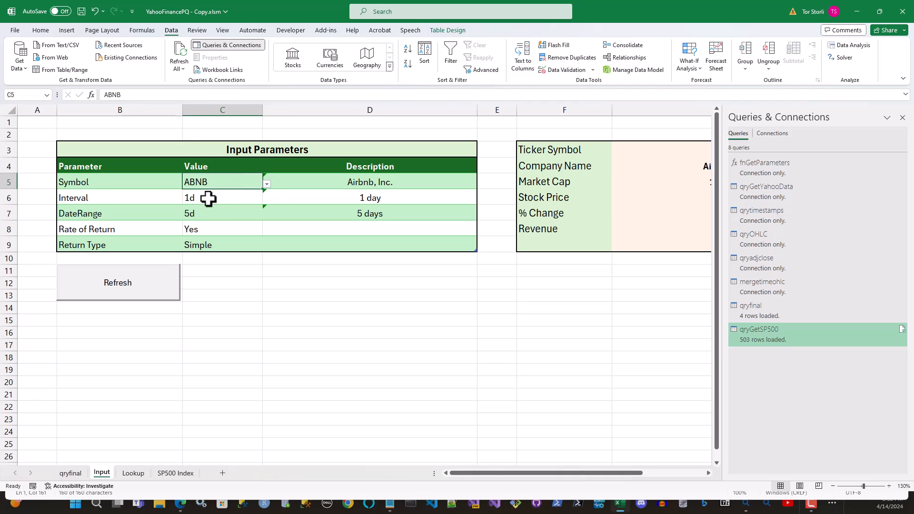
left_click(209, 200)
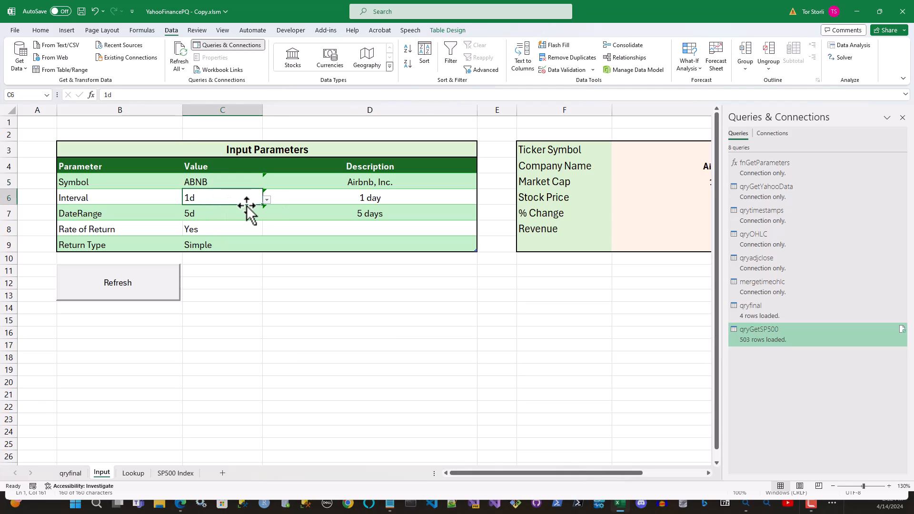
left_click(267, 200)
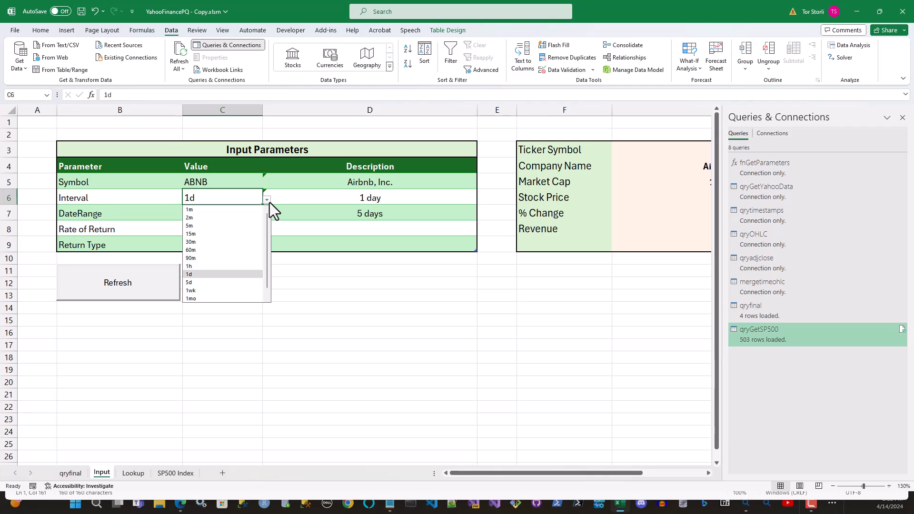
left_click(190, 275)
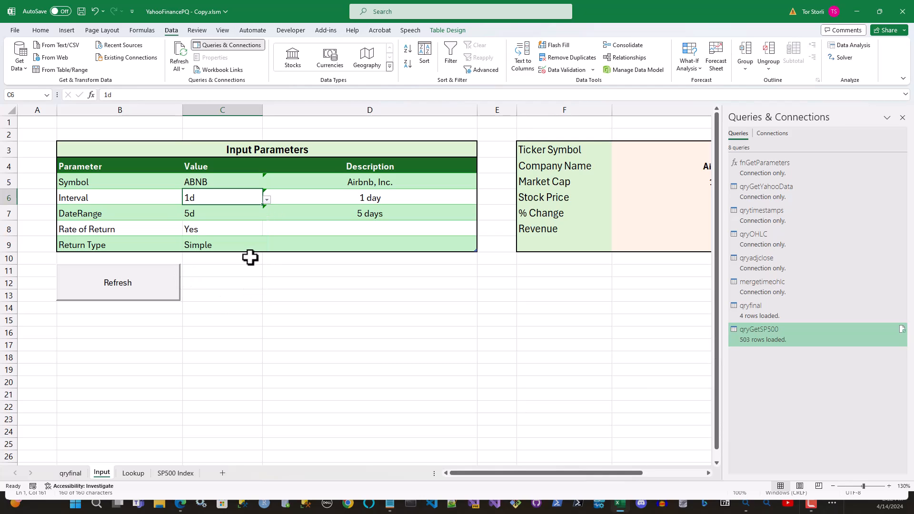
Set the DateRange parameter to 1mo and check the Rate of Return option
left_click(241, 216)
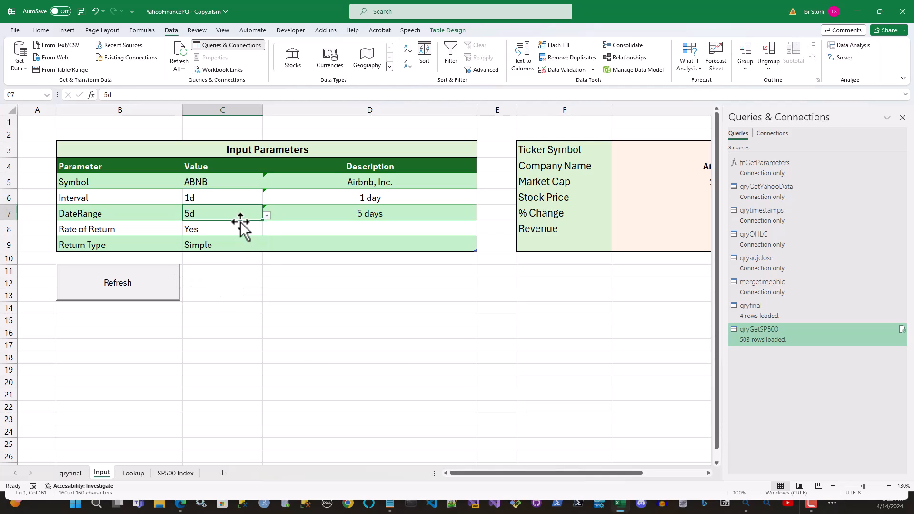
left_click(267, 215)
left_click(193, 242)
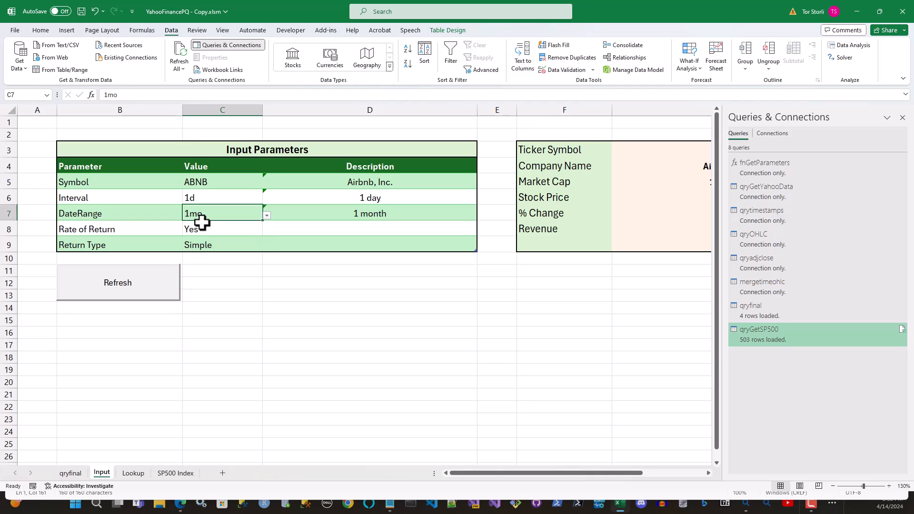
left_click(206, 231)
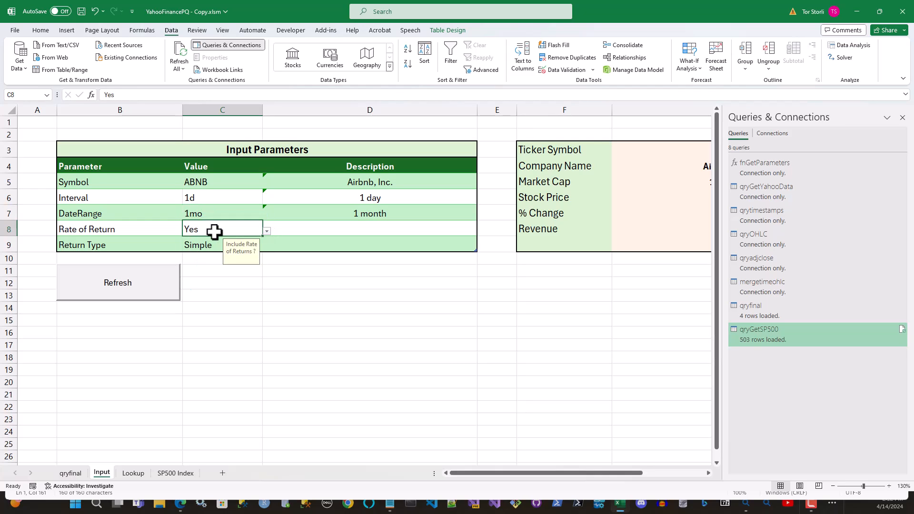
left_click(234, 309)
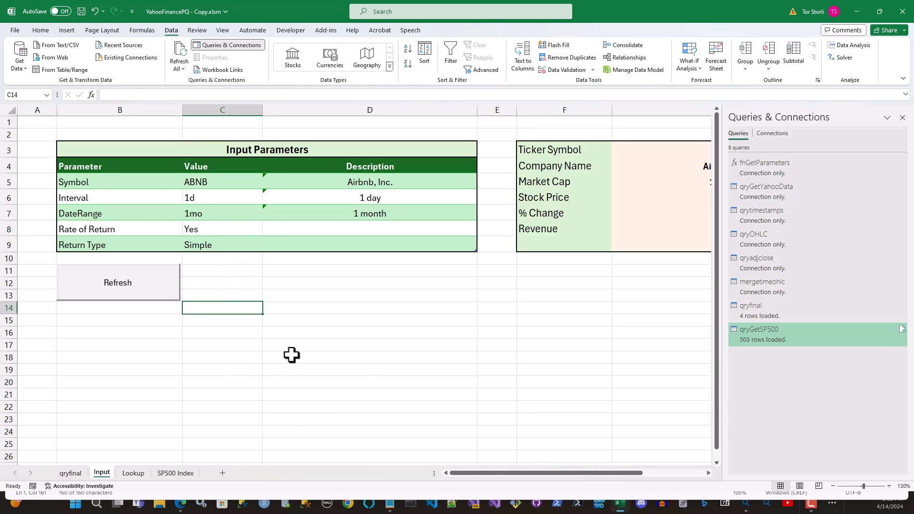
Run the Refresh button on the Input sheet and check the AdjCloseSimpleReturns column in the qryfinal table
left_click(126, 284)
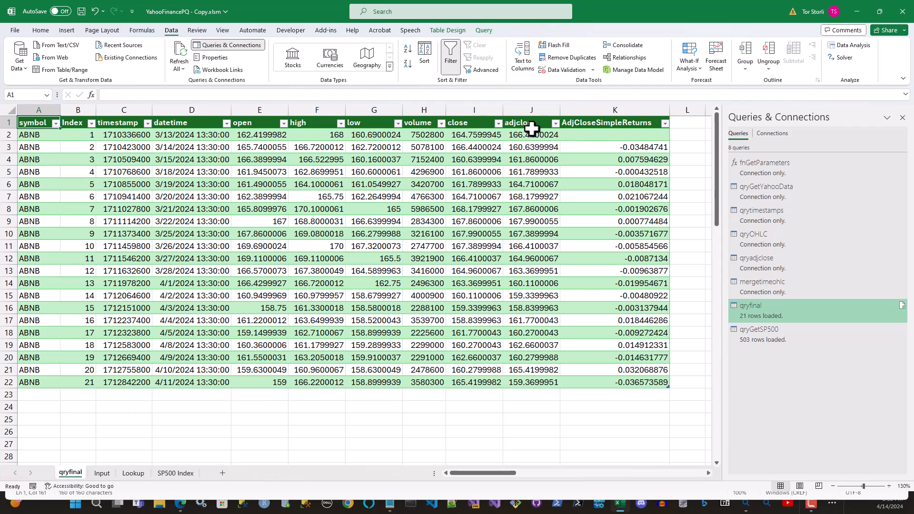
left_click(622, 149)
left_click(544, 433)
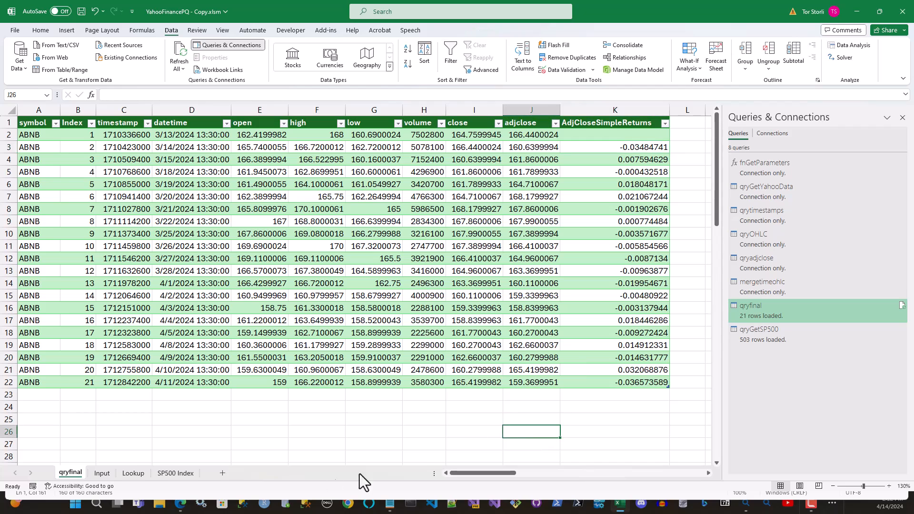
left_click(100, 475)
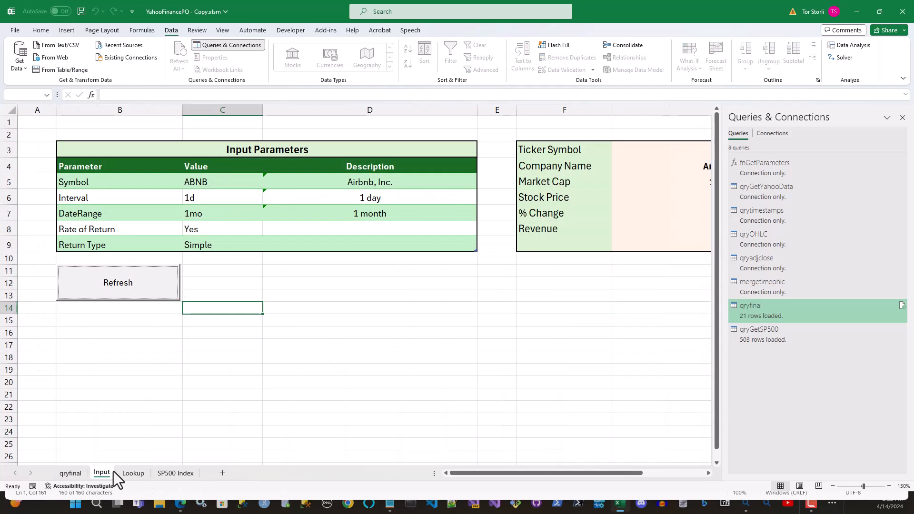
left_click(71, 473)
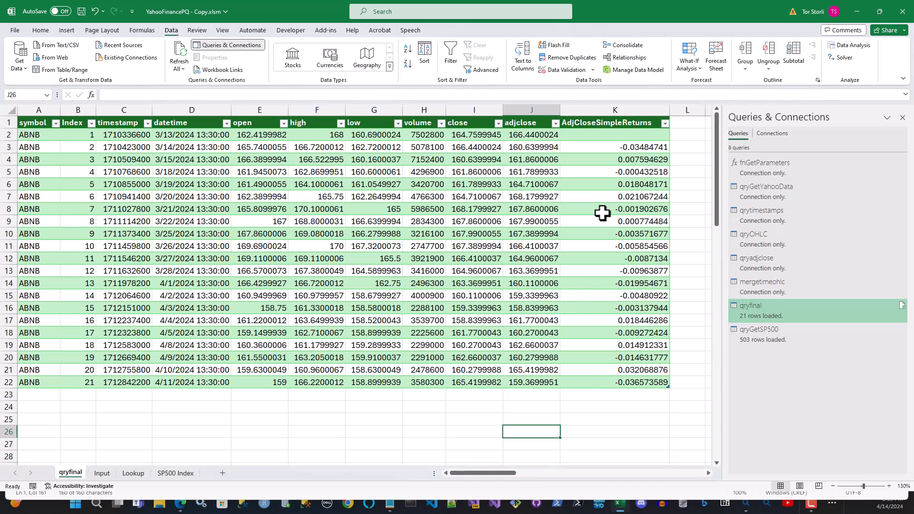
Set the Interval parameter on the Input sheet to 1h and review the other available intervals
left_click(102, 473)
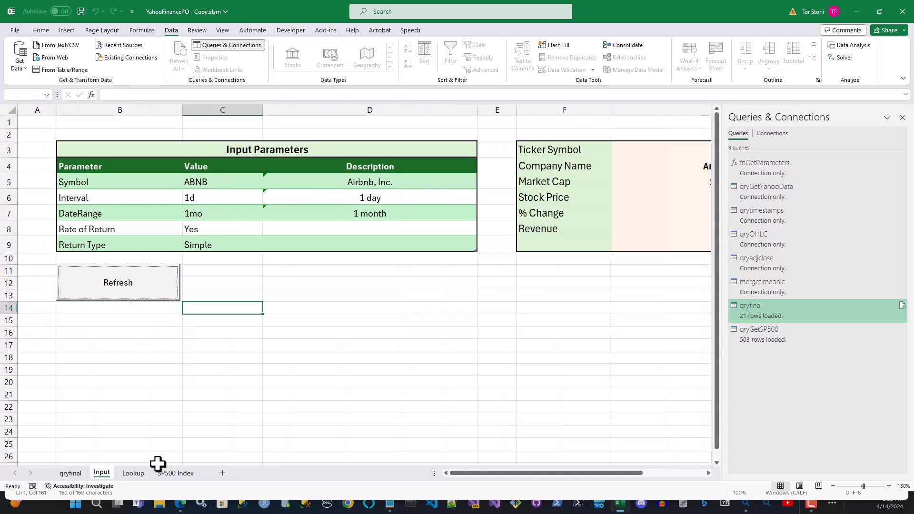
left_click(210, 198)
left_click(266, 200)
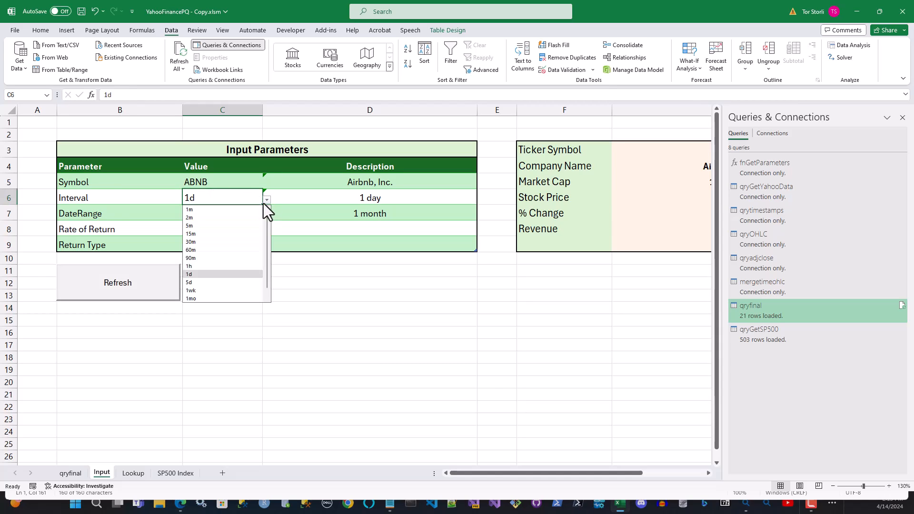
left_click(191, 266)
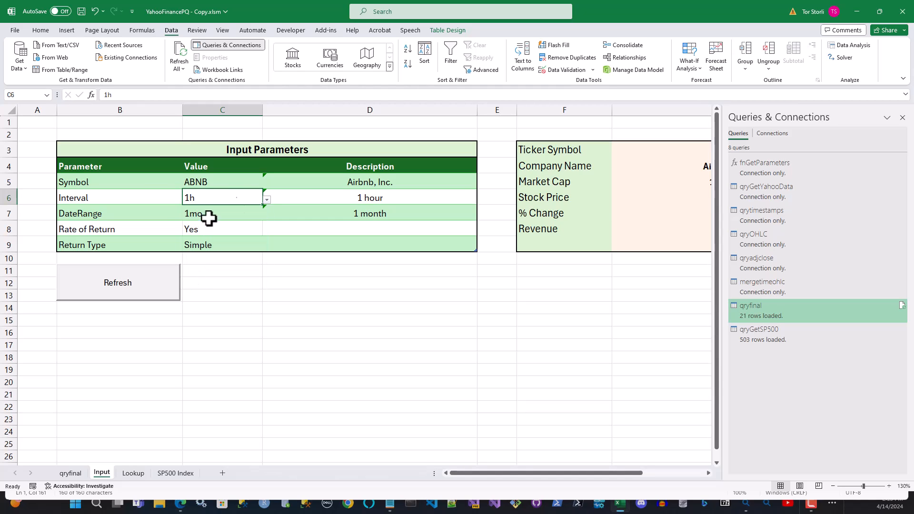
left_click(266, 201)
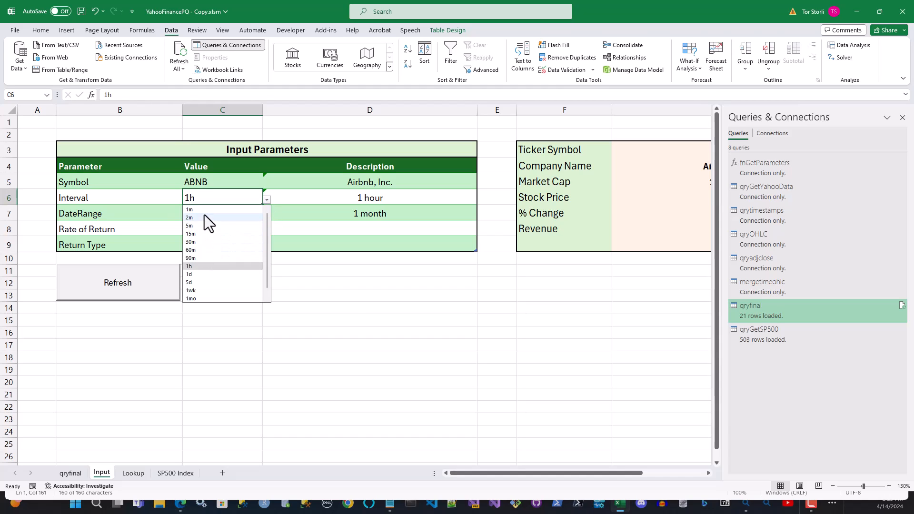
left_click(347, 316)
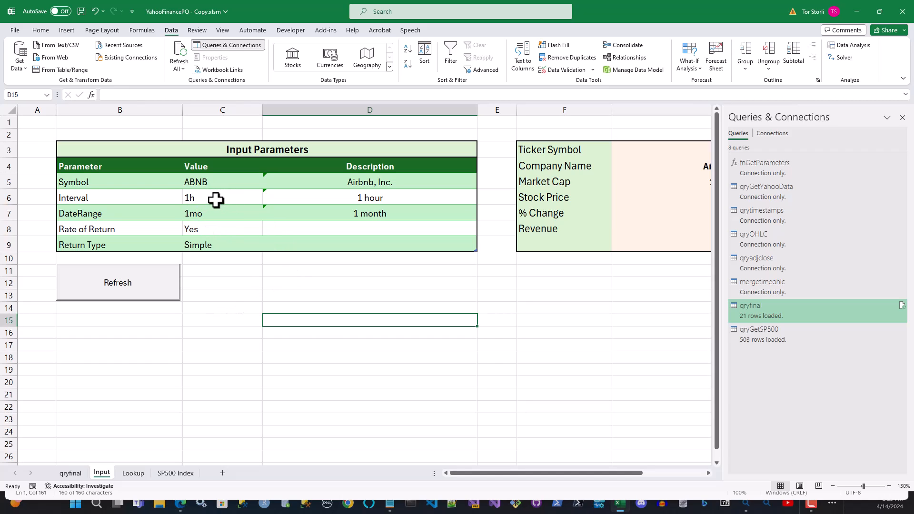
Set the DateRange parameter on the Input sheet to 1d
left_click(206, 214)
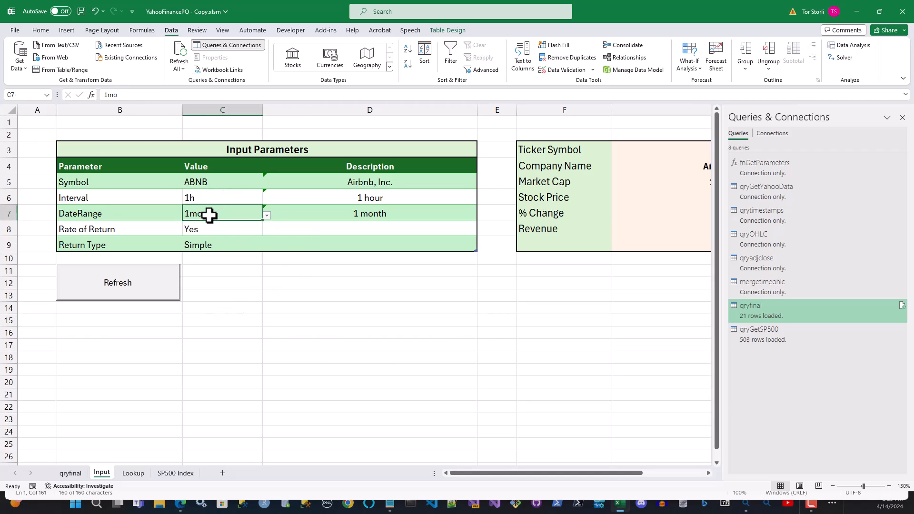
left_click(267, 216)
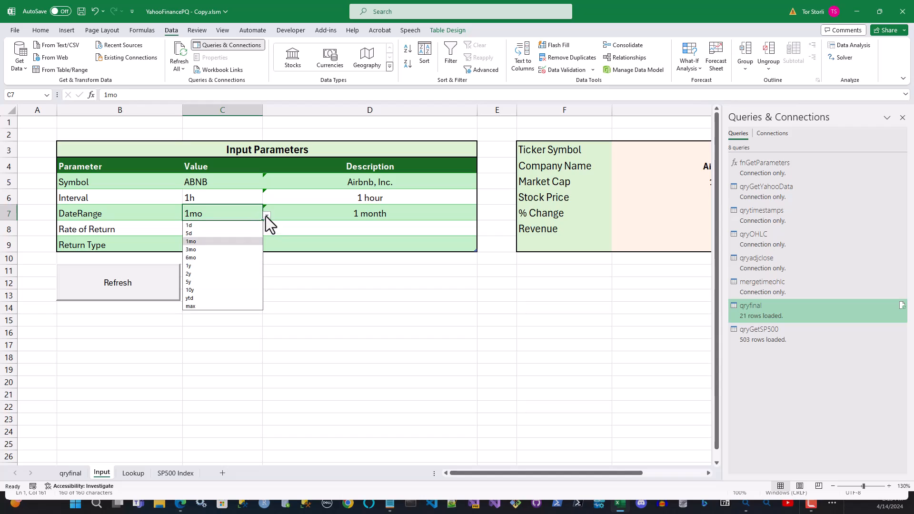
left_click(193, 227)
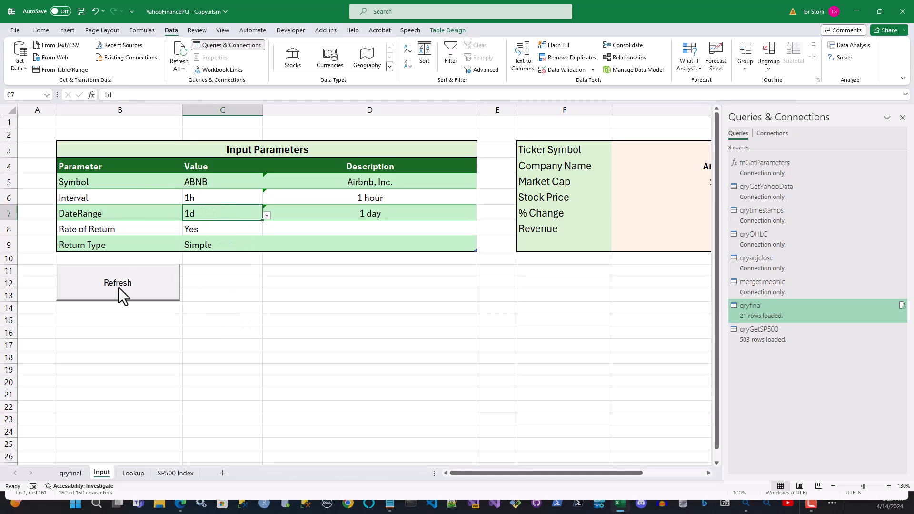
Change the Return Type parameter to Log and refresh the qryfinal table
left_click(197, 244)
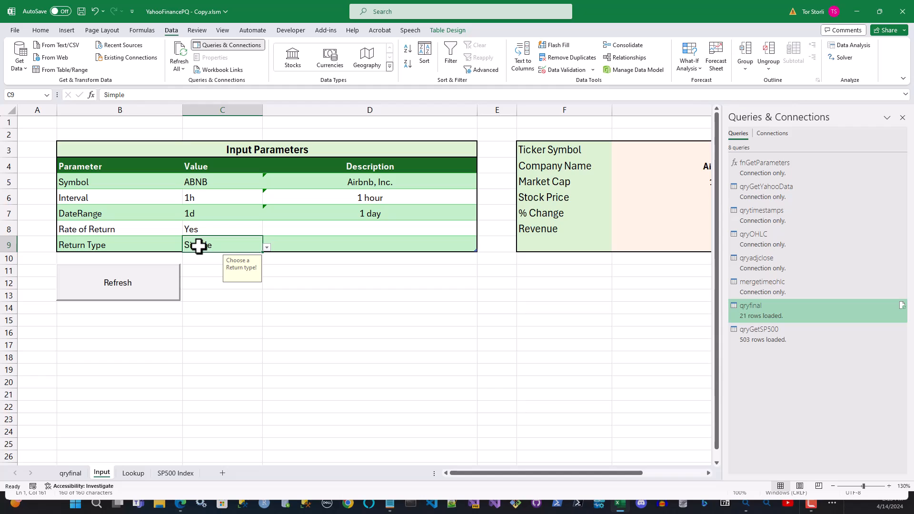
left_click(267, 247)
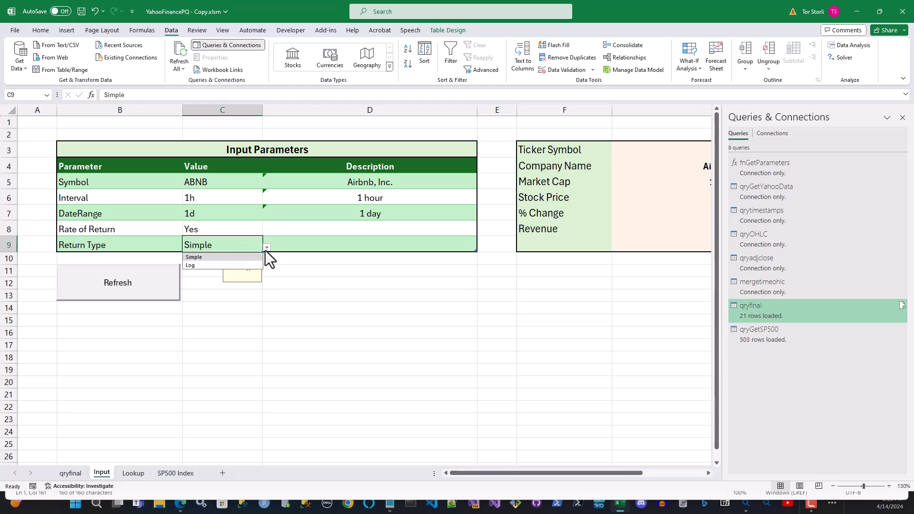
left_click(196, 265)
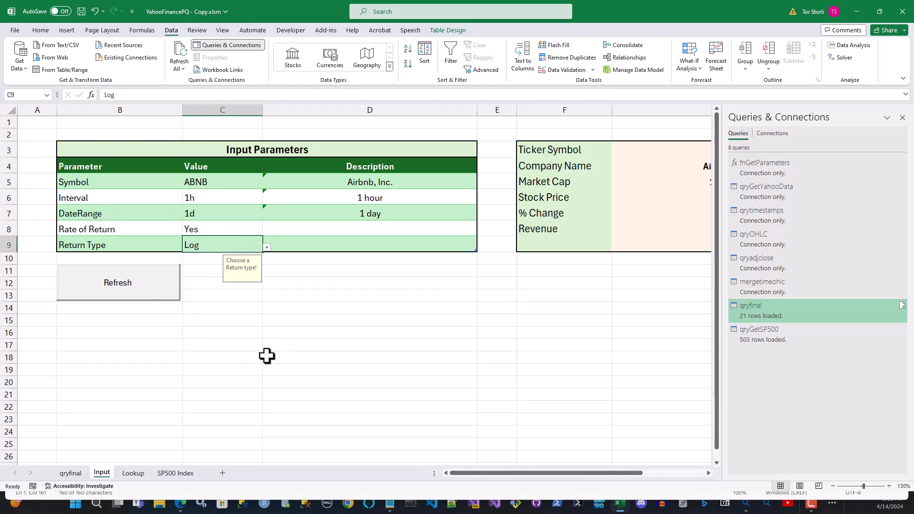
left_click(128, 283)
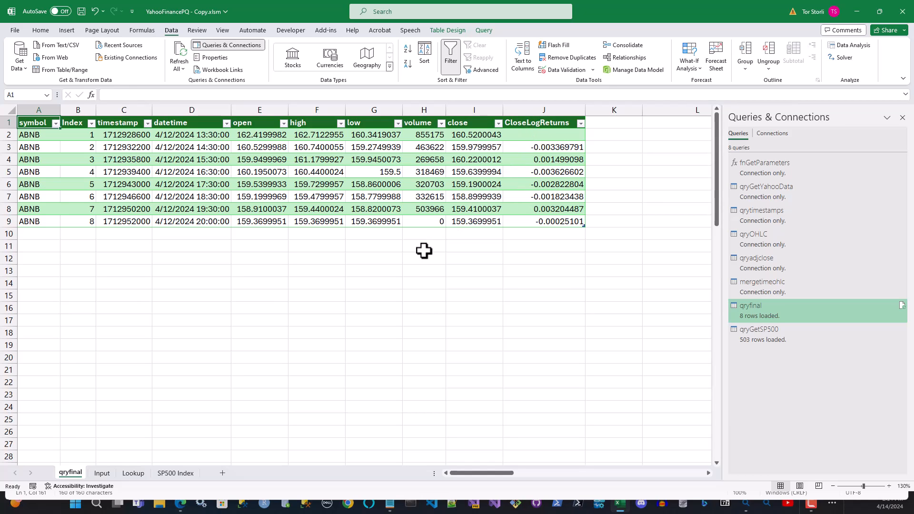
Examine the hourly datetime values, their matching timestamps, and the close column used for the log returns in qryfinal
left_click(209, 136)
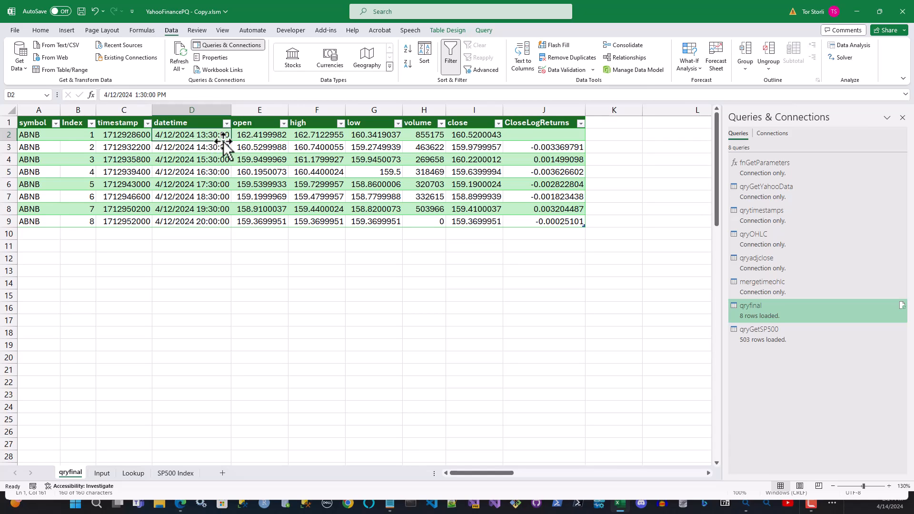
left_click(215, 146)
left_click(209, 161)
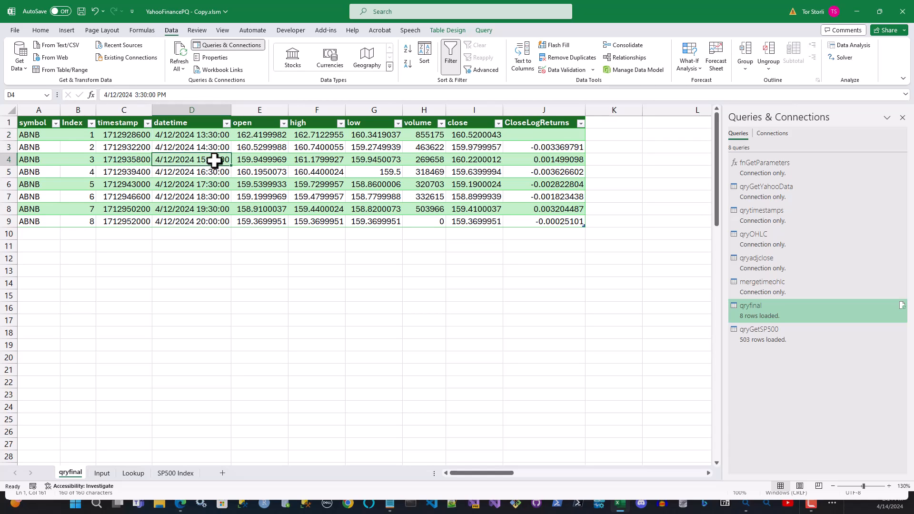
left_click(329, 370)
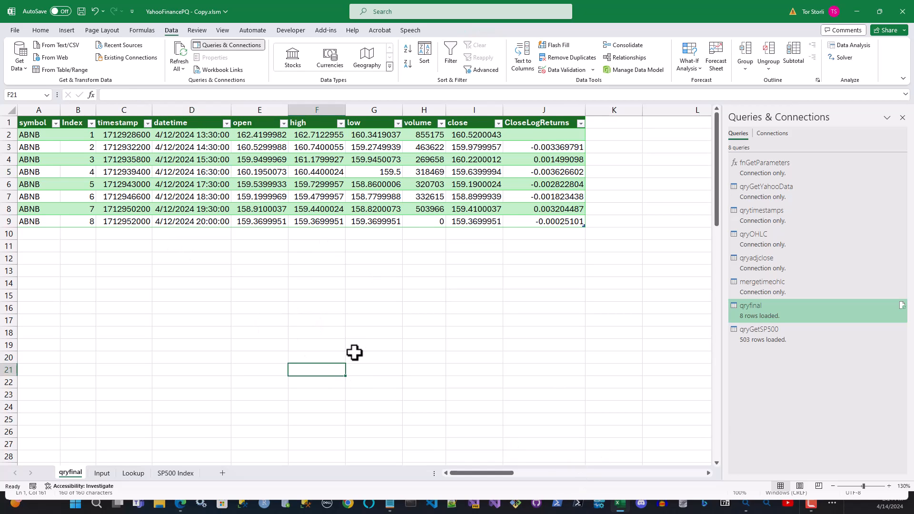
left_click(119, 135)
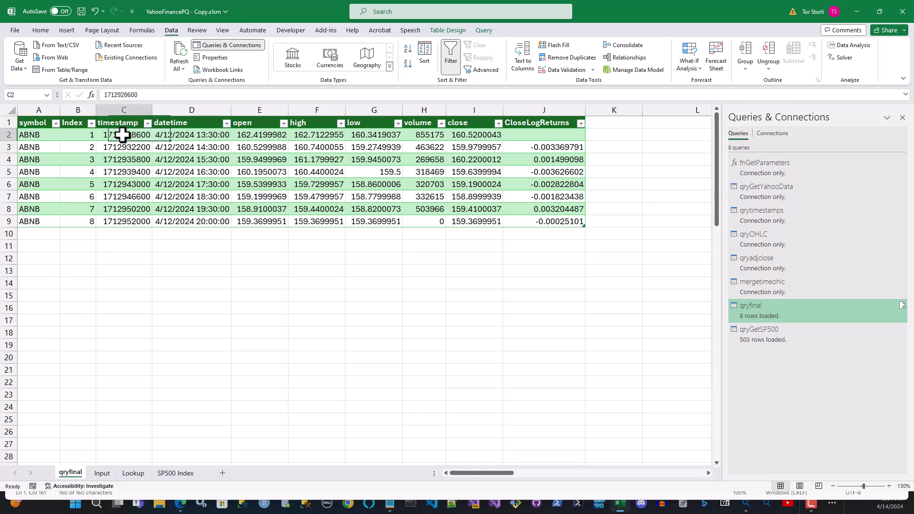
left_click(164, 136)
left_click(130, 137)
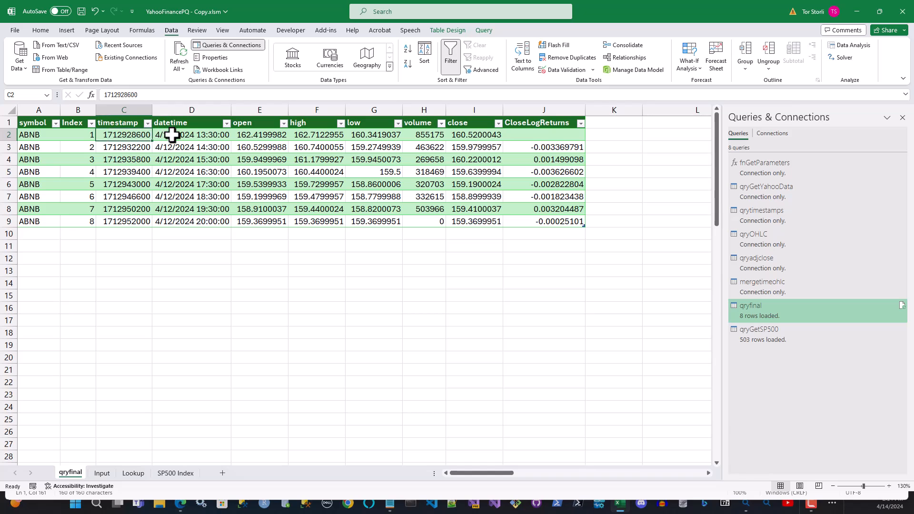
left_click(173, 139)
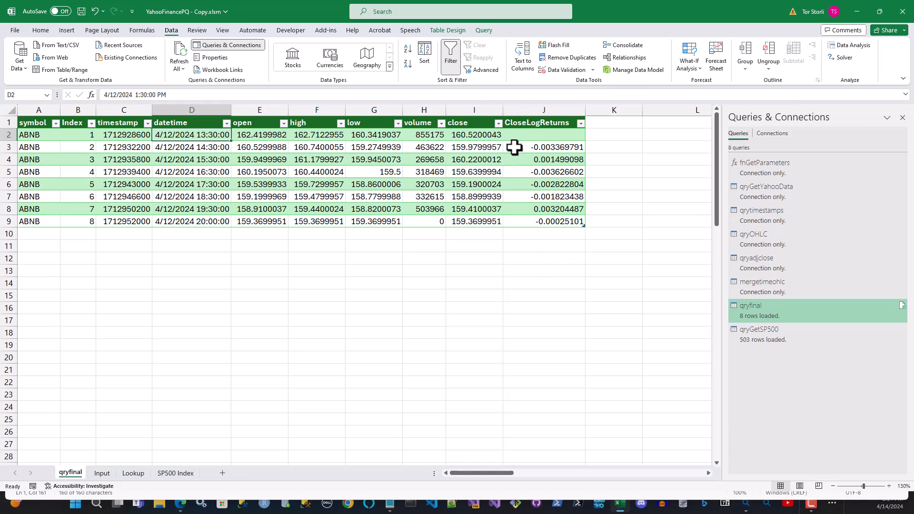
left_click(459, 125)
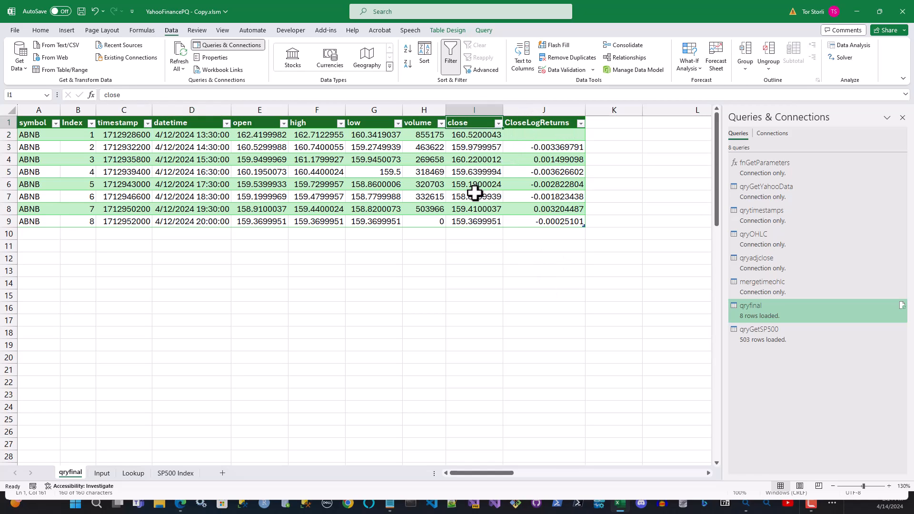
Set the Return Type on the Input sheet back to Simple and refresh the qryfinal table
left_click(100, 474)
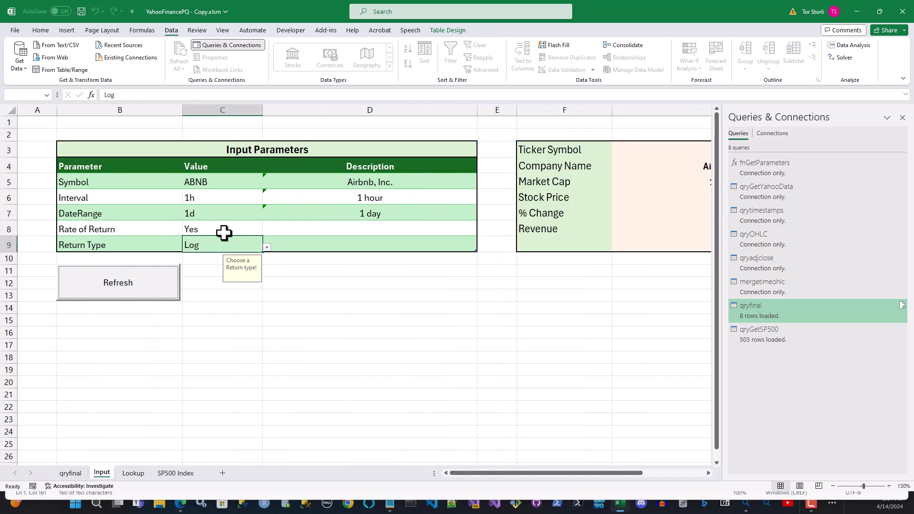
left_click(266, 247)
left_click(204, 257)
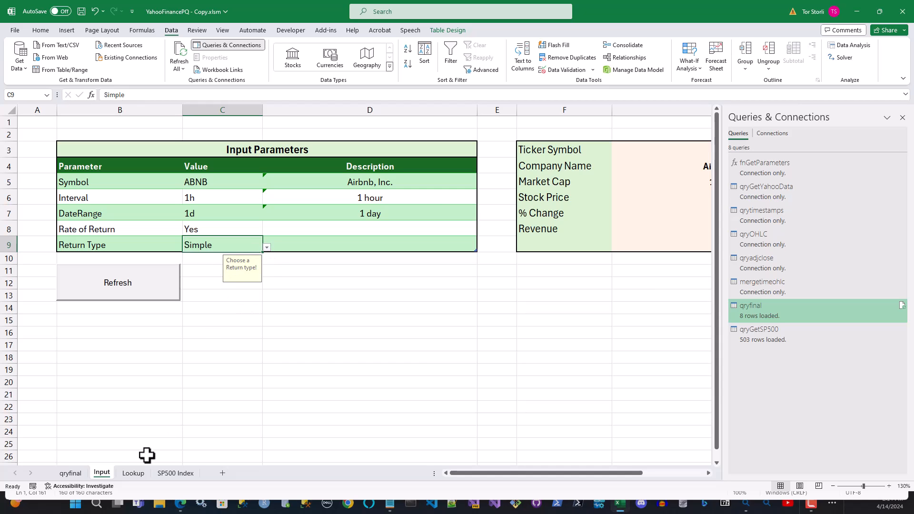
left_click(137, 292)
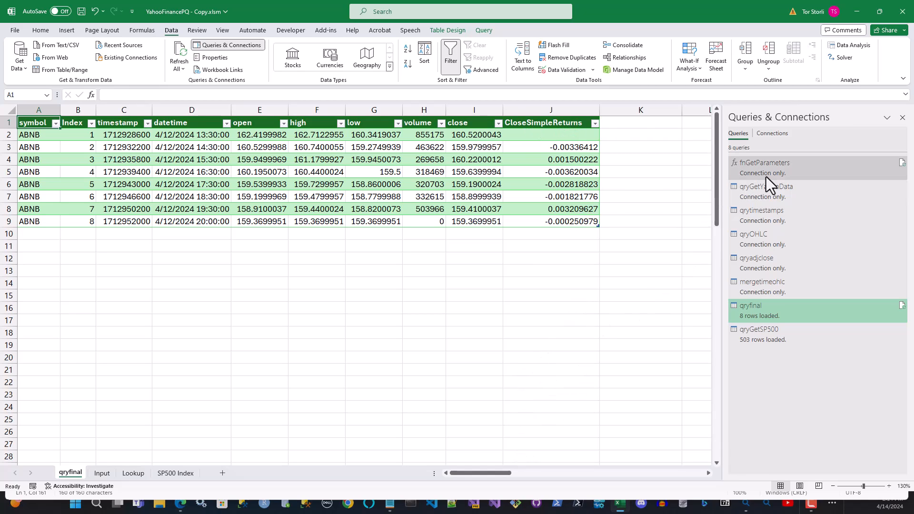
left_click(530, 362)
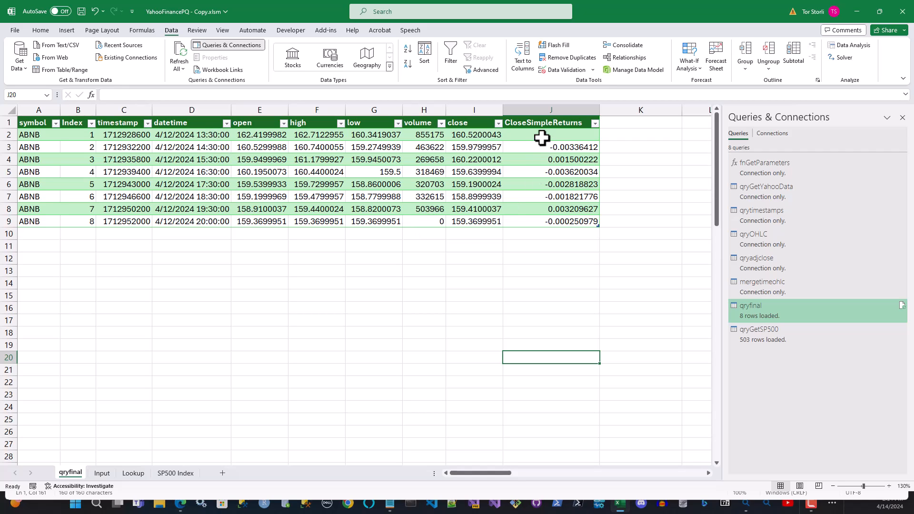
Return to the Input sheet and set the Interval parameter to 1d
left_click(101, 474)
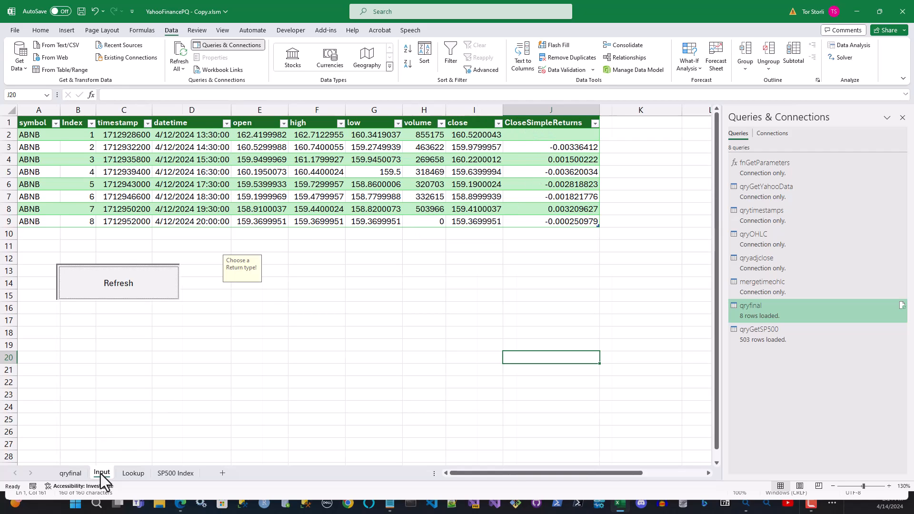
left_click(232, 200)
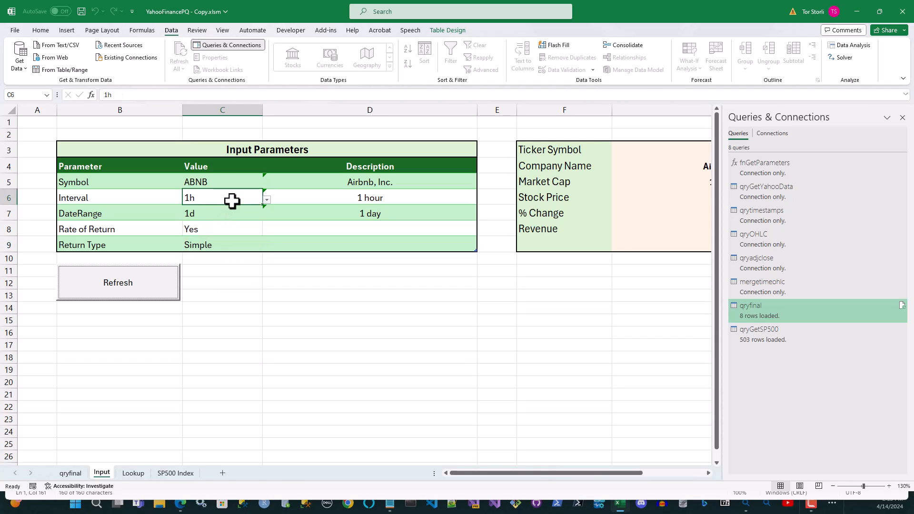
left_click(266, 199)
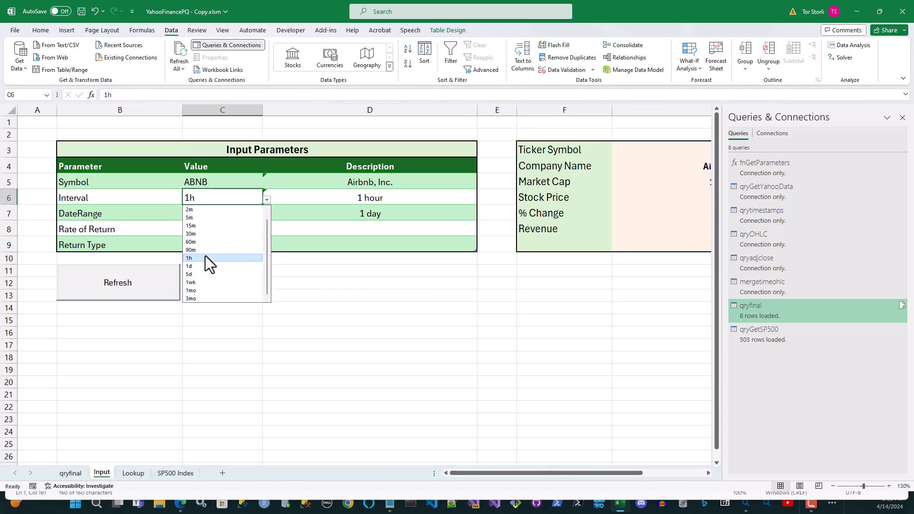
left_click(198, 266)
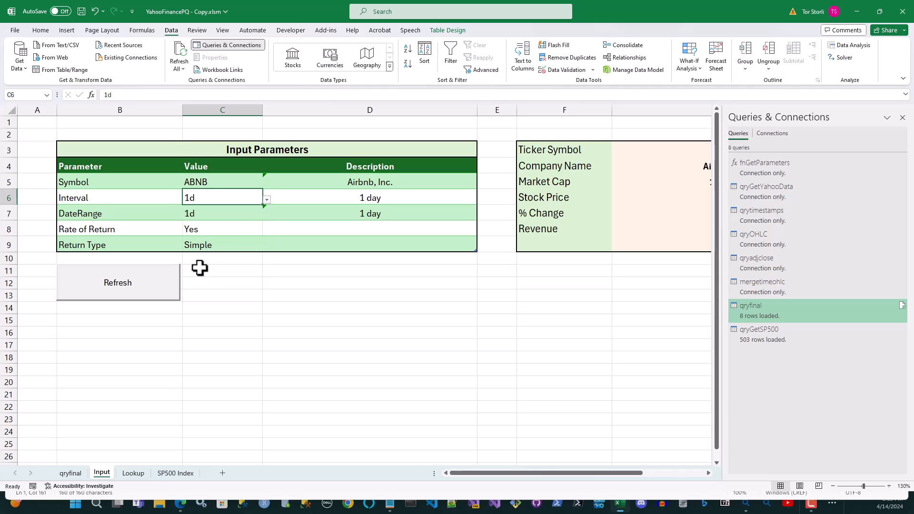
Set the DateRange parameter to 1mo and refresh the qryfinal table
left_click(246, 216)
left_click(267, 216)
left_click(211, 242)
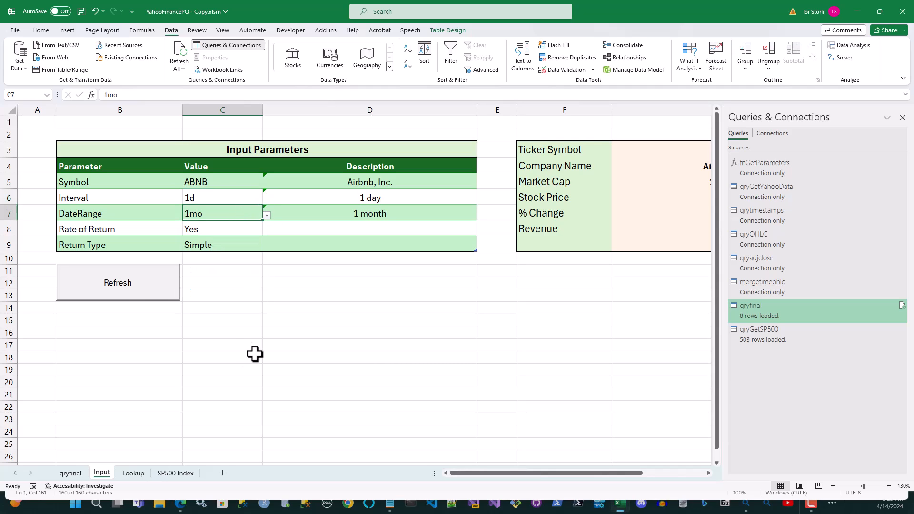
left_click(116, 294)
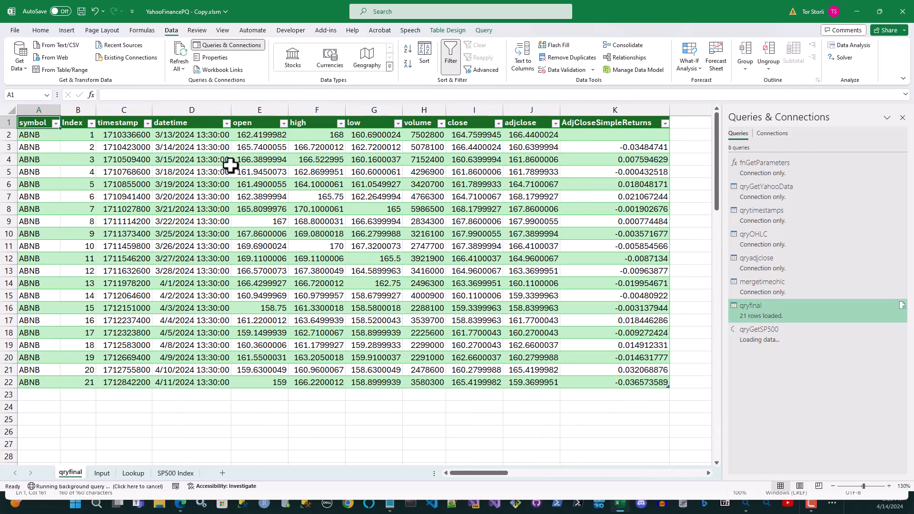
Check the daily datetime values and the AdjCloseSimpleReturns column in the refreshed qryfinal table
left_click(194, 136)
left_click(189, 148)
left_click(187, 162)
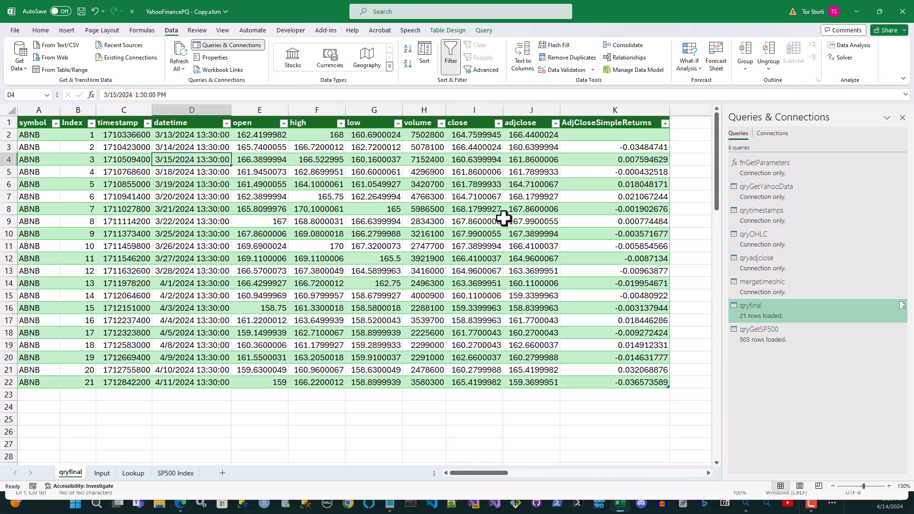
left_click(623, 148)
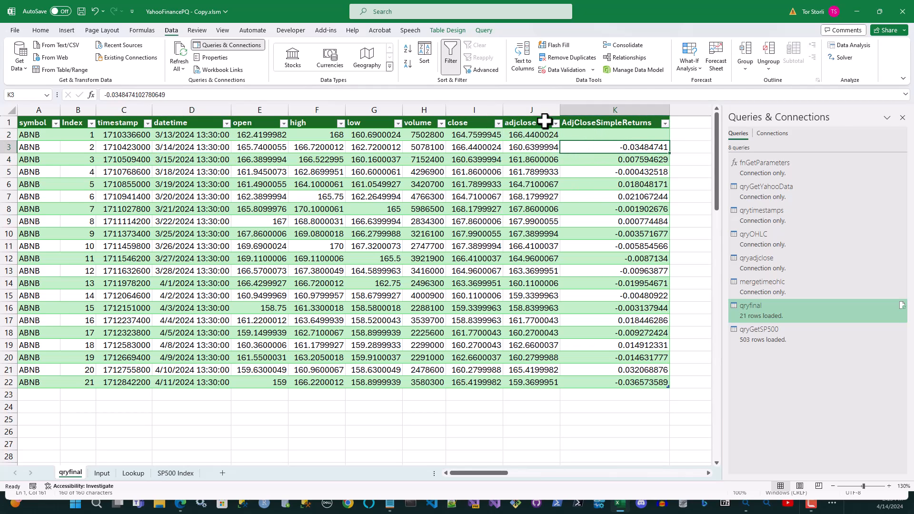
Compare the Return Type parameter on the Input sheet with the adjclose and AdjCloseSimpleReturns columns in the qryfinal table
left_click(527, 136)
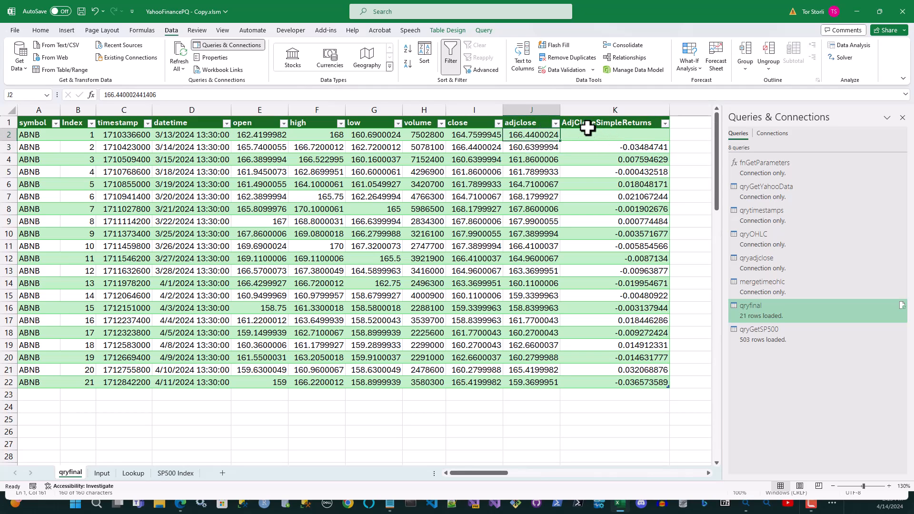
left_click(101, 473)
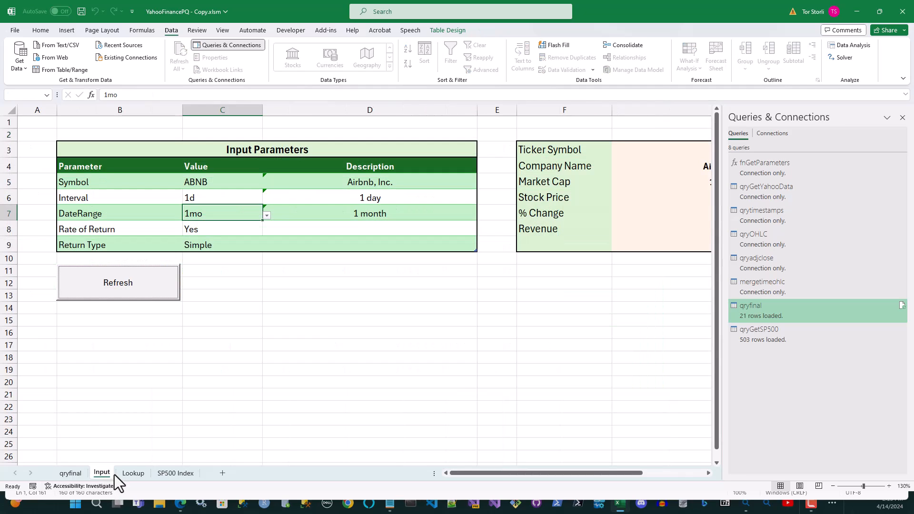
left_click(205, 247)
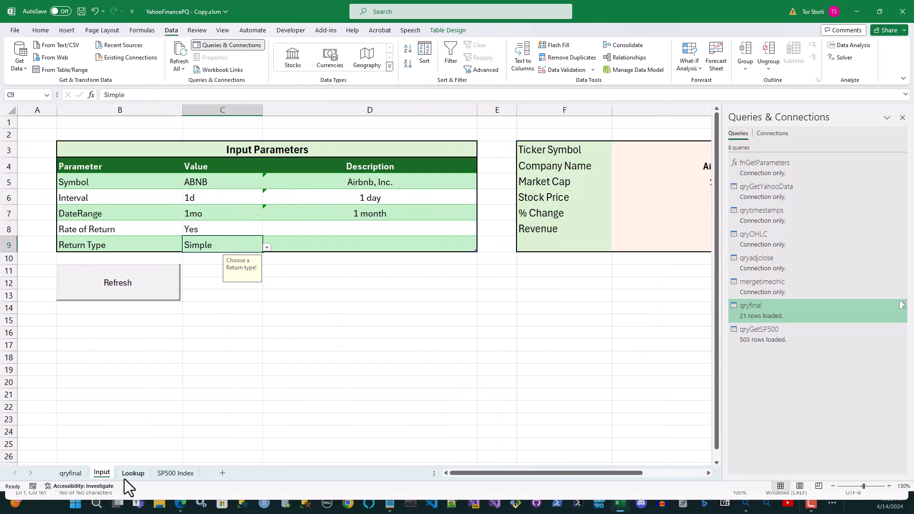
left_click(71, 473)
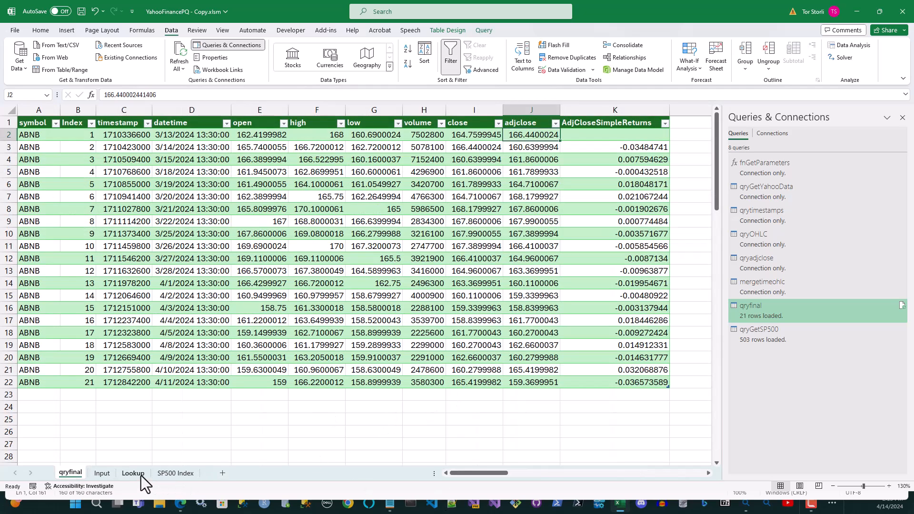
left_click(102, 474)
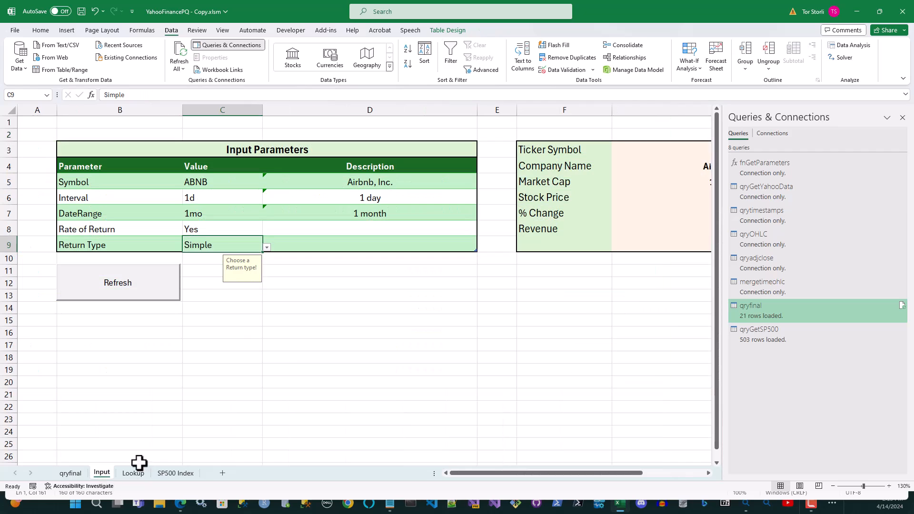
Set the Rate of Return parameter on the Input sheet to No and refresh the qryfinal table
left_click(280, 357)
left_click(249, 230)
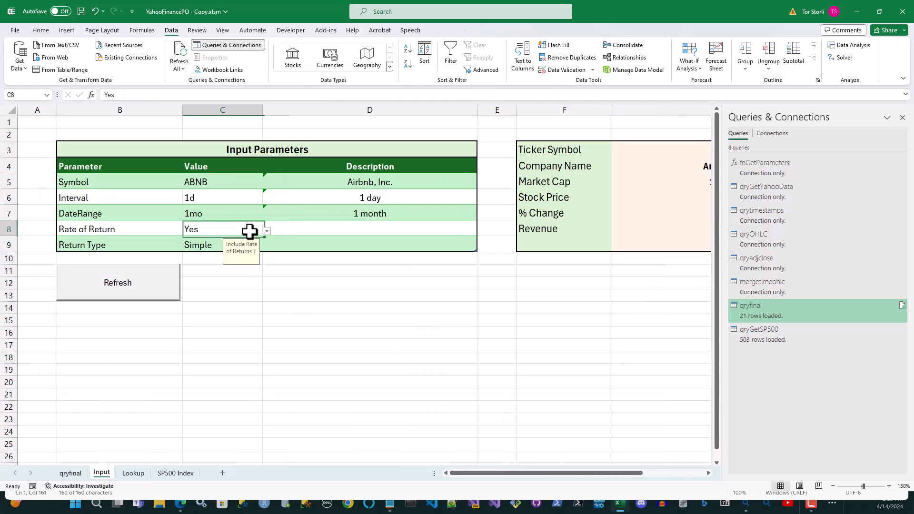
left_click(267, 231)
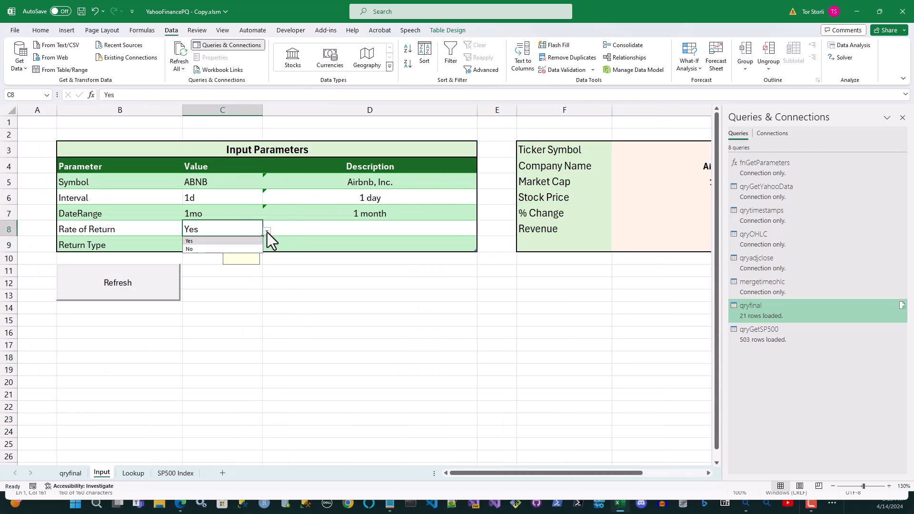
left_click(192, 250)
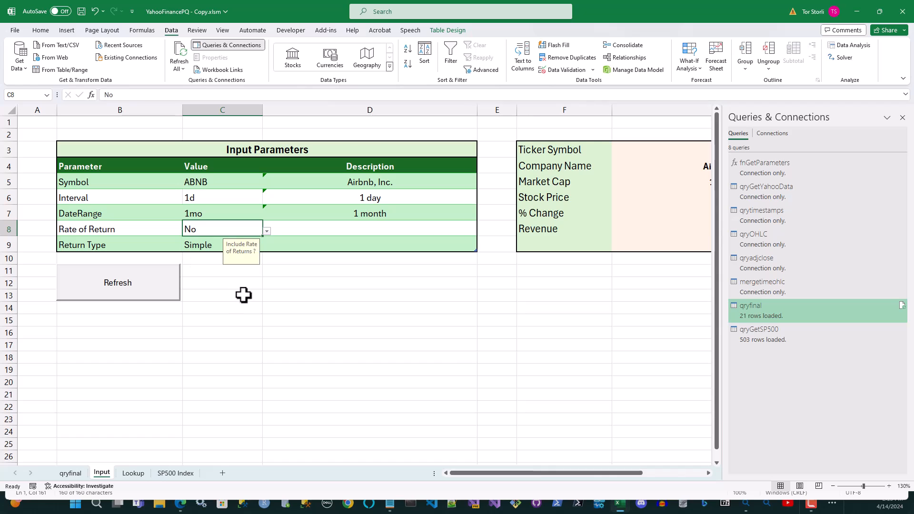
left_click(126, 294)
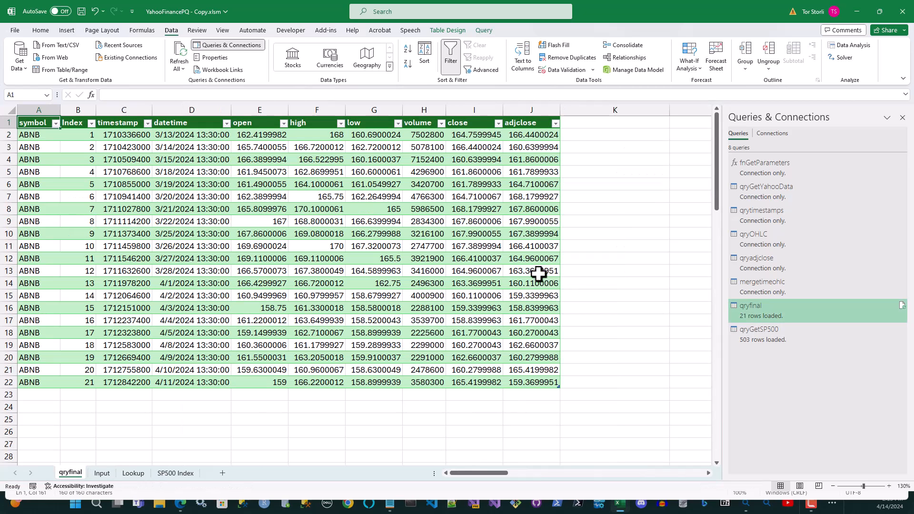
Check the cells beside the adjclose column in the refreshed table and preview the qryfinal query
left_click(572, 124)
left_click(581, 171)
left_click(597, 259)
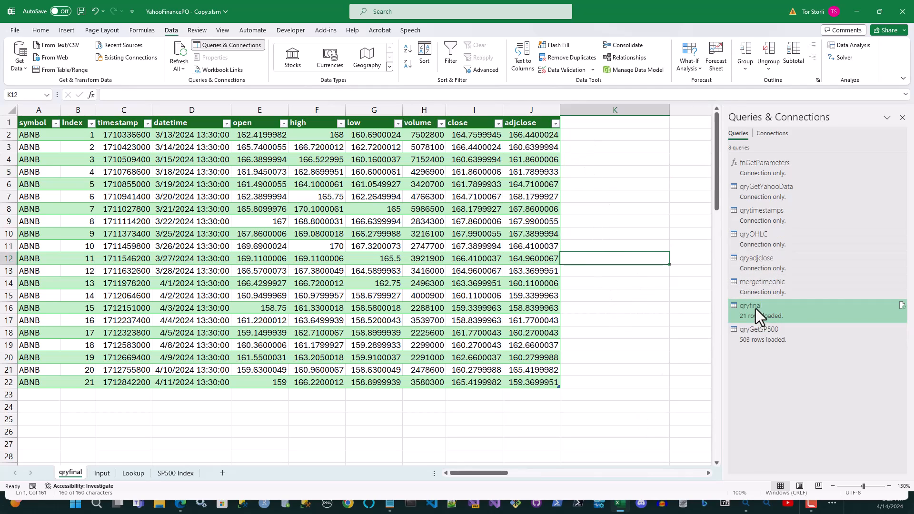
mouse_move(759, 315)
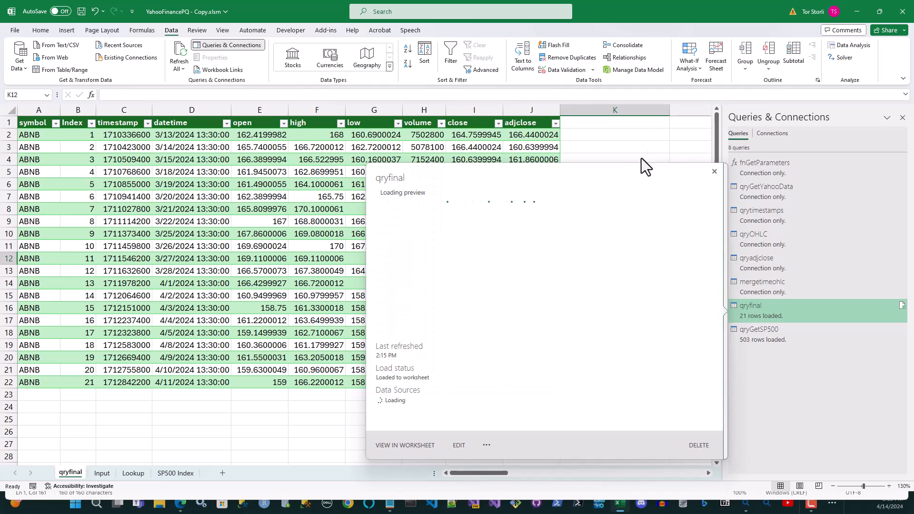
left_click(636, 133)
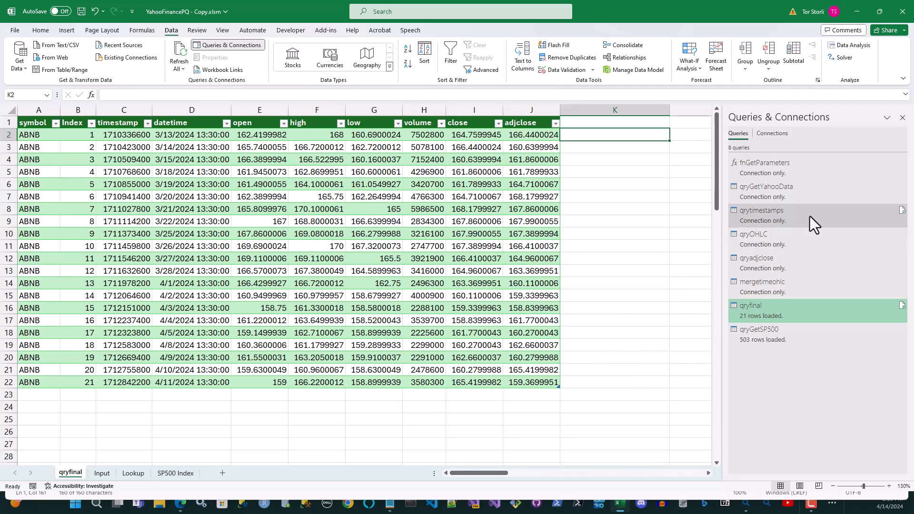
Open the fnGetParameters function for editing in the Power Query Editor, view its definition and close the editor
left_click(748, 166)
right_click(748, 166)
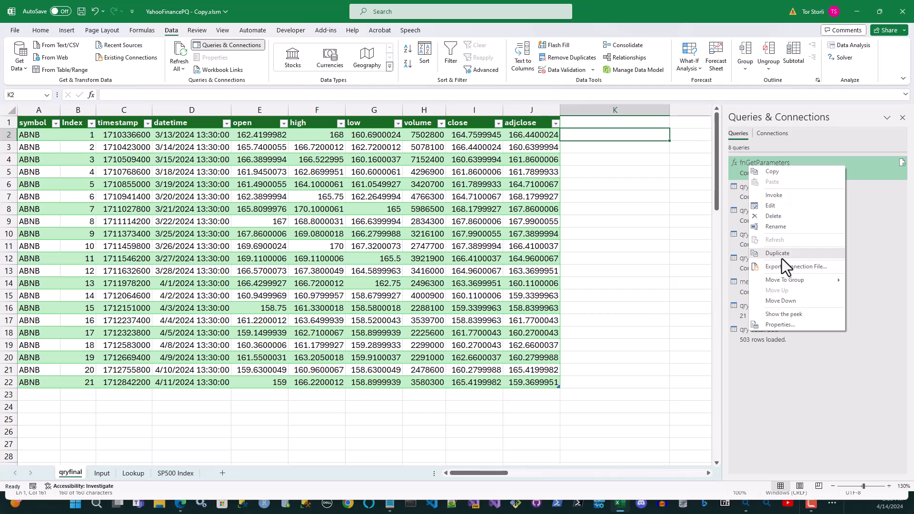
left_click(772, 209)
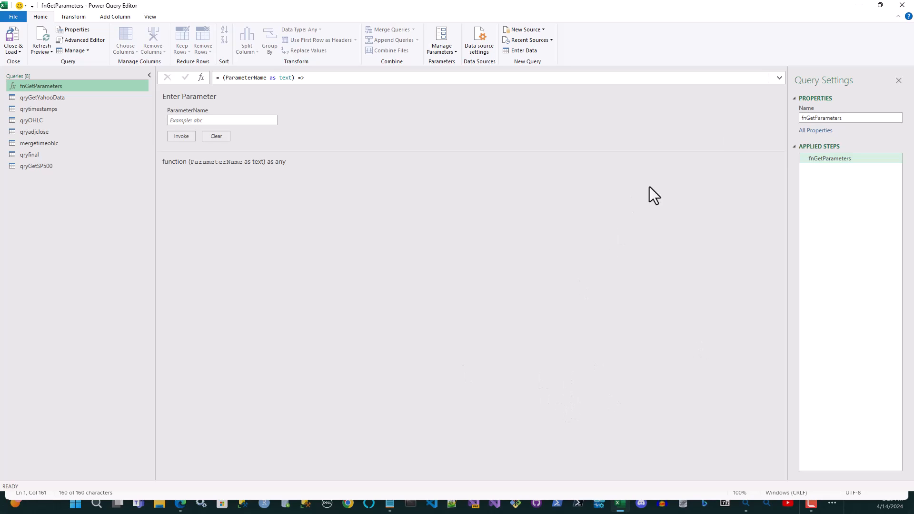
left_click(902, 5)
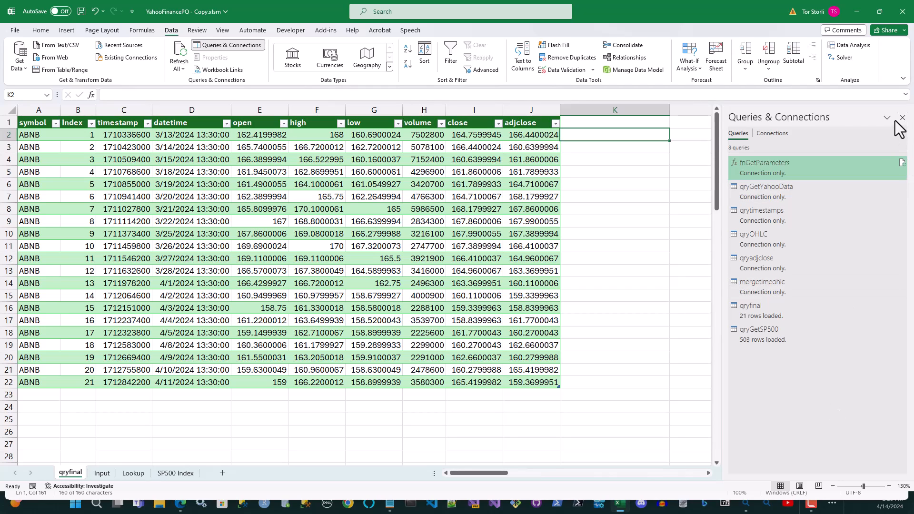
Toggle the display of the workbook's queries and connections, leaving it hidden
left_click(239, 45)
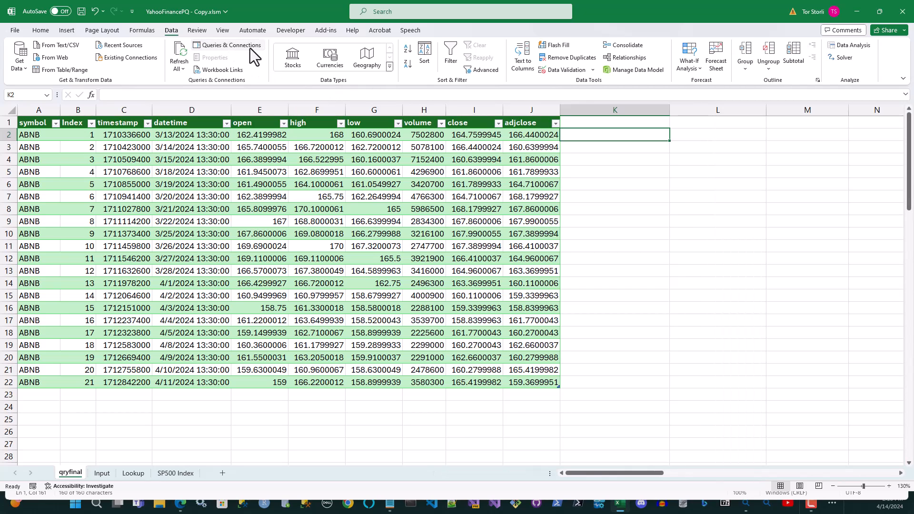
left_click(238, 45)
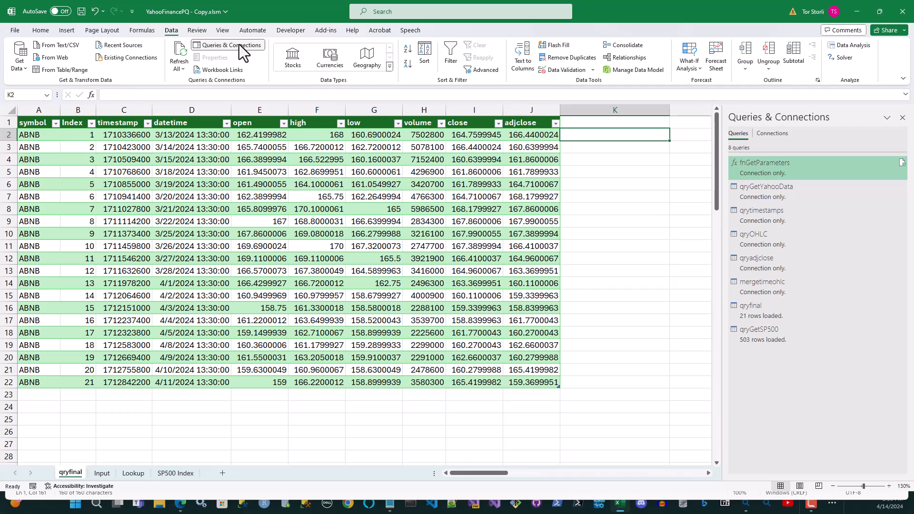
left_click(239, 45)
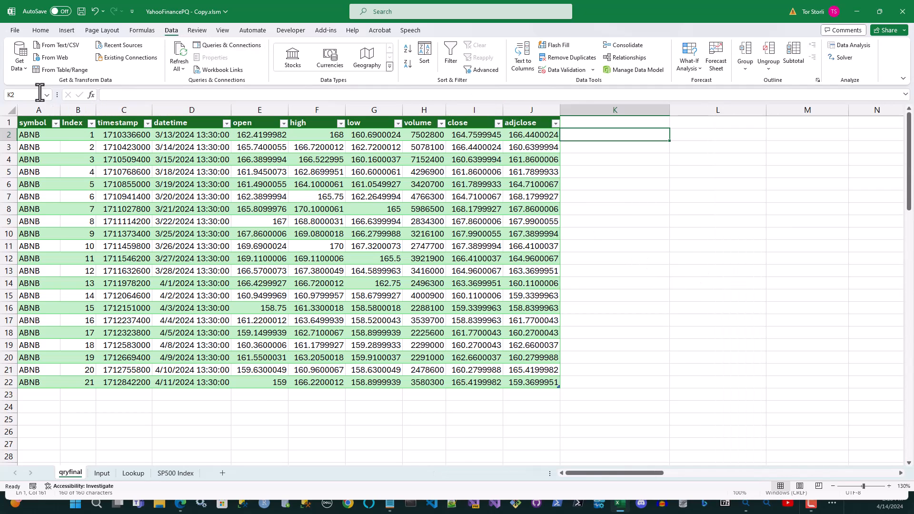
Create a new blank query and open its M code in the Advanced Editor
left_click(25, 69)
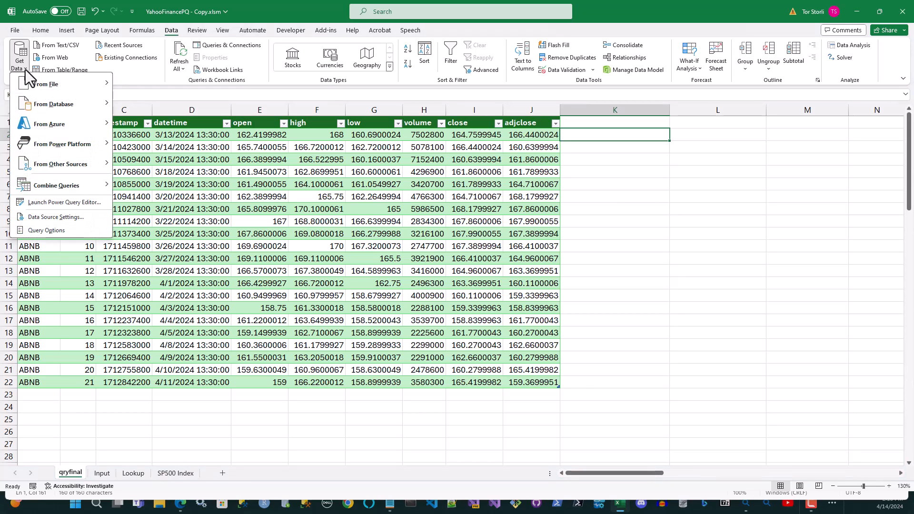
mouse_move(48, 185)
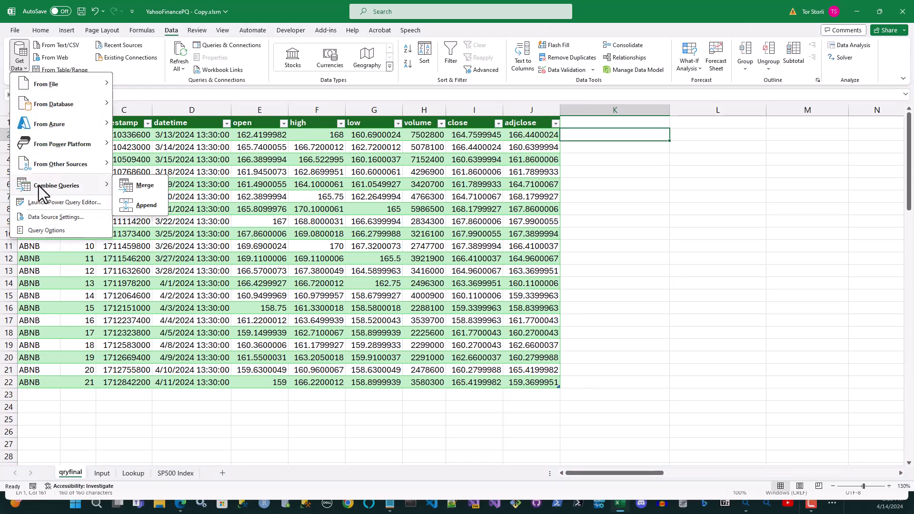
mouse_move(49, 168)
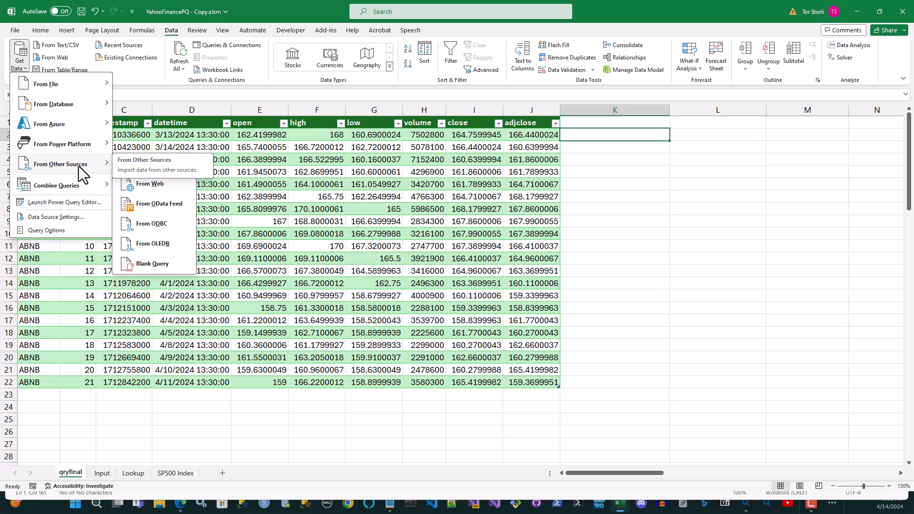
left_click(149, 266)
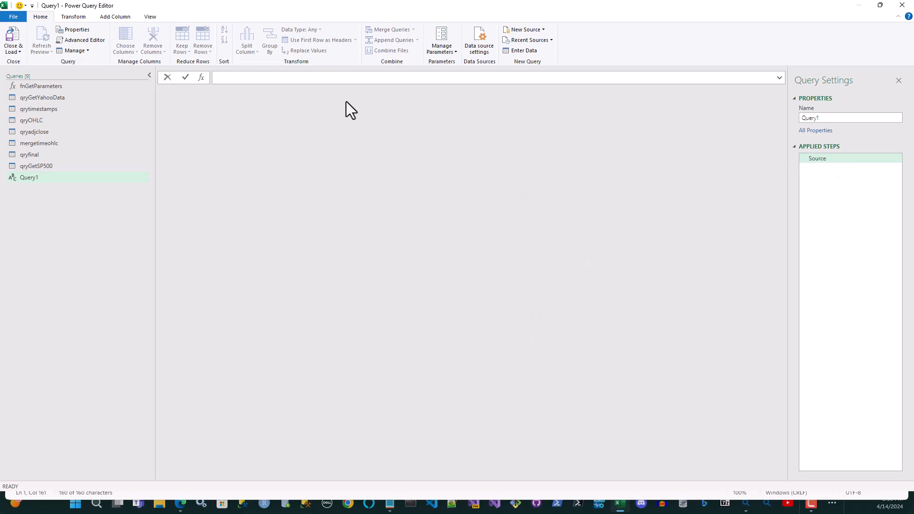
left_click(151, 18)
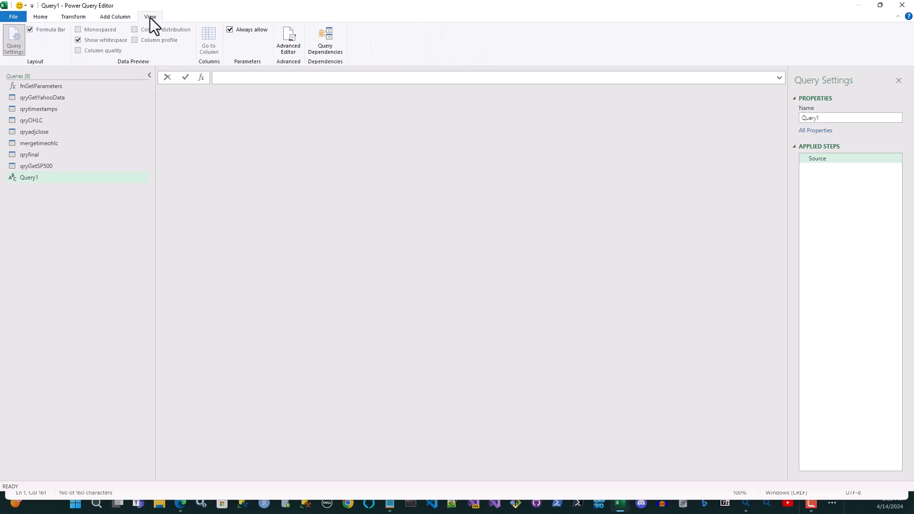
left_click(287, 35)
left_click_drag(70, 76, 16, 61)
left_click(194, 154)
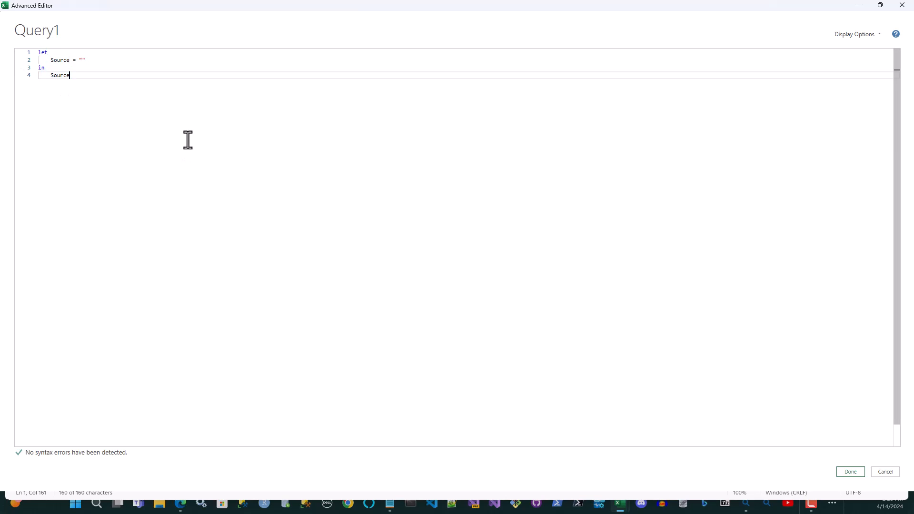
Set the Source step of Query1 to a first name as its text value
left_click(82, 60)
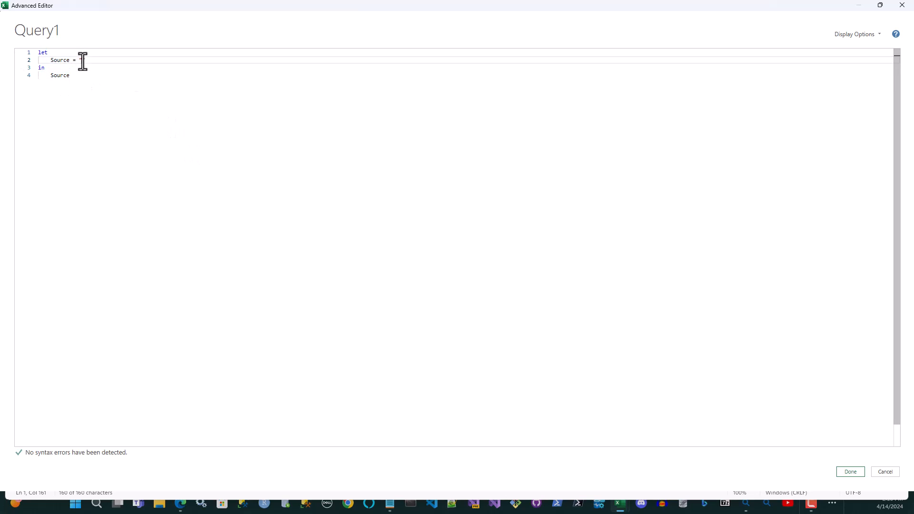
type("Tor")
left_click_drag(48, 51, 95, 60)
left_click(95, 135)
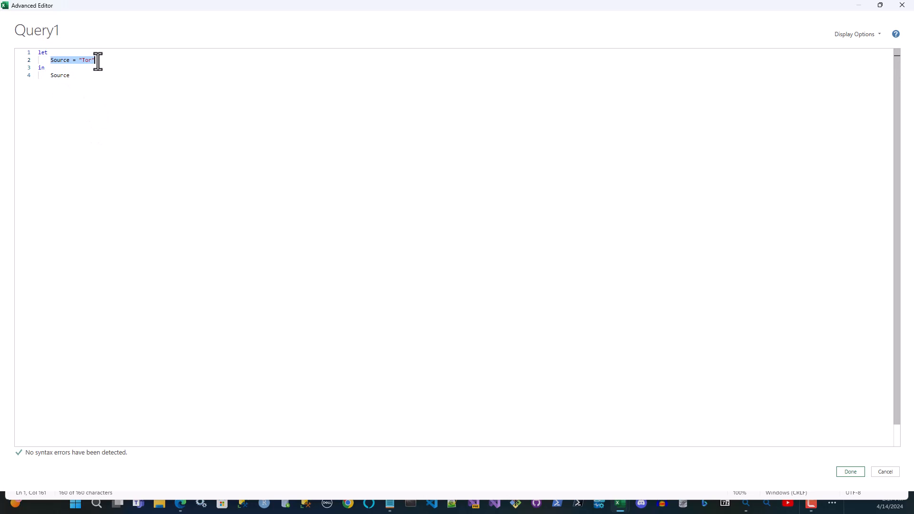
left_click(123, 155)
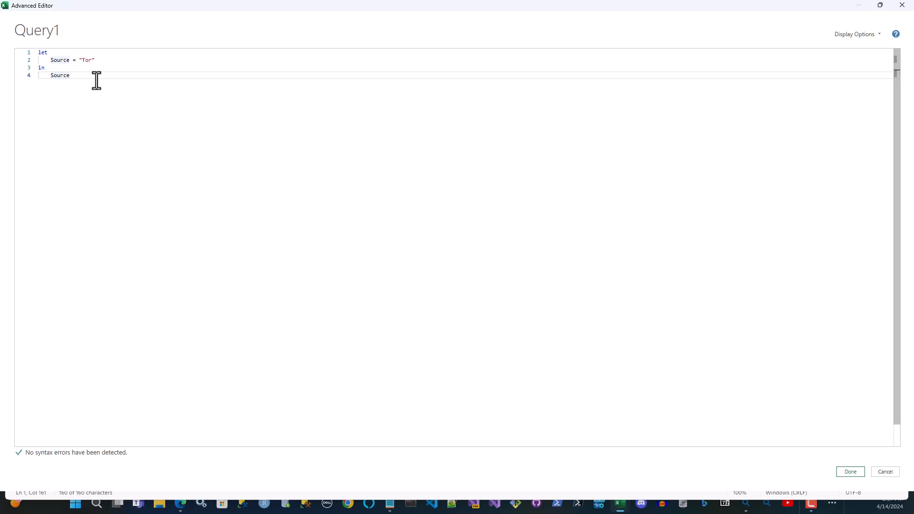
Add a comma after the Source step and begin a second step named #"Hello world" followed by an equals sign
left_click(98, 60)
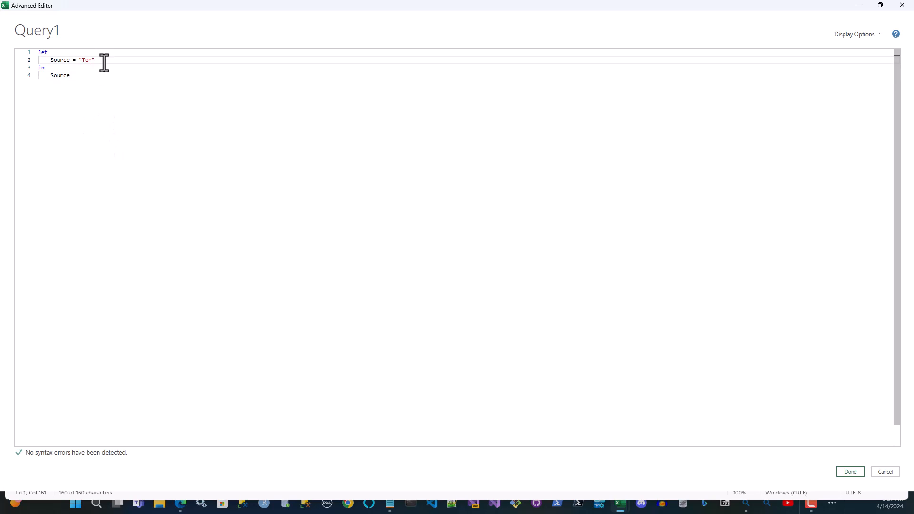
type(",")
key("Return")
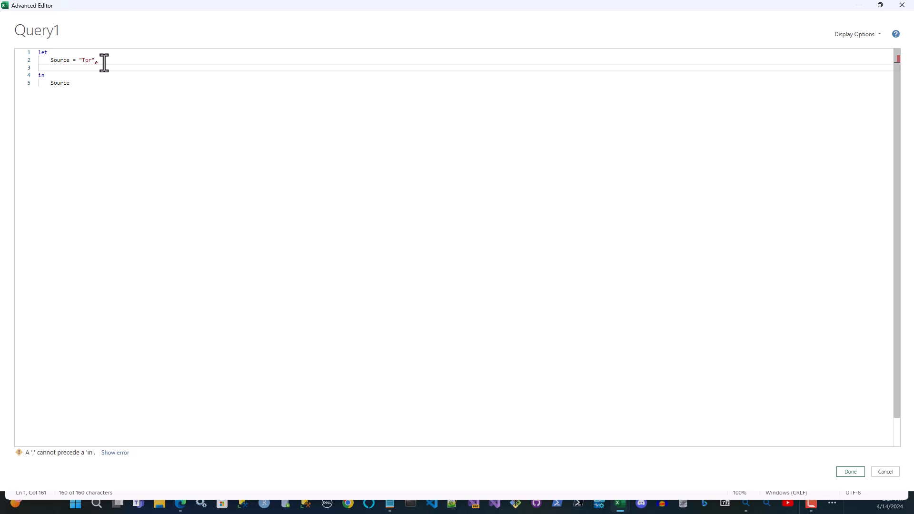
type("Hello wo")
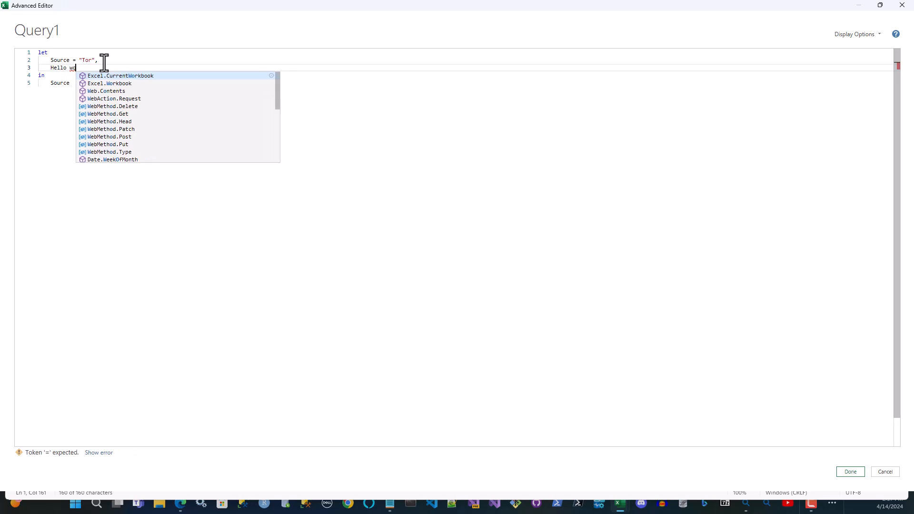
type("rld =")
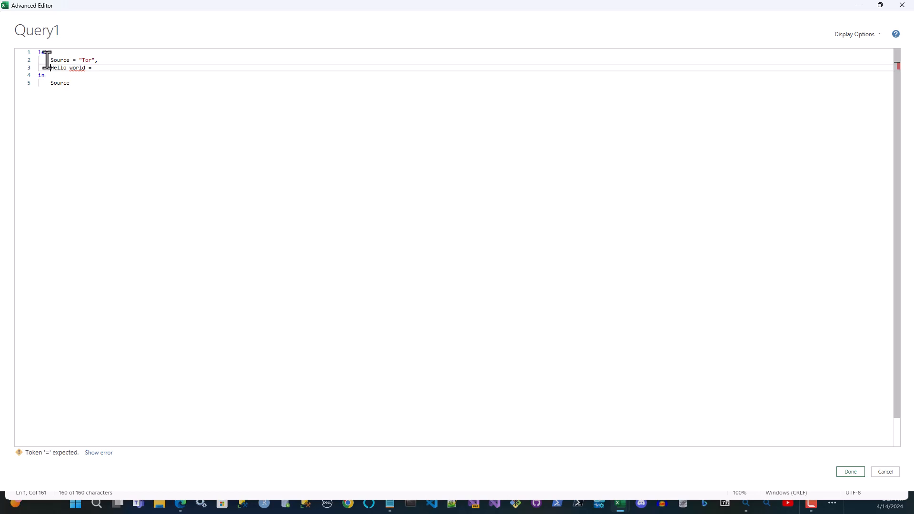
type("#\"")
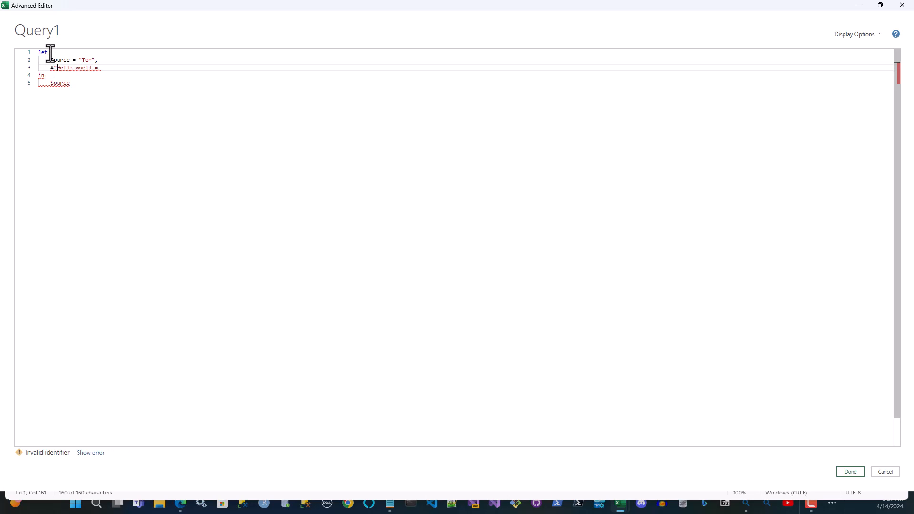
left_click(94, 69)
type("\"")
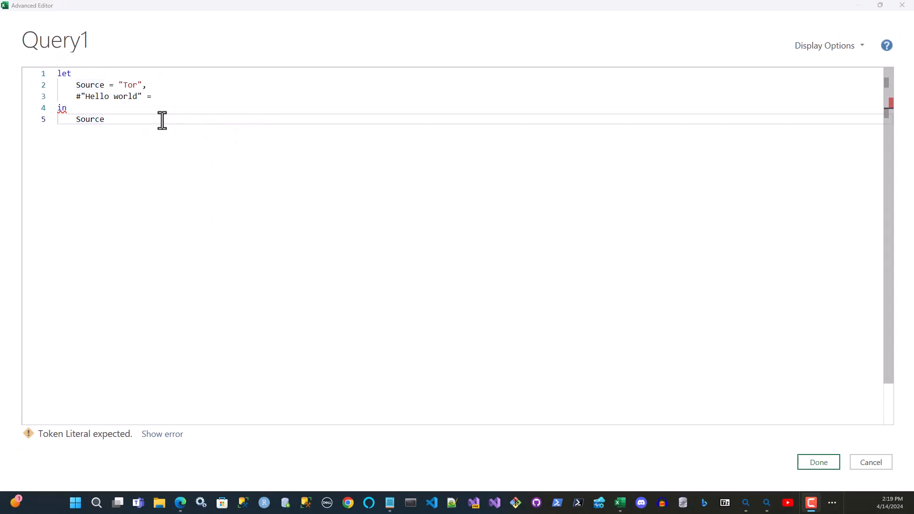
Zoom out three levels in the Advanced Editor to shrink the code text
left_click(141, 124)
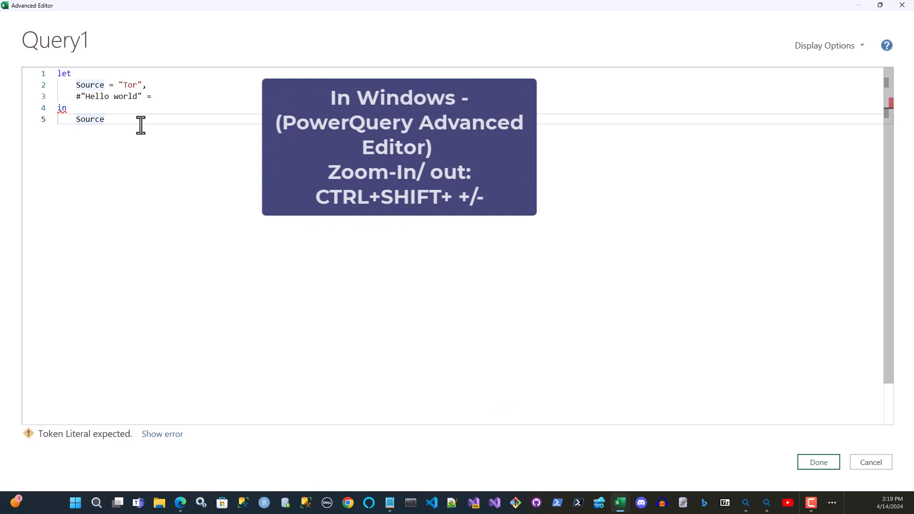
key("ctrl+shift+minus")
key("ctrl+shift+minus")
key("ctrl+shift+minus")
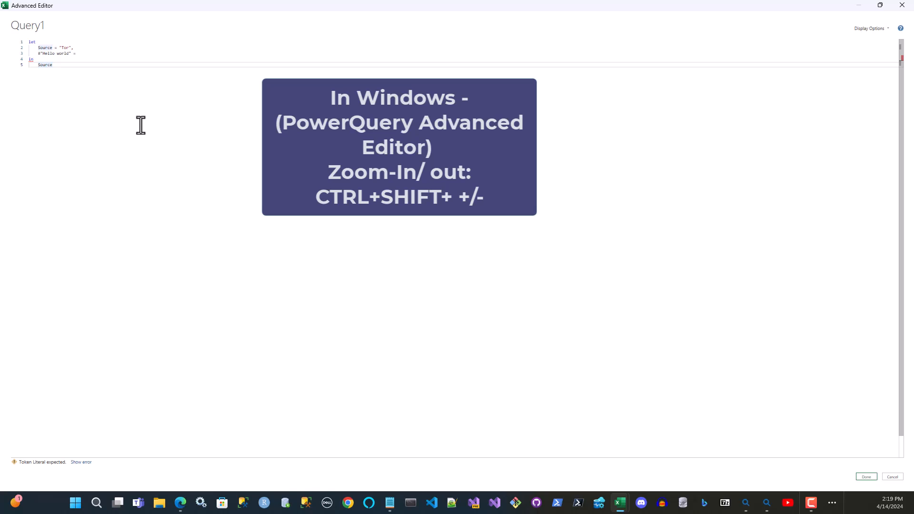
Enlarge the code text in the Advanced Editor and accept the unfinished Query1 code
key("ctrl+shift+plus")
key("ctrl+shift+plus")
key("ctrl+shift+plus")
key("ctrl+shift+plus")
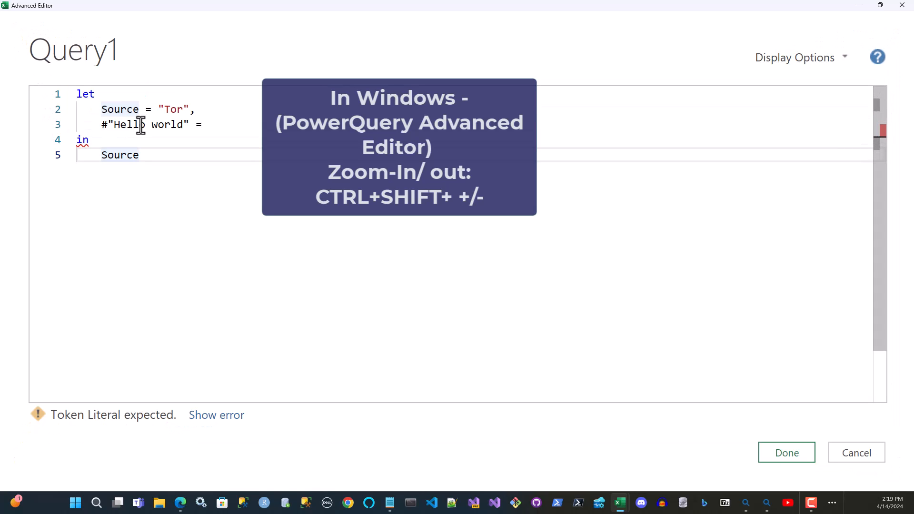
left_click(786, 452)
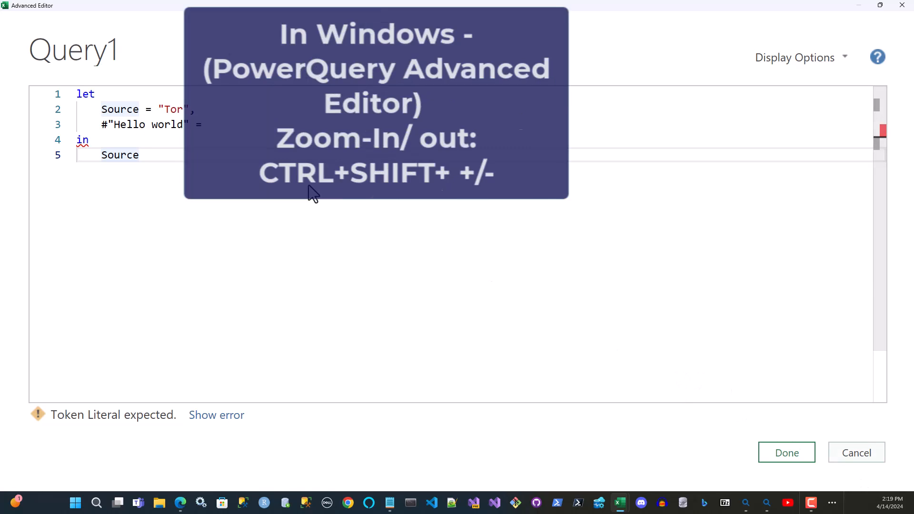
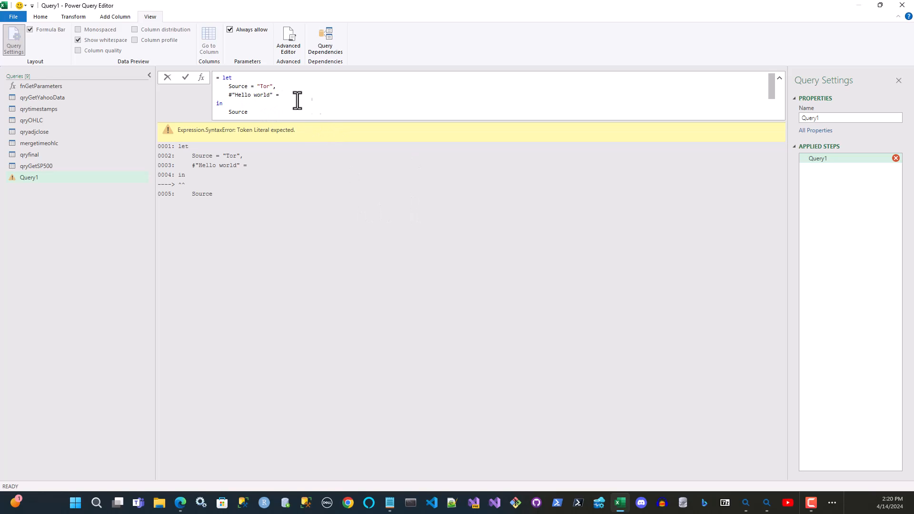
Complete the #"Hello world" step with Source as its value, apply the formula and compare the result with the Source step
type("ource")
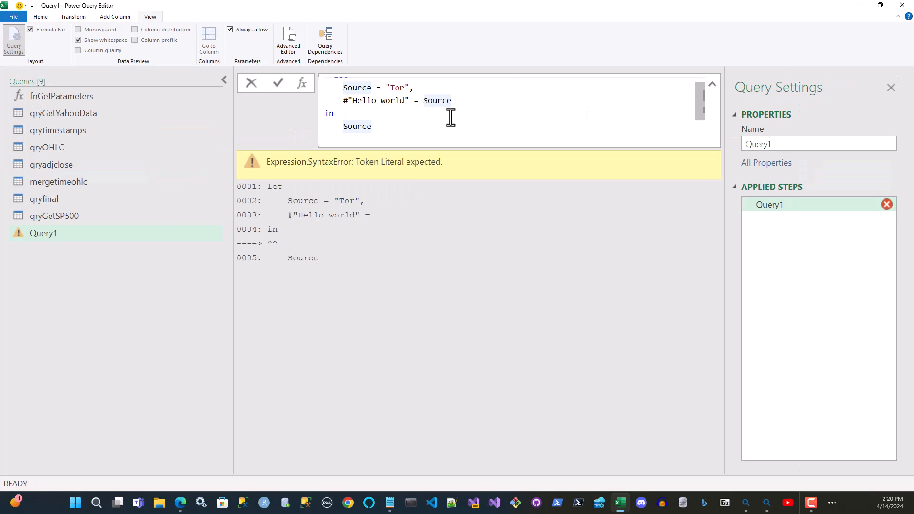
key("Return")
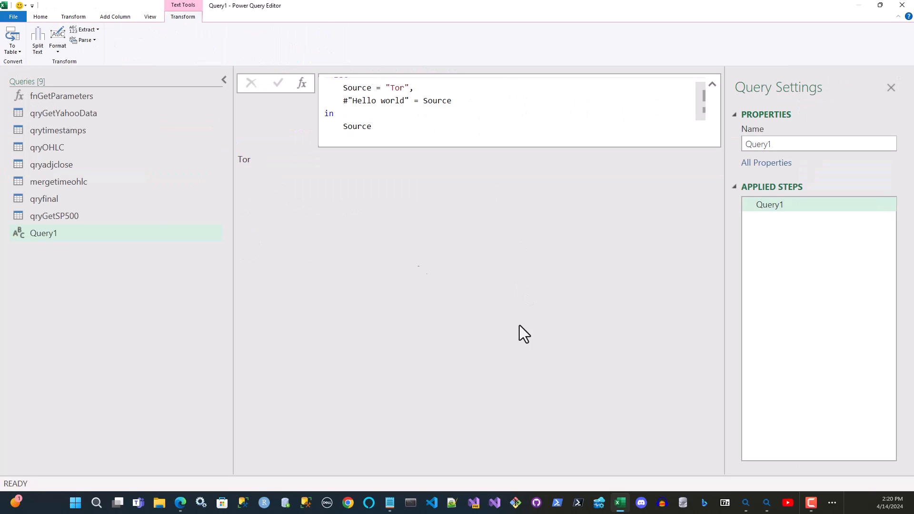
left_click_drag(272, 163, 231, 159)
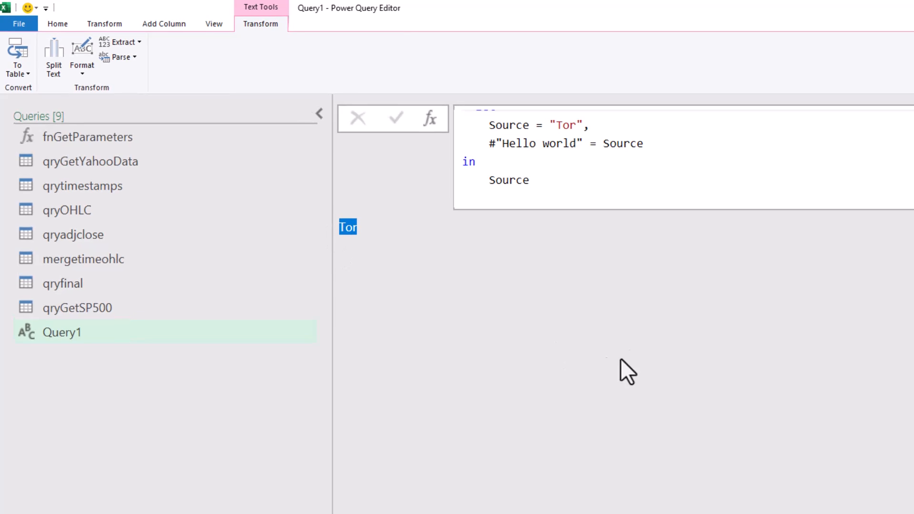
left_click(607, 185)
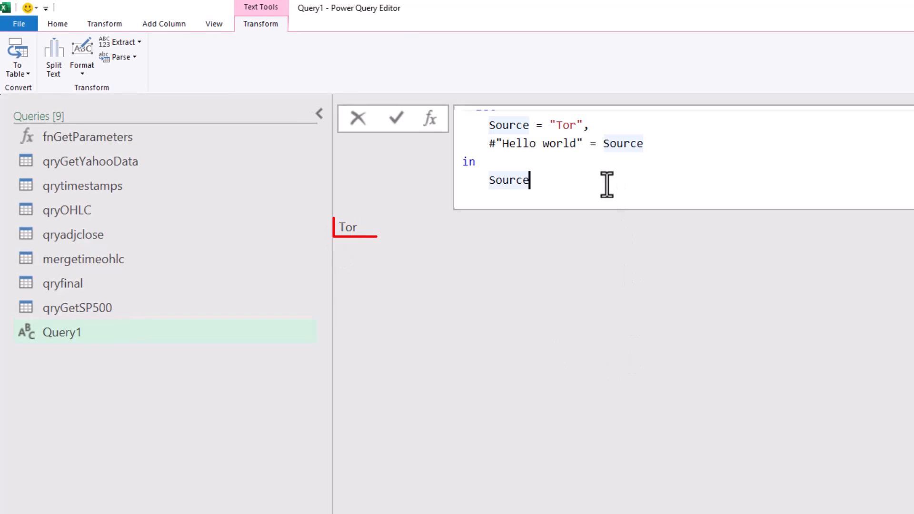
double_click(513, 128)
double_click(510, 181)
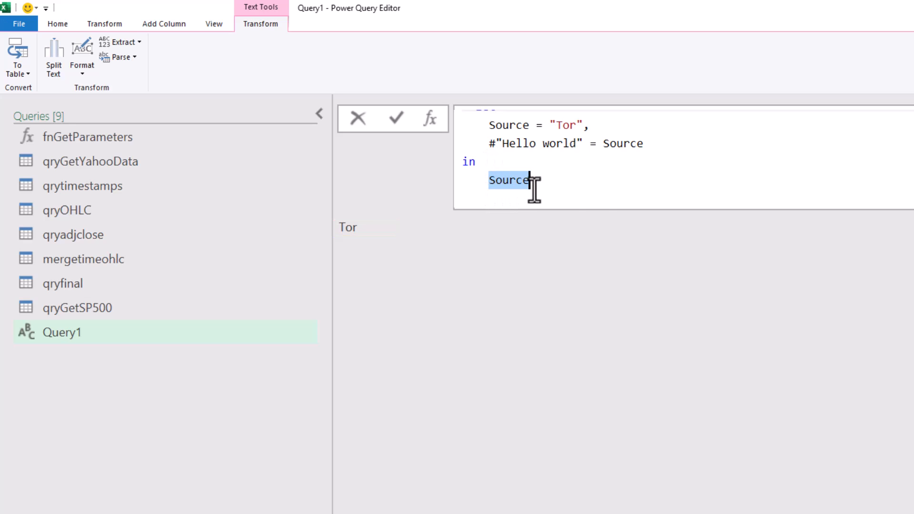
Extend the #"Hello world" step by concatenating Source with the text " IS Great" using the & operator
left_click(666, 144)
type("&")
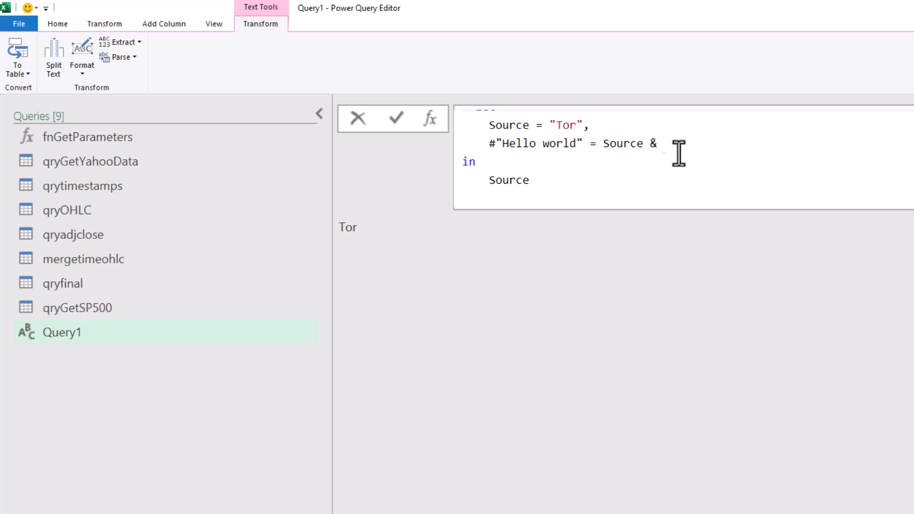
type(" \" IS Great")
left_click(750, 150)
key("Down")
key("Return")
Replace the output after in with #"Hello world", apply the formula and inspect the returned text
left_click_drag(487, 144, 585, 144)
key("ctrl+c")
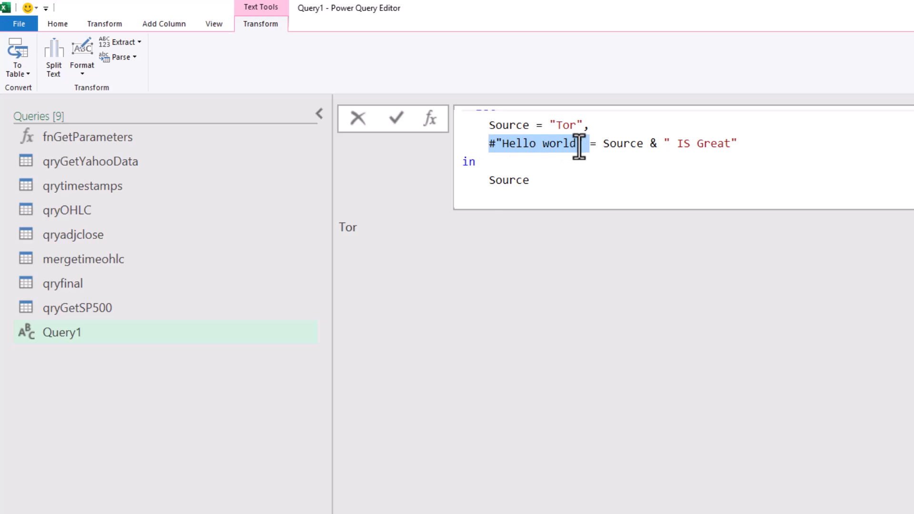
left_click_drag(531, 180, 490, 180)
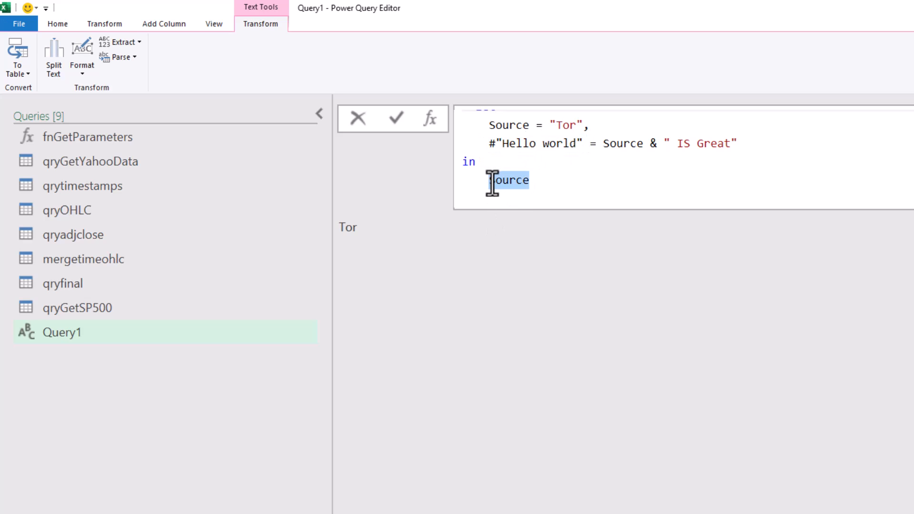
key("ctrl+v")
key("Return")
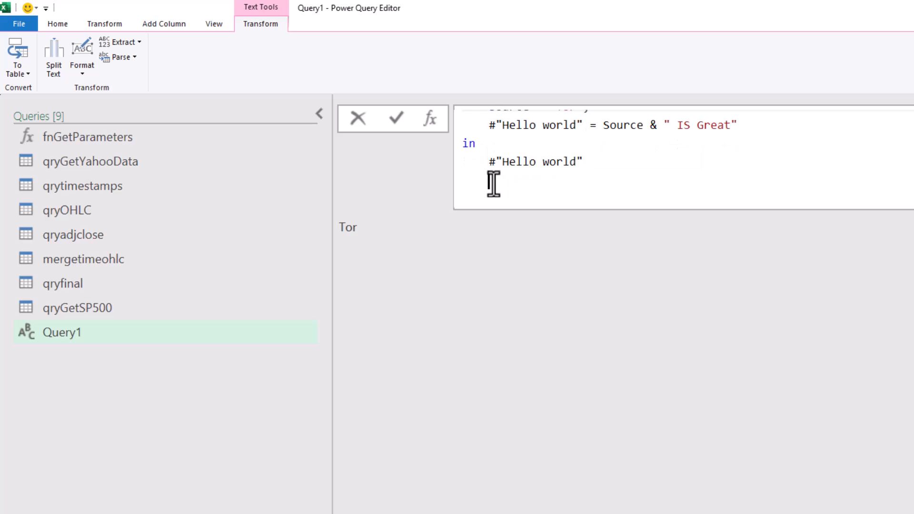
key("Return")
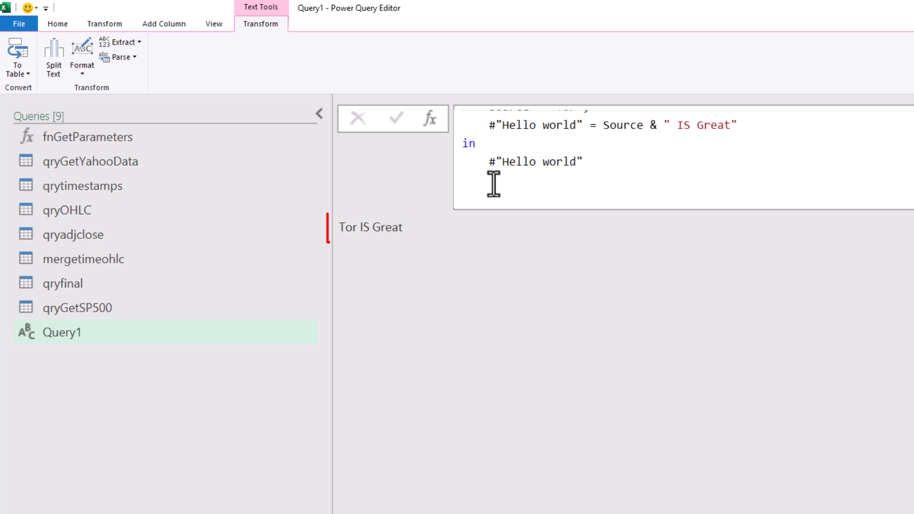
left_click_drag(402, 228, 336, 228)
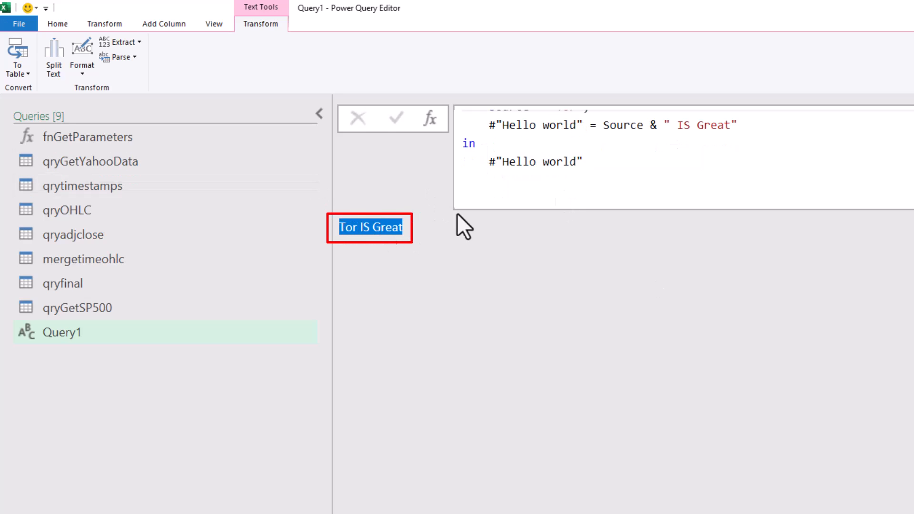
Place the #"Hello world" step above Source, correct the commas for the new order, and apply the formula to check its output
left_click(599, 177)
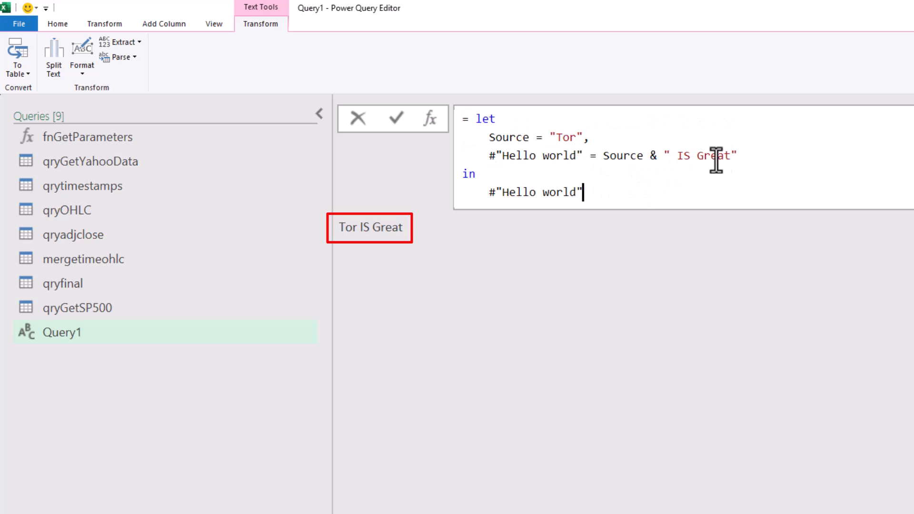
left_click_drag(754, 157, 479, 157)
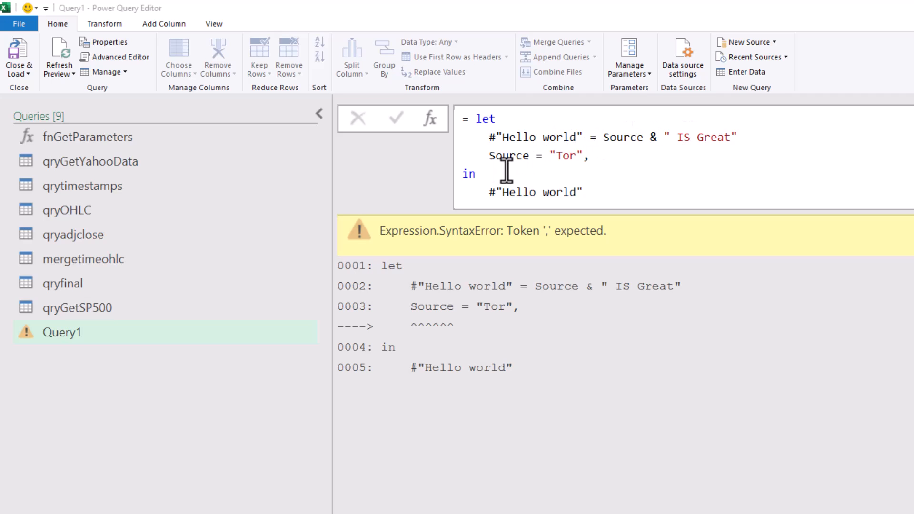
left_click(788, 146)
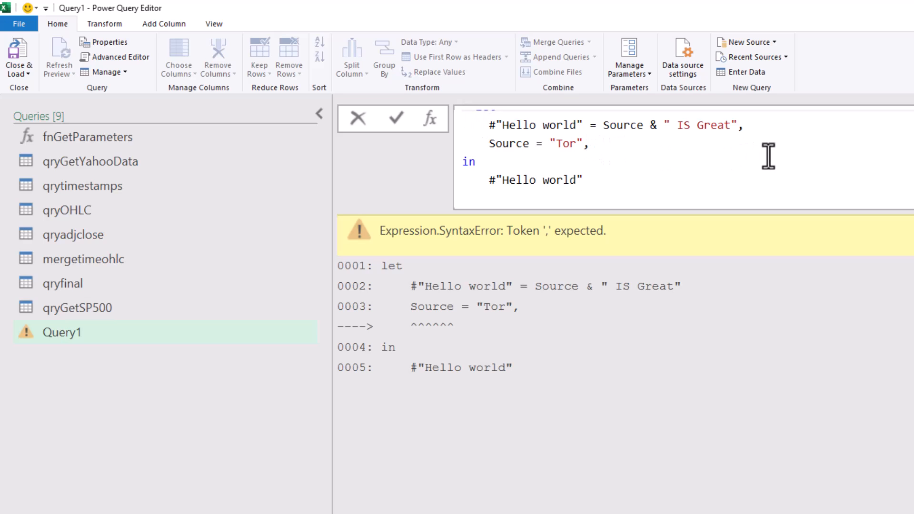
key("Return")
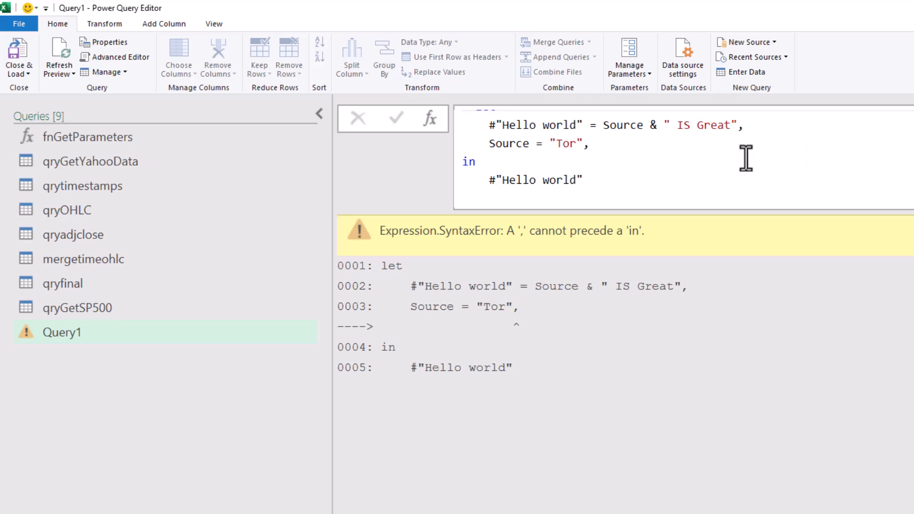
left_click(607, 145)
left_click(618, 181)
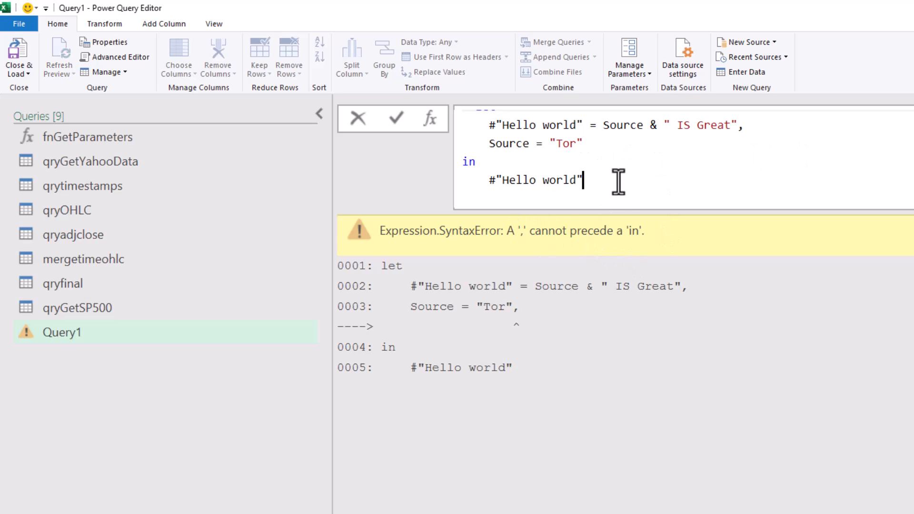
key("Return")
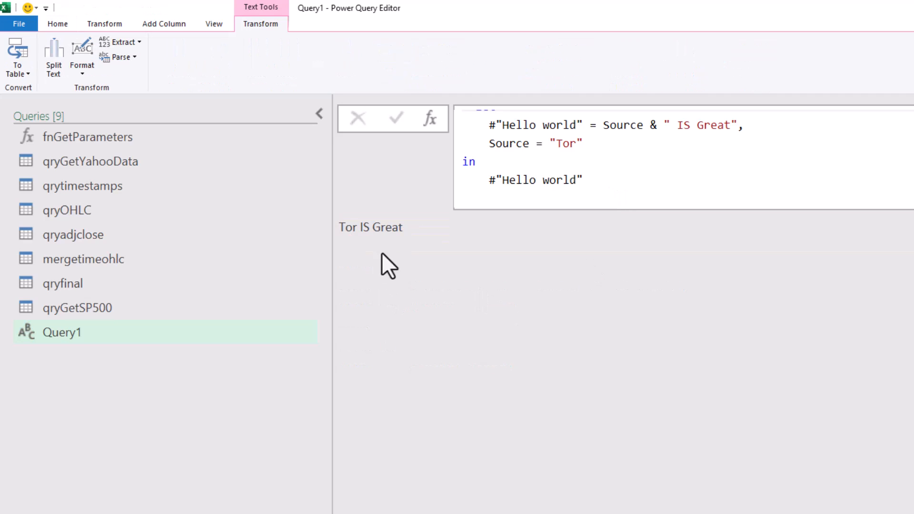
left_click(356, 225)
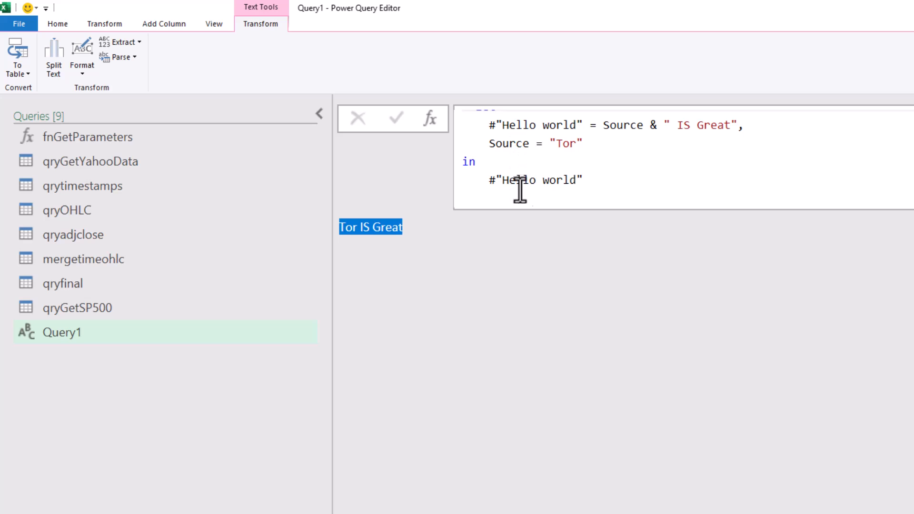
left_click_drag(583, 180, 460, 175)
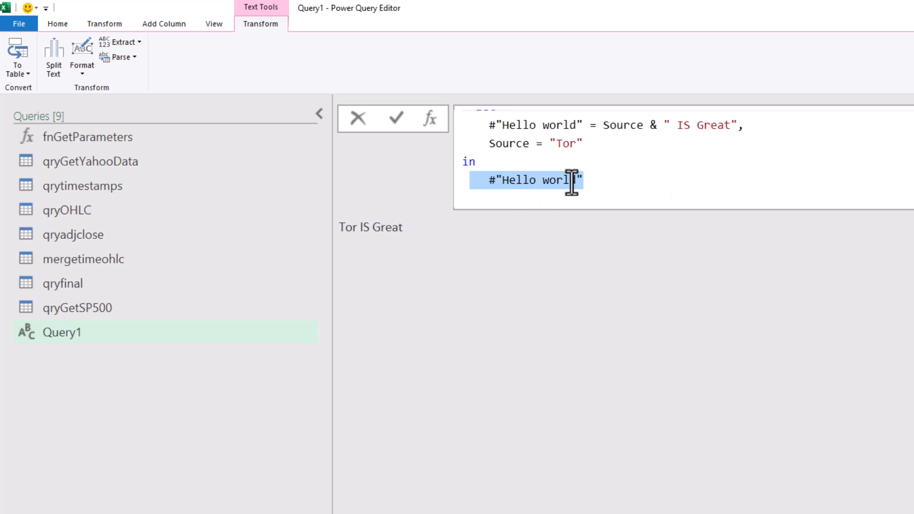
Move the #"Hello world" line down and up in the formula, leaving it below the Source line
left_click(685, 179)
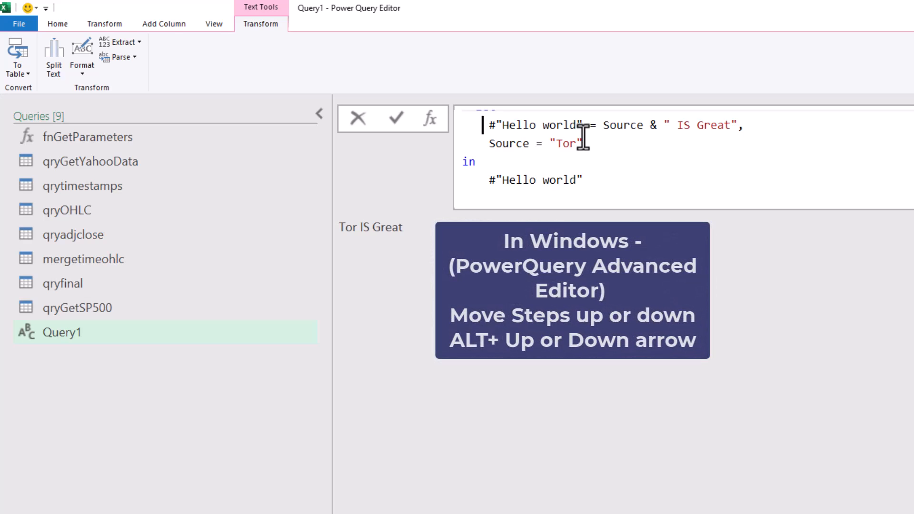
key("alt")
key("alt+Down")
key("alt+Up")
key("alt+Down")
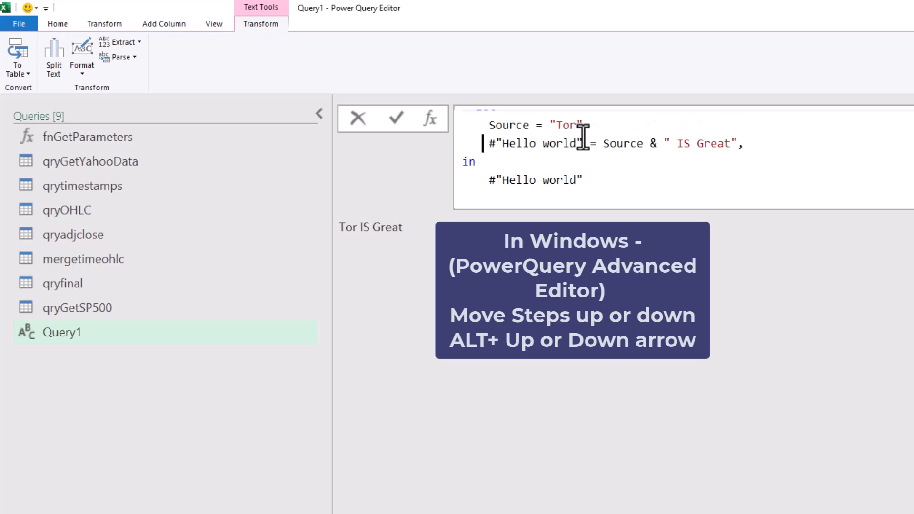
Open the Query1 code in the Advanced Editor and zoom in three levels
left_click(215, 24)
left_click(412, 57)
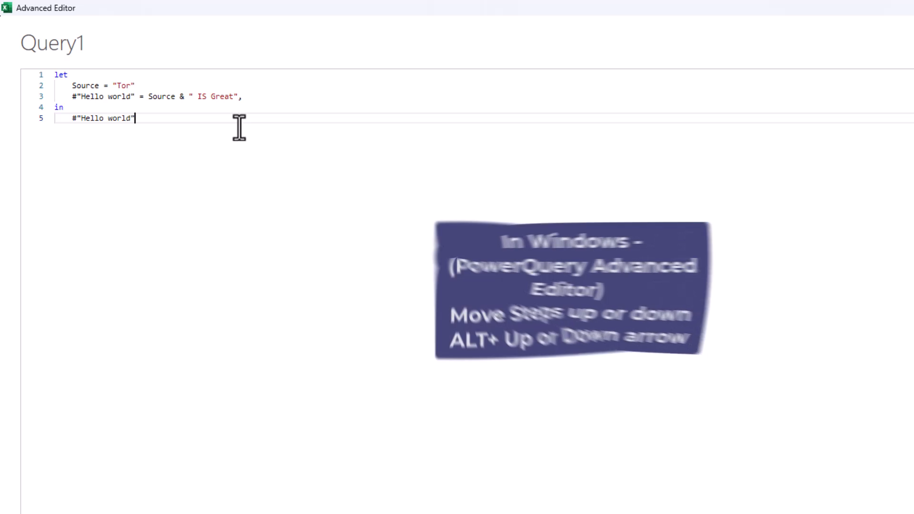
key("ctrl+shift+plus")
key("ctrl+shift+plus")
key("ctrl+shift+plus")
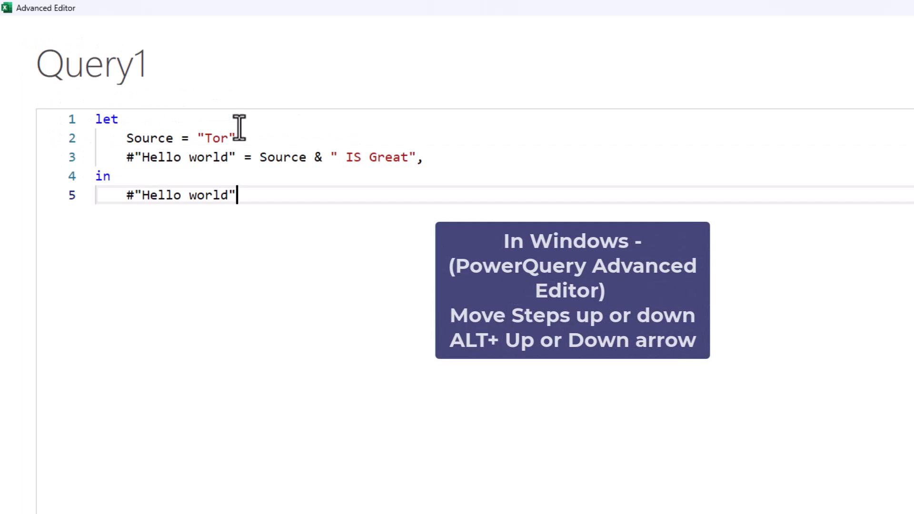
Move the #"Hello world" line above the Source line and back below it
left_click(124, 158)
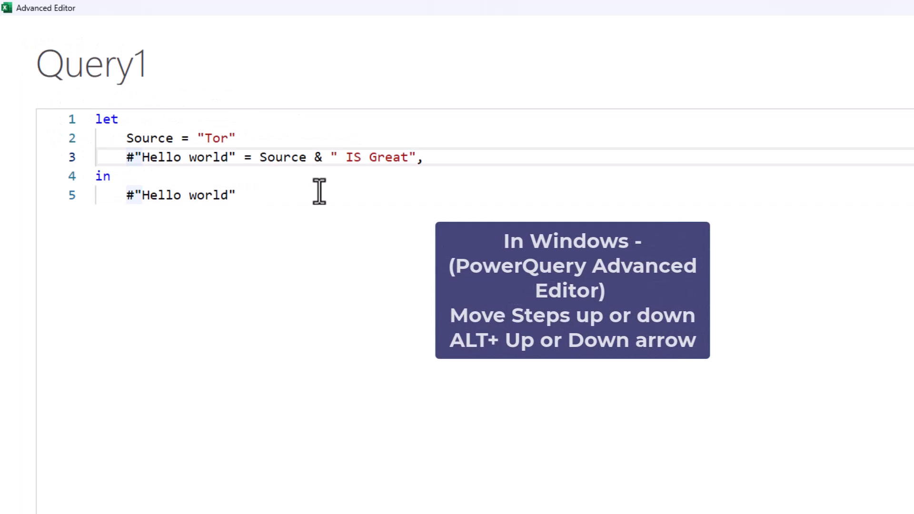
key("alt+Up")
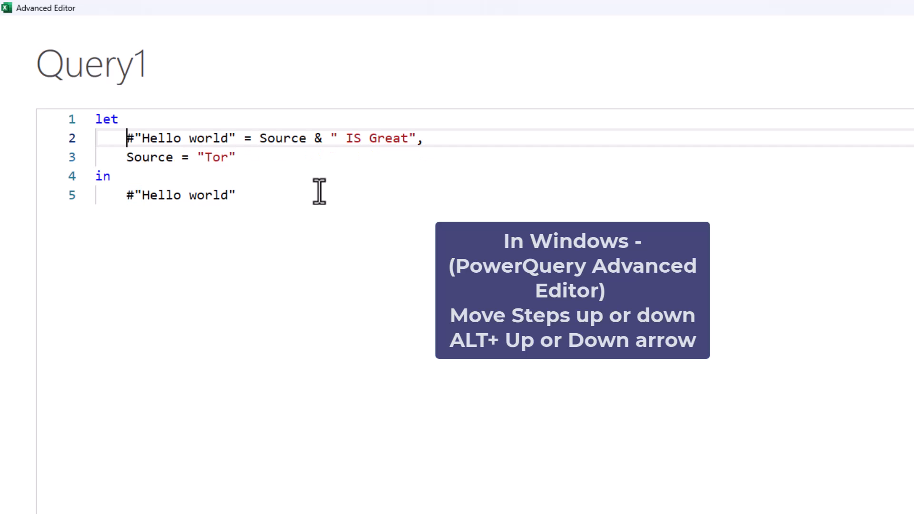
key("alt+Down")
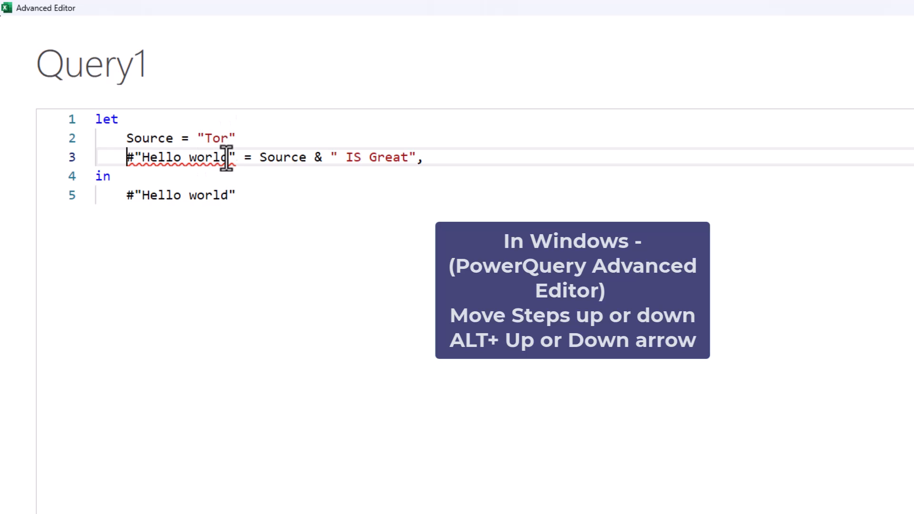
Add a comma after the Source step, remove the trailing comma after " IS Great", and apply the Query1 code
left_click(241, 138)
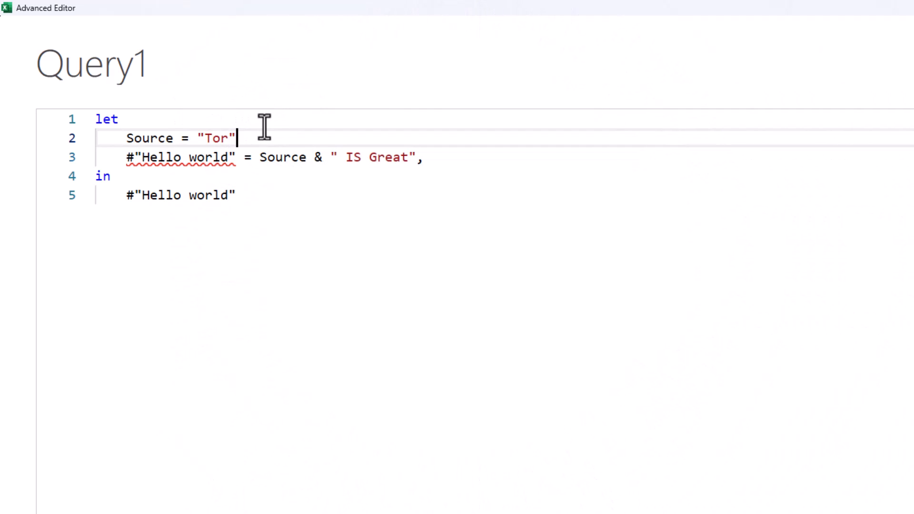
type(",")
left_click(436, 158)
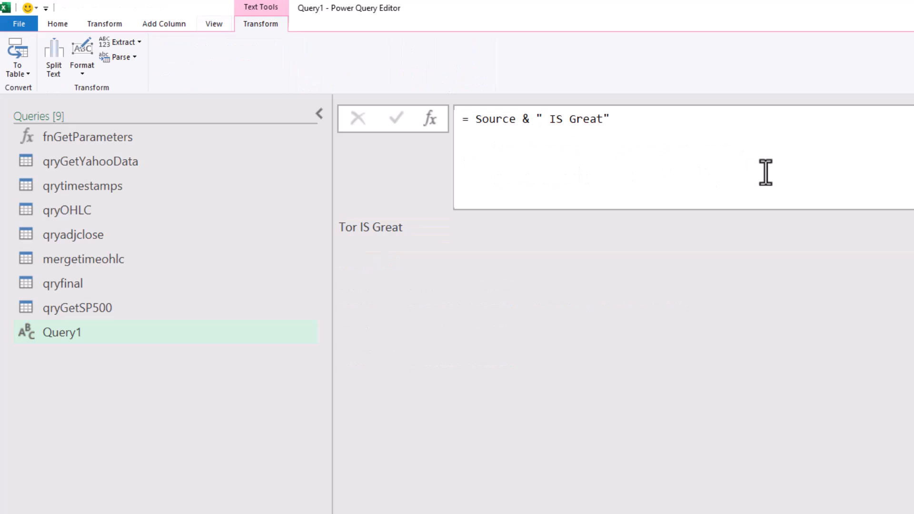
left_click(634, 123)
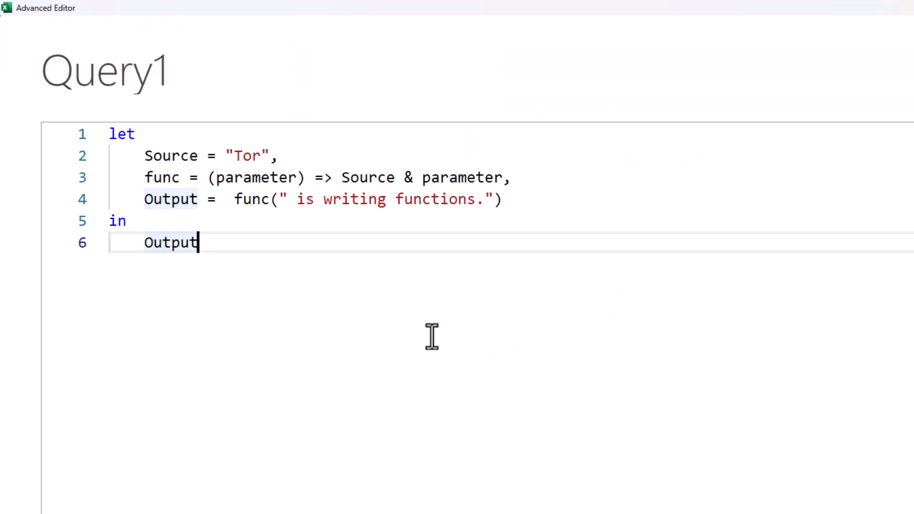
Examine the Source step, the func step and its parameter in the Query1 function code
double_click(168, 155)
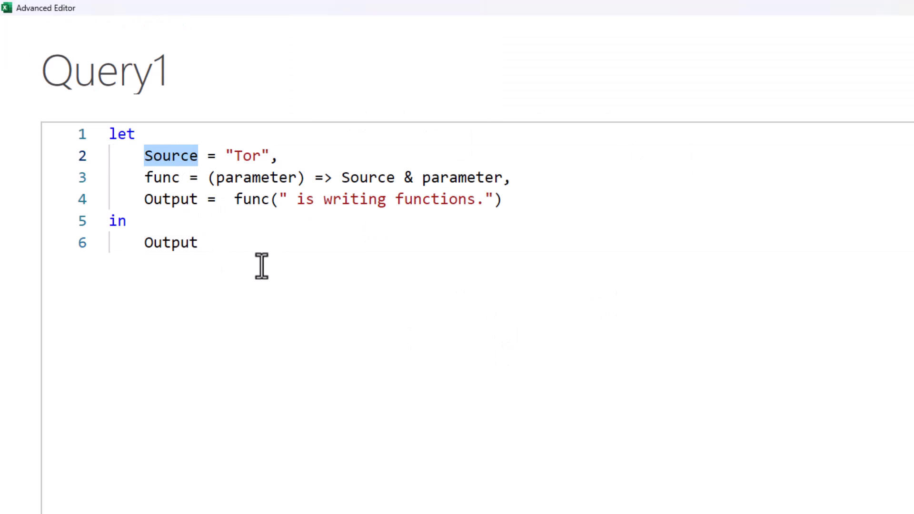
left_click_drag(145, 179, 516, 178)
left_click(588, 395)
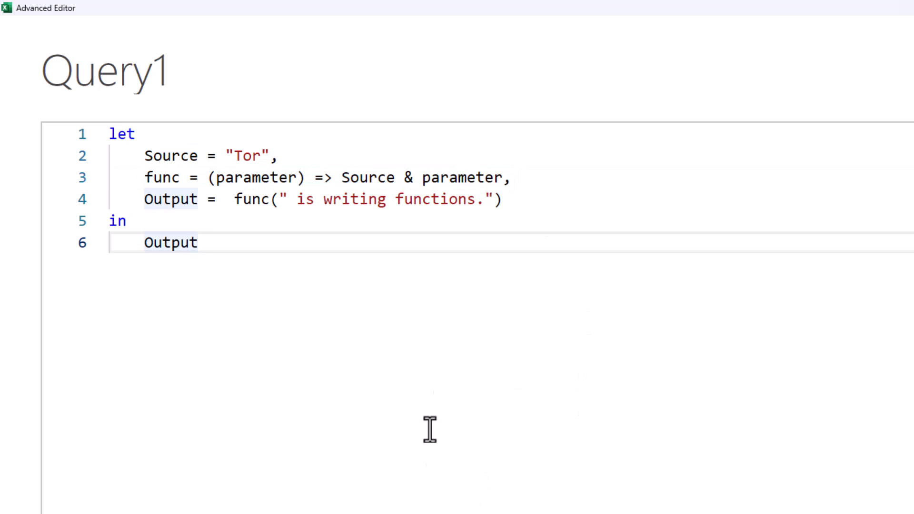
left_click_drag(143, 183, 308, 177)
left_click(237, 287)
double_click(245, 178)
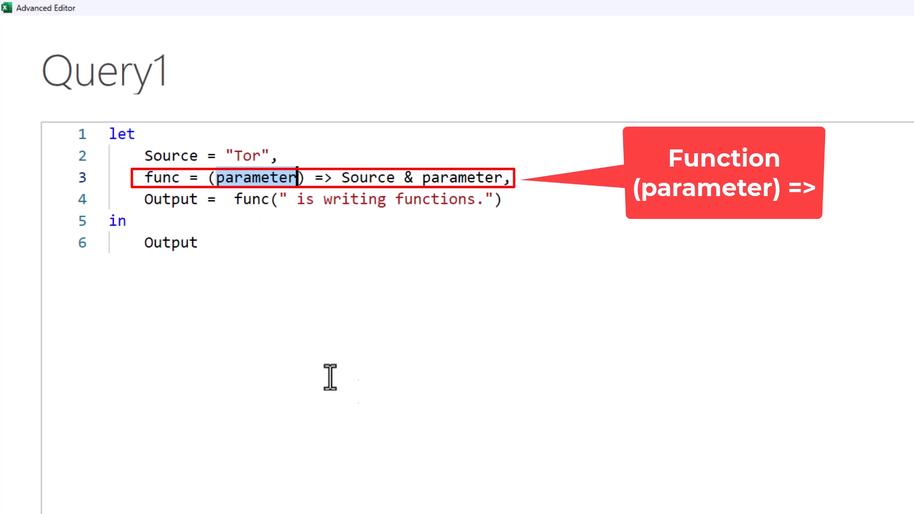
Examine the => operator in the func step and how its Source & parameter expression uses the Source step and the parameter
left_click(317, 179)
left_click_drag(317, 178, 334, 180)
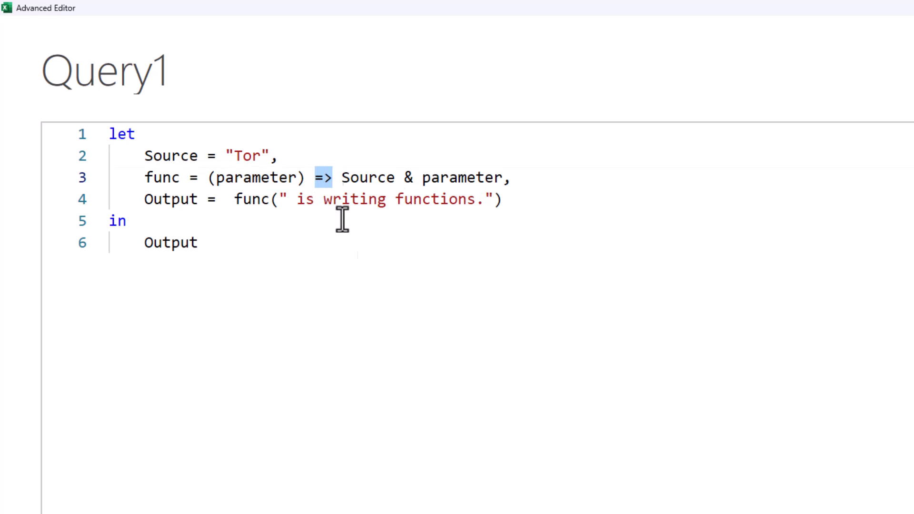
left_click(393, 412)
left_click_drag(343, 178, 395, 176)
double_click(151, 159)
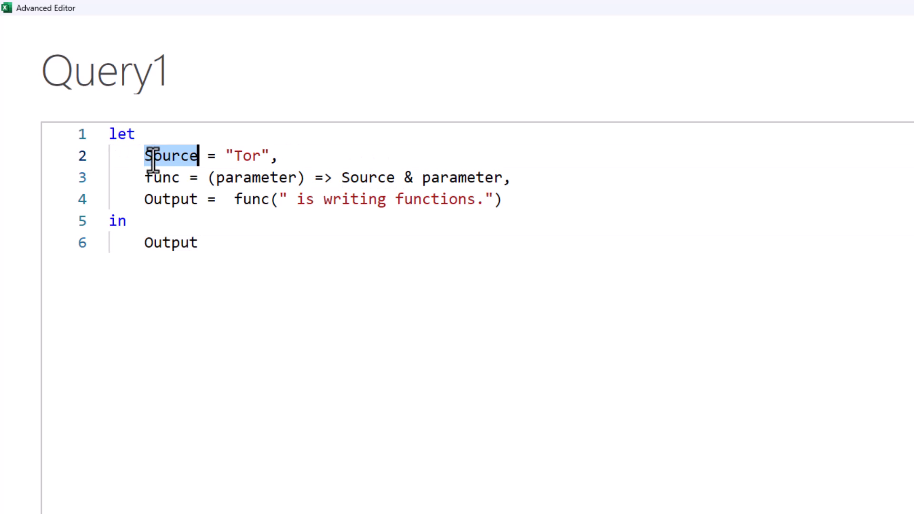
left_click(333, 286)
left_click(436, 176)
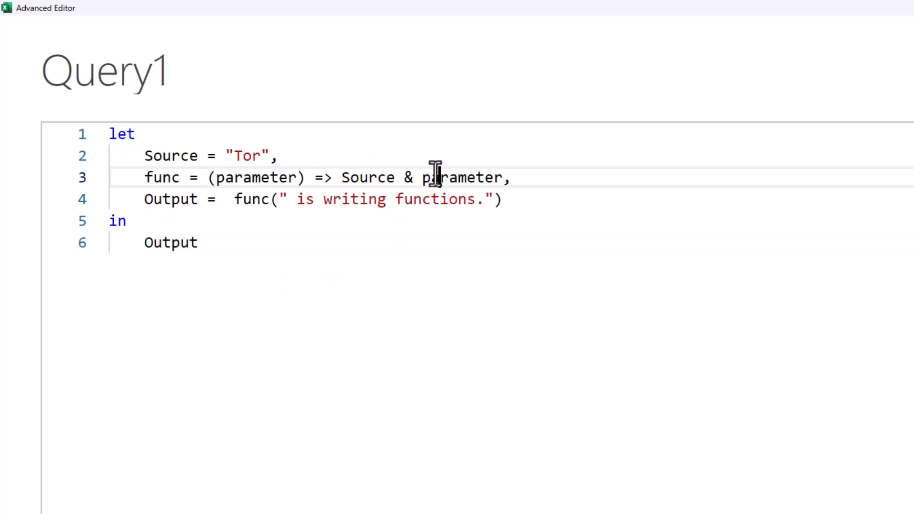
double_click(436, 176)
double_click(231, 179)
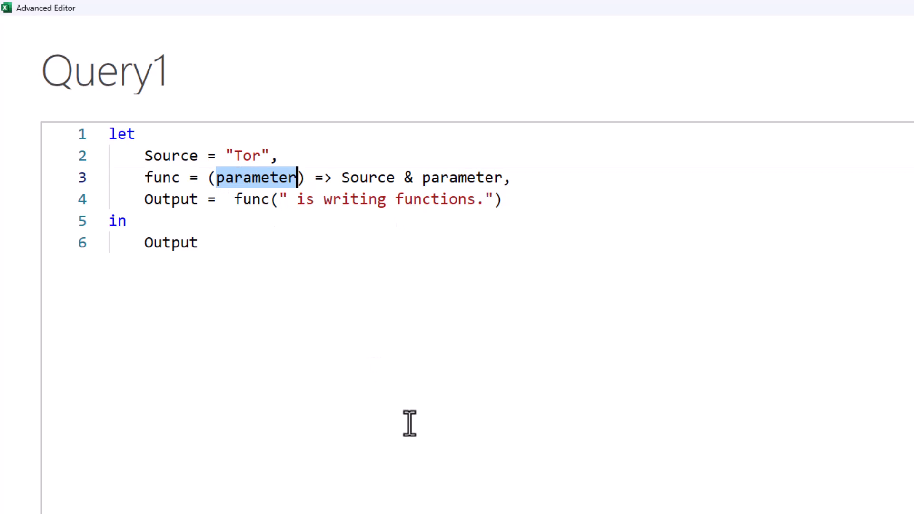
left_click(366, 365)
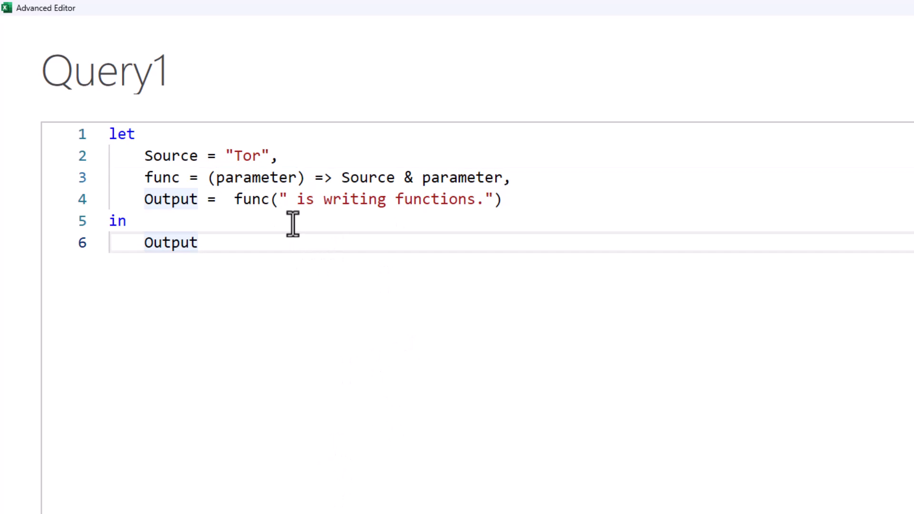
Examine the Output step of Query1, its func call and the " is writing functions." argument passed as the parameter
left_click_drag(233, 204, 275, 205)
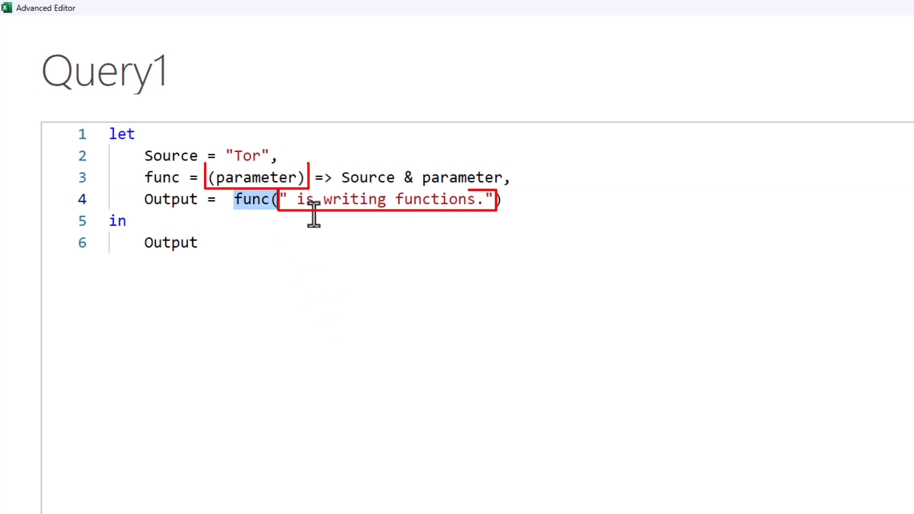
left_click(321, 261)
left_click_drag(280, 200, 487, 199)
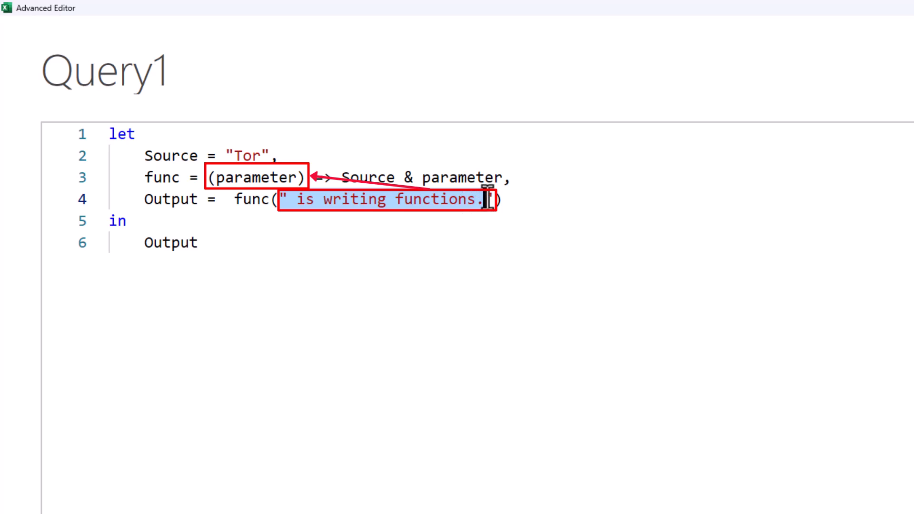
left_click(430, 259)
left_click_drag(224, 200, 150, 202)
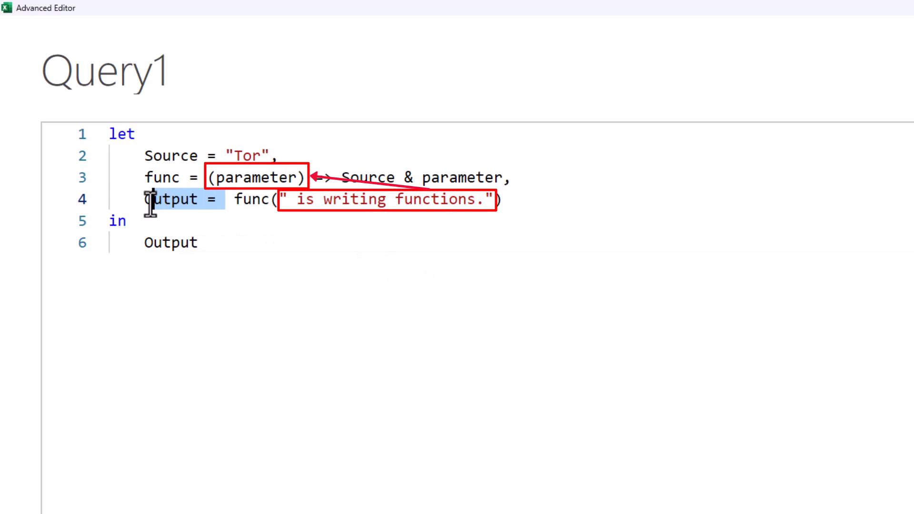
left_click(250, 246)
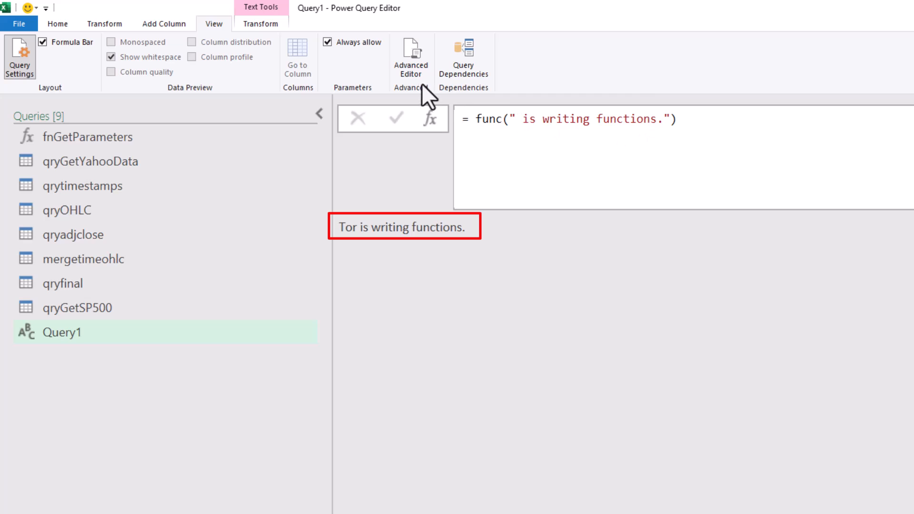
Reopen the Query1 code in the Advanced Editor and enlarge the text by three levels
left_click(411, 58)
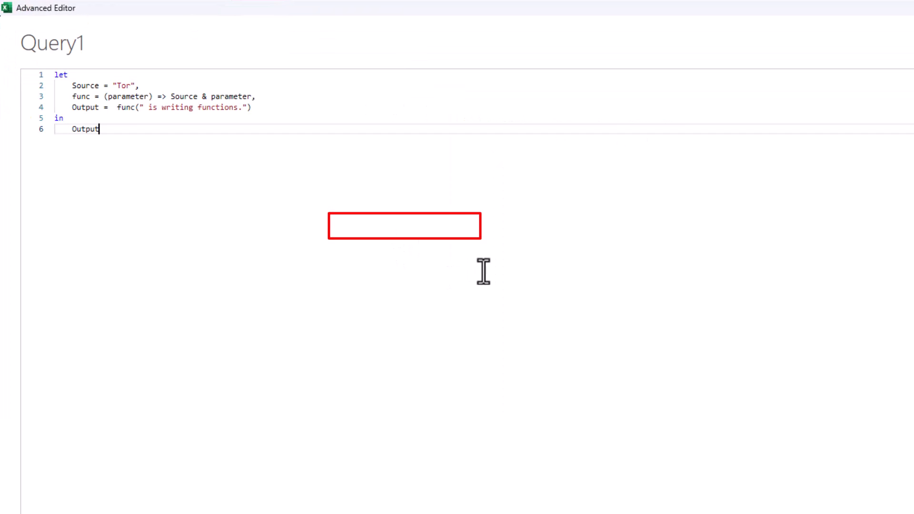
key("ctrl+shift+plus")
key("ctrl+shift+plus")
key("ctrl+shift+plus")
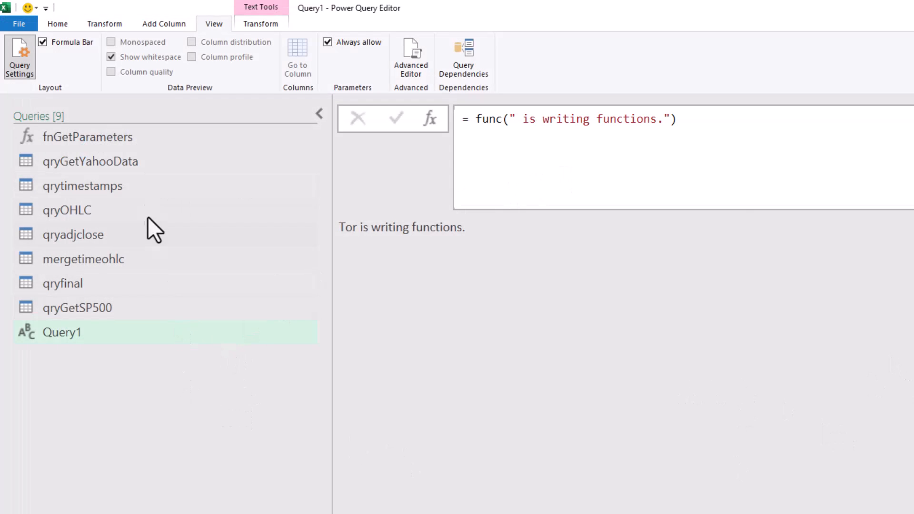
Open the code of the fnGetParameters function in the Advanced Editor and enlarge the text by five levels
left_click(57, 139)
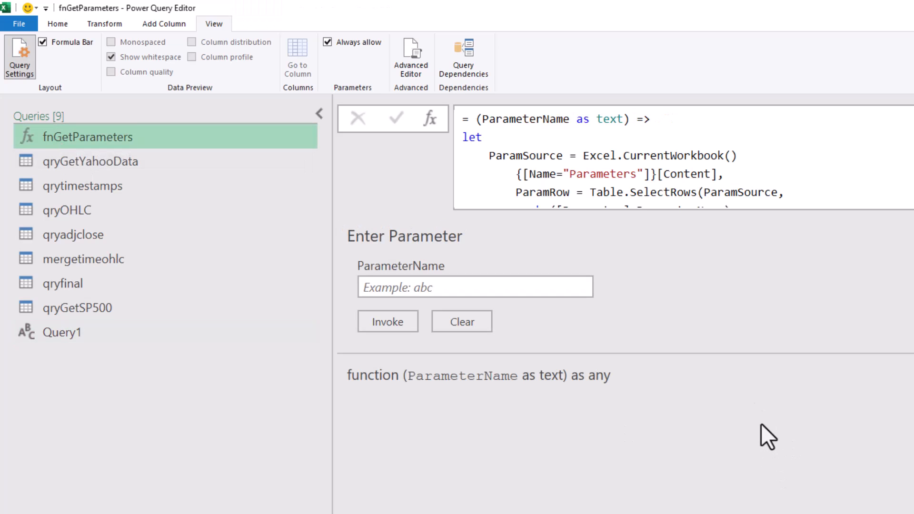
left_click(417, 58)
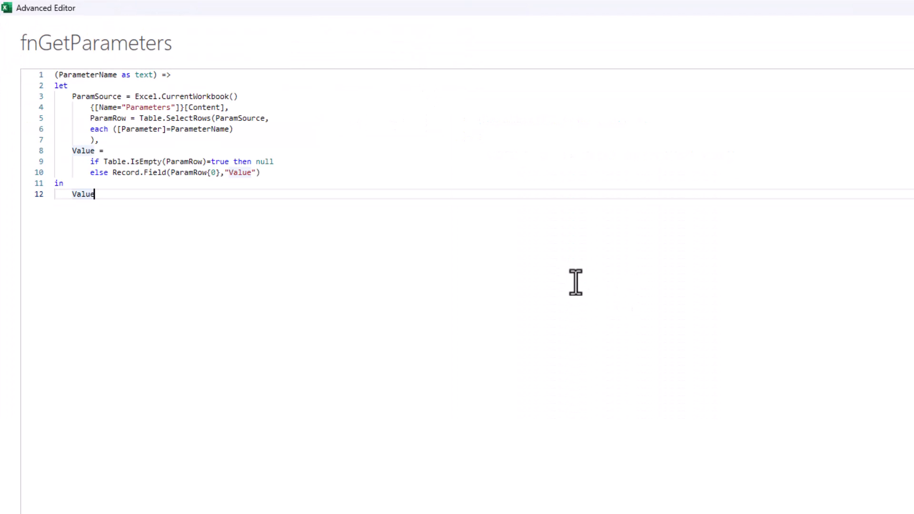
key("ctrl+shift+plus")
key("ctrl+shift+plus")
key("ctrl+shift+plus")
key("ctrl+shift+plus")
key("ctrl+shift+plus")
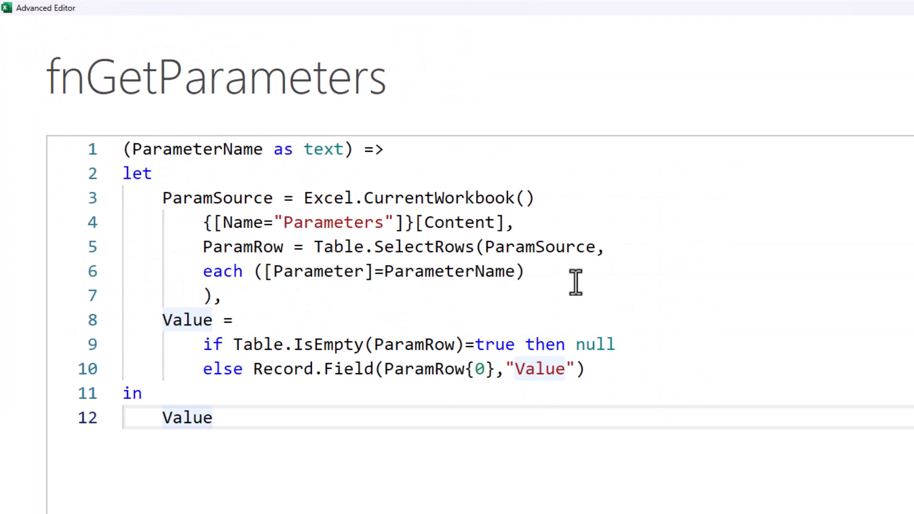
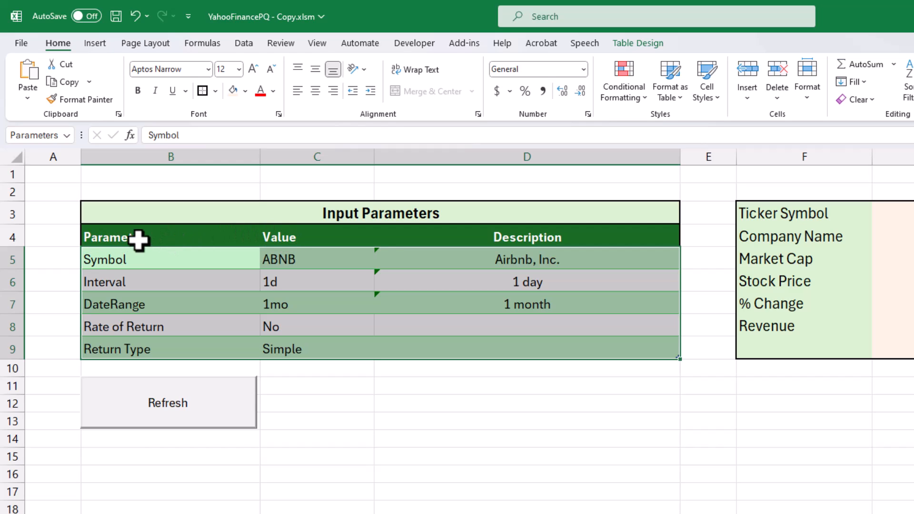
Return from the worksheet to the fnGetParameters code and examine the Name, "Parameters" and Content parts of the ParamSource step
left_click(463, 488)
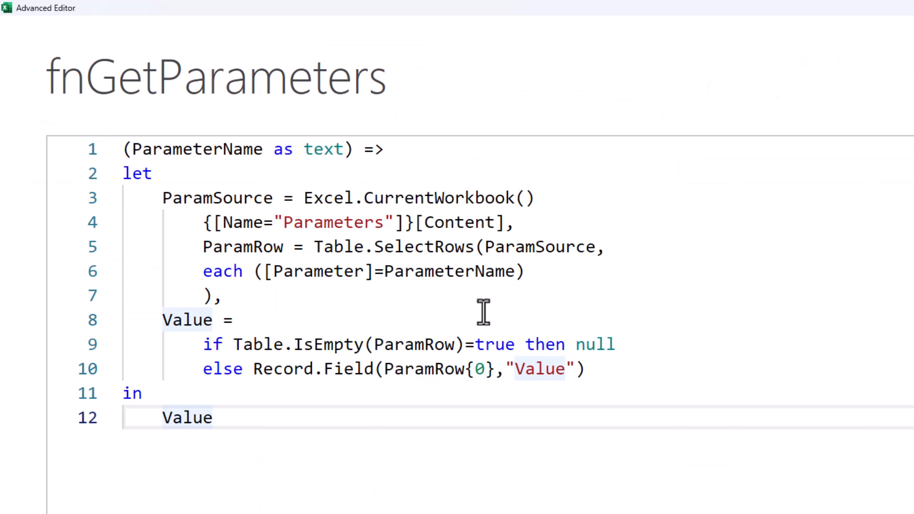
left_click(245, 223)
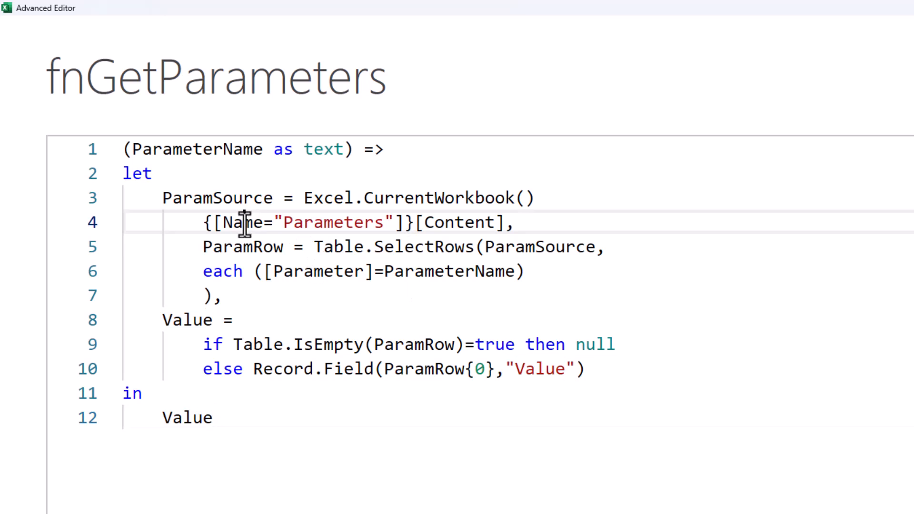
left_click(322, 224)
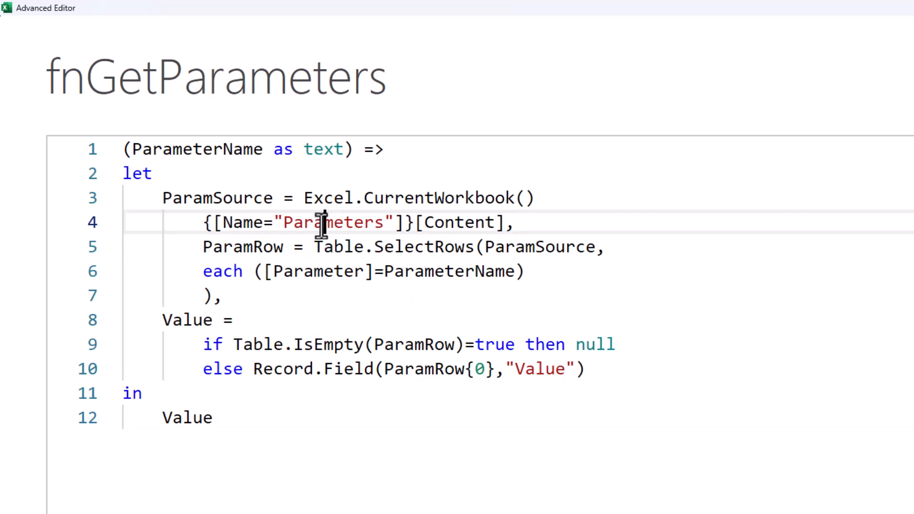
double_click(444, 223)
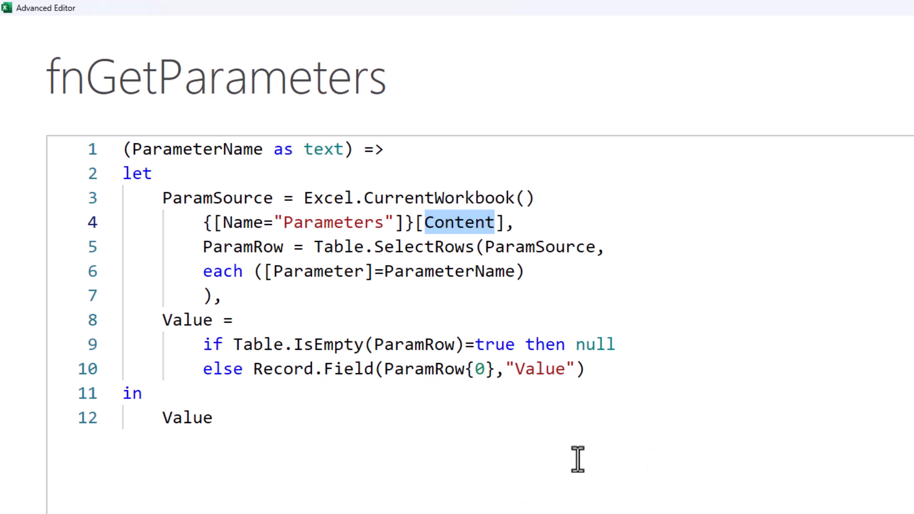
left_click(609, 416)
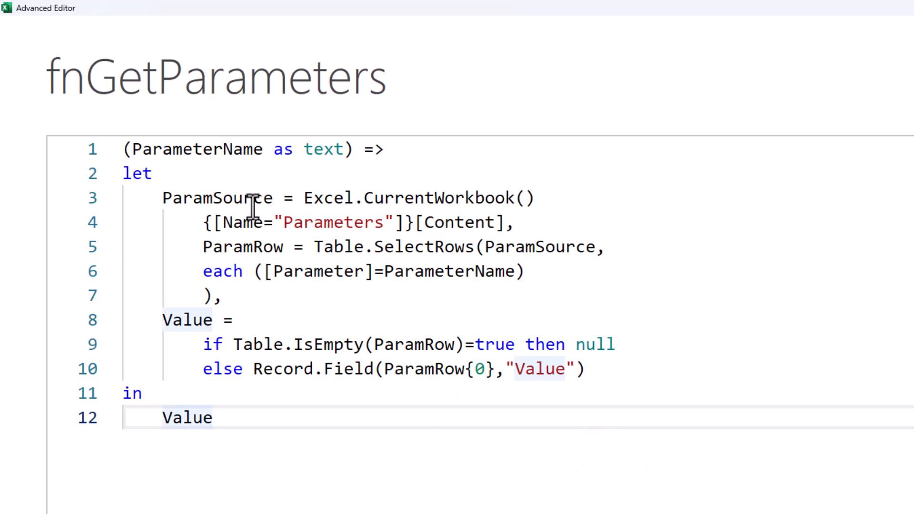
Examine the fnGetParameters code: the ParamSource table, the Table.SelectRows filter and how Parameter is matched to the ParameterName argument
double_click(230, 200)
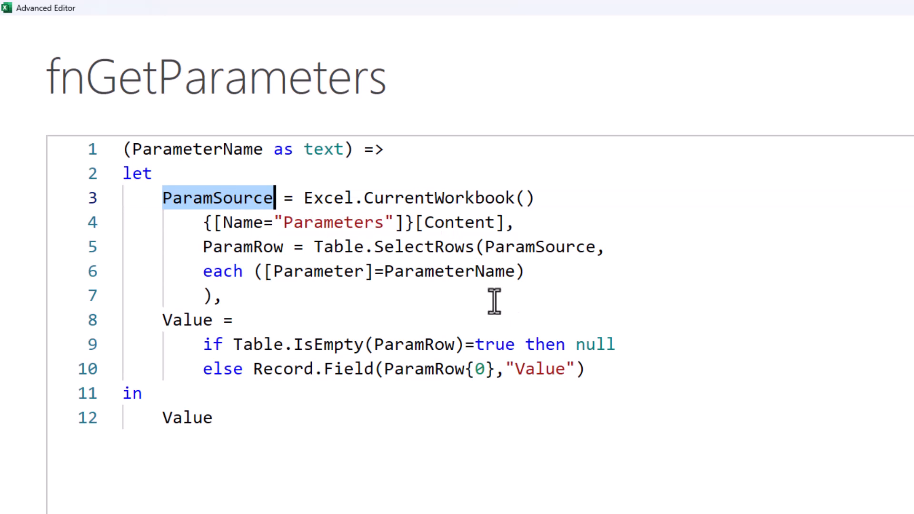
left_click_drag(313, 246, 605, 247)
left_click(663, 344)
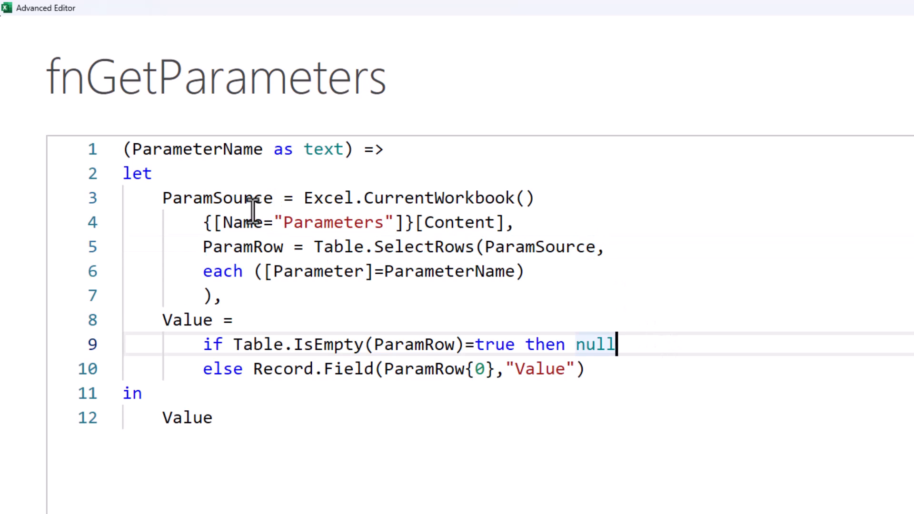
double_click(220, 198)
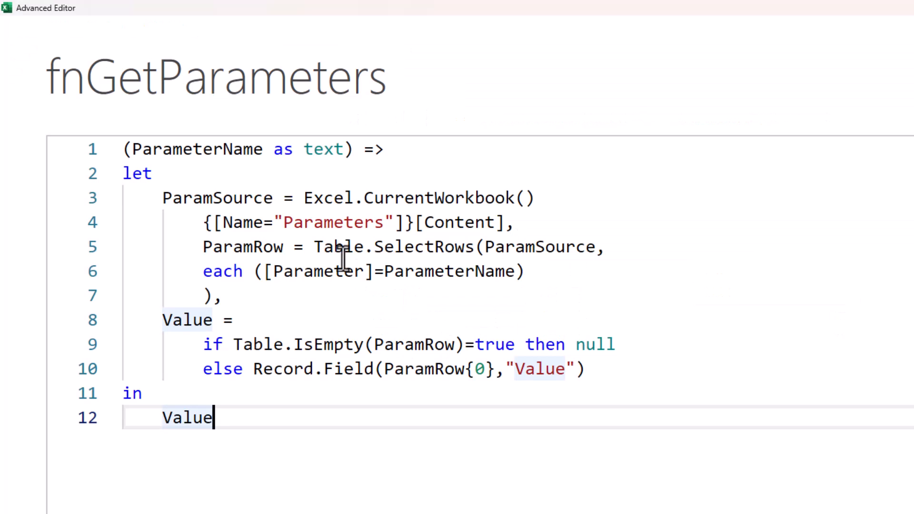
left_click_drag(198, 270, 244, 271)
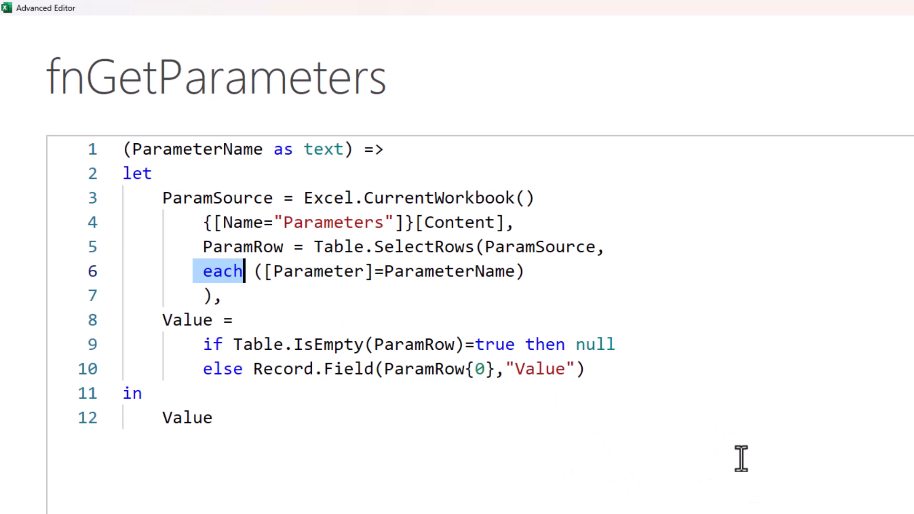
left_click(809, 468)
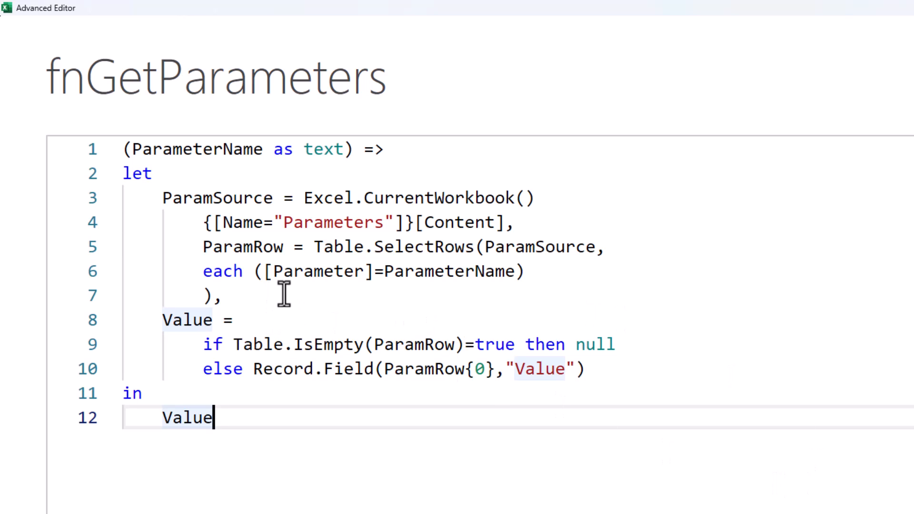
left_click_drag(263, 272, 374, 281)
left_click(552, 430)
left_click(427, 274)
double_click(428, 274)
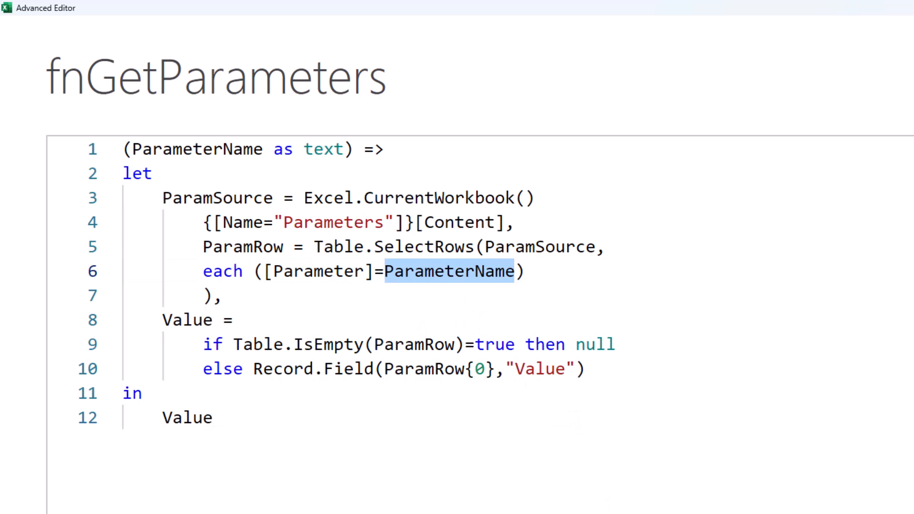
left_click(211, 149)
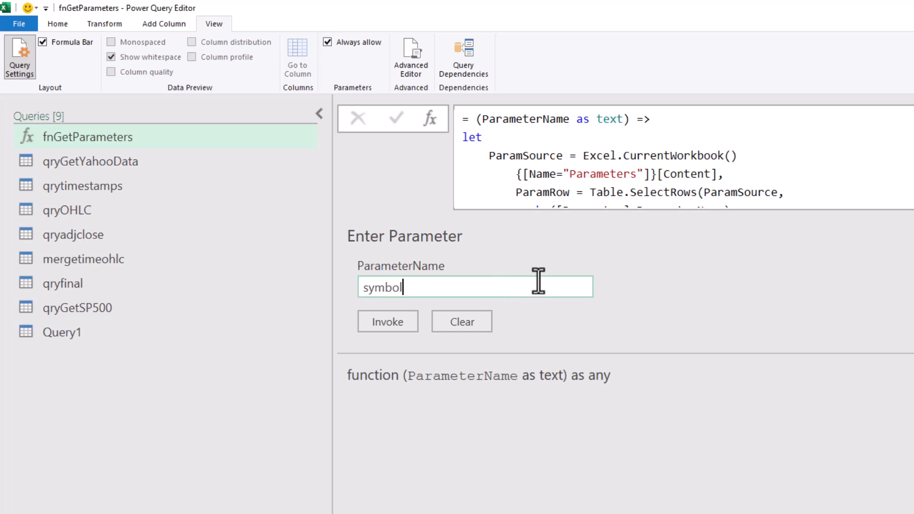
Invoke the fnGetParameters function once with the parameter name symbol and once with Symbol, and inspect the second call's result and formula
left_click(385, 321)
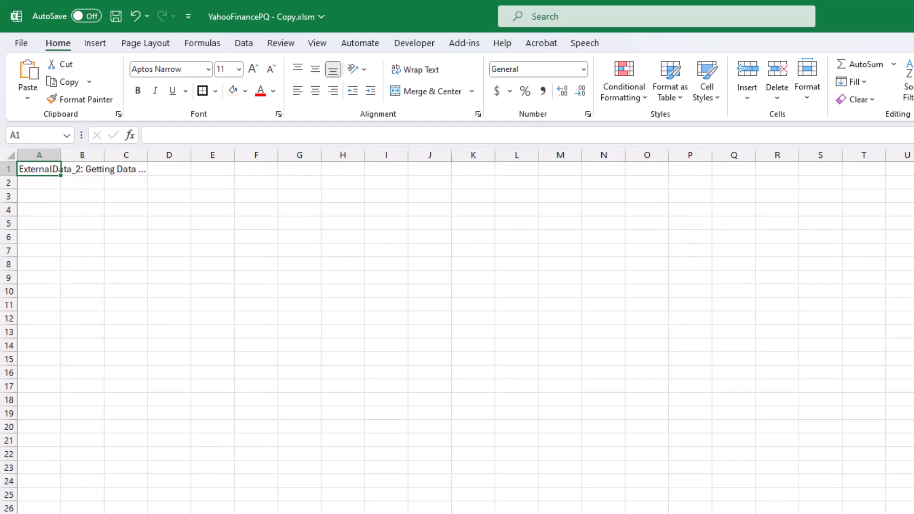
left_click(299, 264)
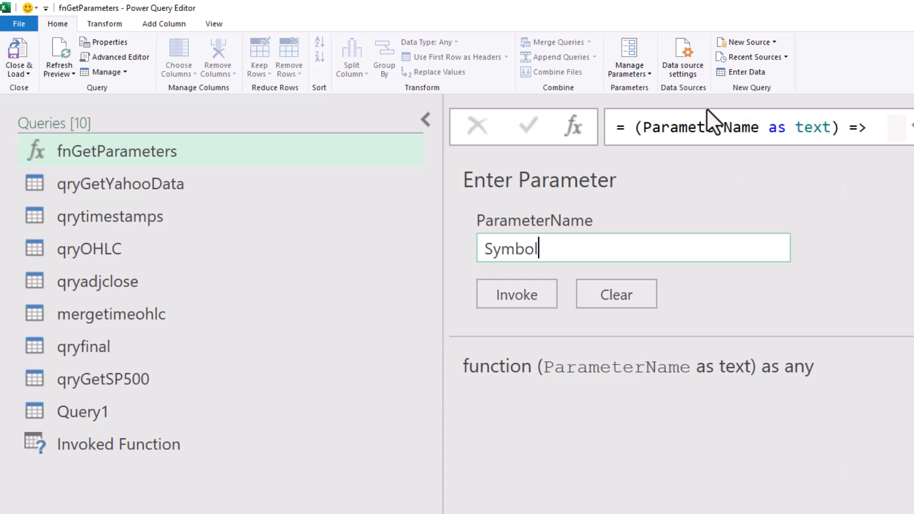
left_click(510, 296)
left_click_drag(502, 169, 449, 167)
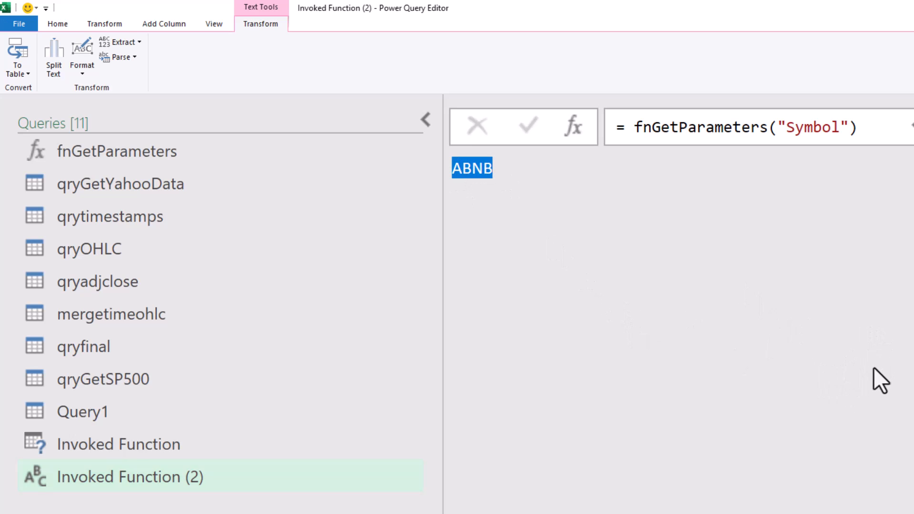
key("alt+v")
key("a")
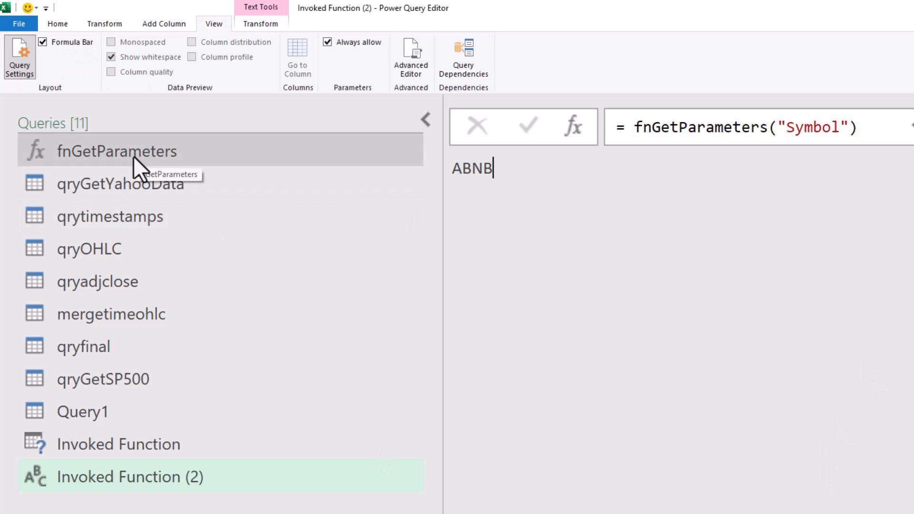
double_click(803, 128)
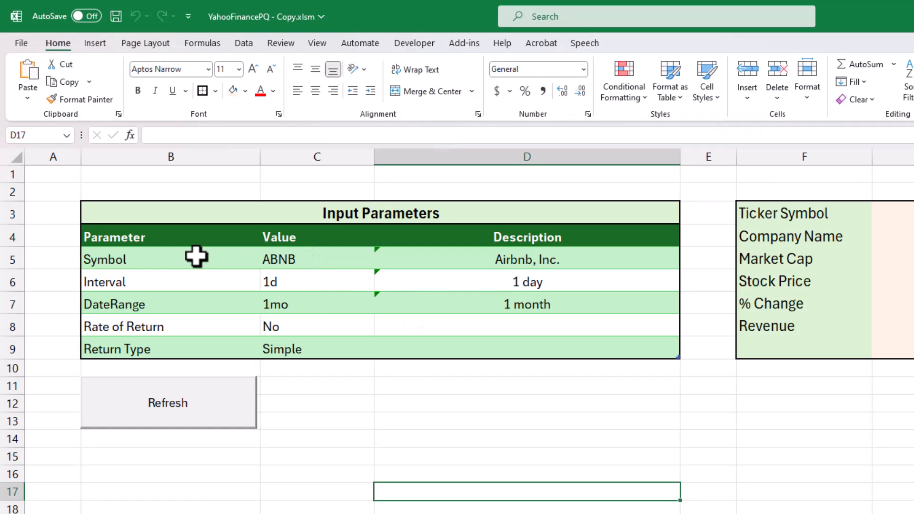
Review the parameter names from Symbol to Return Type in the Input Parameters table on the worksheet
left_click(106, 258)
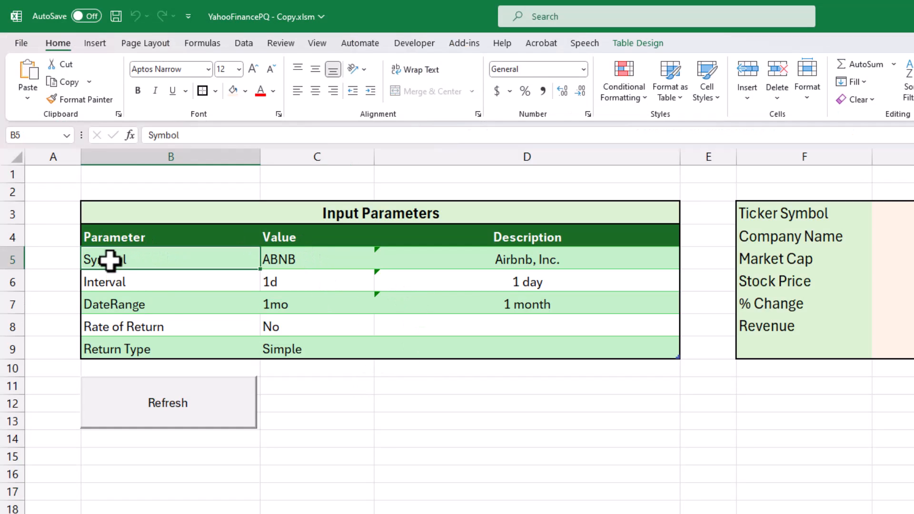
left_click(123, 284)
left_click(123, 306)
left_click(126, 326)
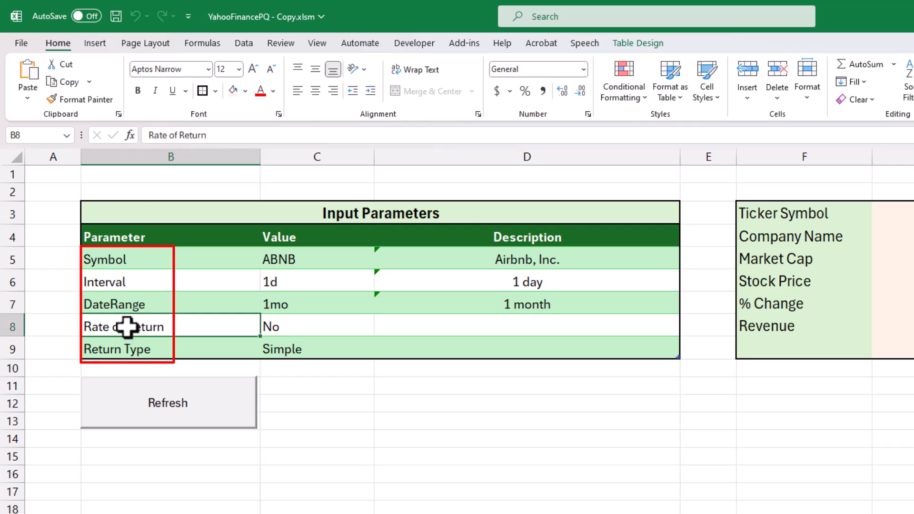
left_click(126, 349)
left_click(480, 471)
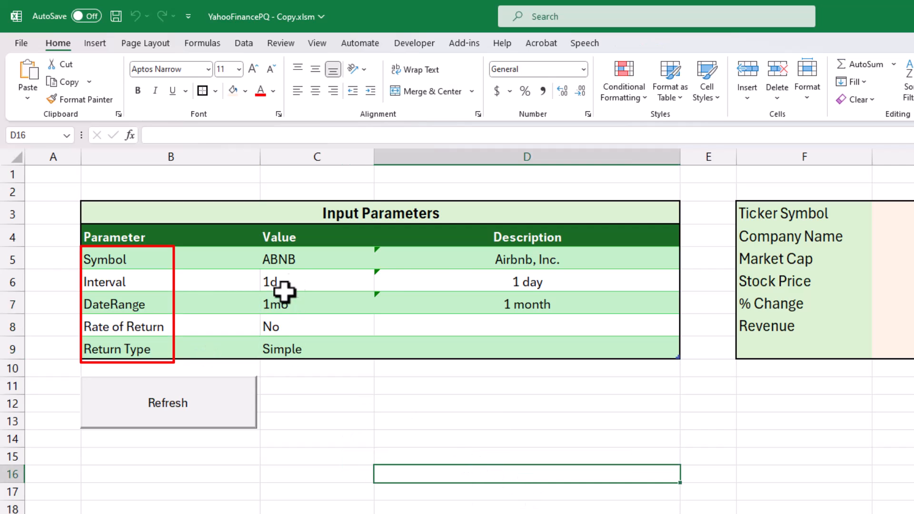
Review the value cells for Symbol, Interval and DateRange in the Input Parameters table
left_click(820, 469)
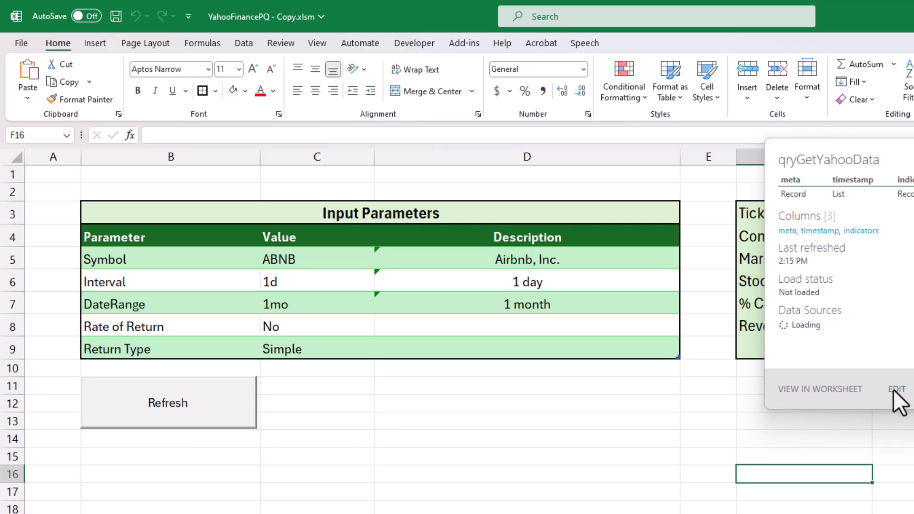
left_click(571, 468)
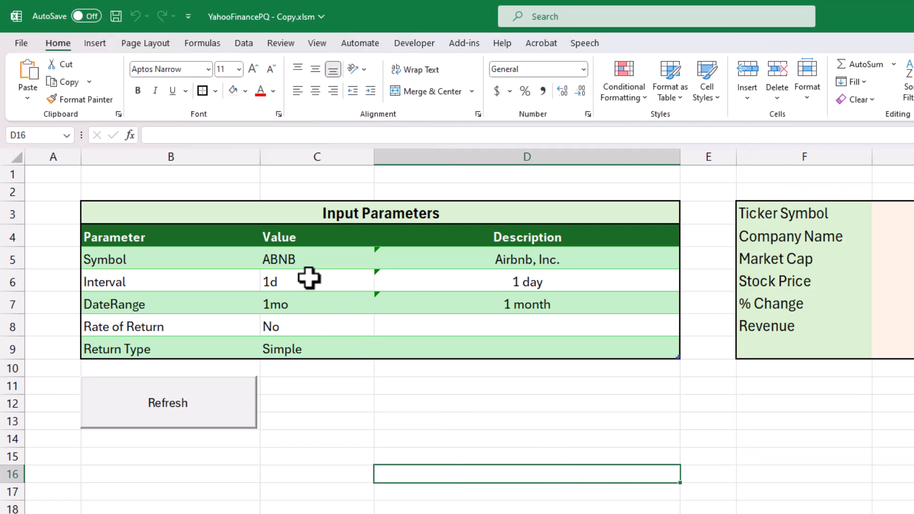
left_click(302, 259)
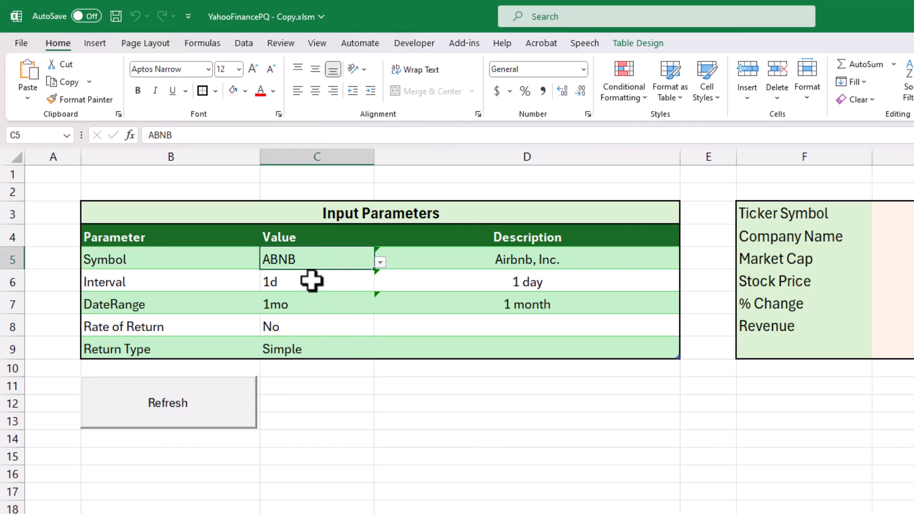
left_click(310, 281)
left_click(298, 303)
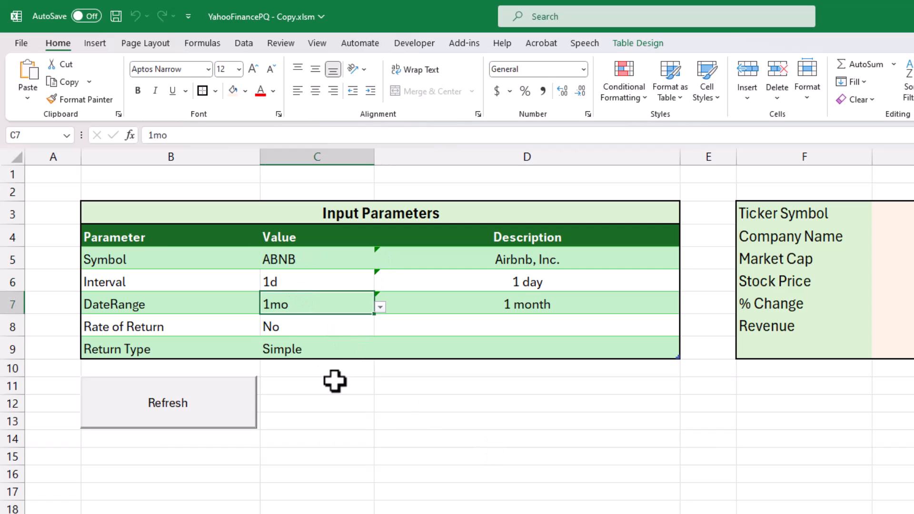
left_click(475, 508)
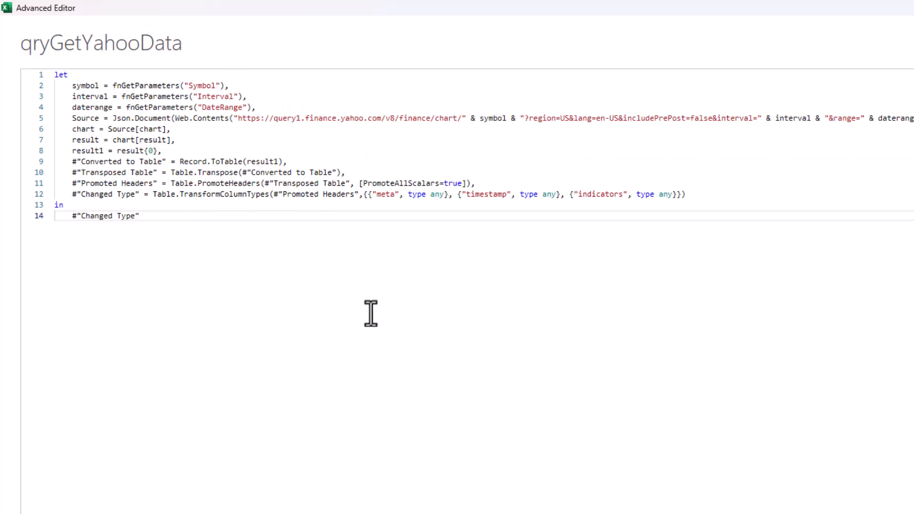
Examine how the qryGetYahooData code assigns the symbol, interval and daterange variables through fnGetParameters calls
scroll(371, 312, "up", 5)
double_click(153, 156)
left_click_drag(135, 134, 104, 129)
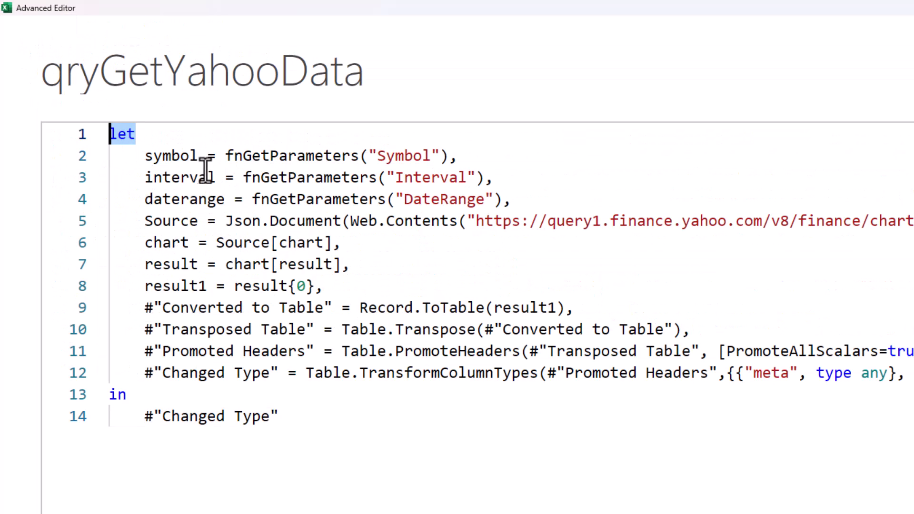
double_click(171, 156)
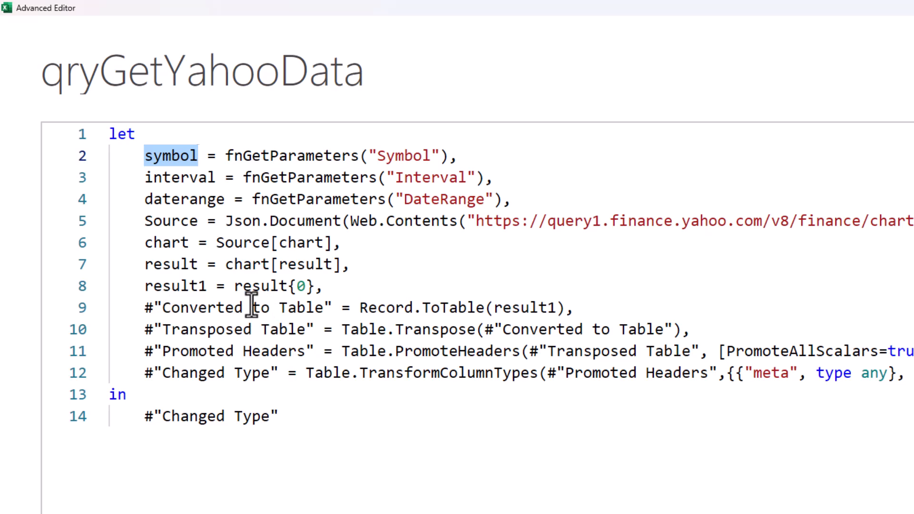
double_click(275, 155)
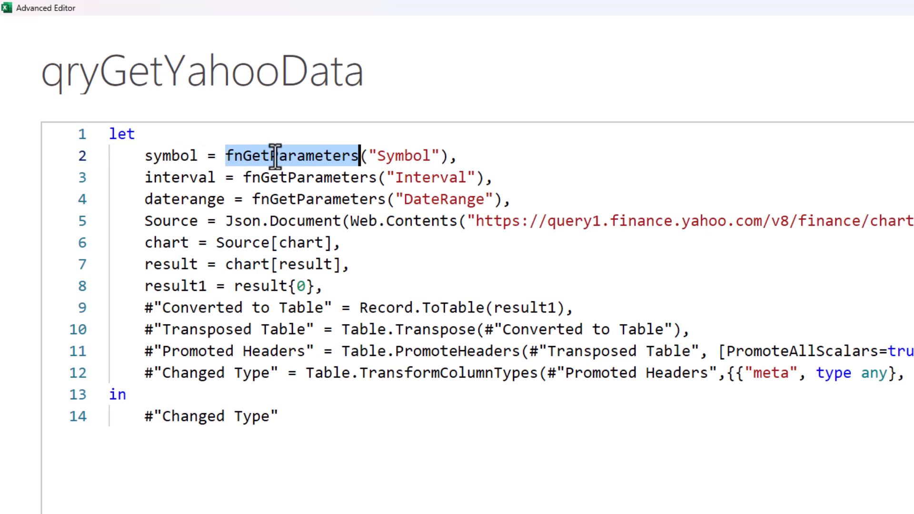
double_click(403, 156)
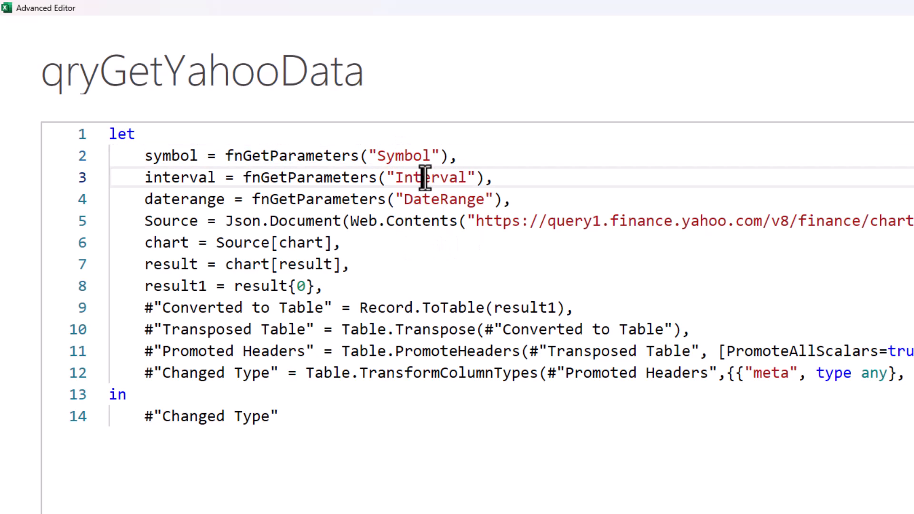
double_click(424, 177)
double_click(439, 199)
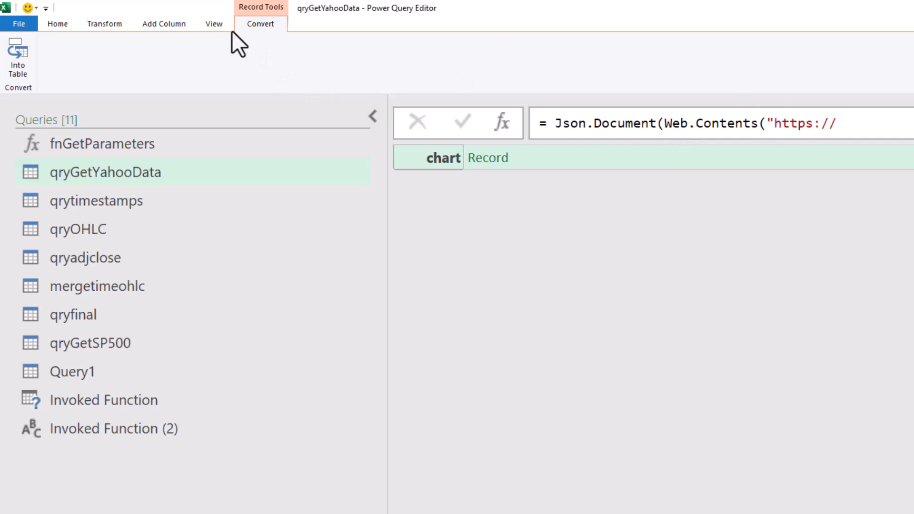
Open the full code of qryGetYahooData and examine the Source line's Json.Document and Web.Contents functions and its base URL
left_click(214, 25)
left_click(410, 55)
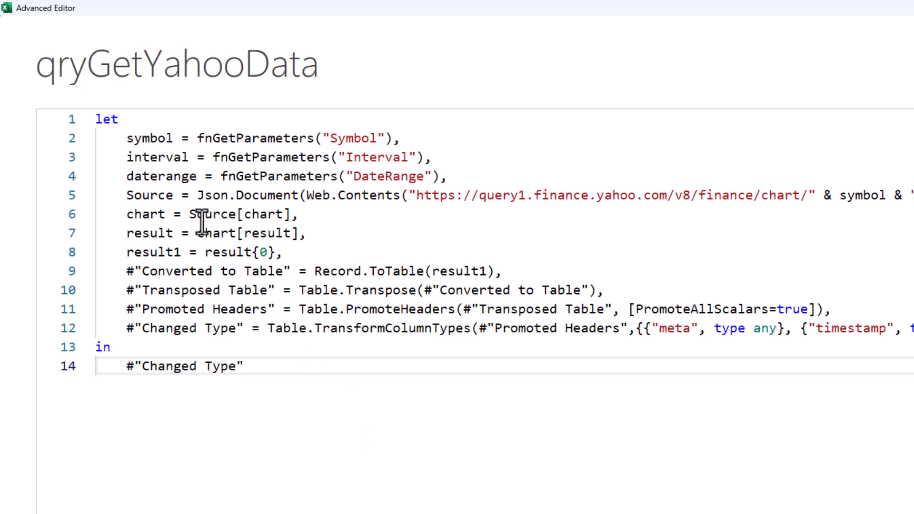
double_click(151, 195)
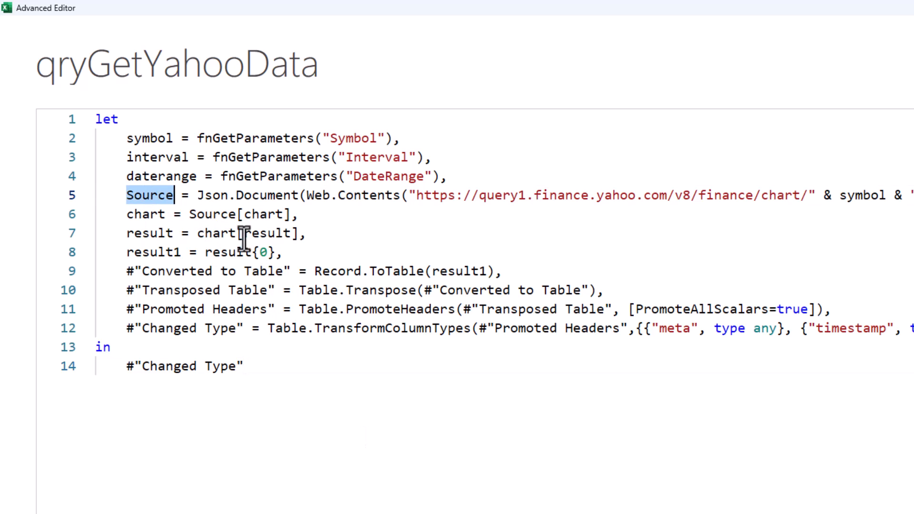
double_click(210, 195)
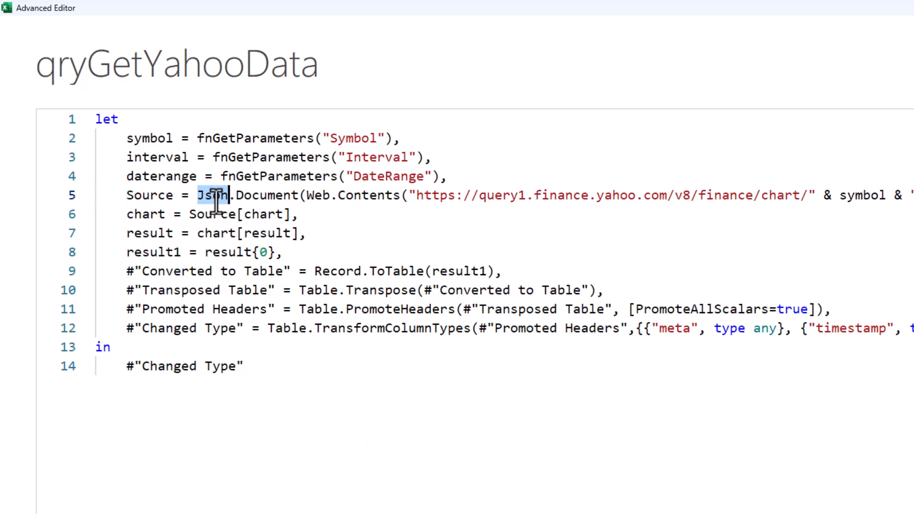
double_click(254, 196)
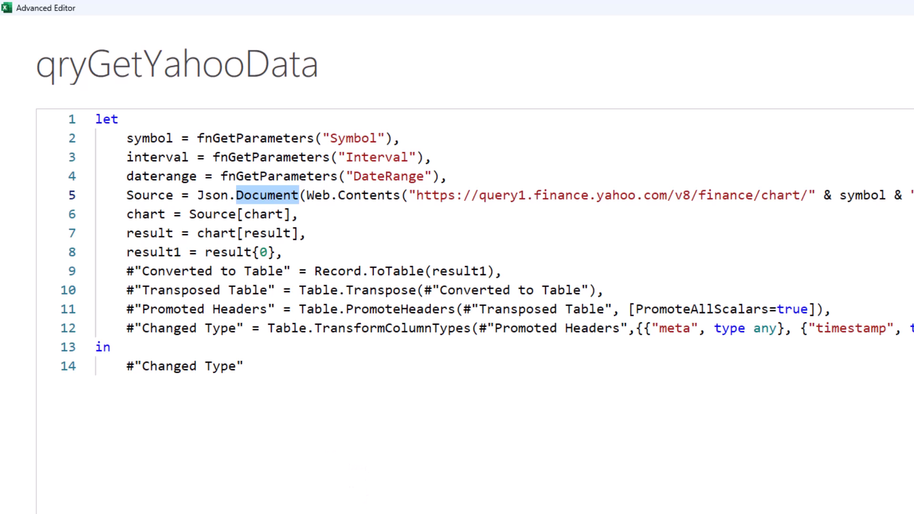
scroll(504, 243, "right", 4)
scroll(120, 199, "left", 2)
left_click(260, 196)
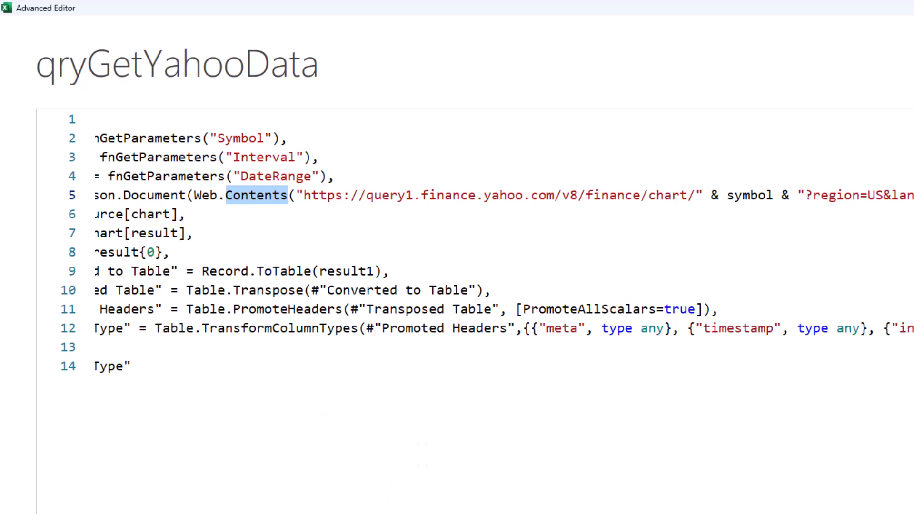
scroll(503, 252, "right", 1)
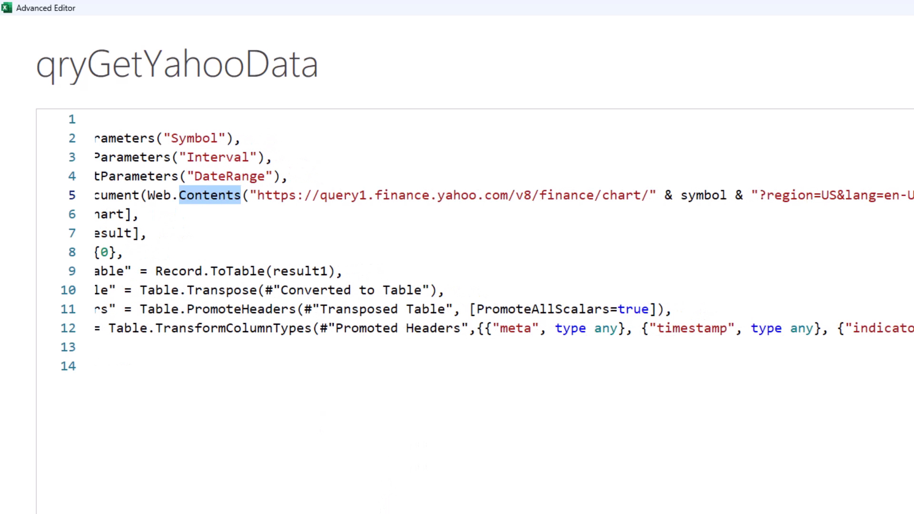
scroll(504, 233, "right", 2)
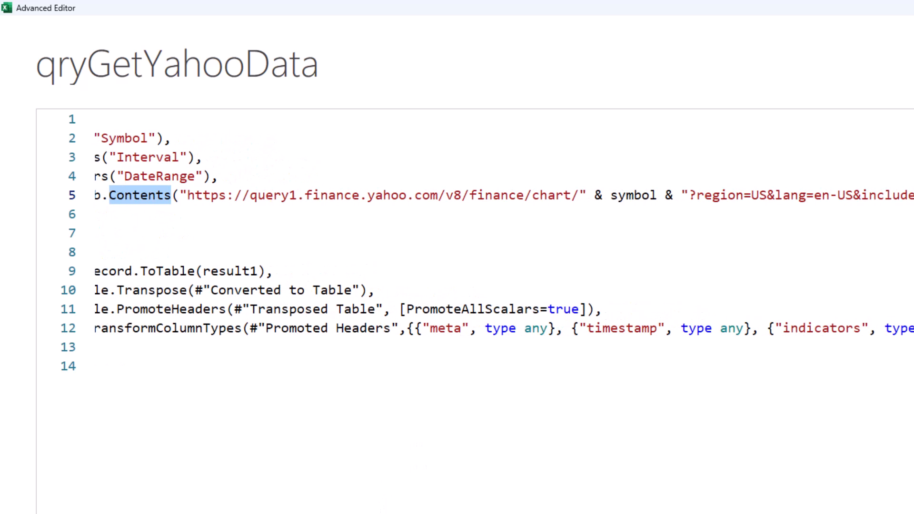
left_click_drag(584, 196, 186, 196)
left_click(515, 431)
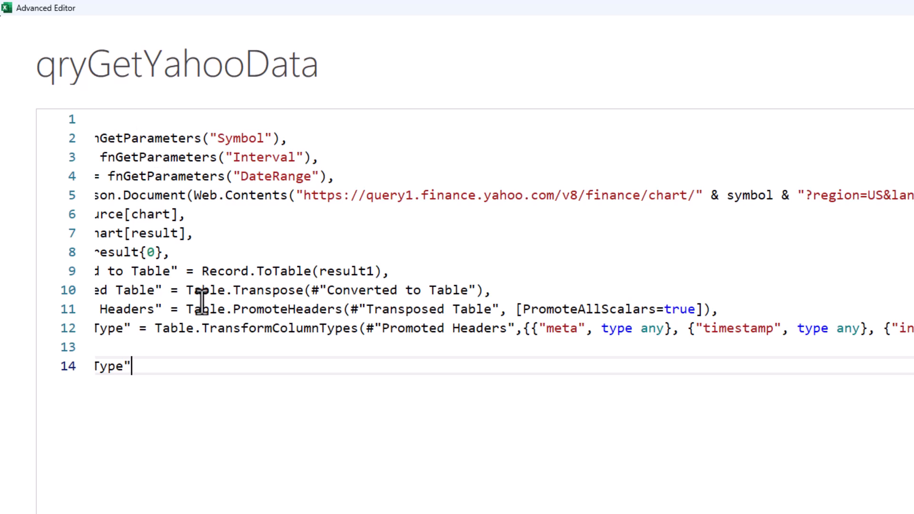
Trace the symbol, interval and daterange variables to the & operator that joins symbol to the URL in the Source line
scroll(194, 179, "left", 5)
left_click(132, 138)
left_click(135, 157)
key("Down")
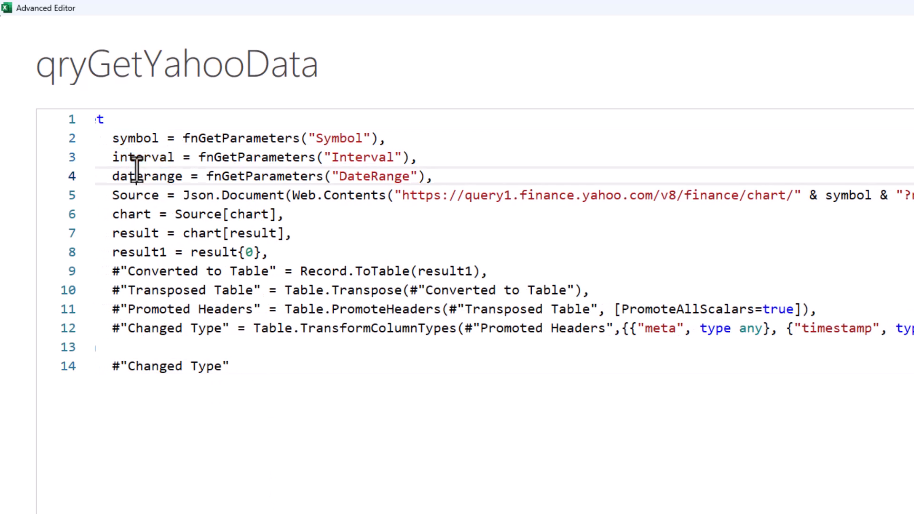
left_click(812, 195)
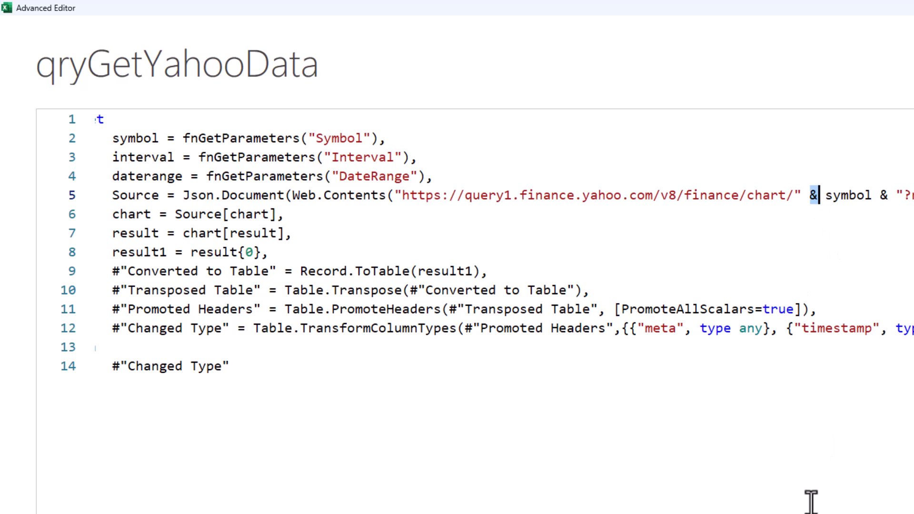
Examine how the rest of the Source line's URL joins symbol, interval and daterange with the region, interval and range query strings
scroll(504, 251, "right", 3)
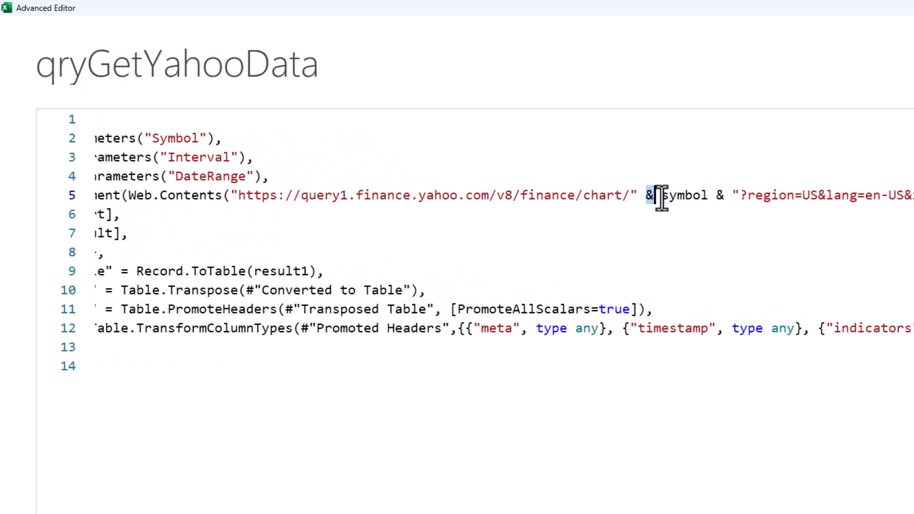
left_click_drag(661, 197, 741, 191)
scroll(877, 302, "right", 10)
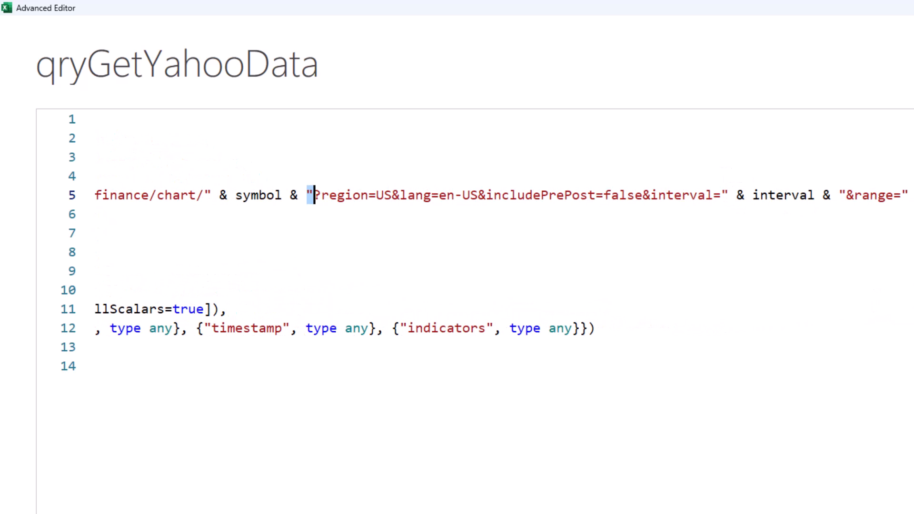
scroll(475, 261, "right", 4)
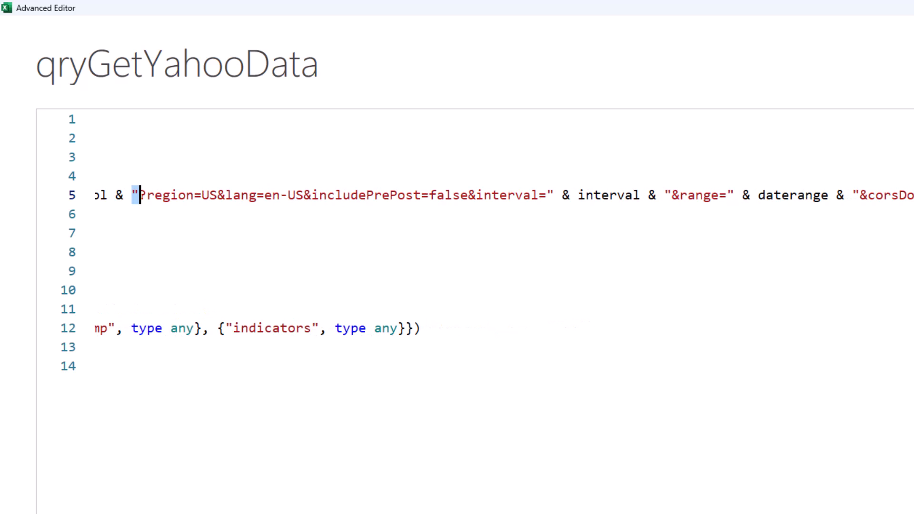
scroll(476, 262, "left", 15)
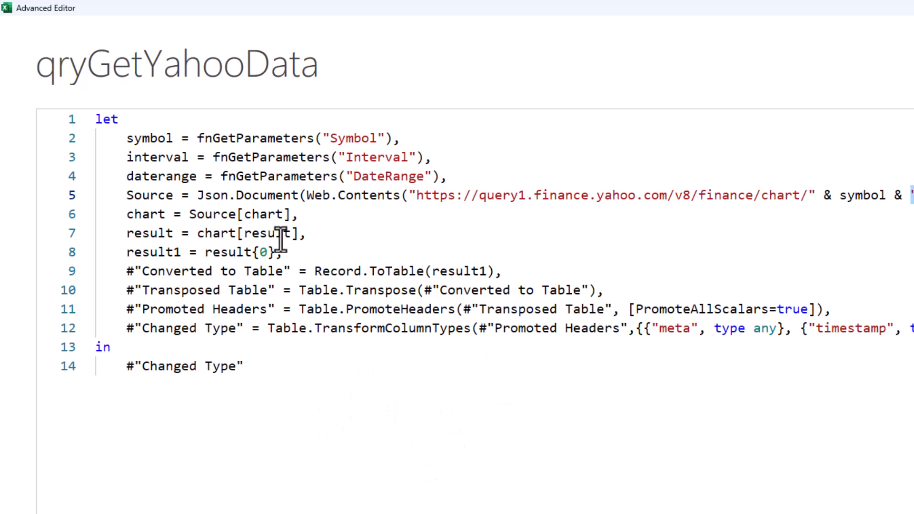
Trace how the chart and result lines of the qryGetYahooData code drill down from Source through the chart and result fields
double_click(221, 214)
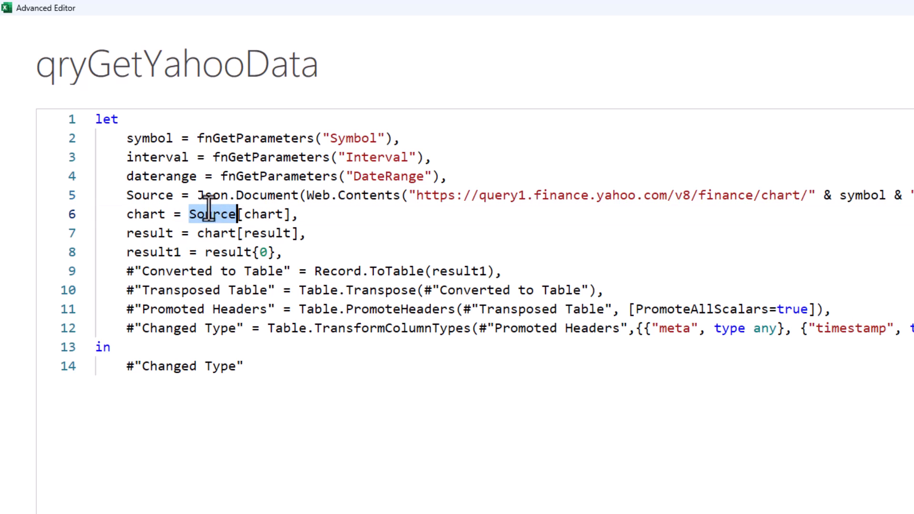
double_click(152, 196)
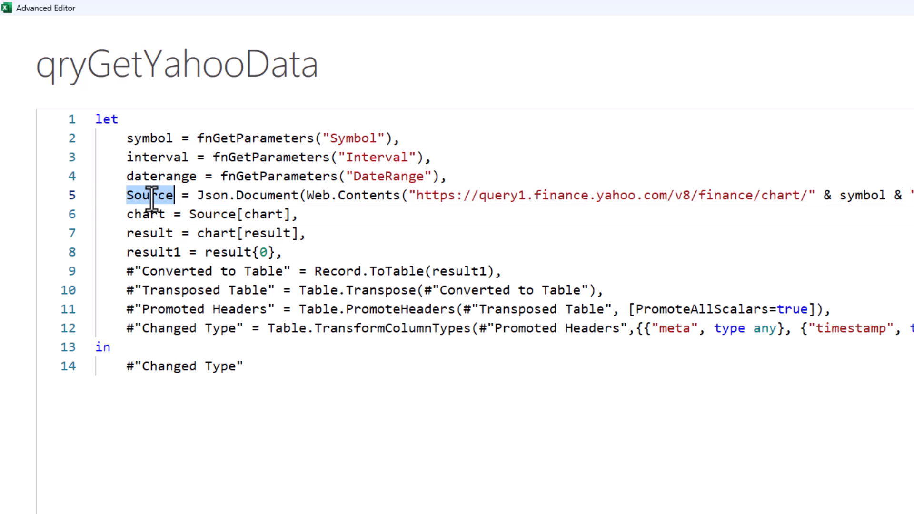
double_click(249, 215)
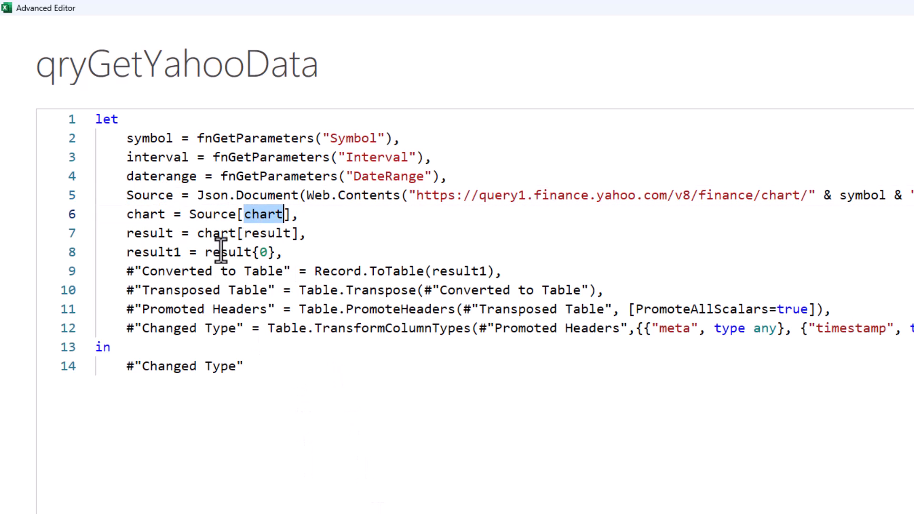
left_click(145, 214)
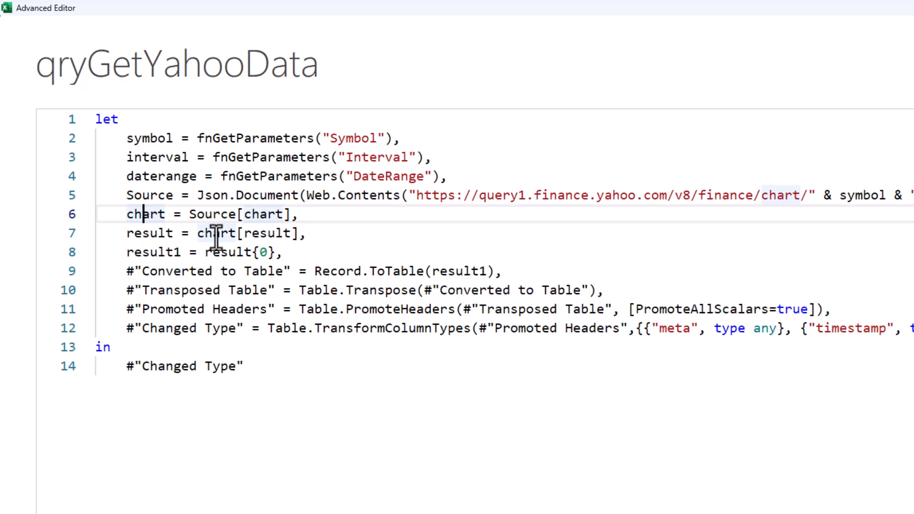
double_click(259, 234)
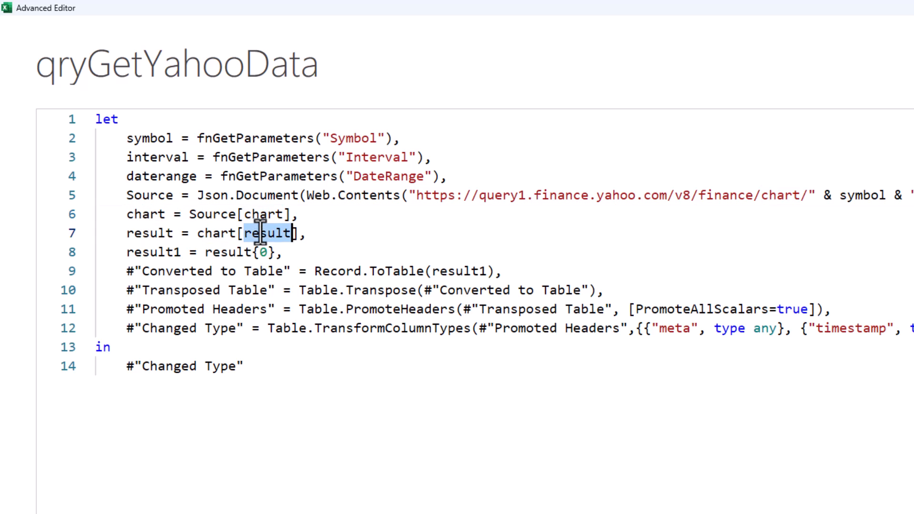
left_click(421, 486)
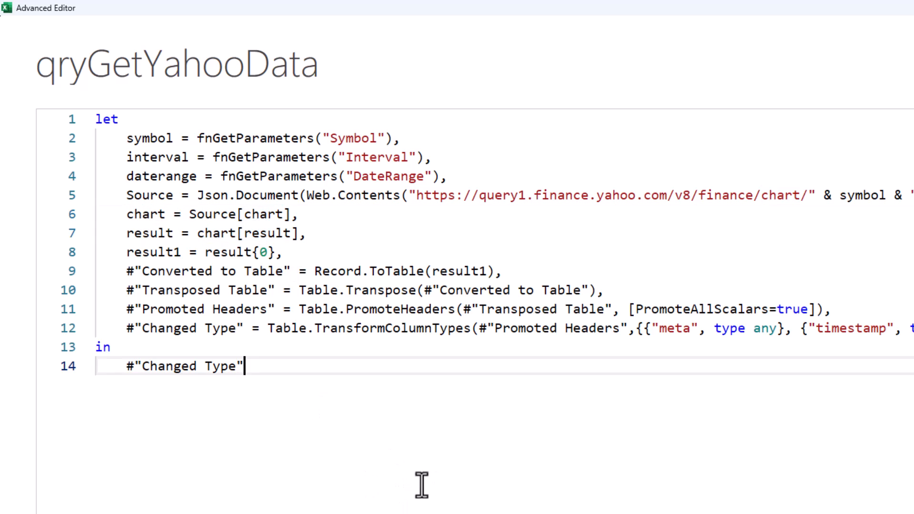
Trace how the result1 line extracts result{0} and how Record.ToTable converts result1 in the Converted to Table line
double_click(153, 233)
double_click(236, 252)
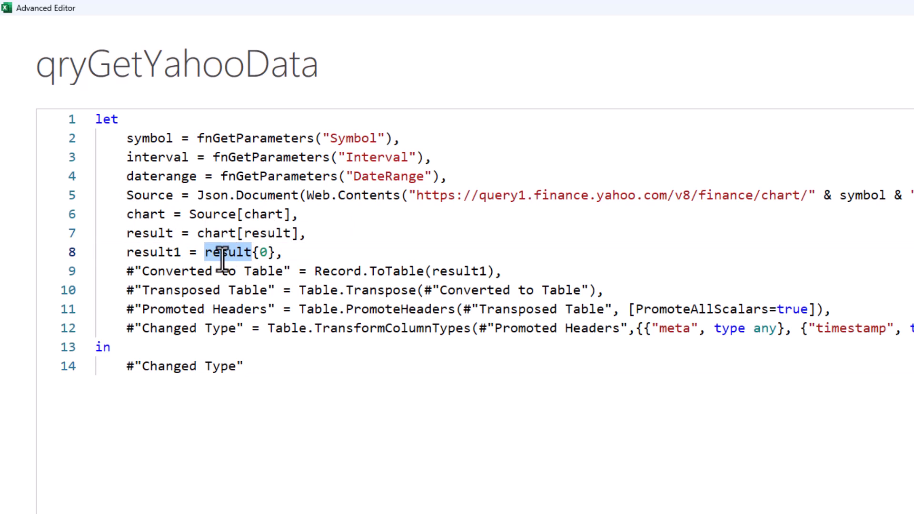
double_click(161, 252)
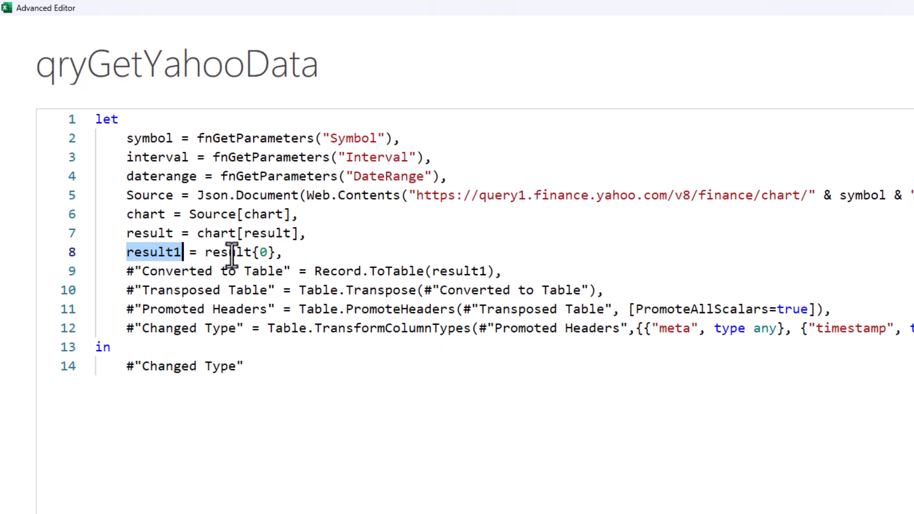
left_click_drag(204, 252, 276, 252)
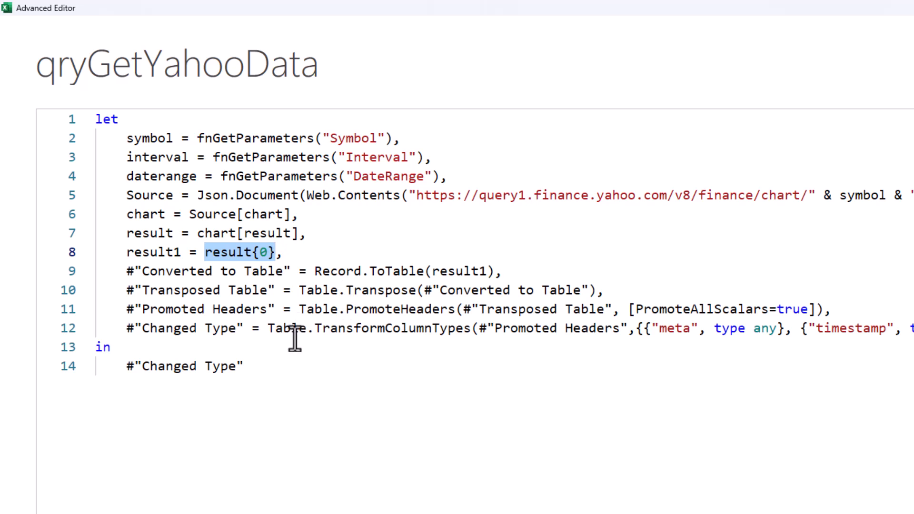
left_click(340, 460)
left_click_drag(315, 271, 504, 271)
Leave the code view and walk through the outputs of qryGetYahooData's Source, chart, result and result1 steps
left_click(654, 372)
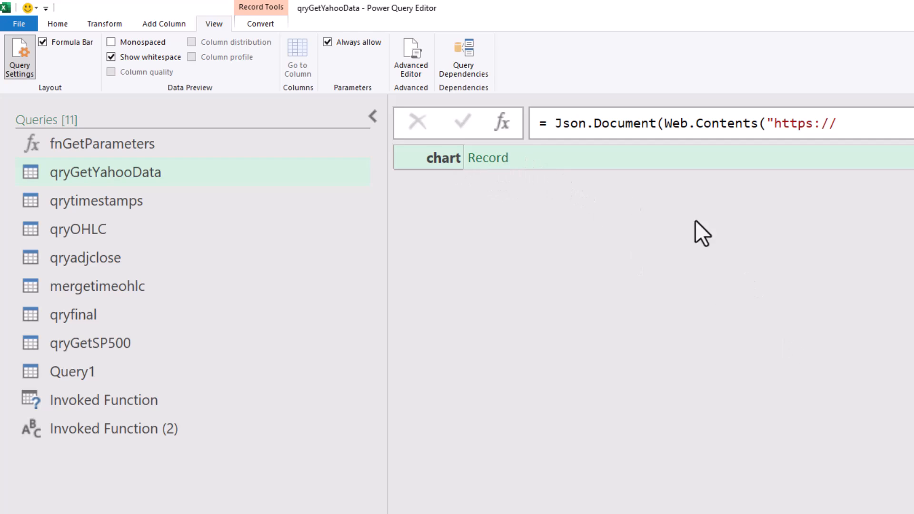
key("Down")
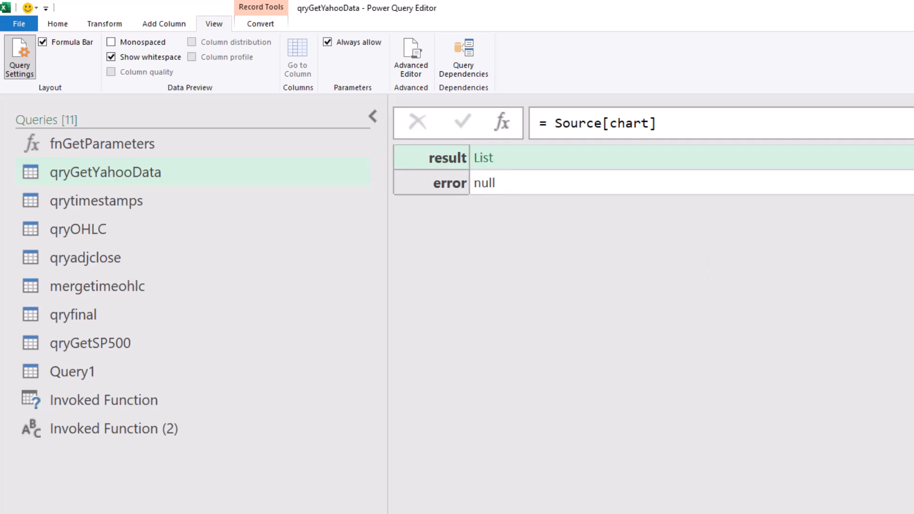
key("Down")
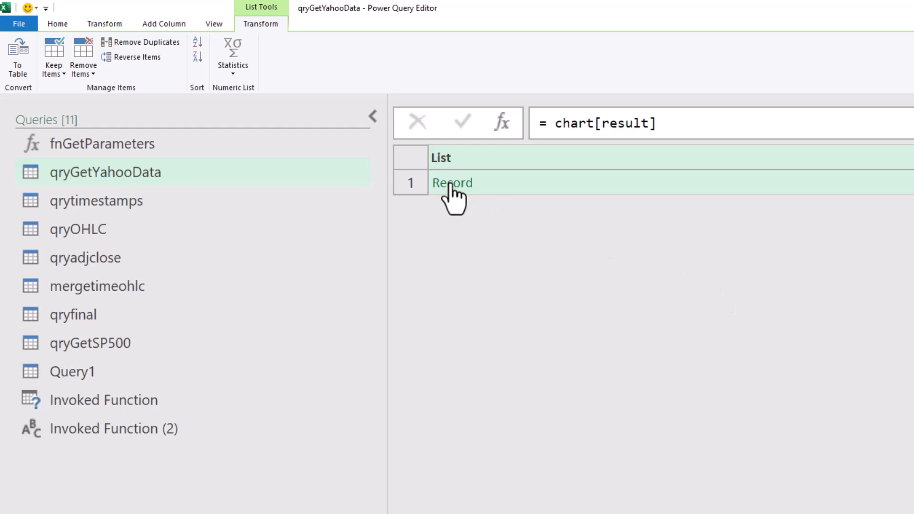
key("Down")
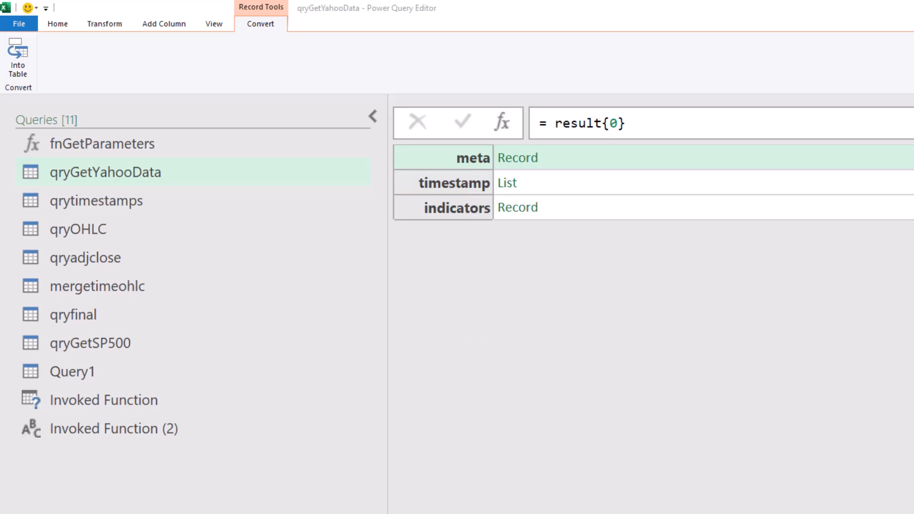
Switch to Insomnia and examine the meta, timestamp and indicators sections of the JSON response
left_click_drag(913, 5, 795, 23)
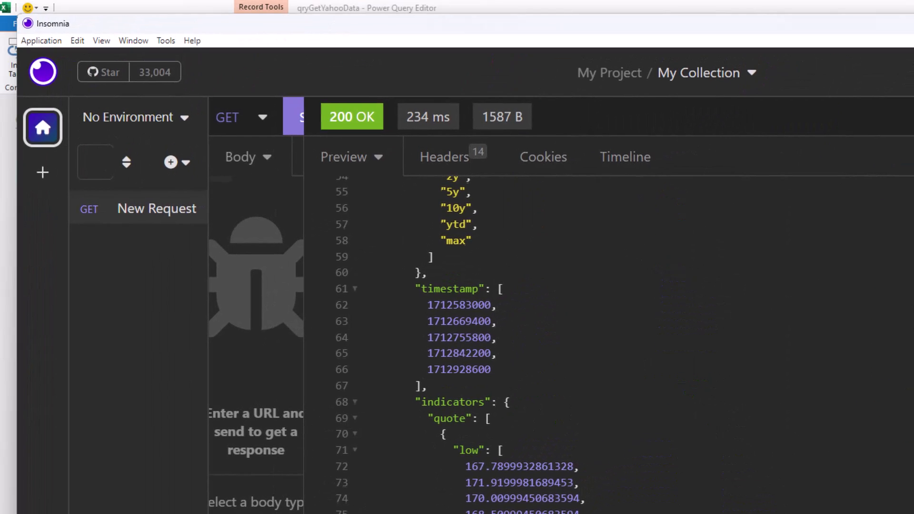
scroll(608, 342, "up", 3)
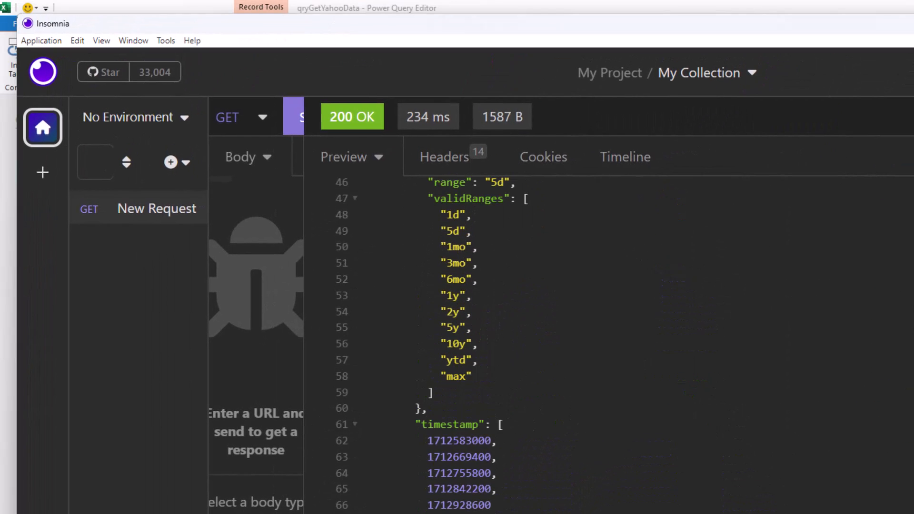
scroll(387, 223, "up", 12)
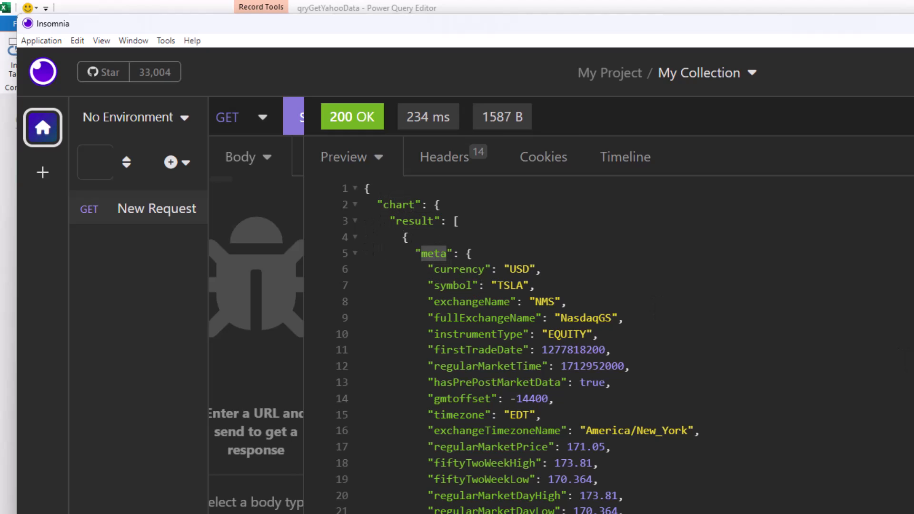
scroll(433, 254, "down", 10)
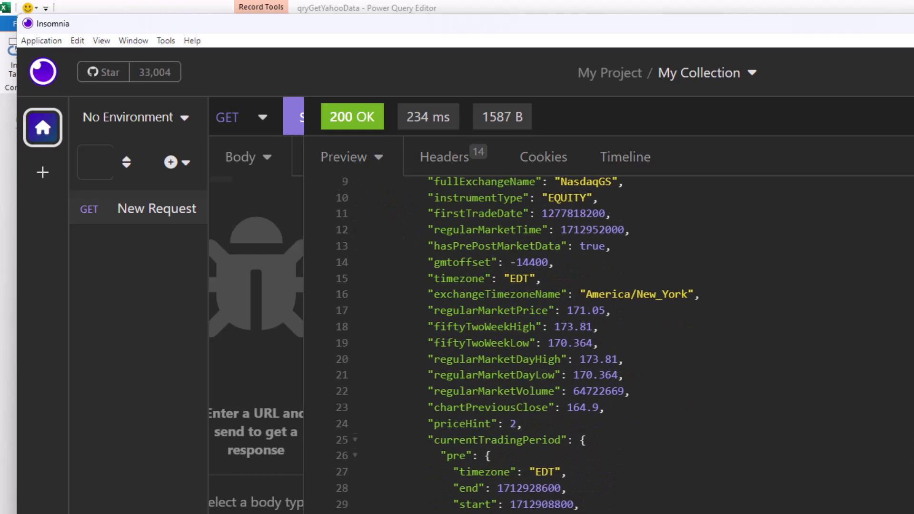
scroll(433, 343, "down", 10)
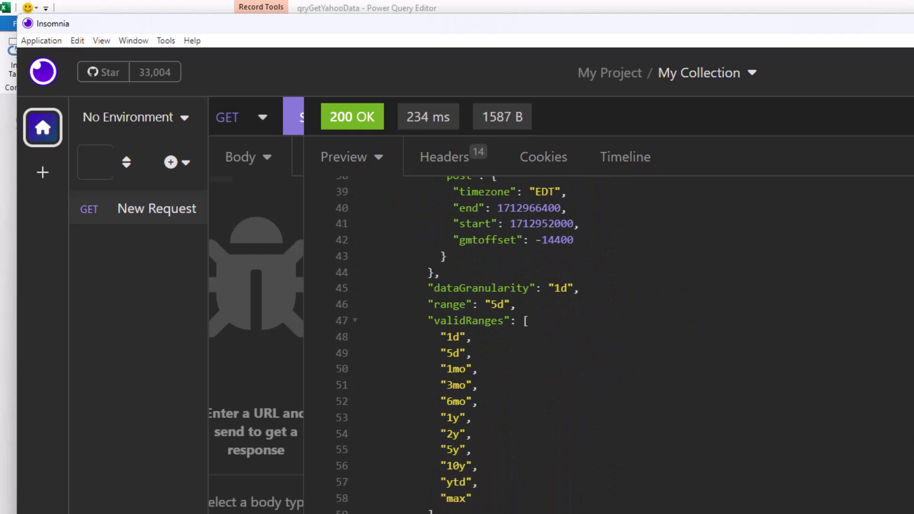
scroll(685, 388, "up", 4)
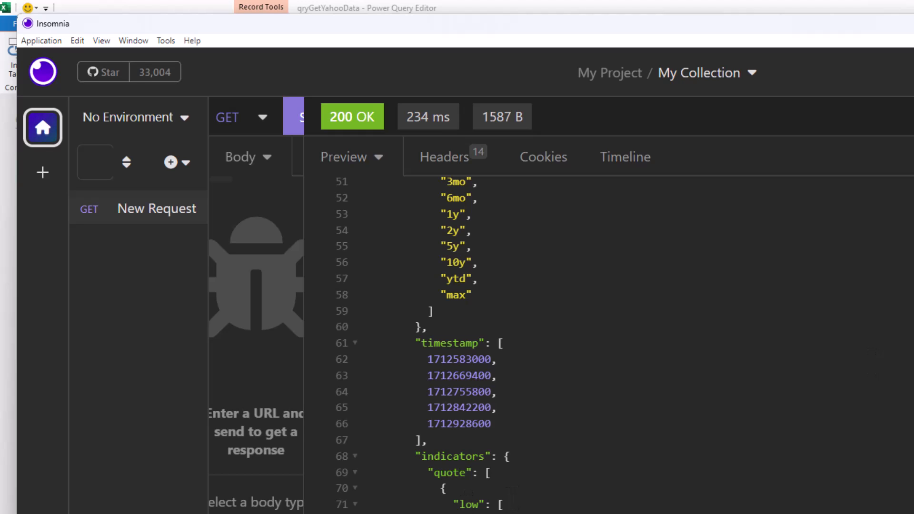
Return to the Power Query Editor and review qryGetYahooData's Record.ToTable, Table.Transpose and Table.TransformColumnTypes steps
key("alt+Tab")
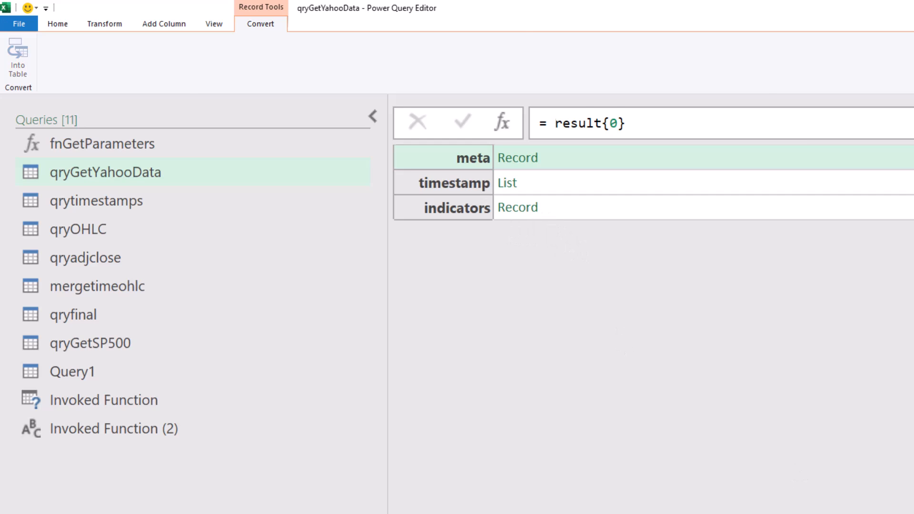
left_click(17, 56)
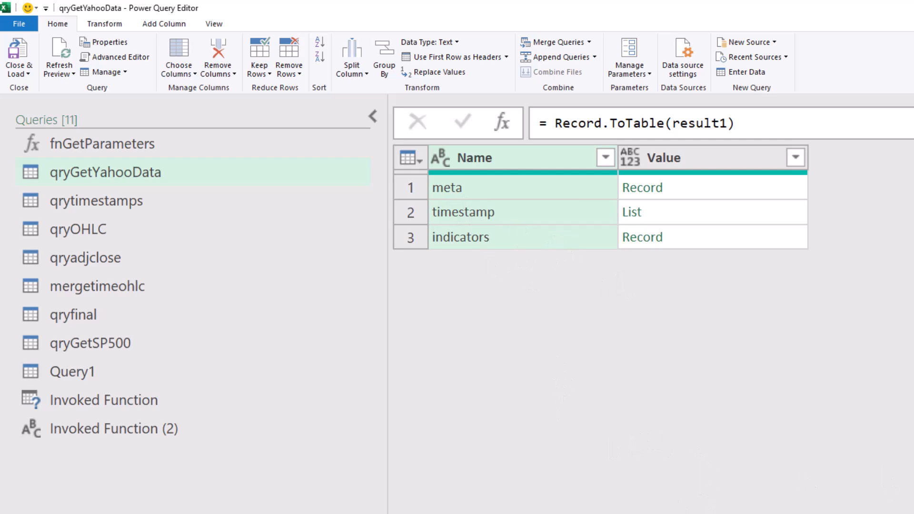
key("Down")
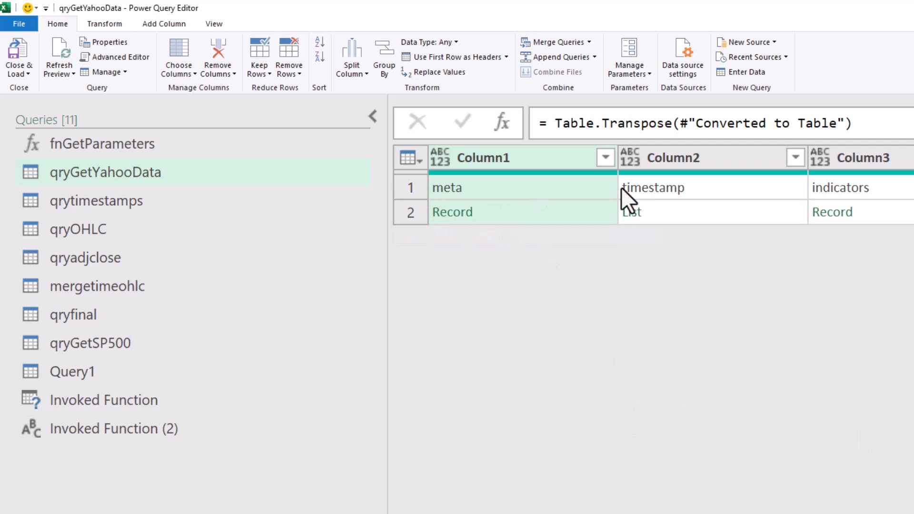
left_click(501, 189)
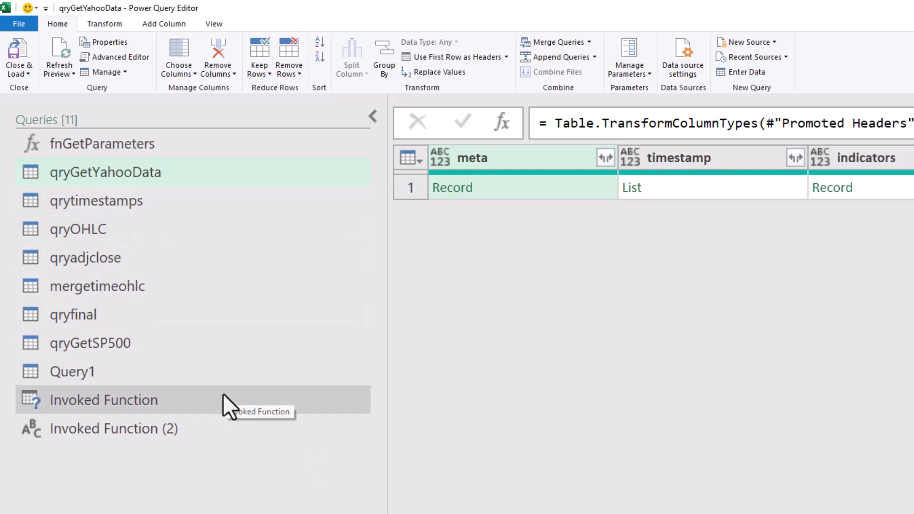
Open the qrytimestamps query and examine how its symbol step's formula qryGetYahooData[meta]{0}[symbol] references the earlier query
left_click(102, 203)
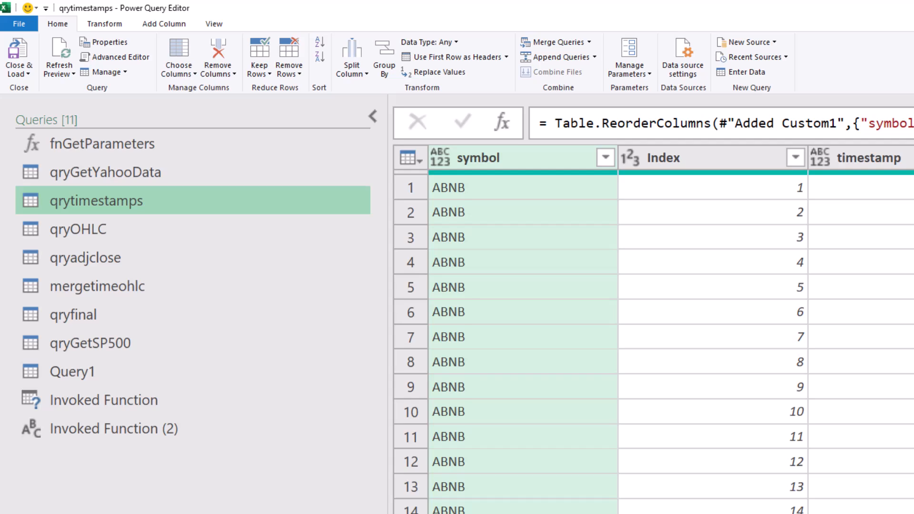
left_click(911, 286)
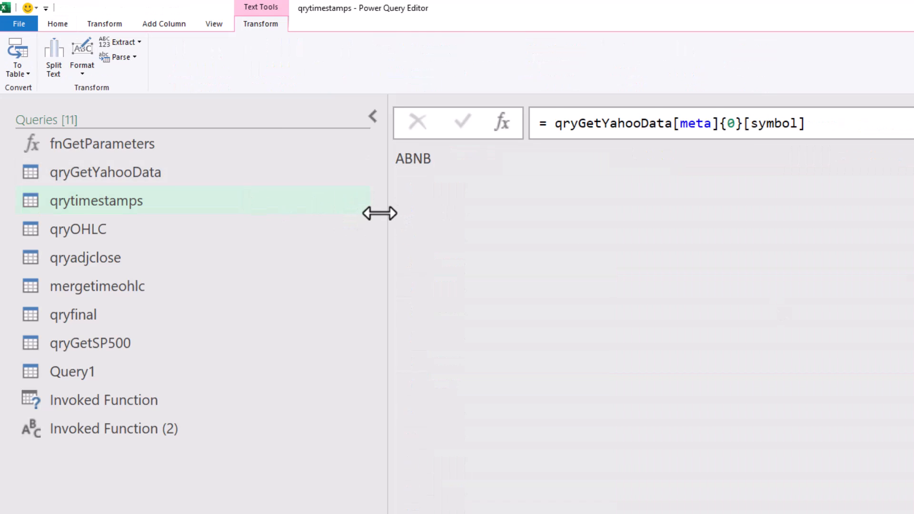
left_click_drag(384, 212, 333, 227)
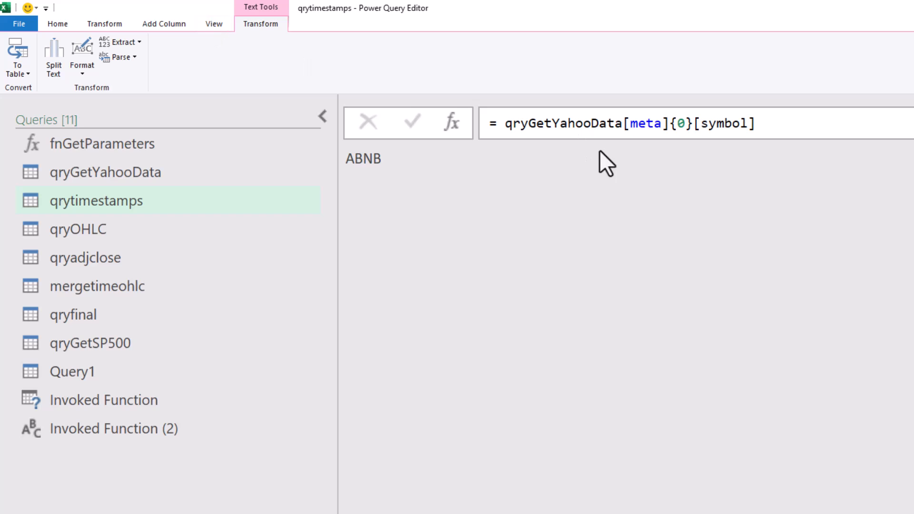
double_click(567, 124)
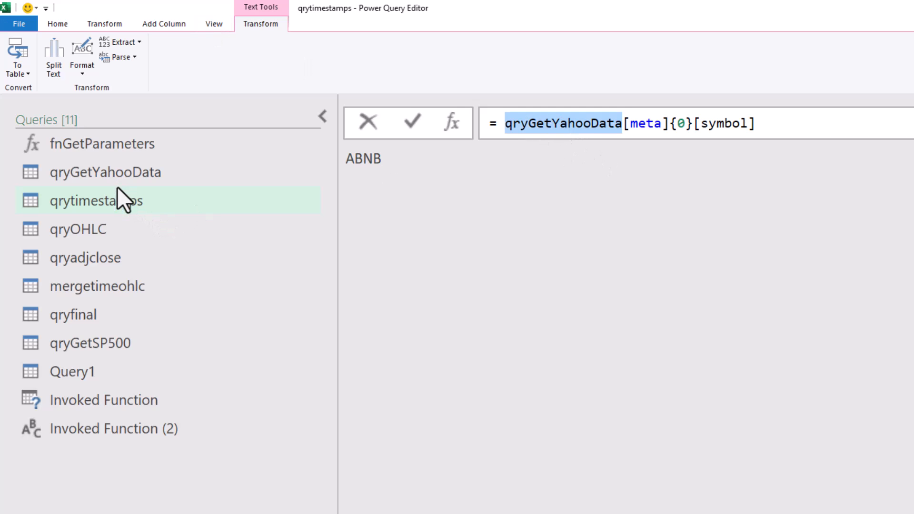
double_click(645, 124)
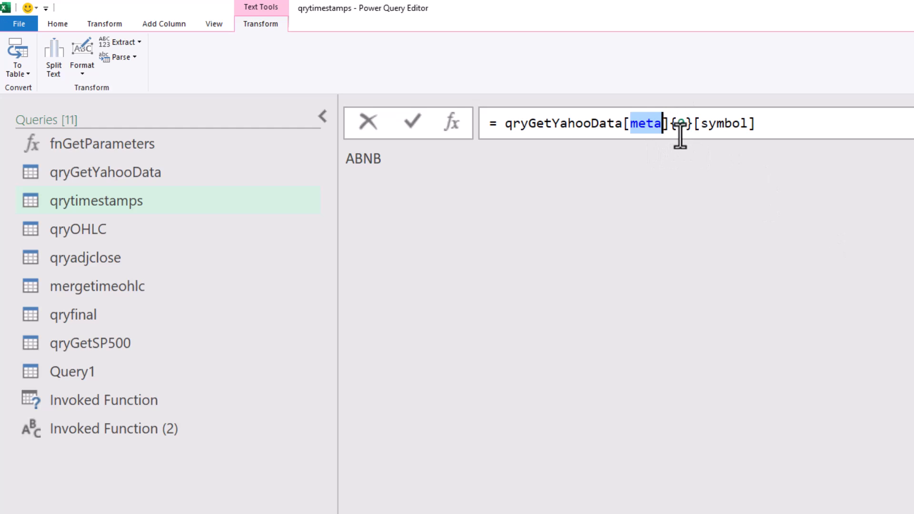
double_click(723, 124)
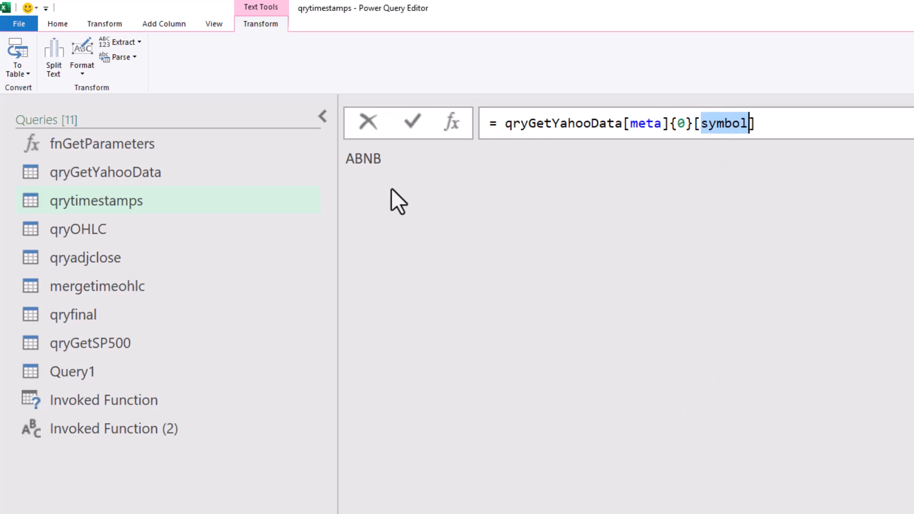
left_click_drag(388, 166, 335, 167)
Review qrytimestamps' Source and Converted to Table steps, enlarging the formula area to read the full Table.FromList formula
left_click(437, 208)
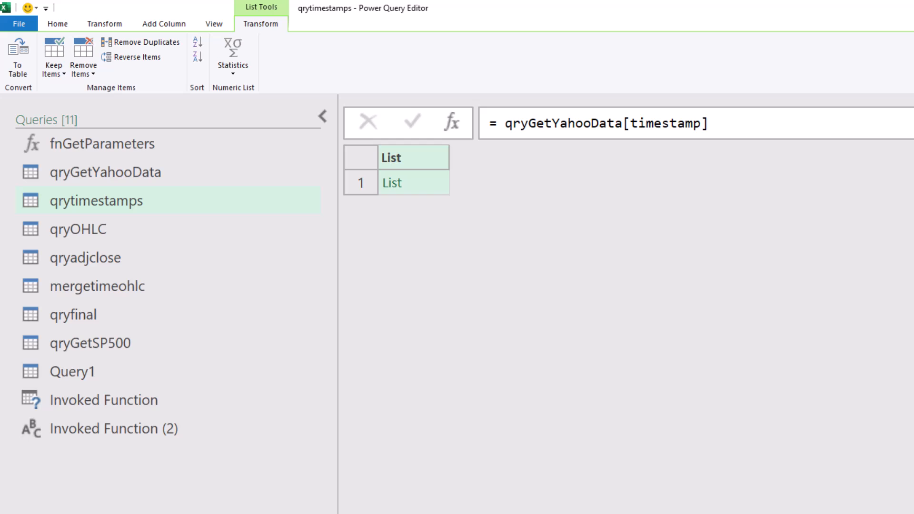
key("Down")
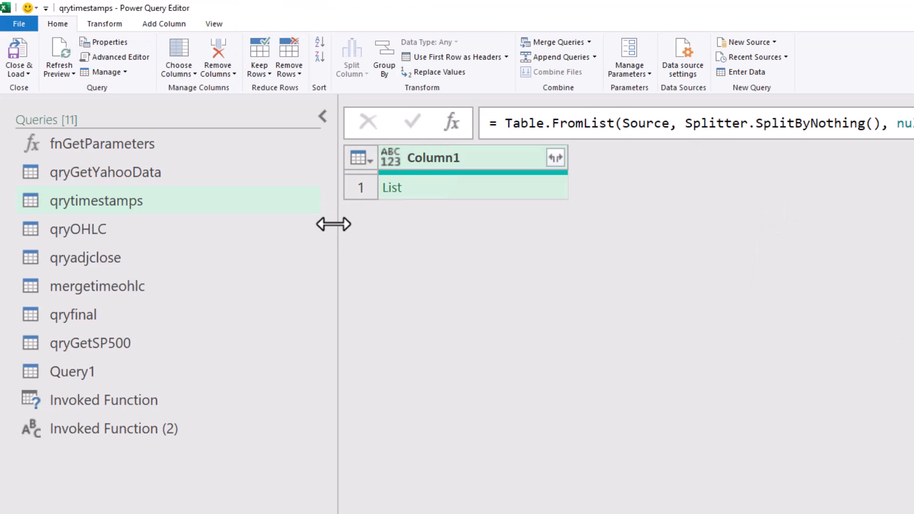
left_click_drag(337, 225, 147, 244)
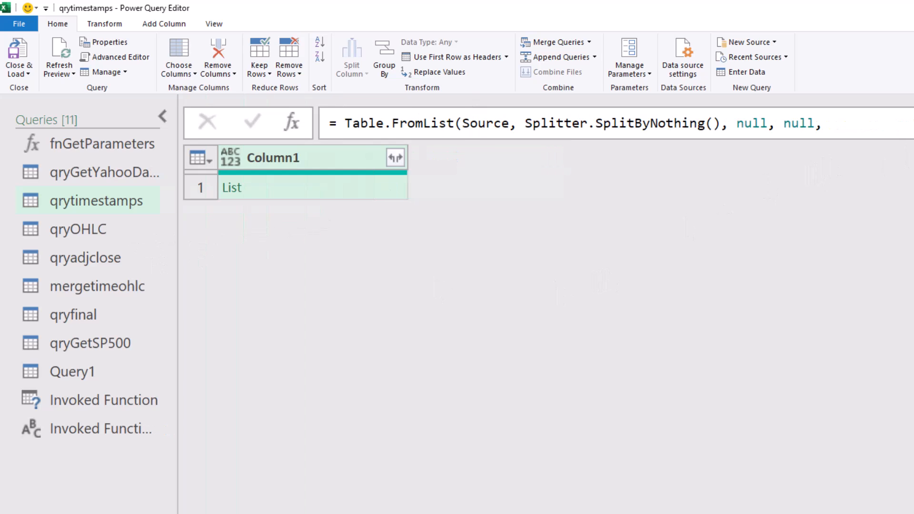
left_click(910, 123)
left_click(669, 165)
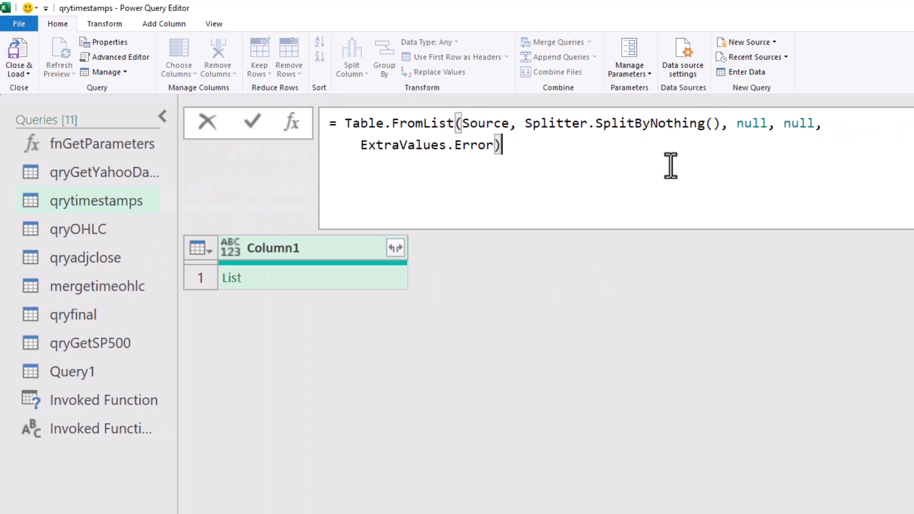
left_click(717, 358)
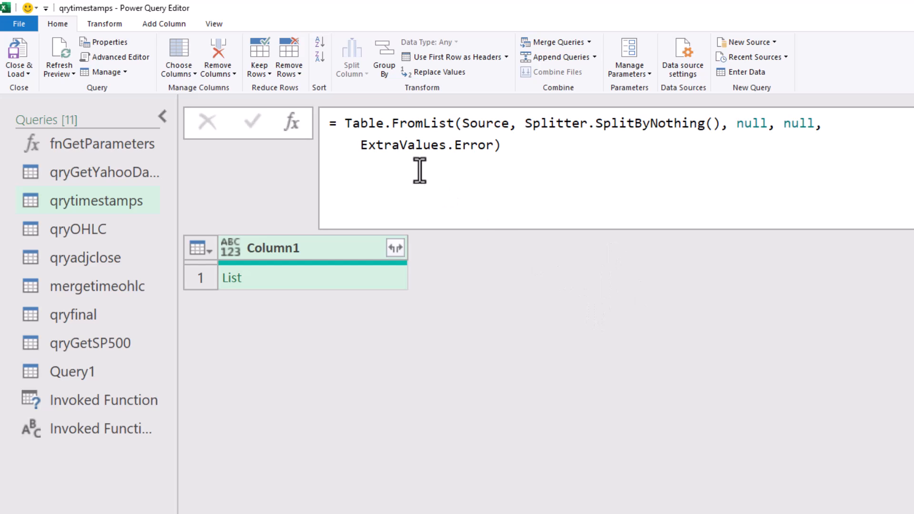
double_click(494, 122)
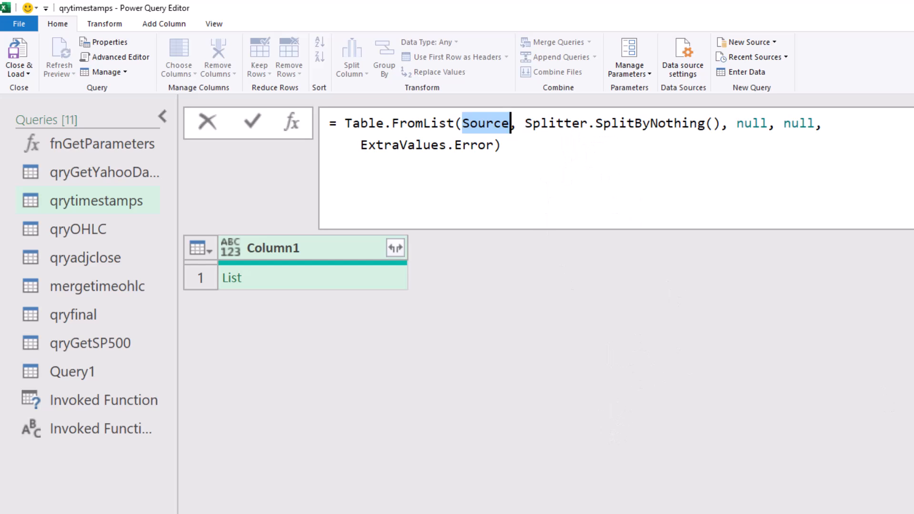
key("Escape")
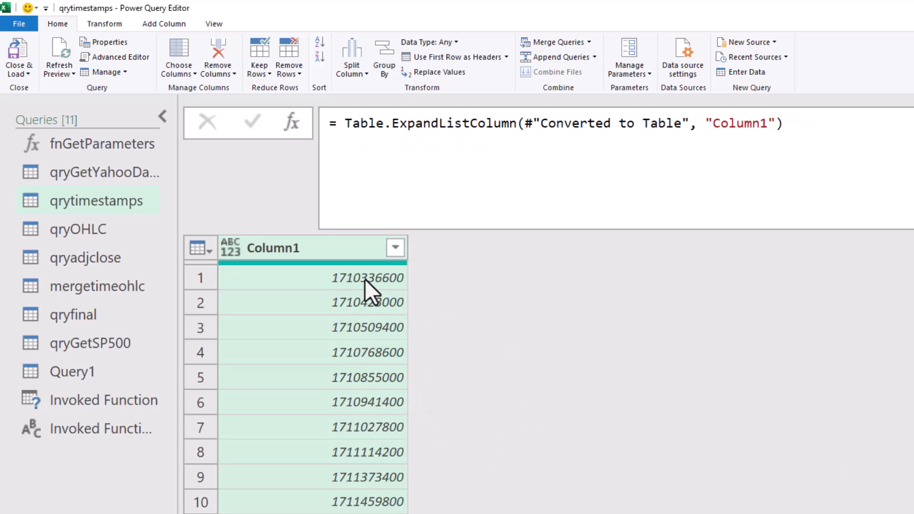
Examine the individual timestamp rows that the Table.ExpandListColumn step produces in Column1
left_click(352, 281)
left_click(344, 305)
left_click(341, 353)
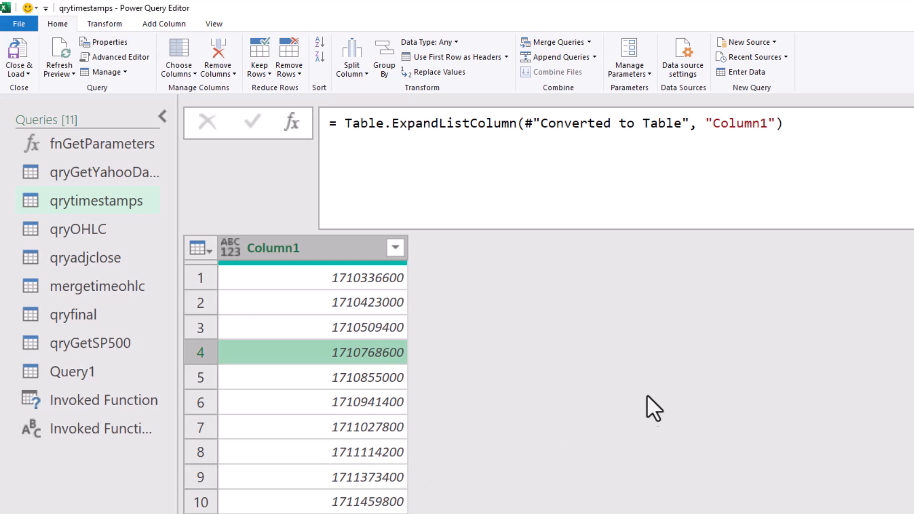
scroll(705, 424, "down", 1)
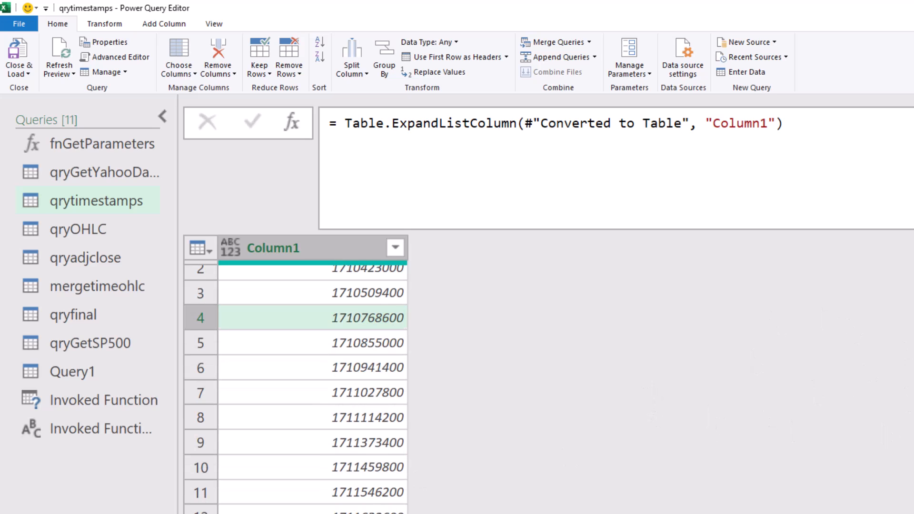
scroll(312, 380, "up", 1)
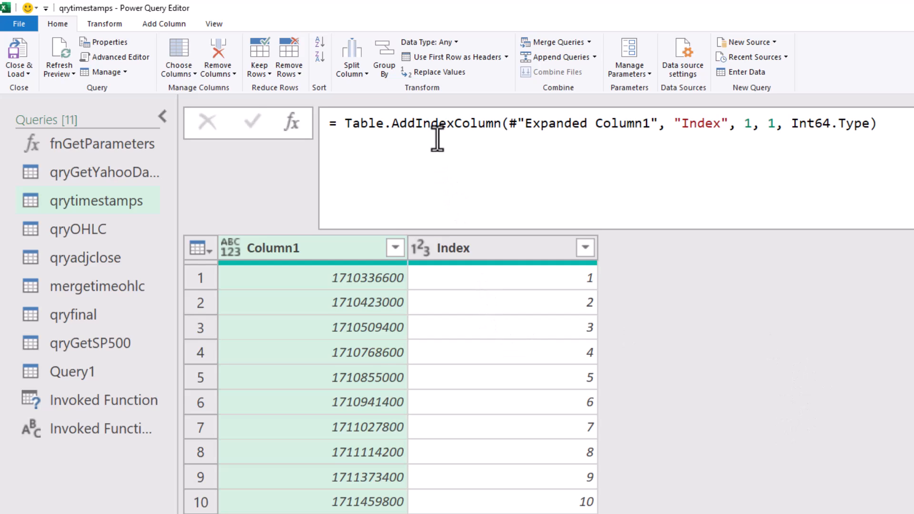
Review the Table.AddIndexColumn, Table.ReorderColumns and Table.RenameColumns steps of qrytimestamps
double_click(434, 122)
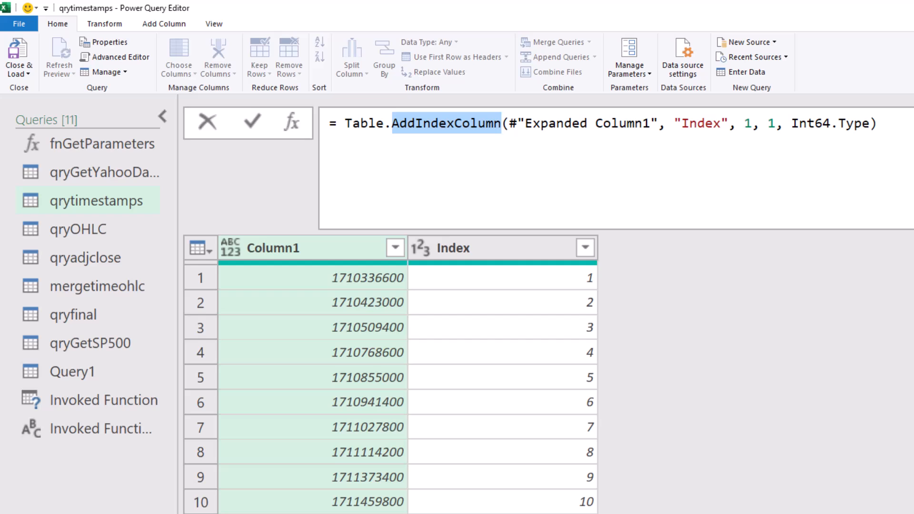
key("Escape")
left_click(911, 305)
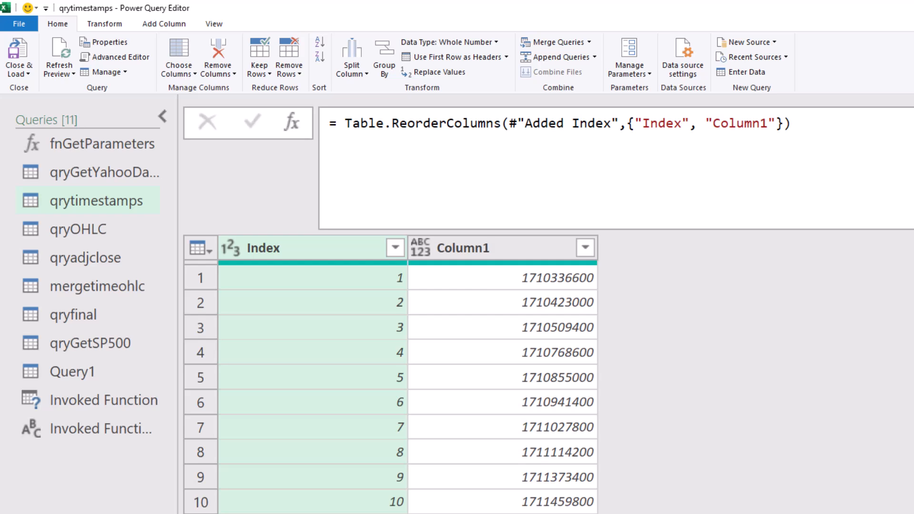
key("Down")
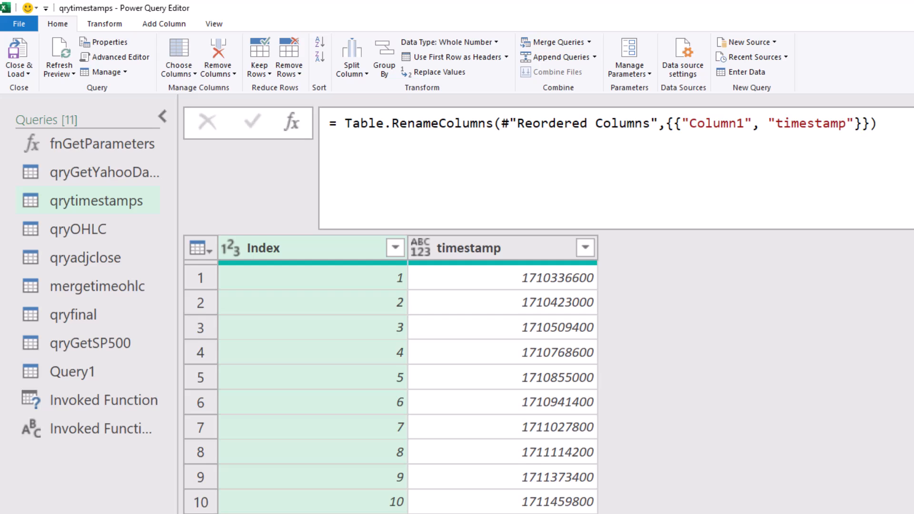
key("Down")
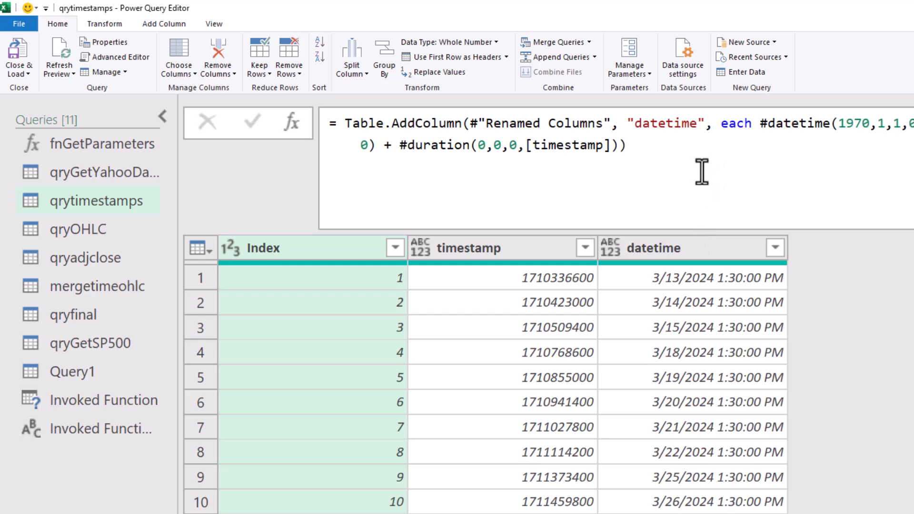
Examine the Table.AddColumn formula's "datetime" column name, #"Renamed Columns" reference and each keyword in the Added Custom step
left_click(666, 125)
double_click(664, 125)
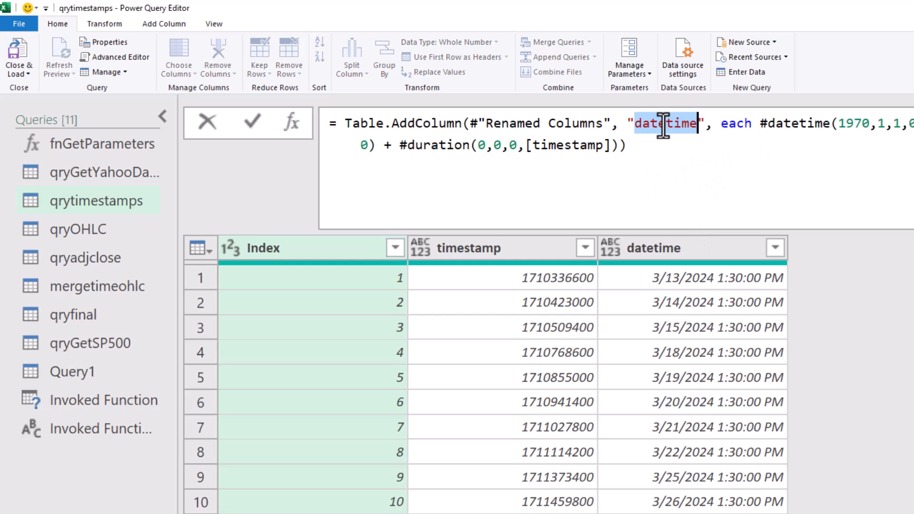
double_click(421, 123)
left_click(738, 168)
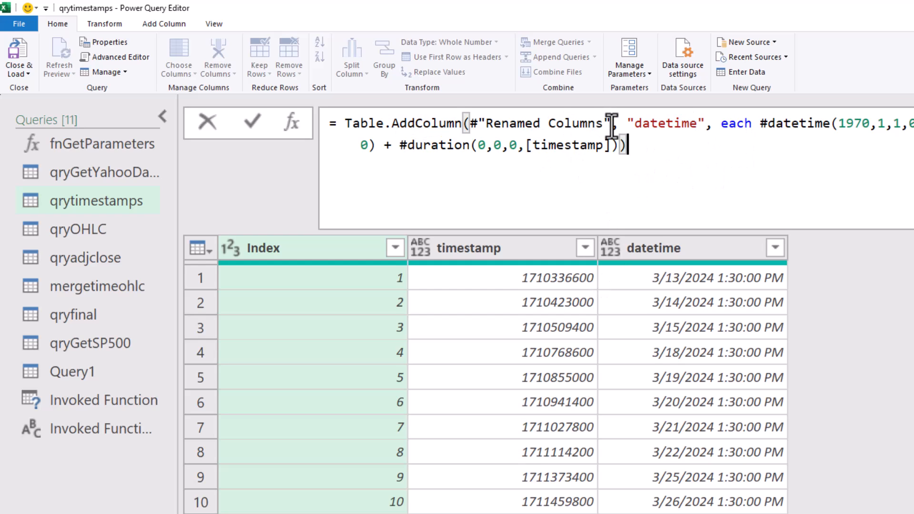
left_click_drag(610, 124, 470, 123)
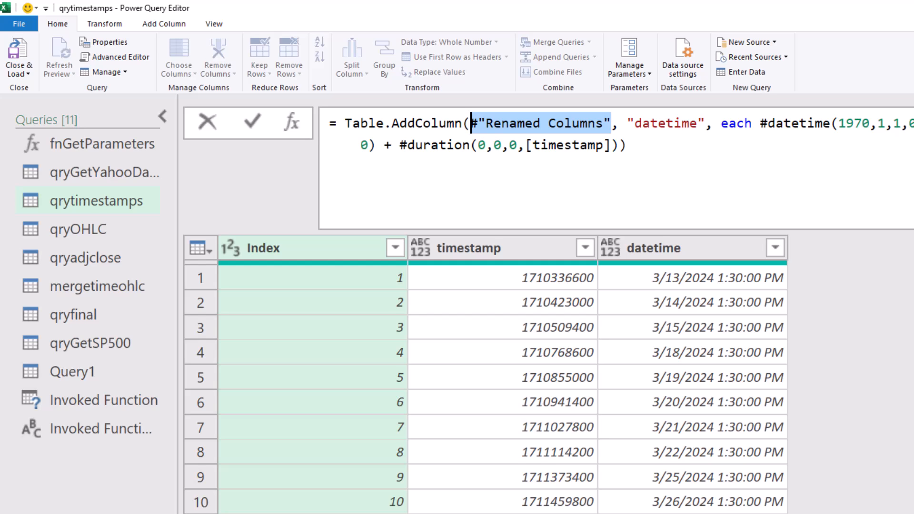
double_click(736, 126)
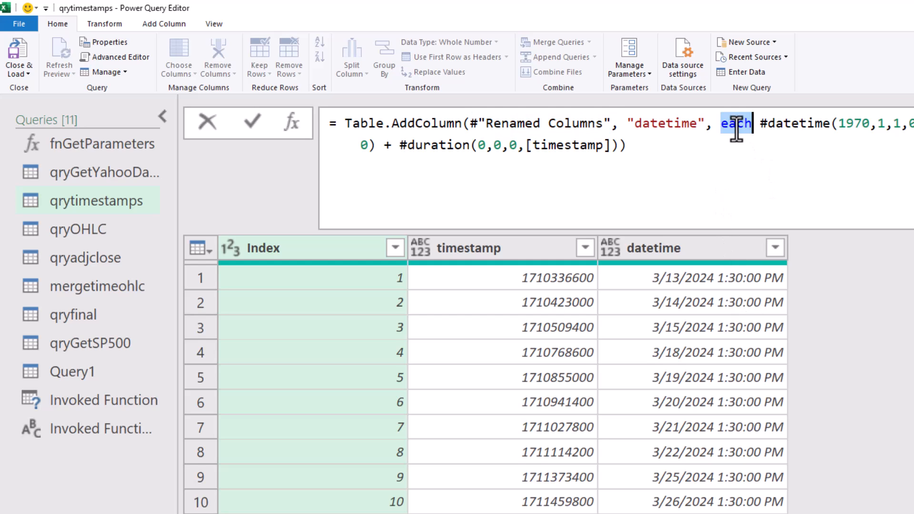
left_click(767, 172)
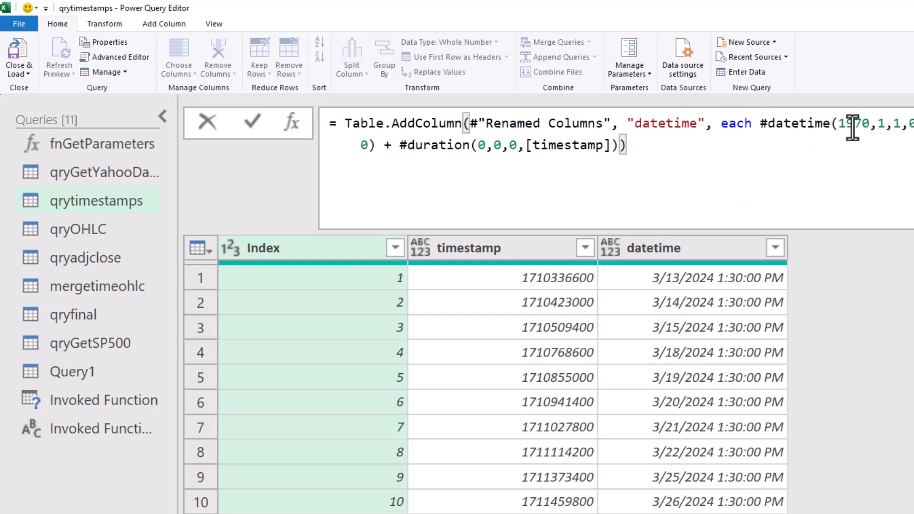
Examine the year, month, day and time arguments of #datetime, starting from 1970,1,1, in the datetime column's formula
left_click_drag(840, 128, 911, 128)
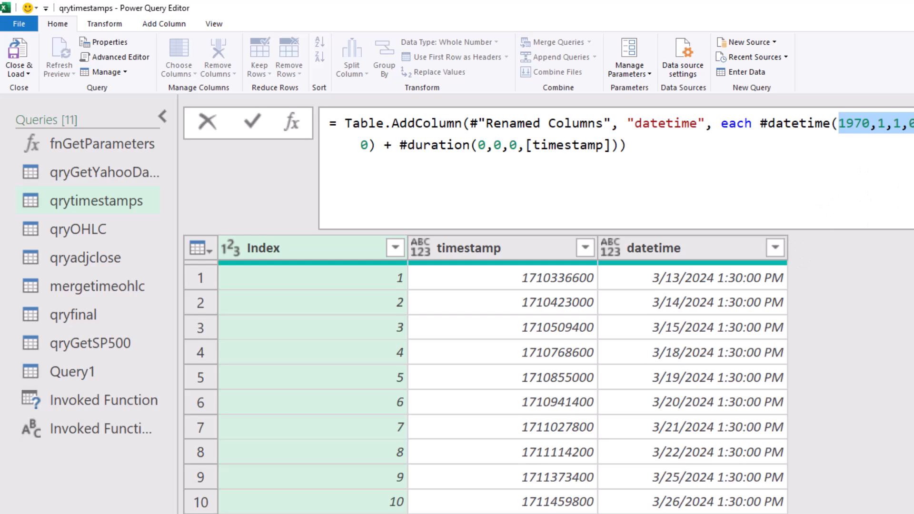
left_click(763, 180)
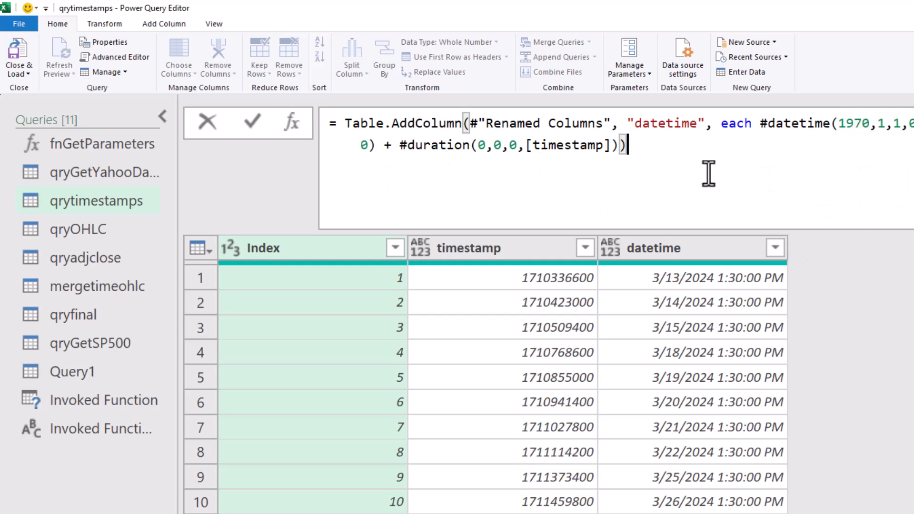
left_click_drag(840, 124, 865, 133)
left_click(882, 126)
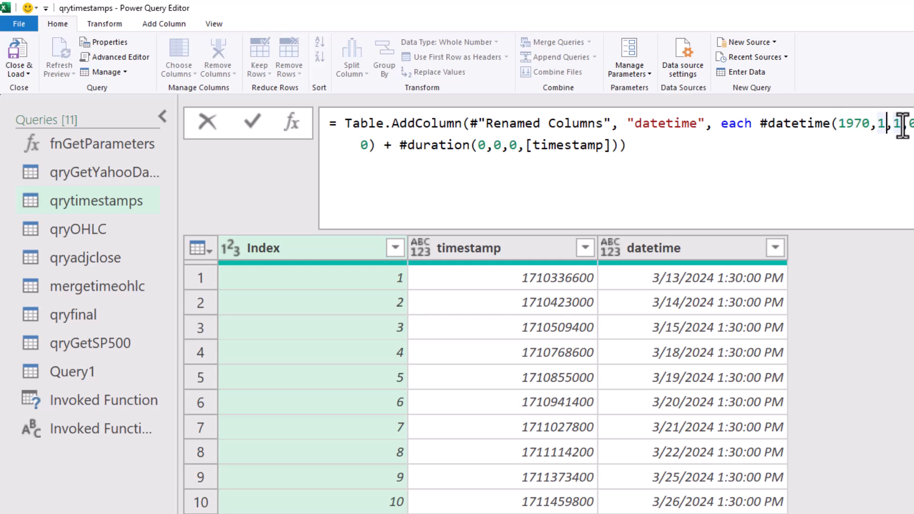
left_click(910, 125)
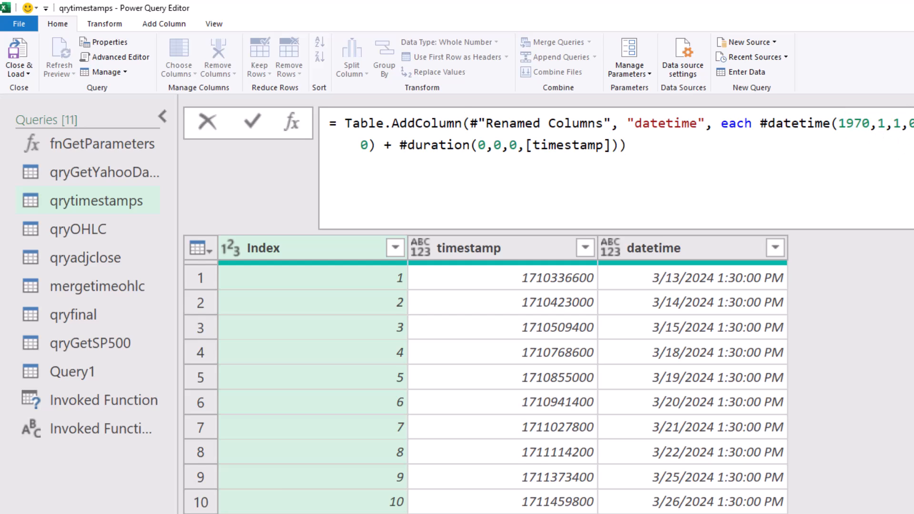
left_click(369, 147)
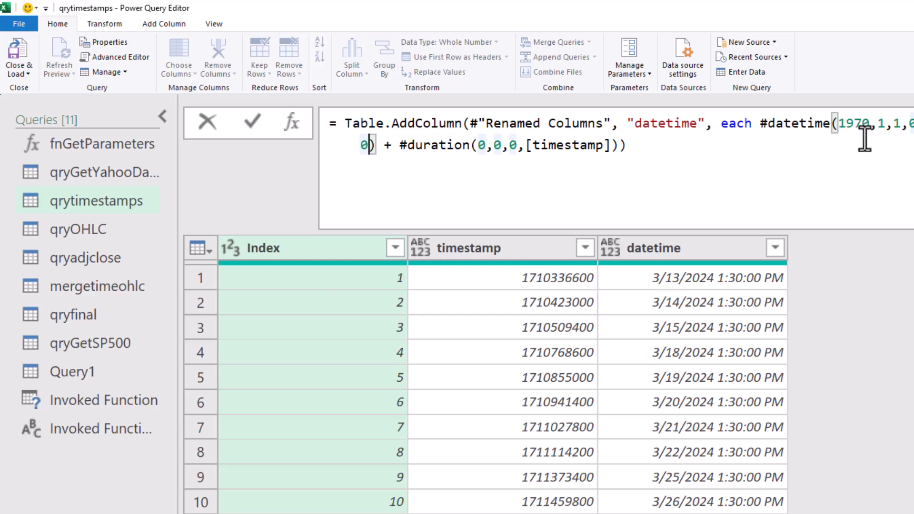
Examine how the datetime formula adds #duration(0,0,0,[timestamp]) to the 1970 base date
double_click(387, 145)
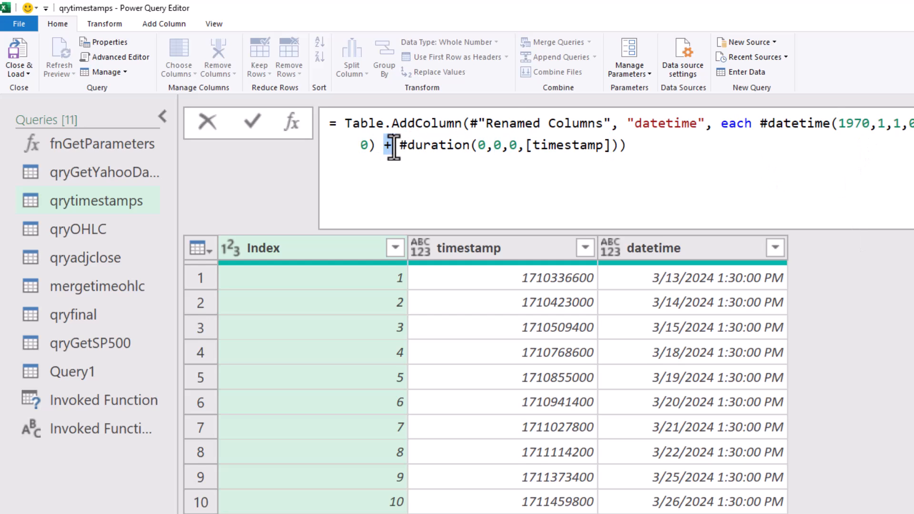
left_click_drag(398, 145, 474, 145)
left_click(475, 145)
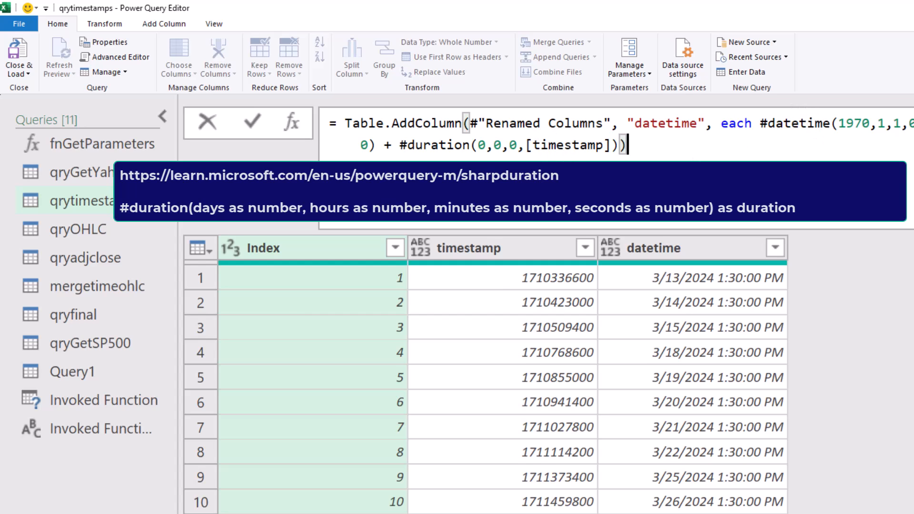
double_click(852, 123)
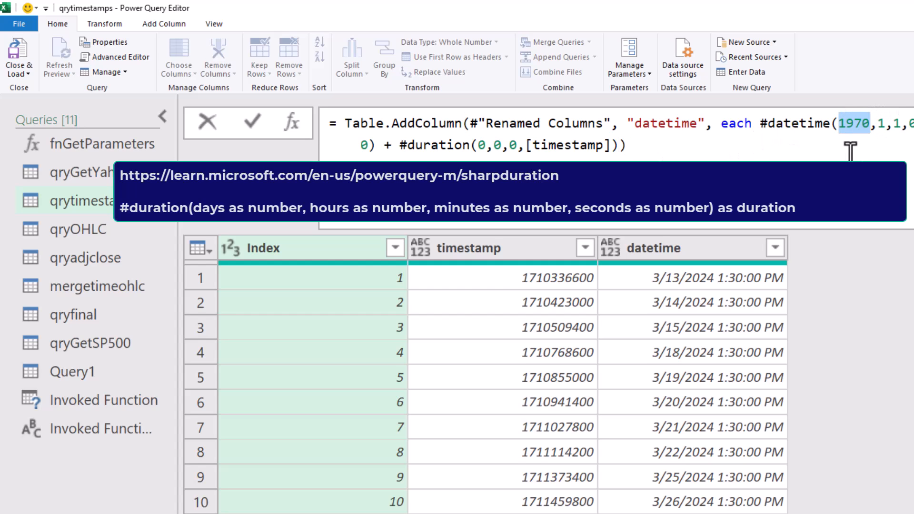
left_click(628, 146)
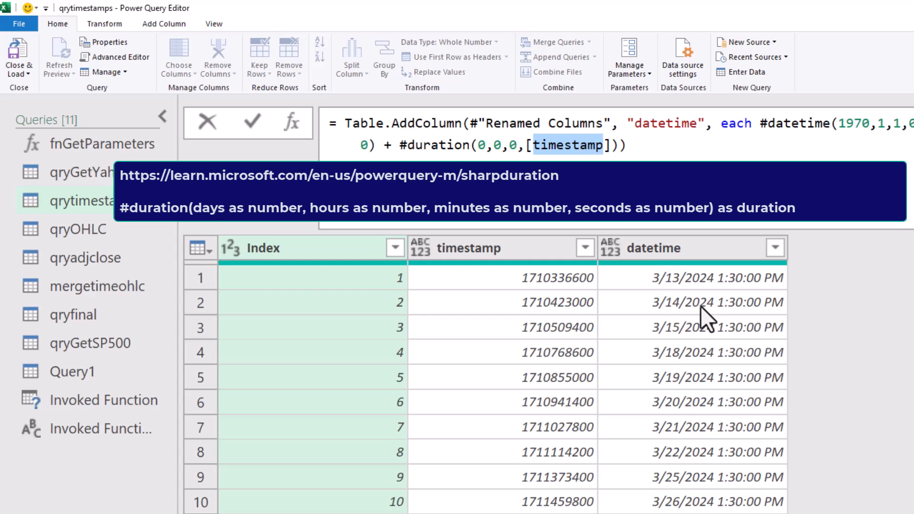
key("End")
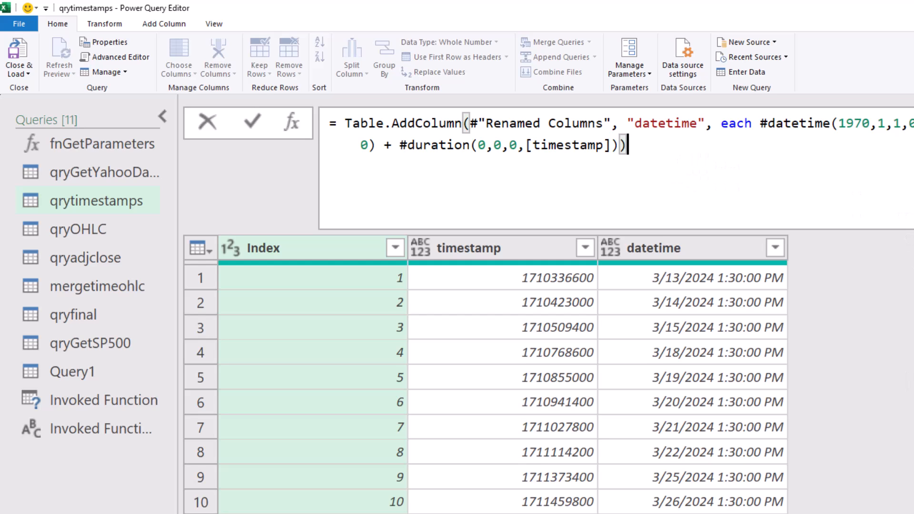
Inspect the Custom Column definition of the symbol column, close it without changes, and view the final Table.ReorderColumns step
key("Return")
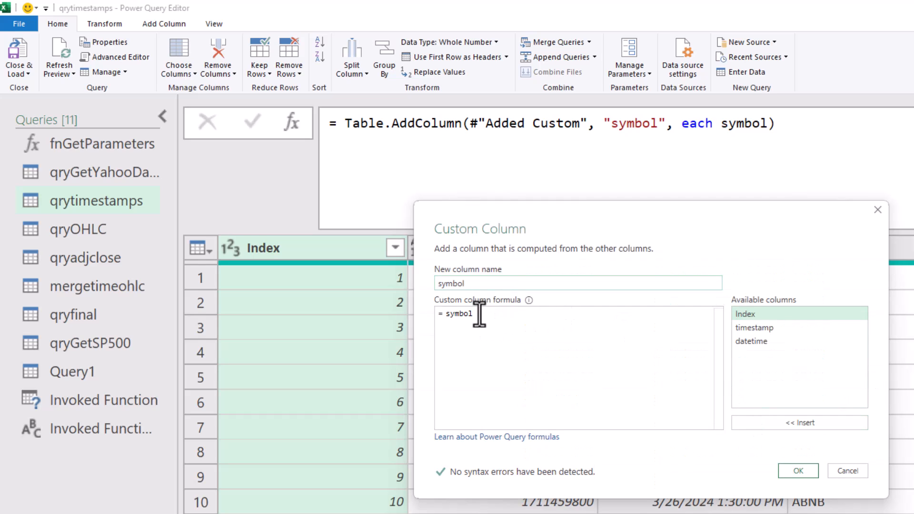
left_click(848, 472)
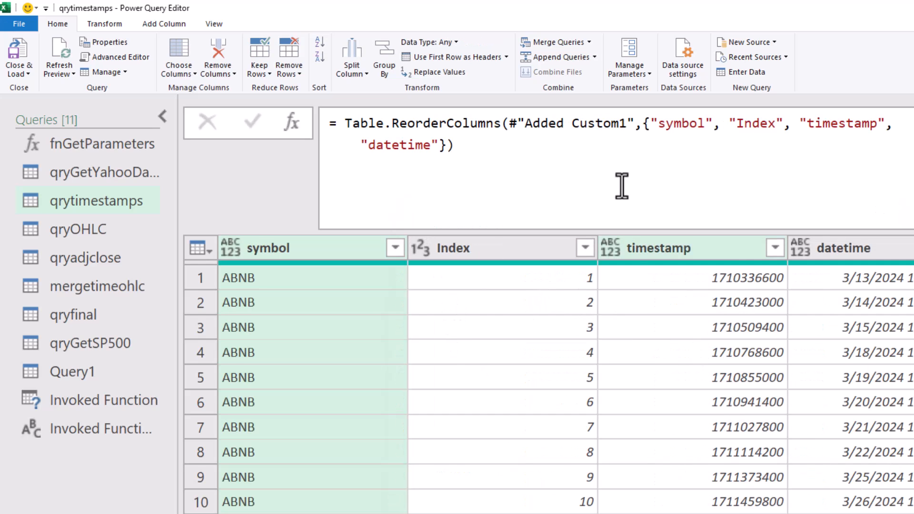
Open qrytimestamps in the Advanced Editor and review its full M code, focusing on the symbol variable's definition
left_click(214, 24)
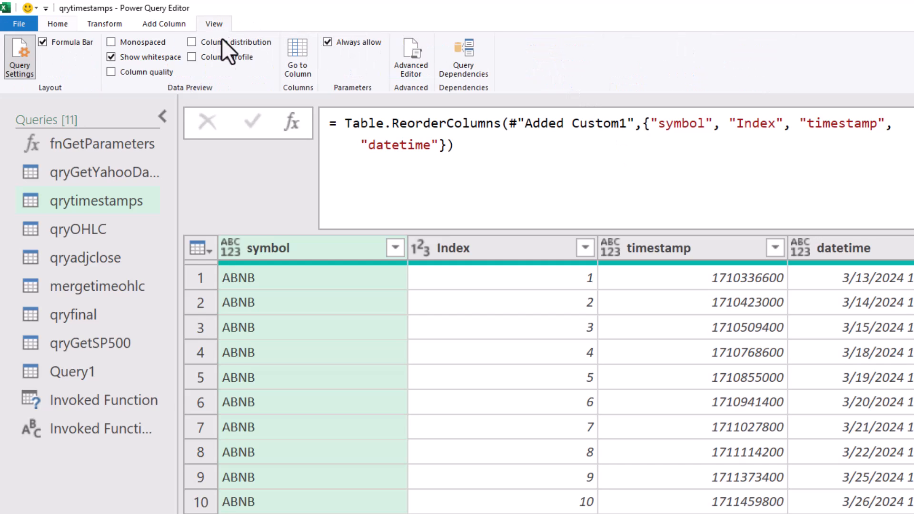
left_click(410, 52)
left_click(536, 322)
scroll(538, 325, "up", 5)
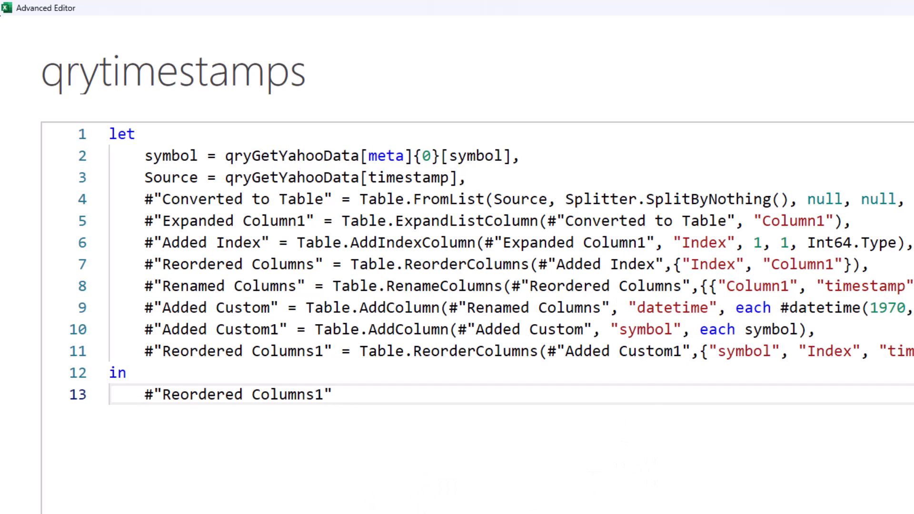
scroll(511, 266, "right", 3)
scroll(511, 266, "left", 3)
left_click_drag(136, 158, 190, 158)
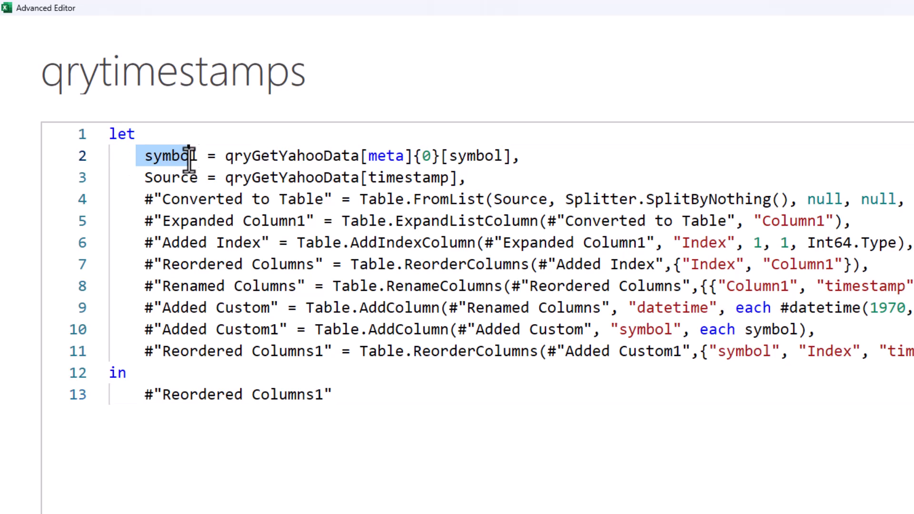
left_click(663, 160)
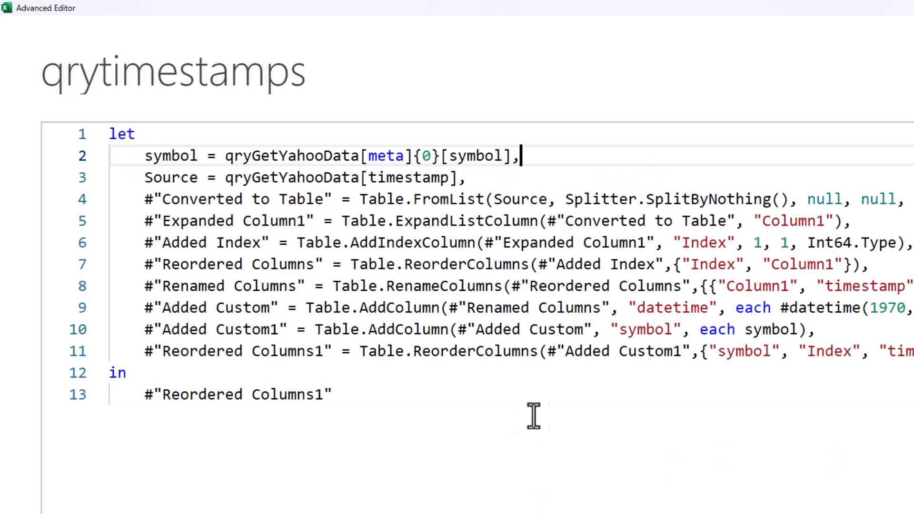
Examine the parts of the symbol definition in qrytimestamps: qryGetYahooData, the meta column, the {0} row index and the symbol field
double_click(294, 157)
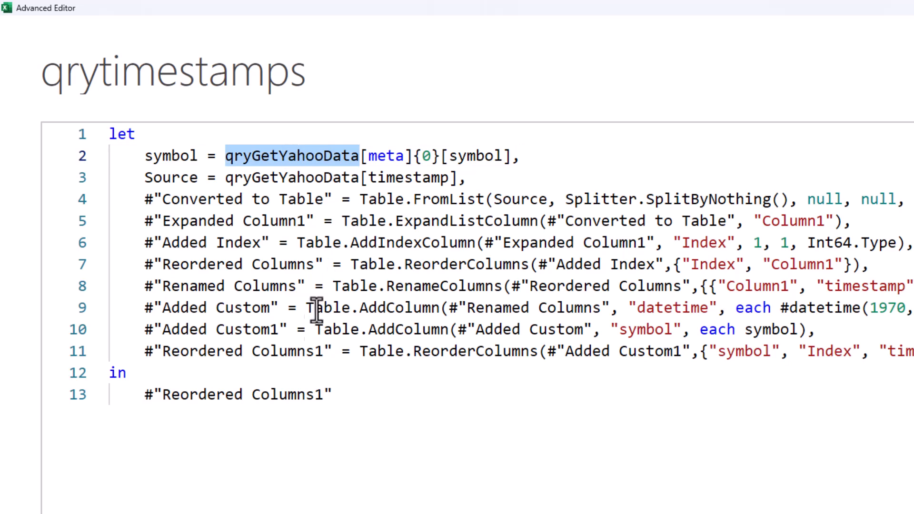
double_click(384, 157)
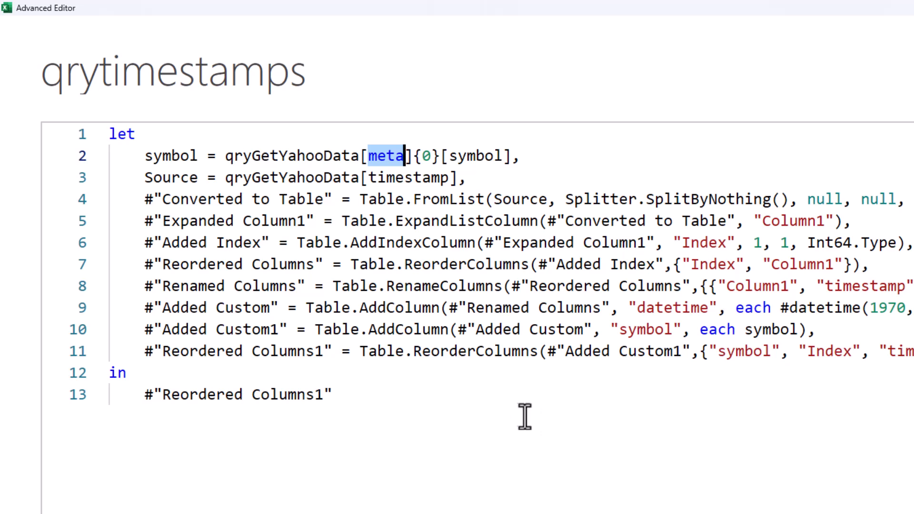
double_click(426, 157)
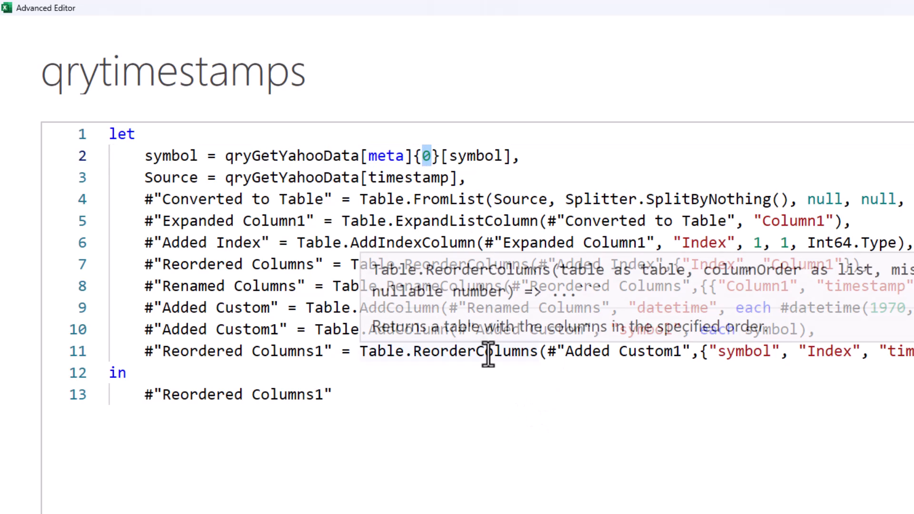
left_click(528, 476)
double_click(481, 157)
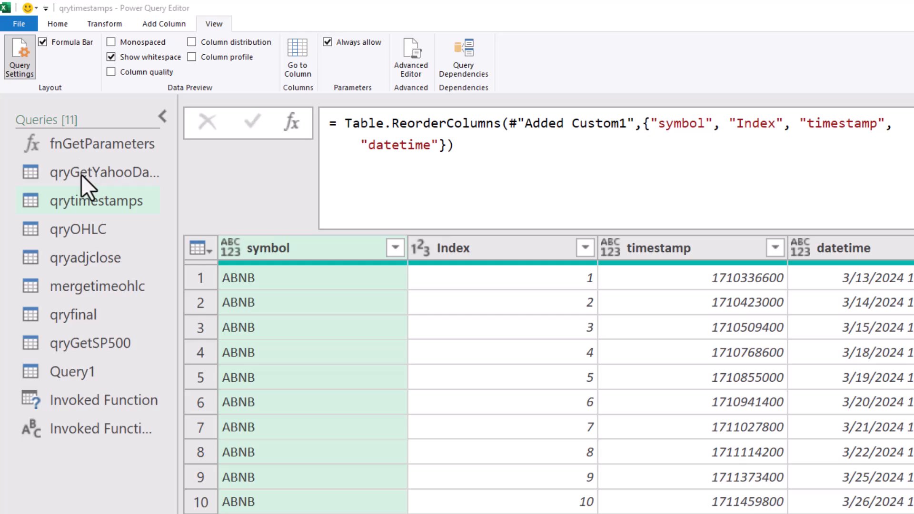
Drill into the meta record of qryGetYahooData, inspect its symbol field, and remove the added drill-down step
left_click(113, 176)
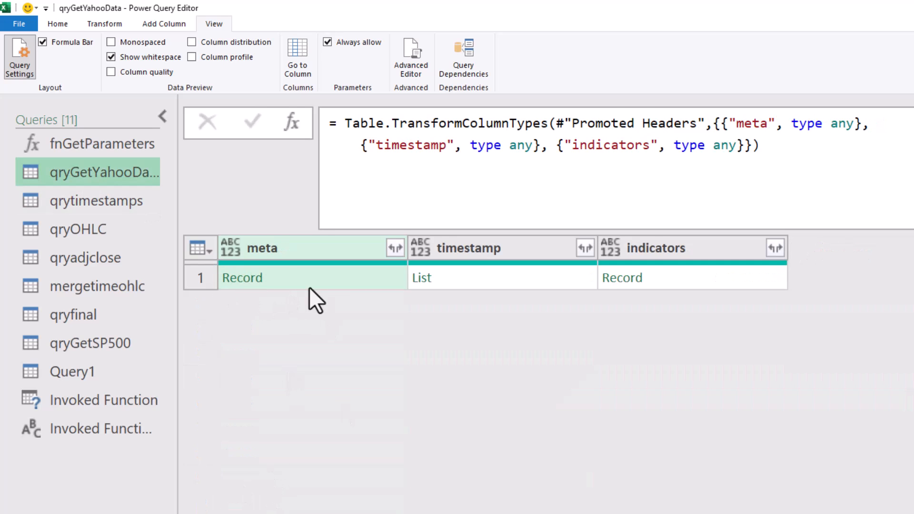
left_click(247, 283)
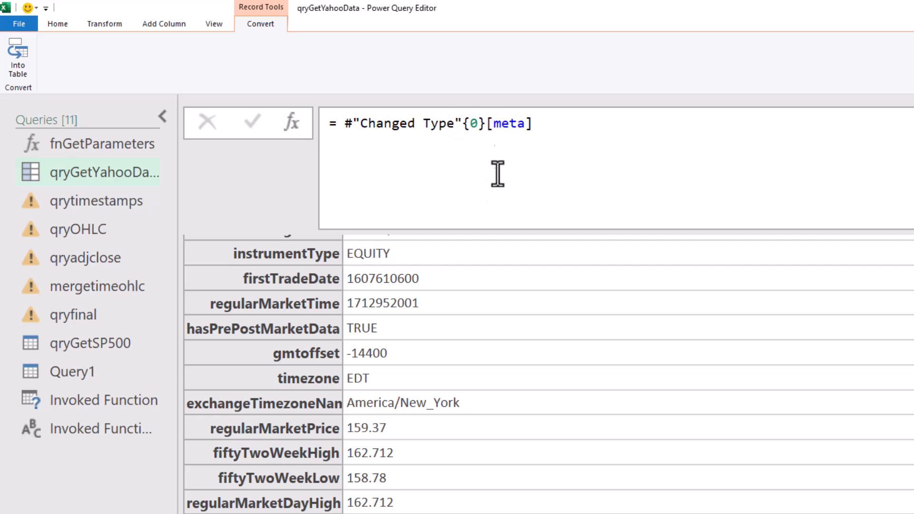
scroll(492, 437, "up", 2)
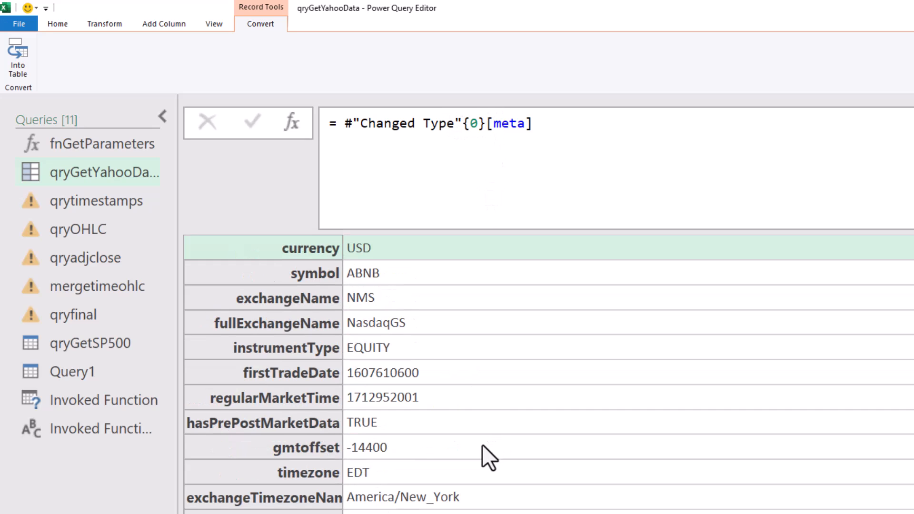
left_click(372, 276)
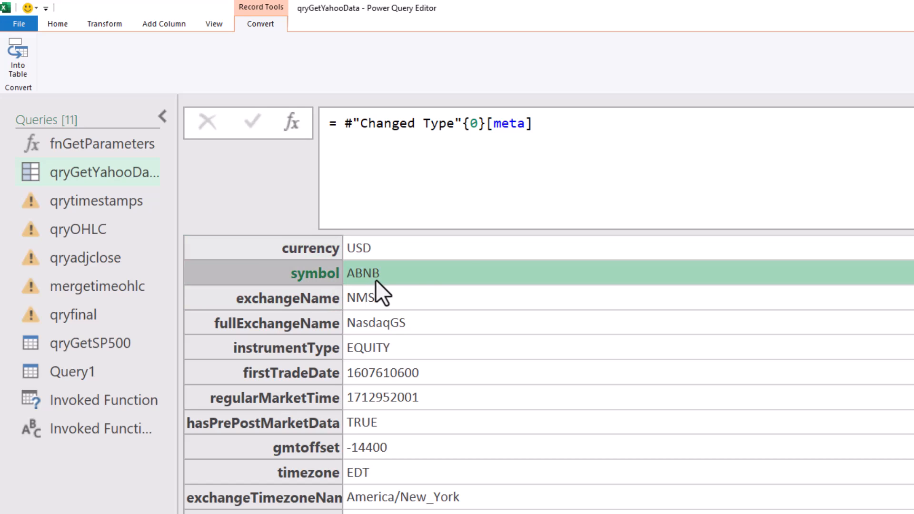
left_click(324, 275)
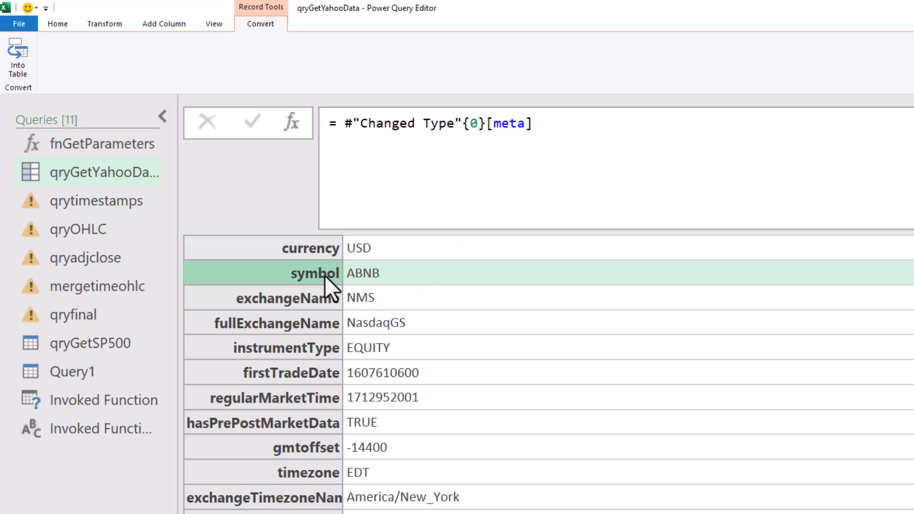
left_click(374, 271)
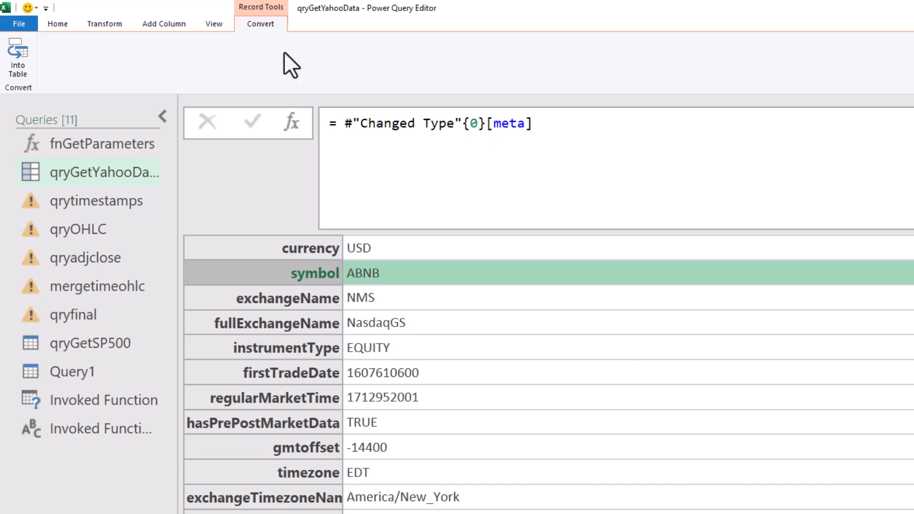
key("Delete")
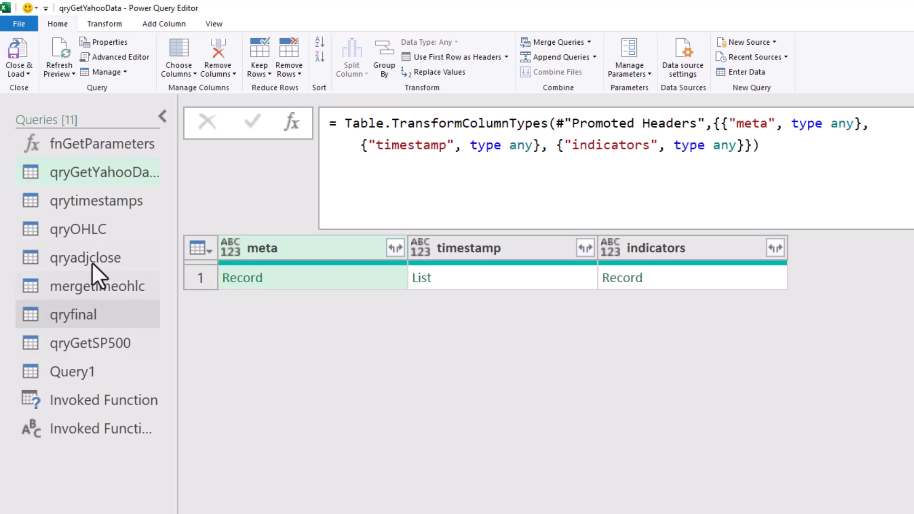
Reopen qrytimestamps in the Advanced Editor and review the full expression assigned to the symbol variable
left_click(84, 201)
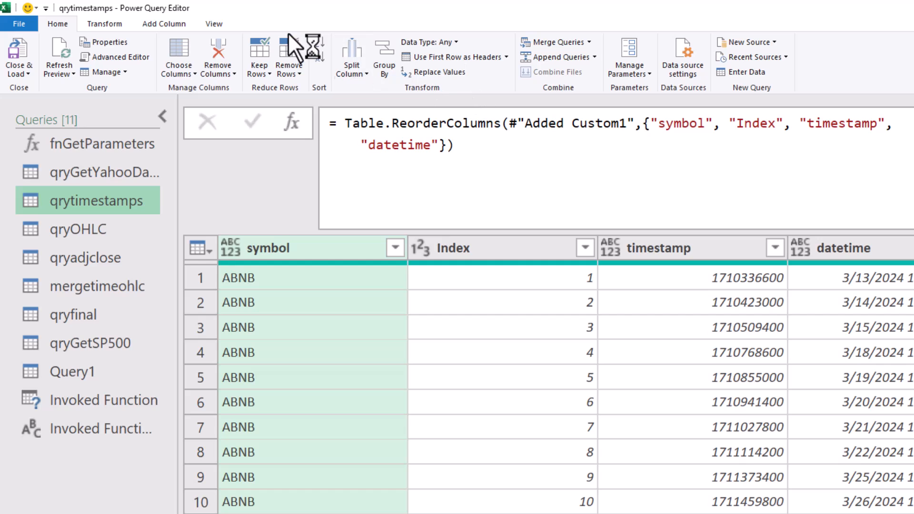
left_click(228, 27)
left_click(401, 52)
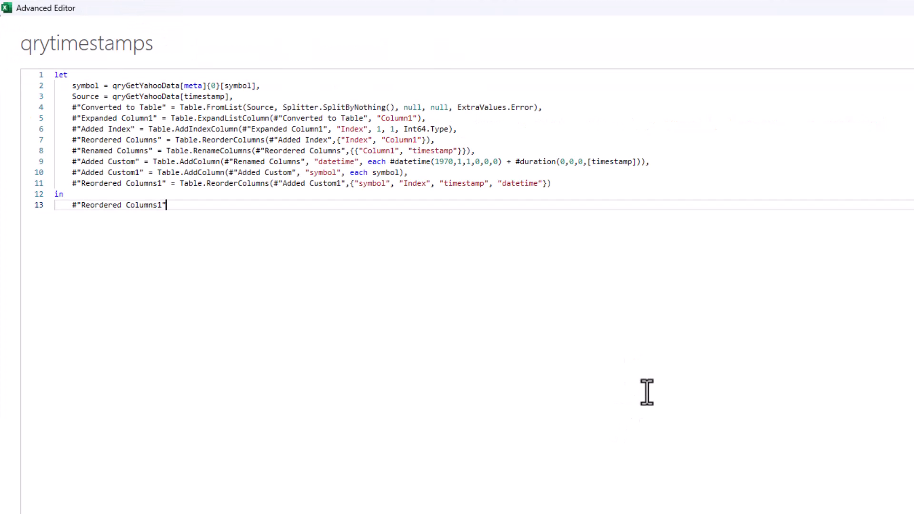
scroll(646, 392, "up", 5)
left_click_drag(523, 156, 228, 157)
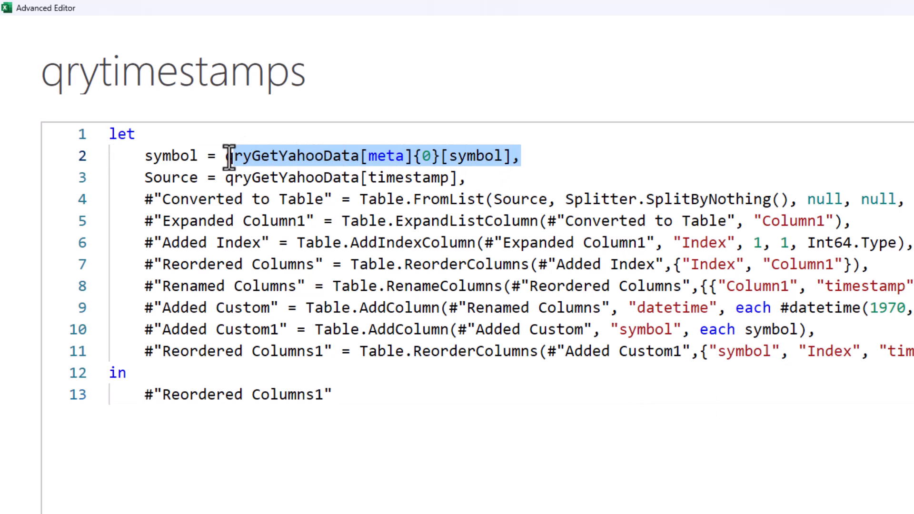
left_click(587, 471)
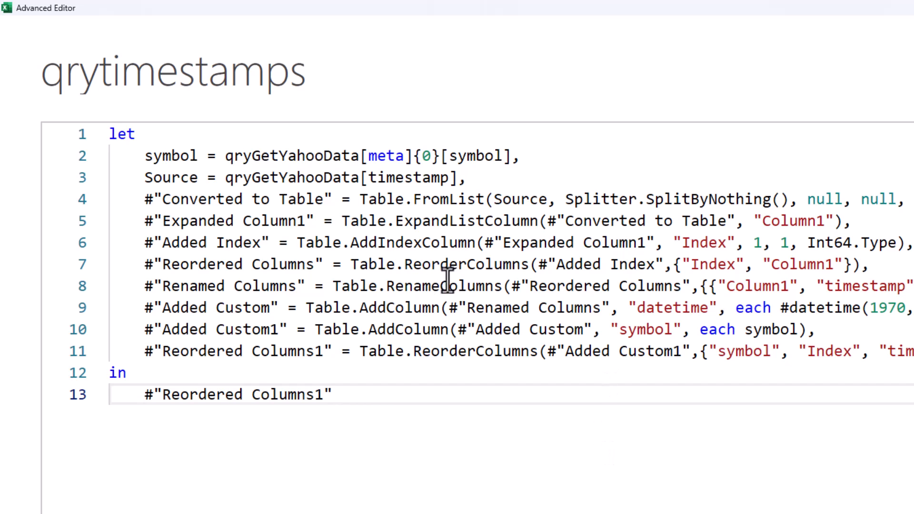
Examine how Source references the timestamp column of qryGetYahooData, close the editor without changes, and view the resulting qrytimestamps table
double_click(301, 155)
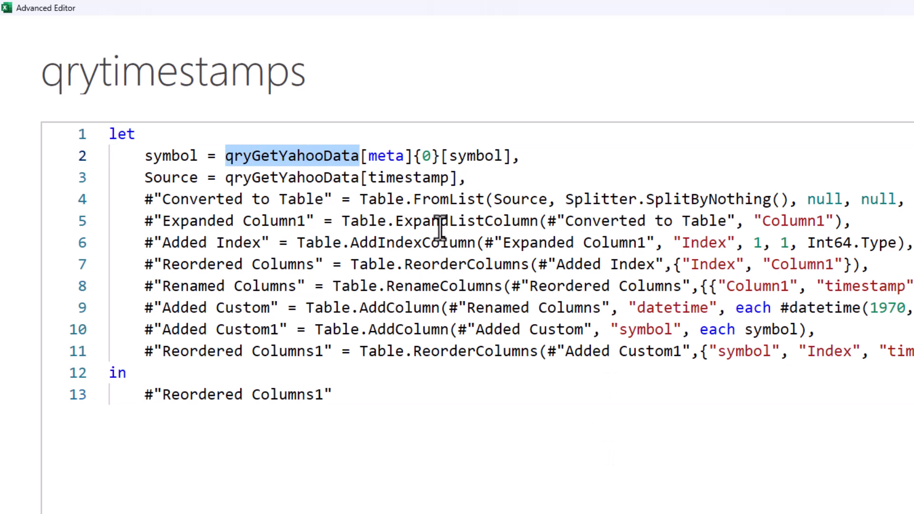
double_click(293, 177)
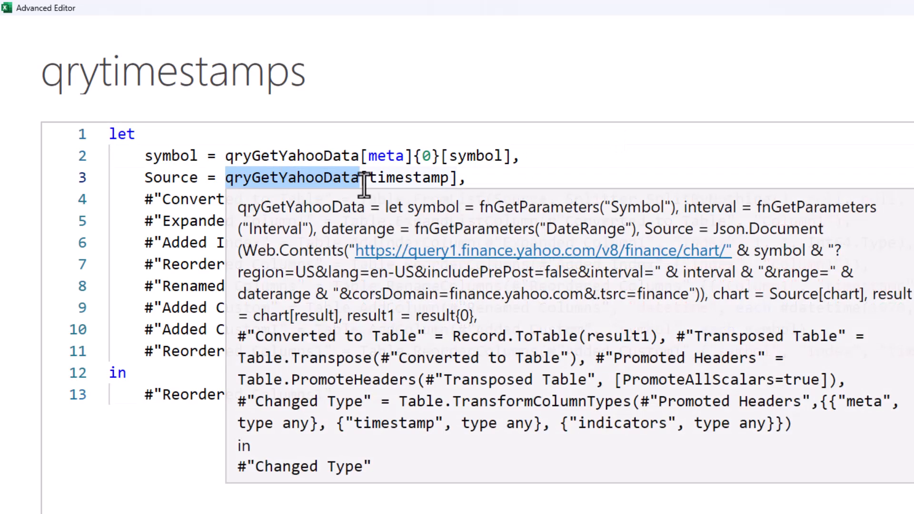
double_click(416, 184)
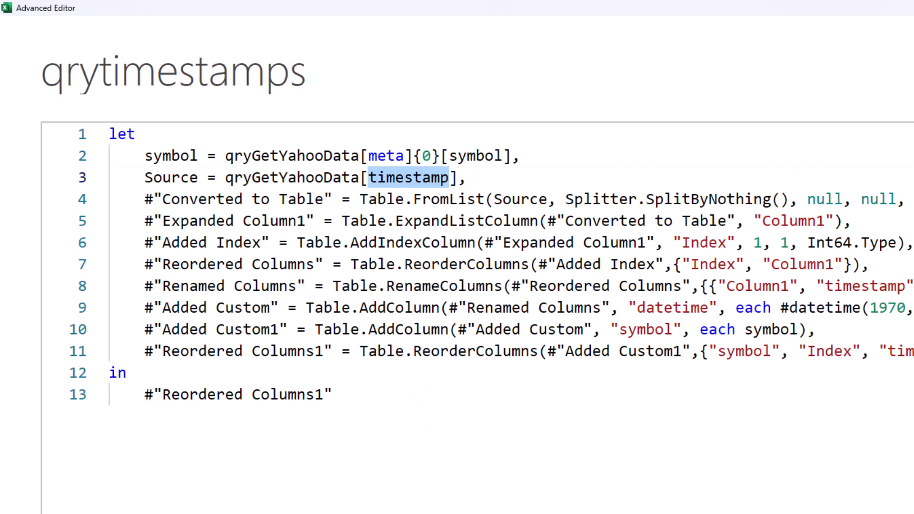
double_click(159, 177)
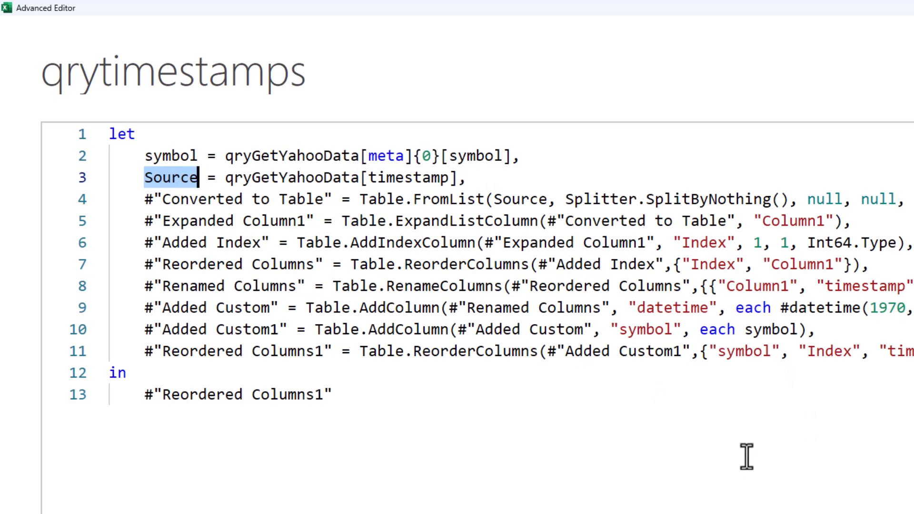
key("Escape")
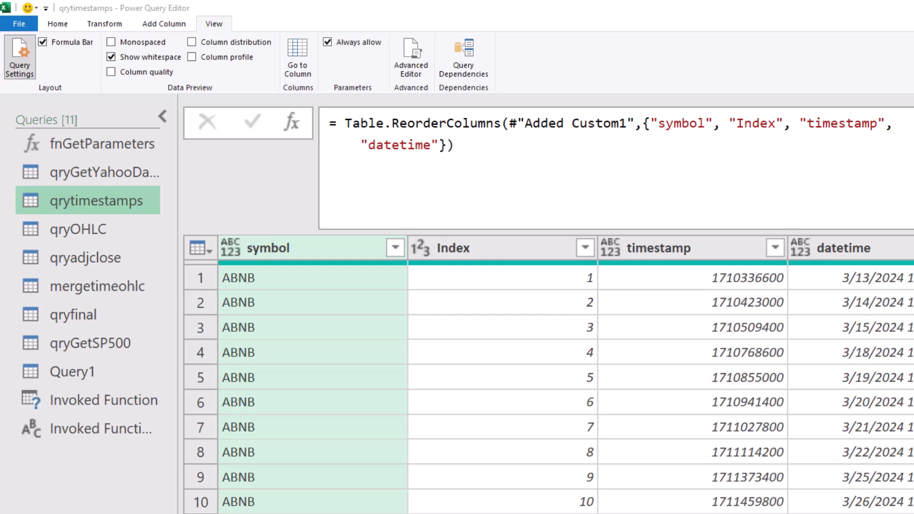
scroll(548, 374, "right", 1)
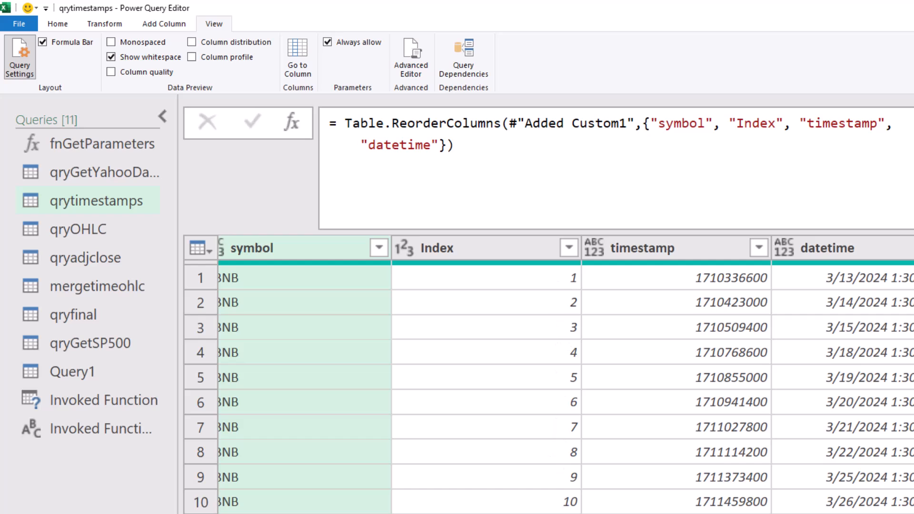
left_click(632, 188)
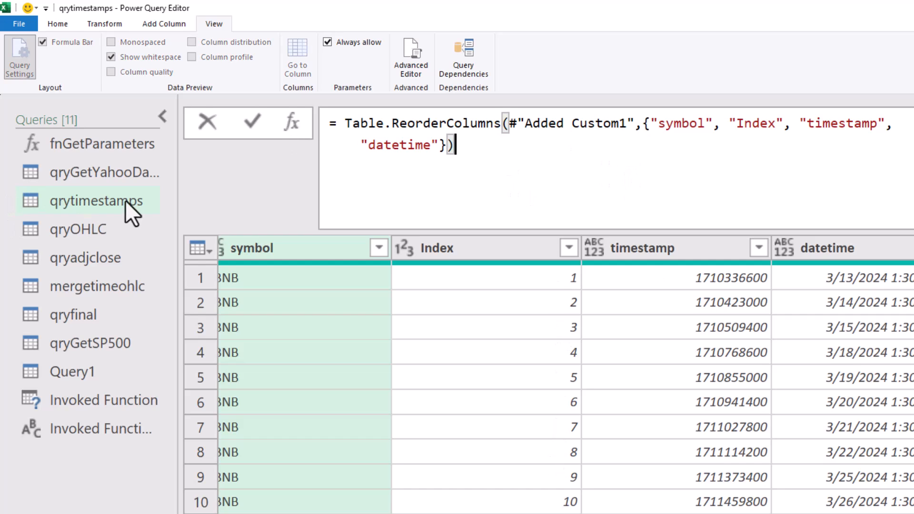
Open qryOHLC and examine the indicators, {0}, quote and {0} parts of its Source formula
left_click(82, 232)
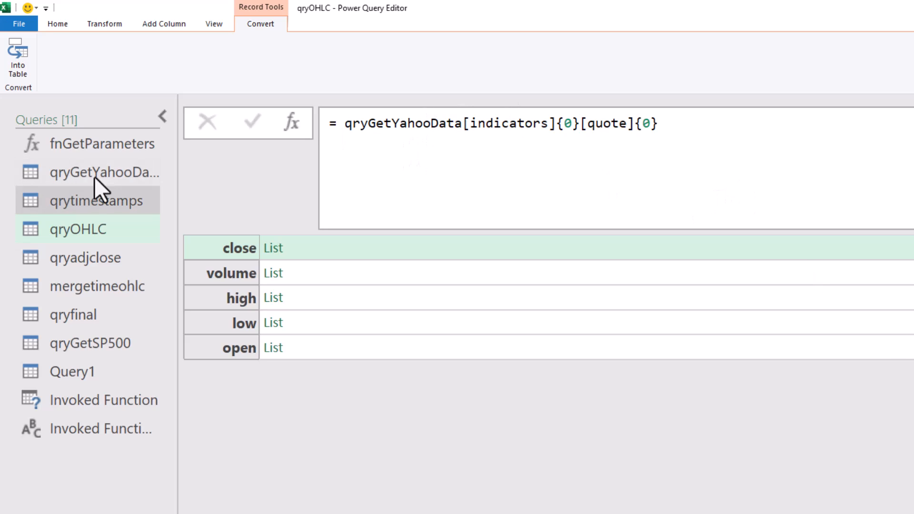
double_click(496, 123)
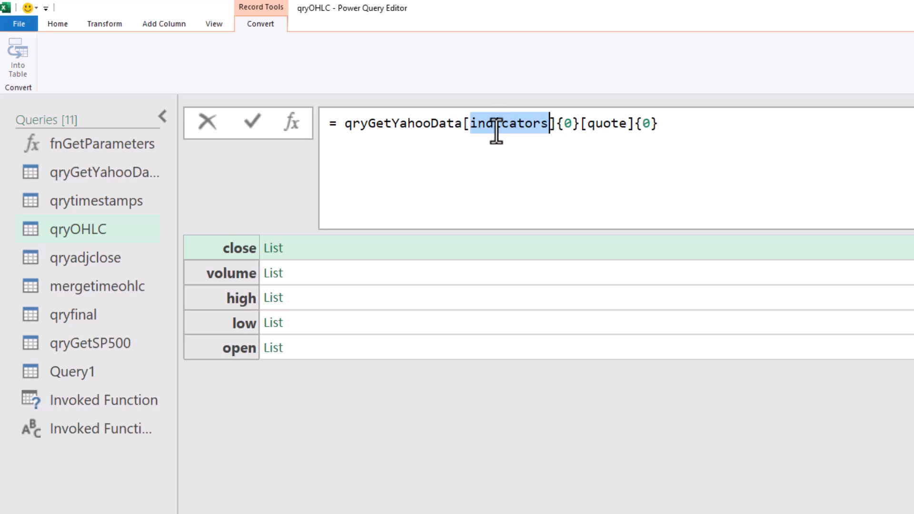
left_click_drag(581, 123, 563, 124)
left_click(596, 126)
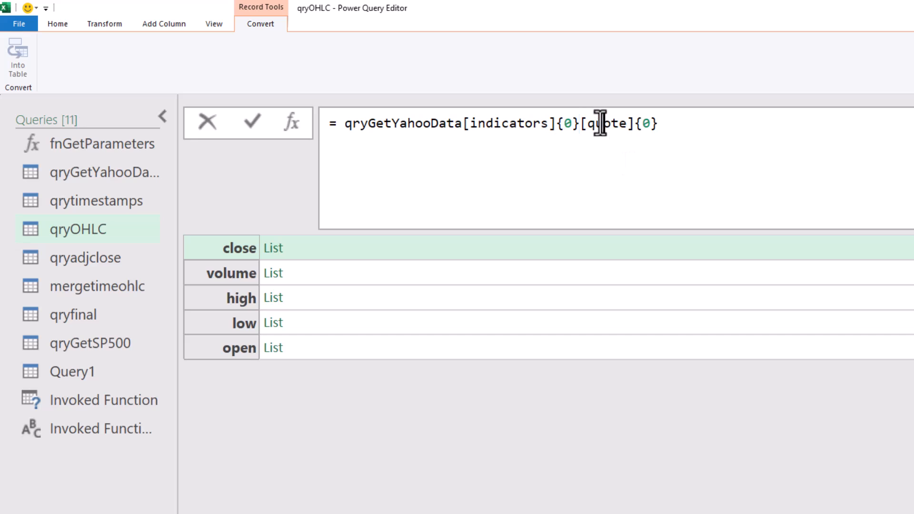
left_click(647, 123)
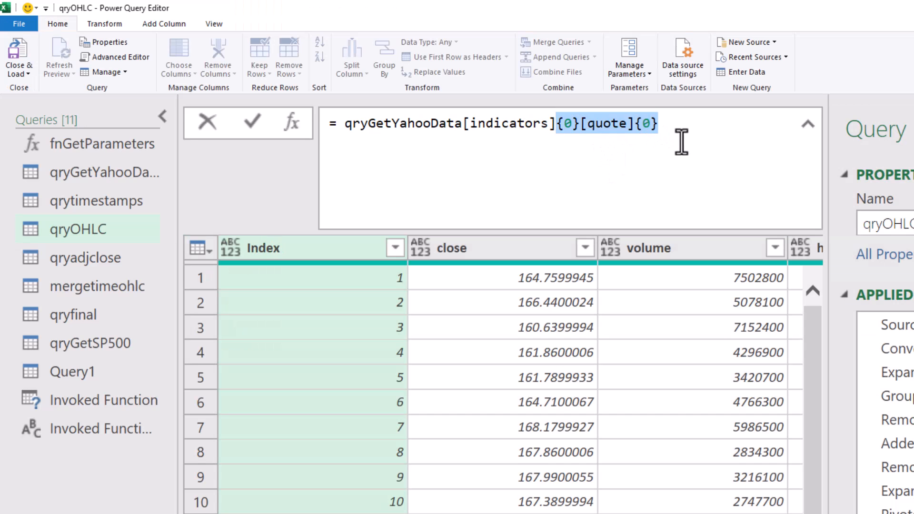
Shorten the custom step's formula in qryOHLC to = qryGetYahooData[indicators] and drill into the record in its list
key("BackSpace")
key("Return")
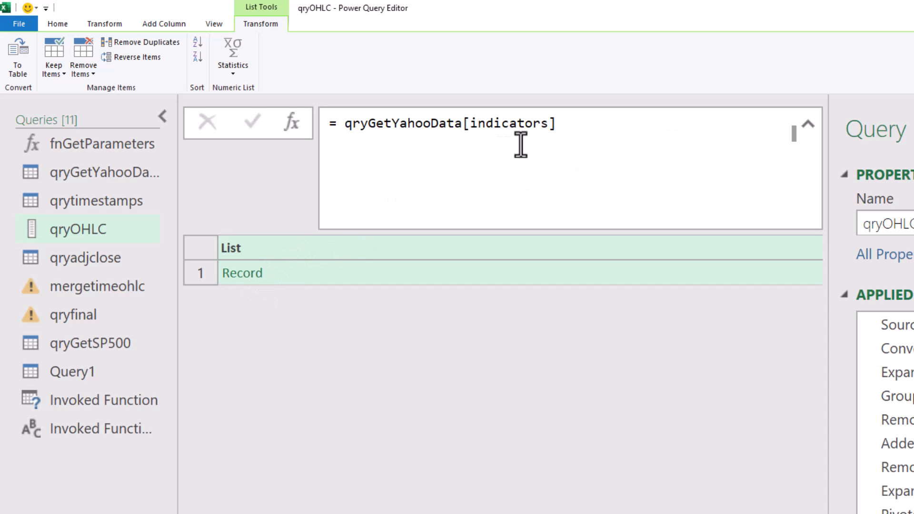
left_click(571, 127)
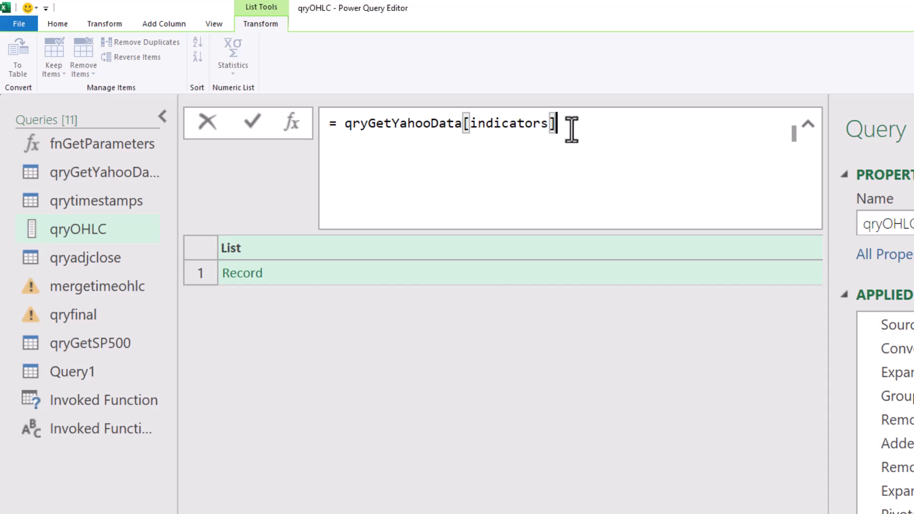
left_click(248, 275)
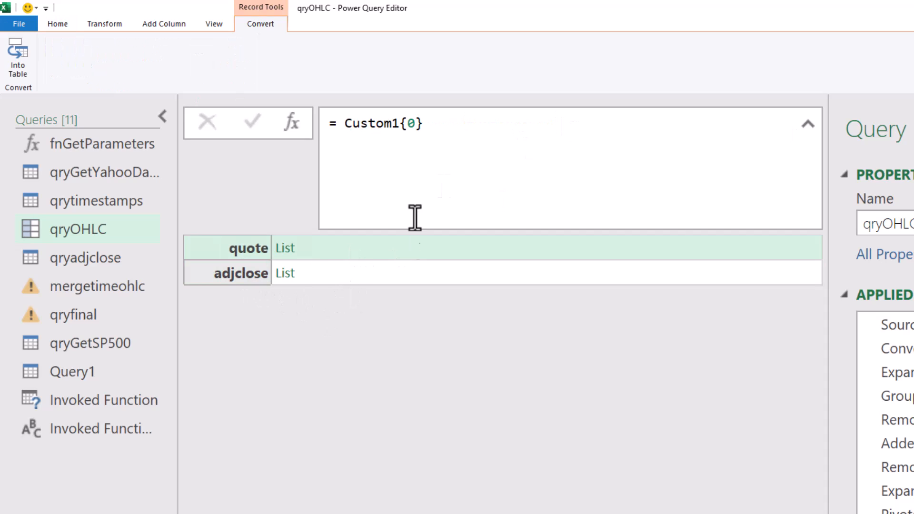
Replace the drill-down formula with = qryGetYahooData[indicators]{0} and extend it with [quote]
left_click_drag(428, 122, 305, 133)
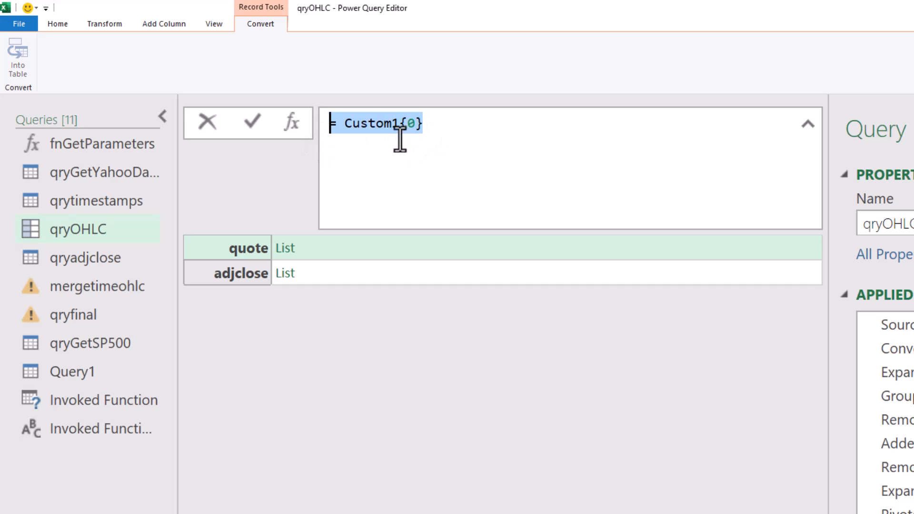
type("= qryGetYahooData[indicators]{0}[quote]{0}")
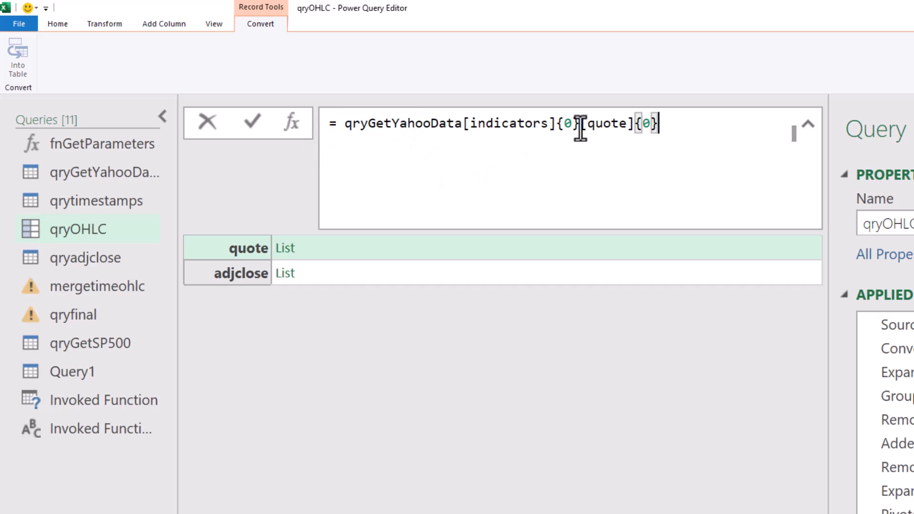
left_click_drag(580, 125, 658, 127)
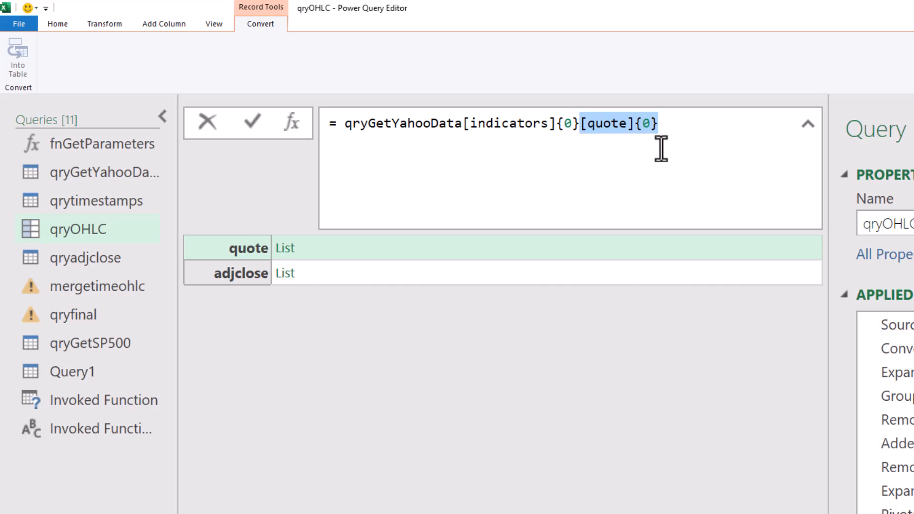
key("BackSpace")
key("Return")
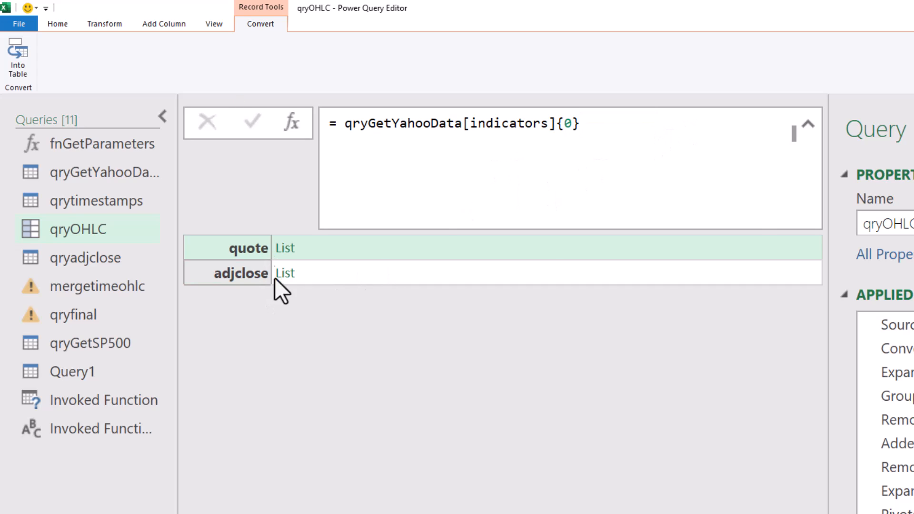
left_click(601, 125)
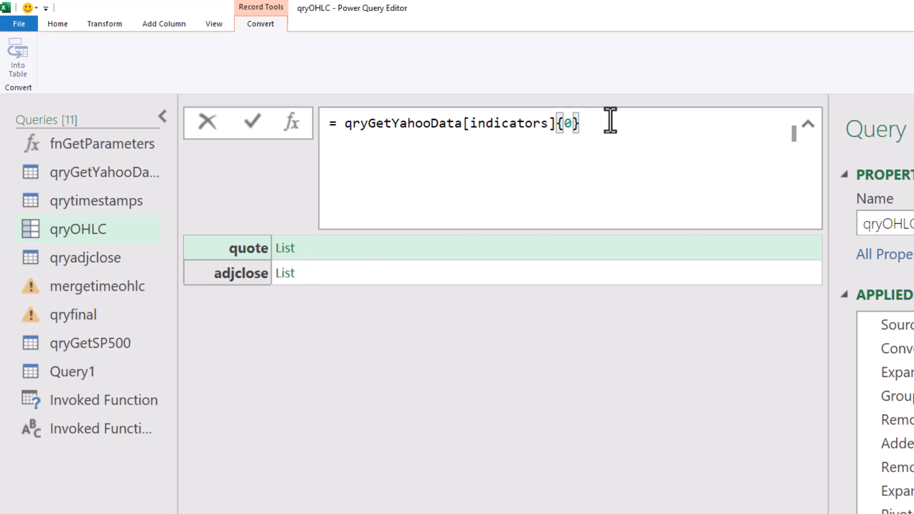
left_click(244, 241)
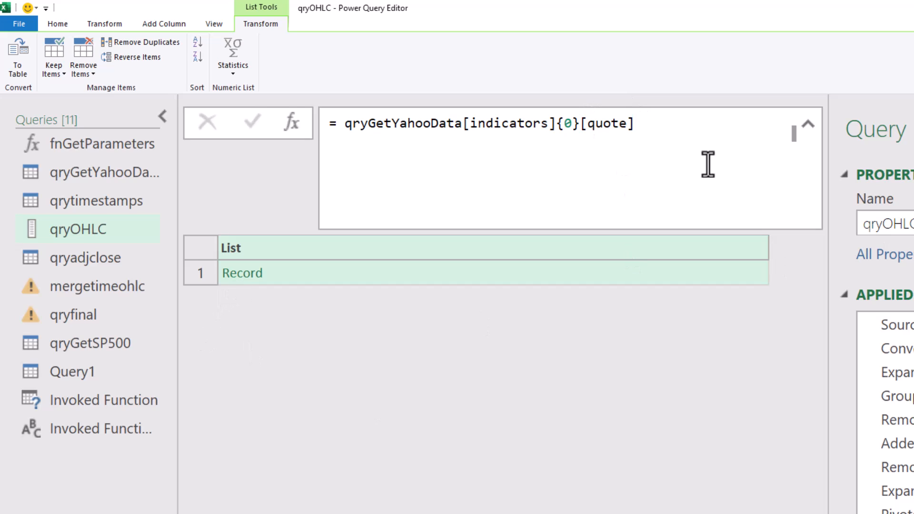
Drill into the record in the [quote] list and remove the drill-down step that this adds
left_click(646, 125)
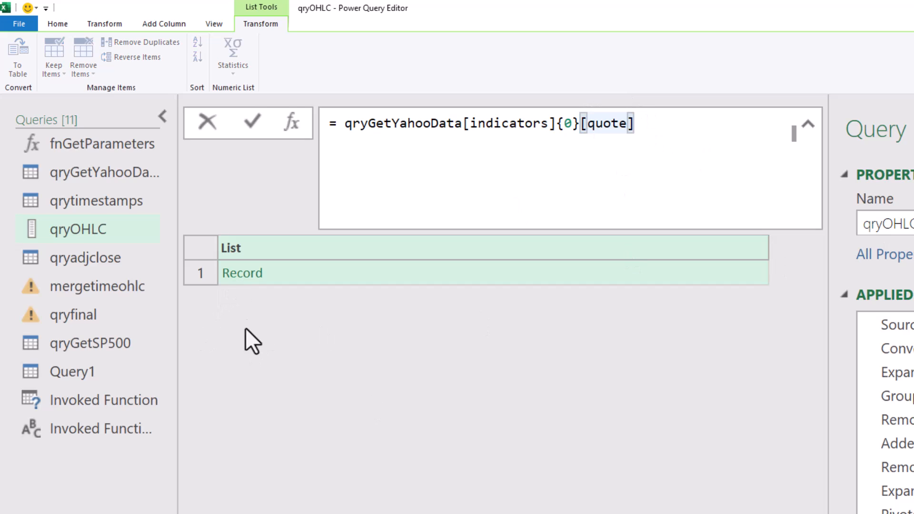
left_click(244, 281)
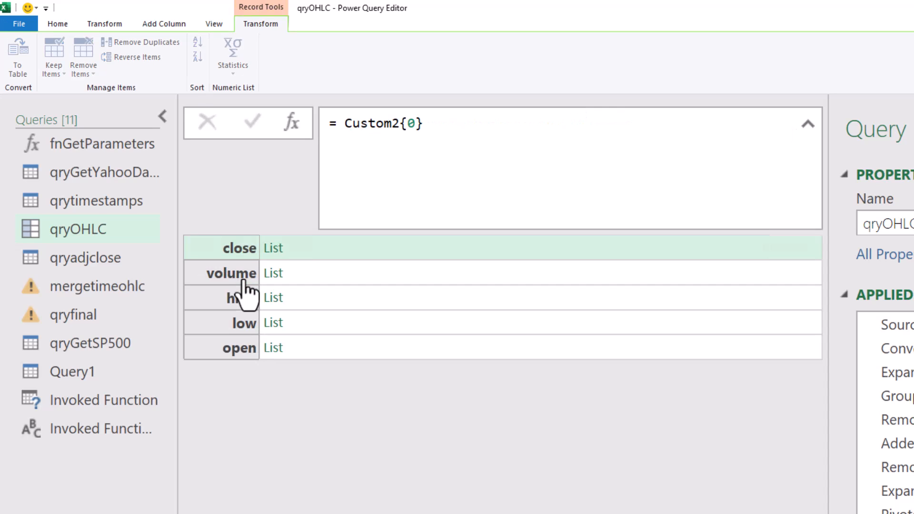
left_click(868, 513)
Extend the custom step's formula to = qryGetYahooData[indicators]{0}[quote]{0} and check the resulting record
left_click(639, 124)
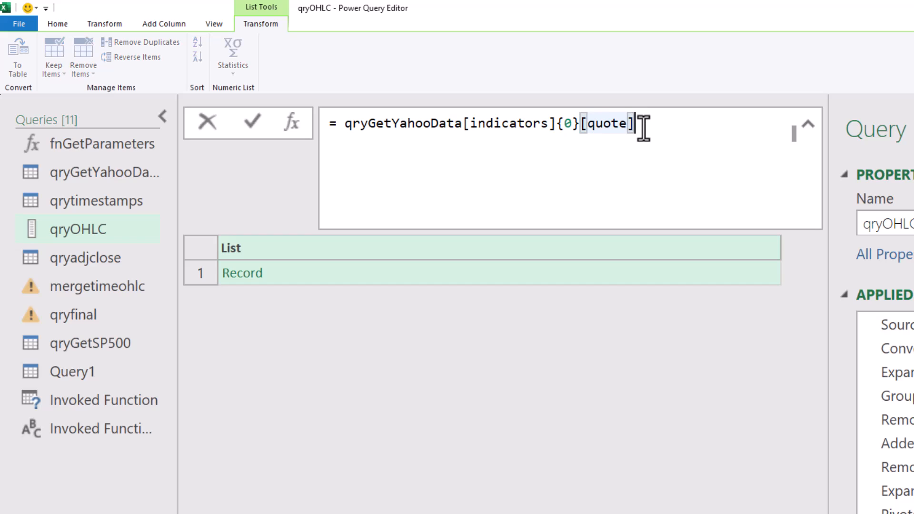
type("{")
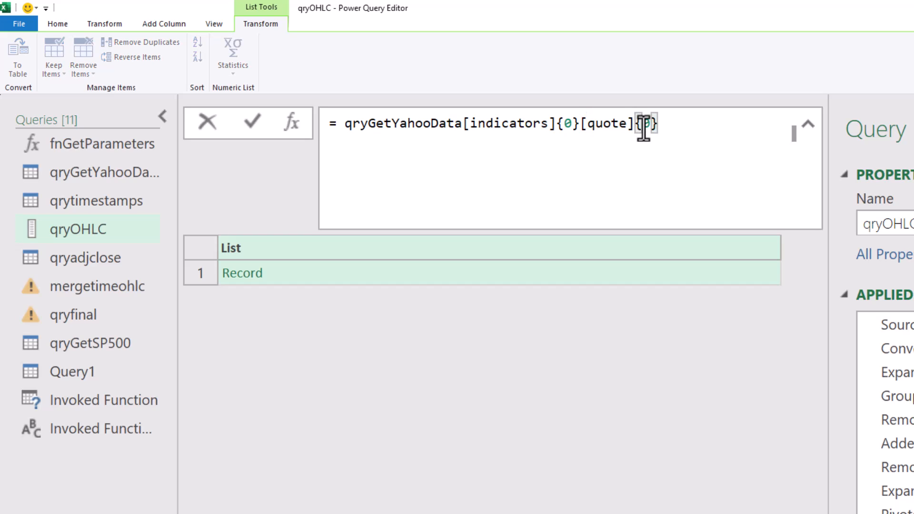
type("0")
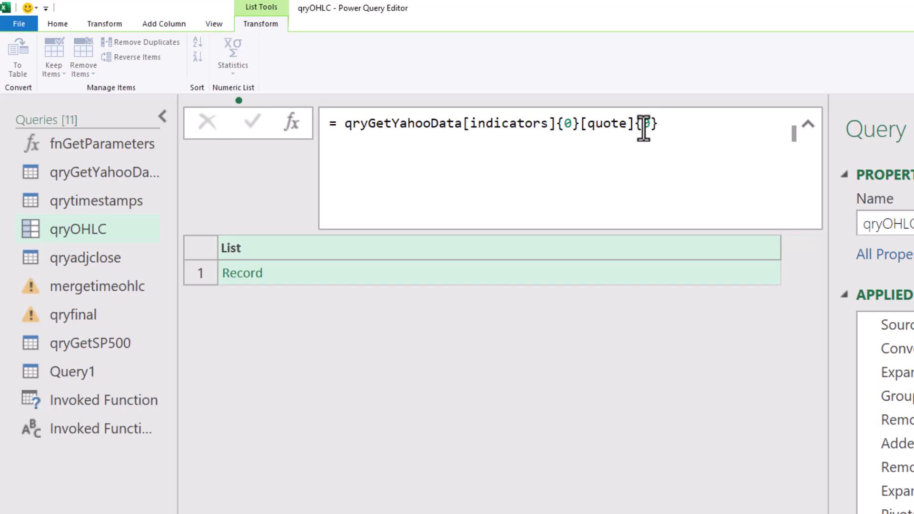
key("Return")
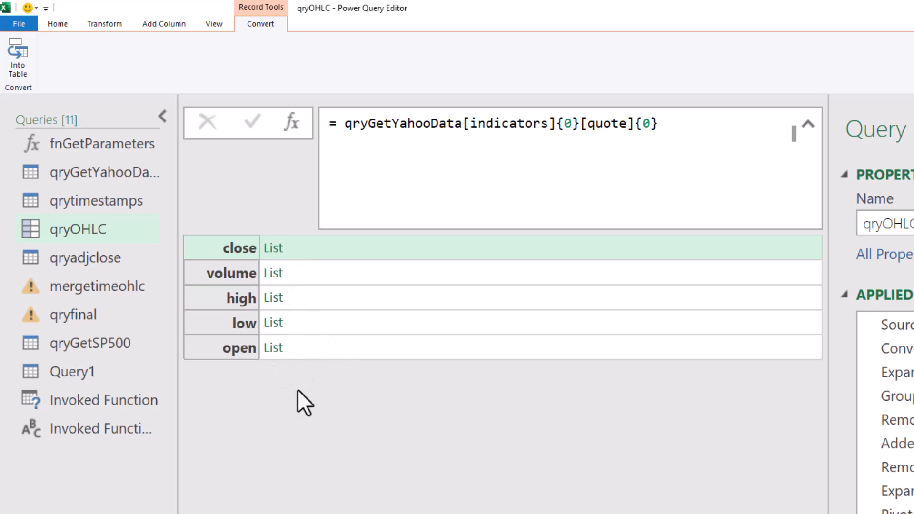
left_click(270, 256)
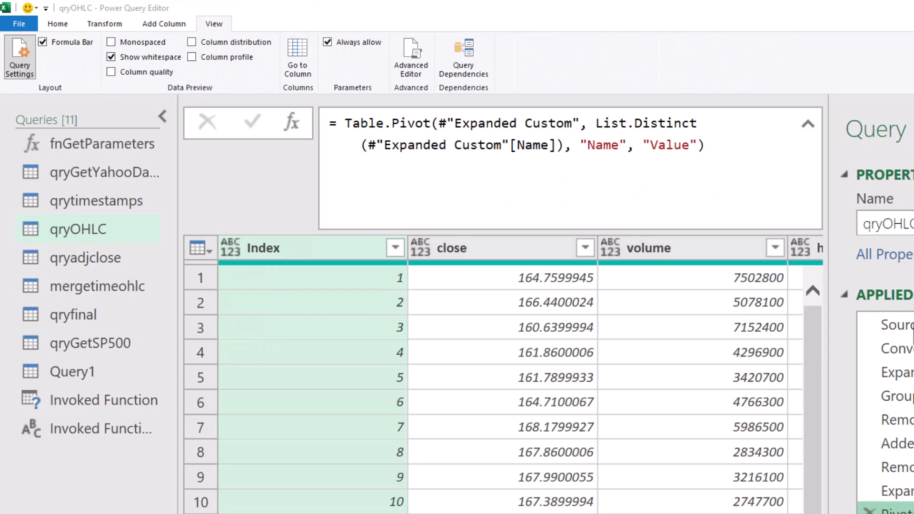
Review qryOHLC's Source, Converted to Table and Expanded Value steps, looking through the expanded Name and Value rows
left_click(880, 328)
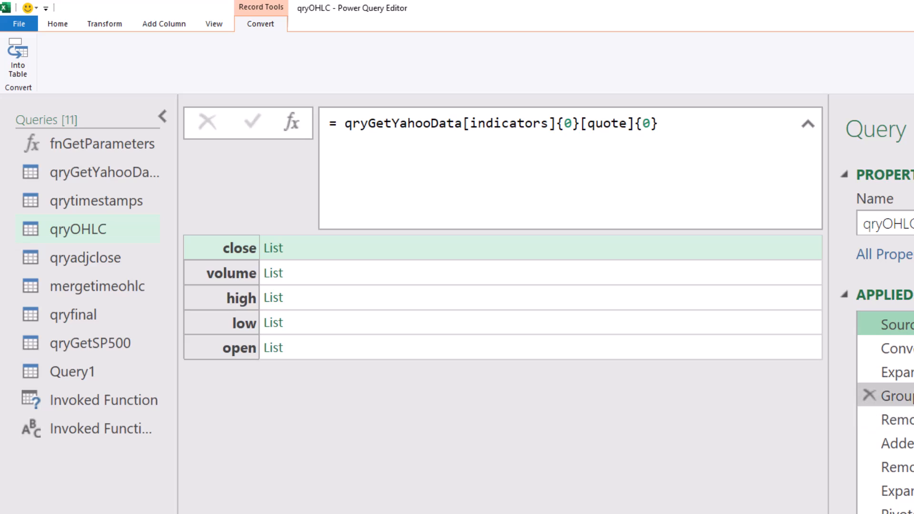
left_click(897, 348)
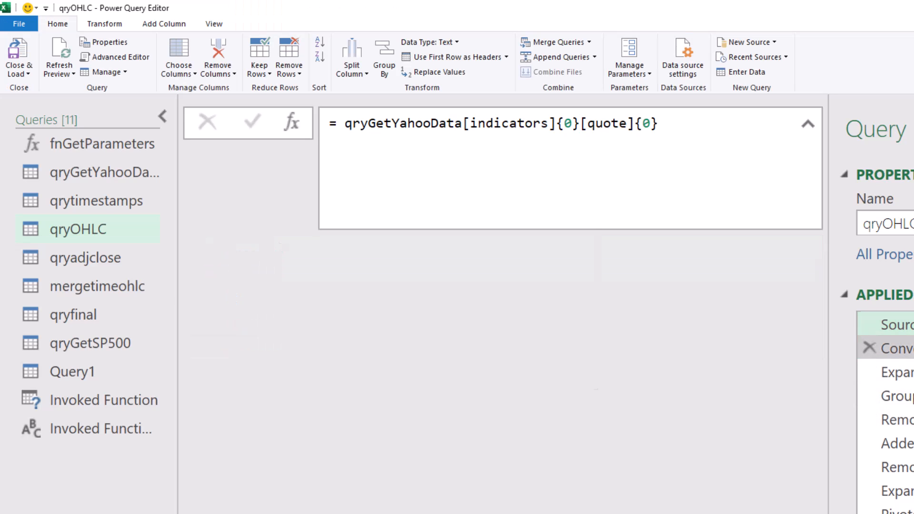
left_click(897, 372)
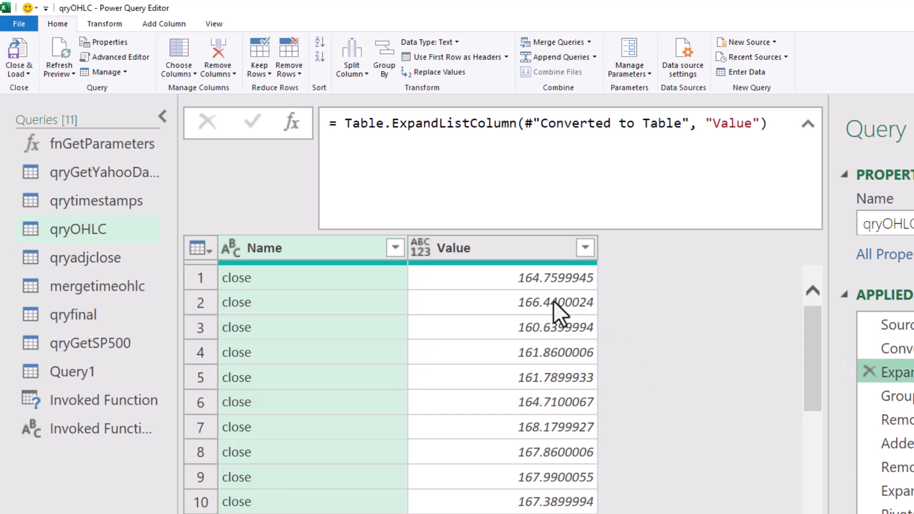
left_click_drag(806, 325, 794, 511)
left_click(312, 512)
left_click_drag(812, 481, 833, 285)
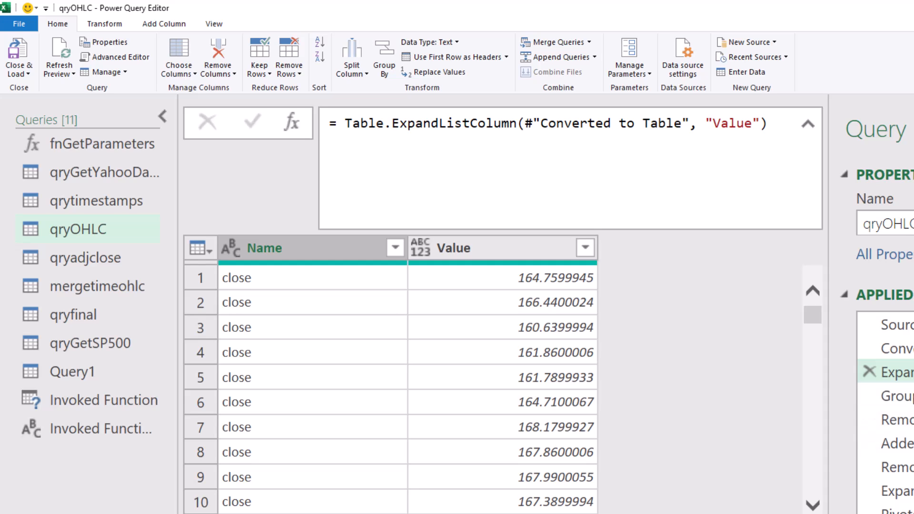
Examine the #"Expanded Value", "AddData" and each _ parts of the Table.Group formula in the grouping step
left_click(896, 396)
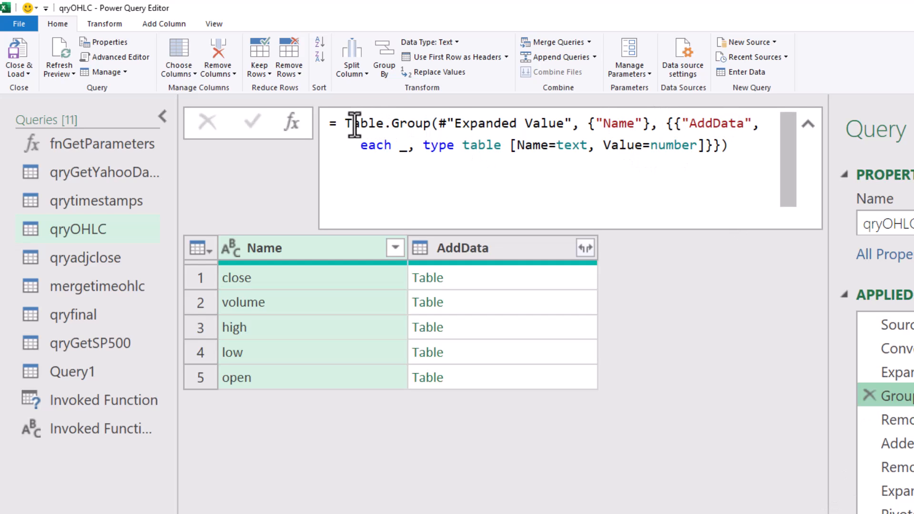
left_click_drag(578, 123, 439, 124)
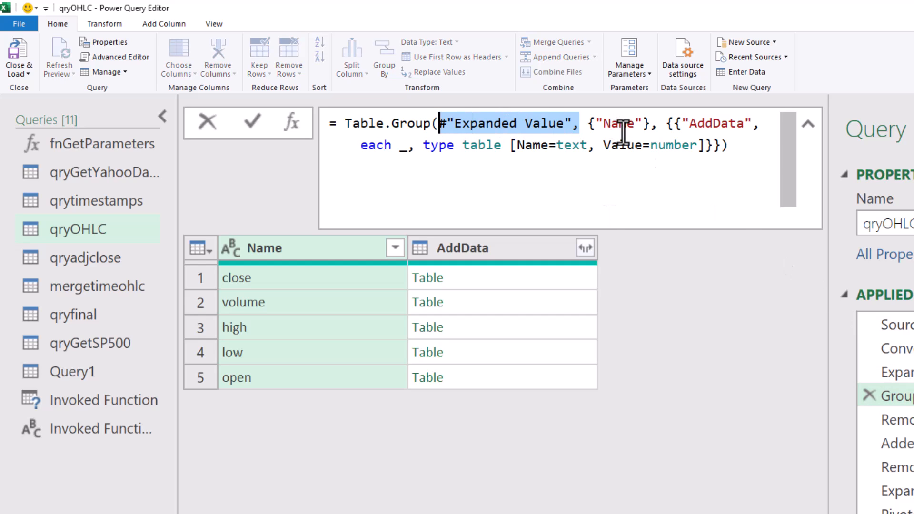
double_click(722, 123)
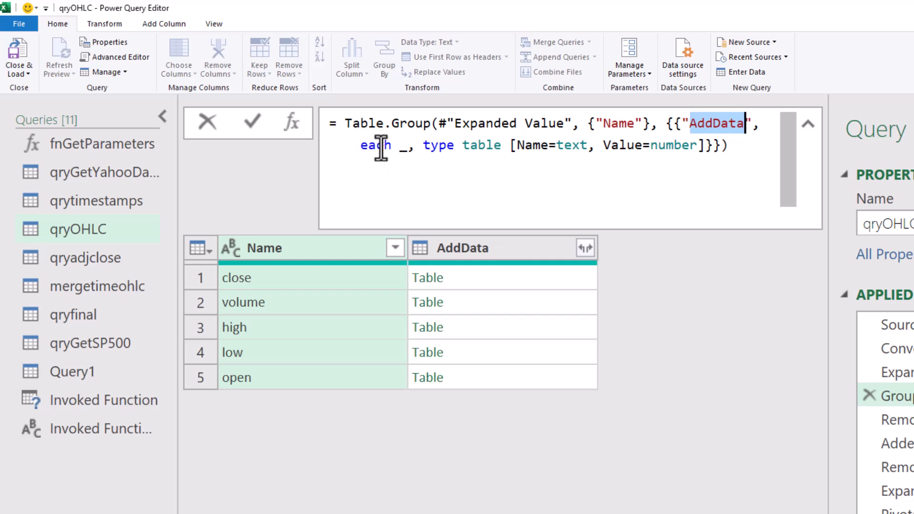
double_click(401, 145)
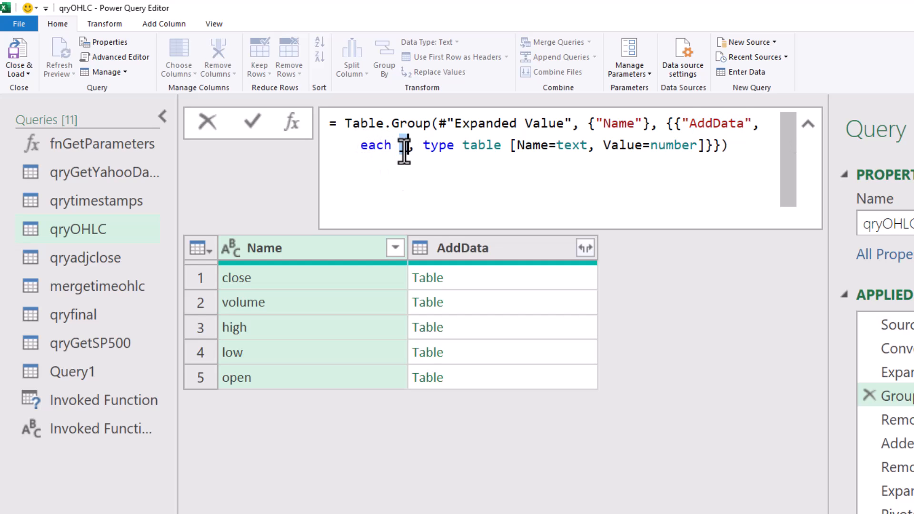
left_click(615, 191)
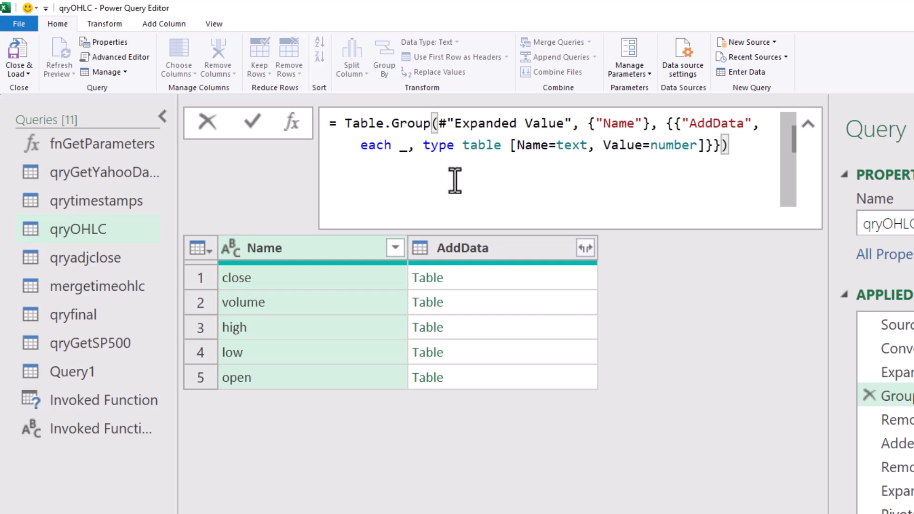
Examine the type table part of the Table.Group formula, including the text and number types for Name and Value
left_click_drag(423, 145, 503, 145)
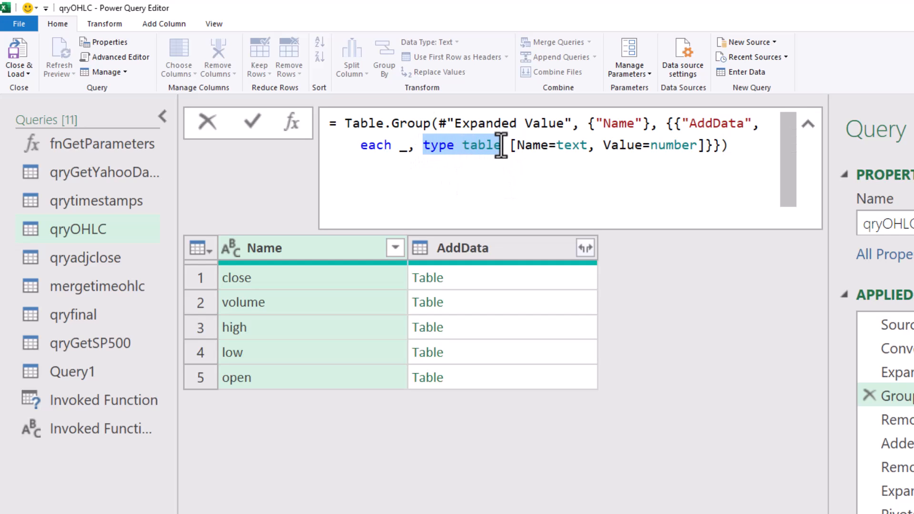
left_click(519, 171)
double_click(575, 148)
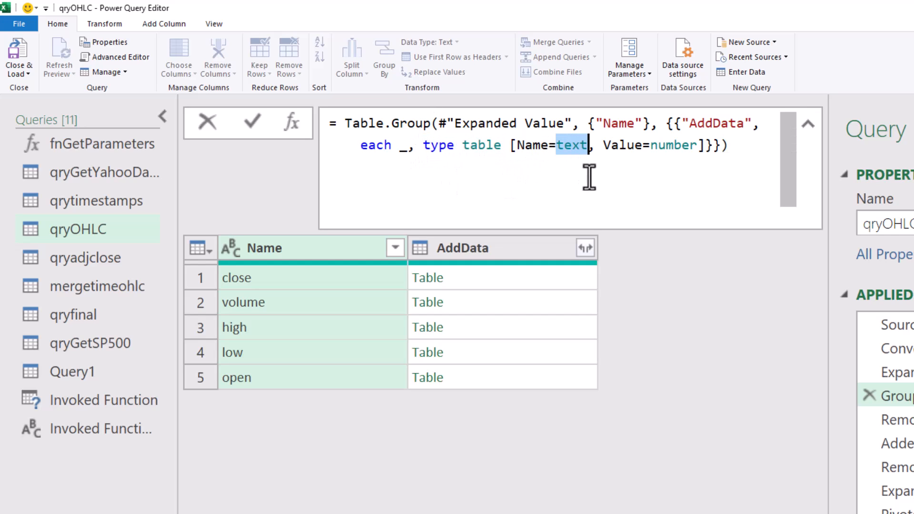
left_click(605, 183)
double_click(661, 148)
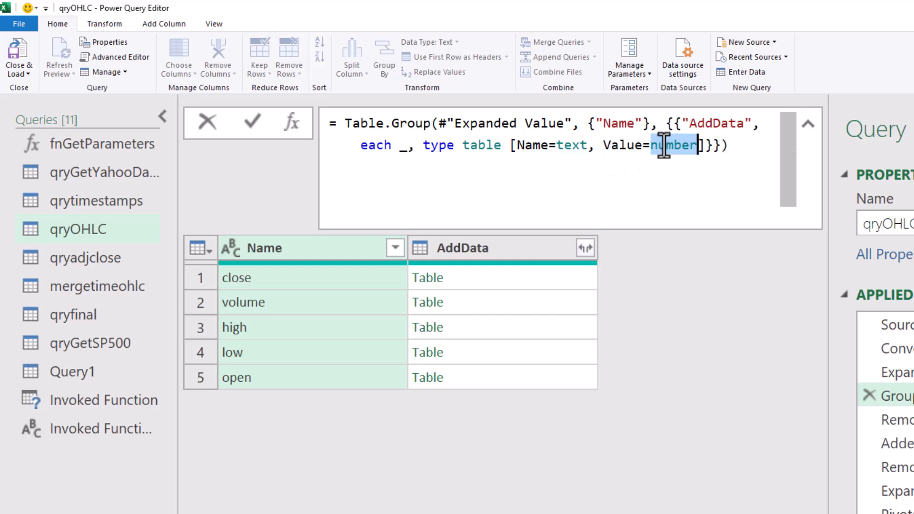
left_click(609, 187)
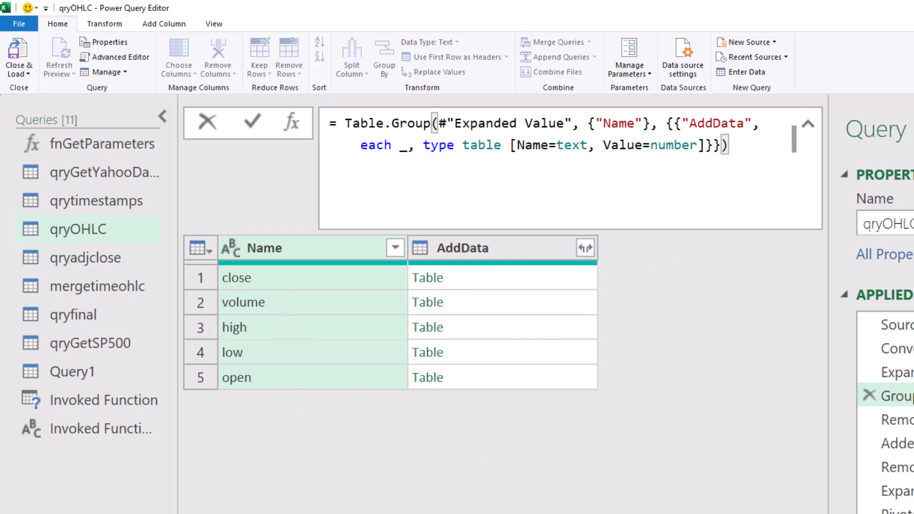
Compare the grouped table with the result of the step that removes its Name column
key("Delete")
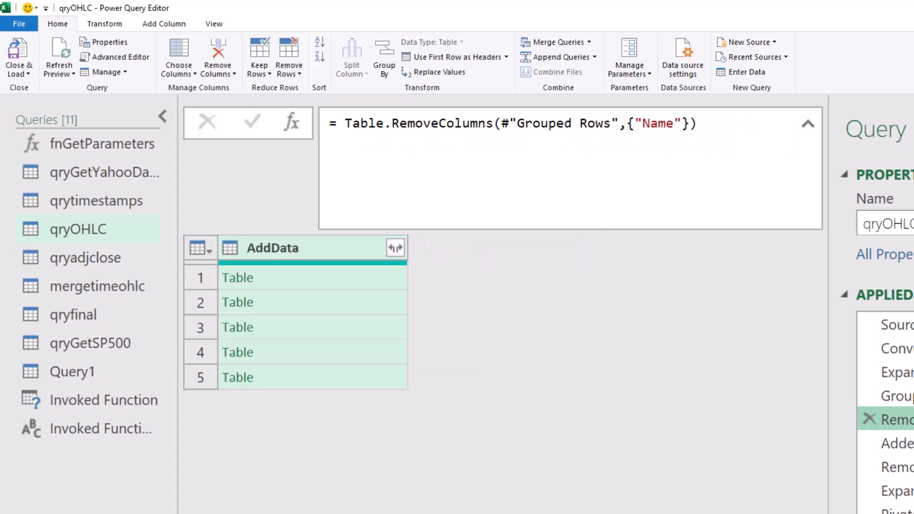
left_click(894, 396)
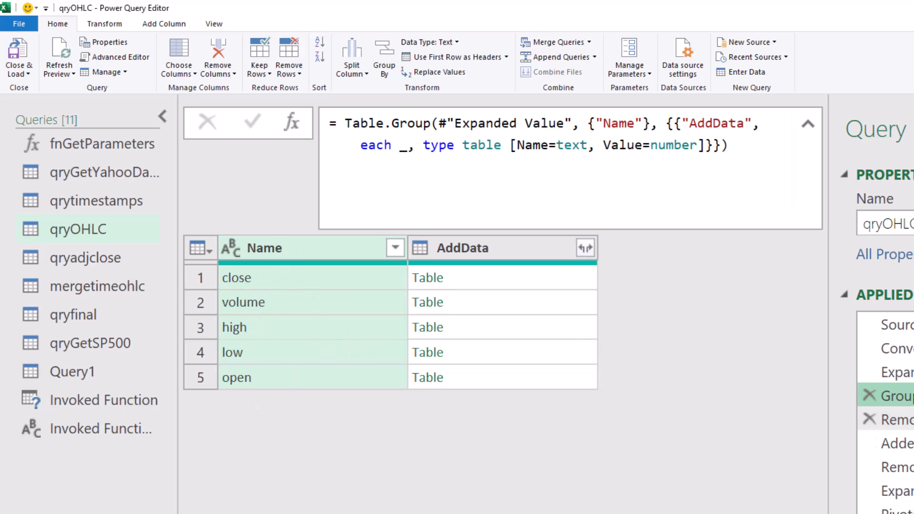
left_click(894, 420)
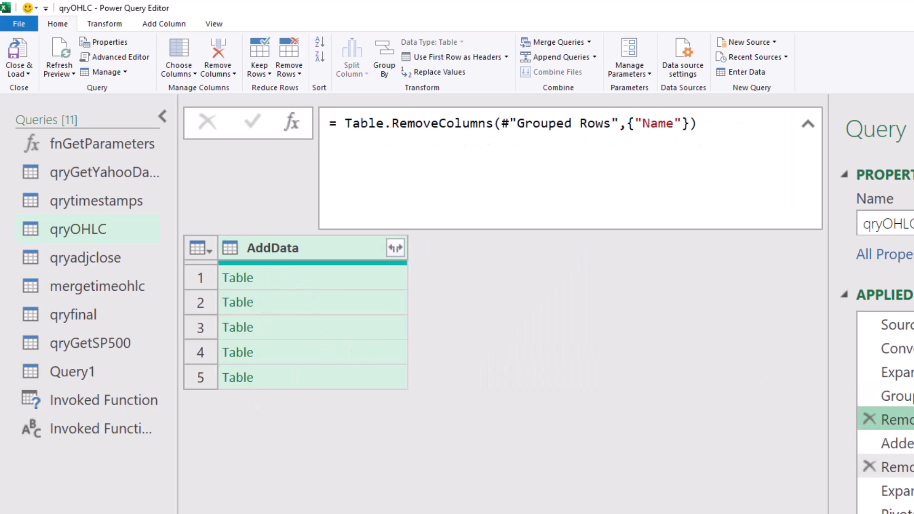
View the Added Custom step and preview the nested tables in the first three rows of the Custom column
left_click(894, 443)
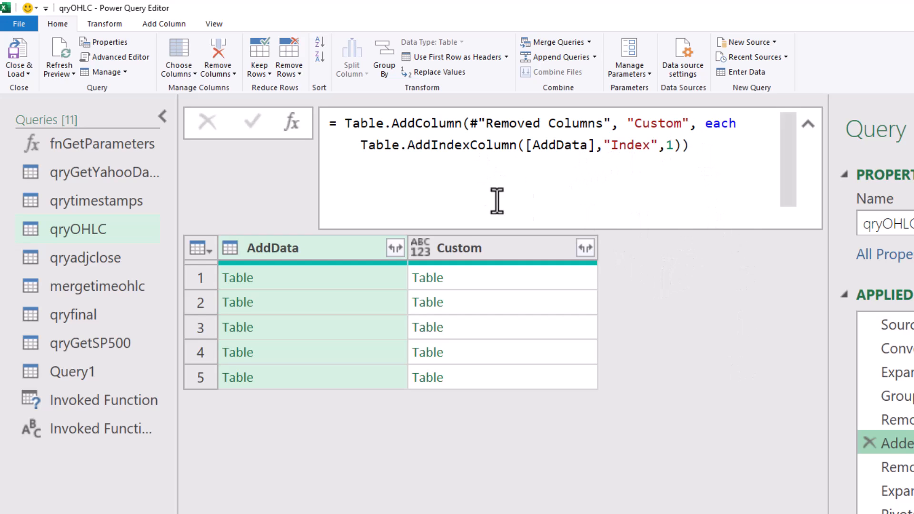
left_click(562, 287)
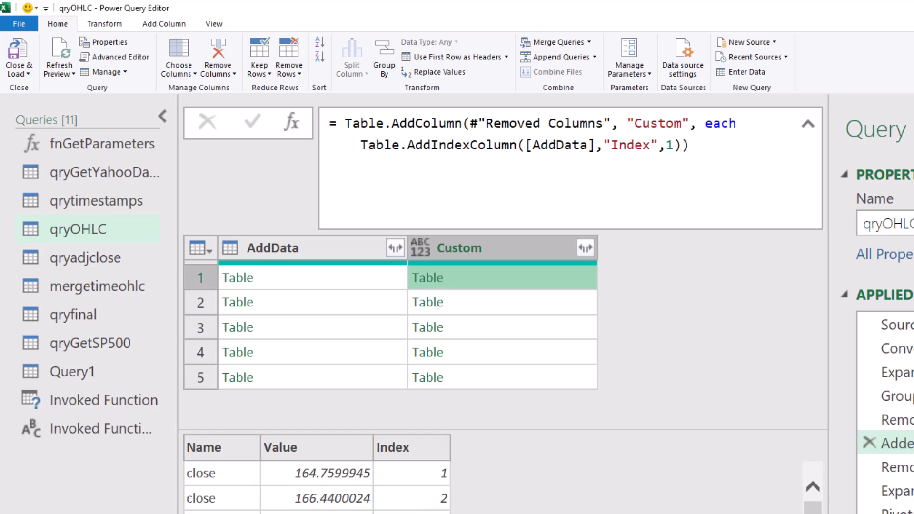
scroll(317, 485, "down", 4)
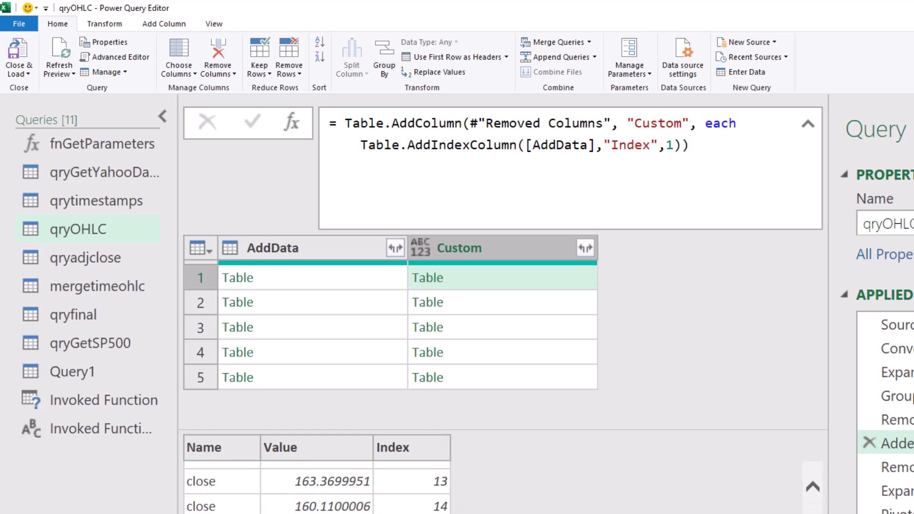
scroll(316, 490, "up", 4)
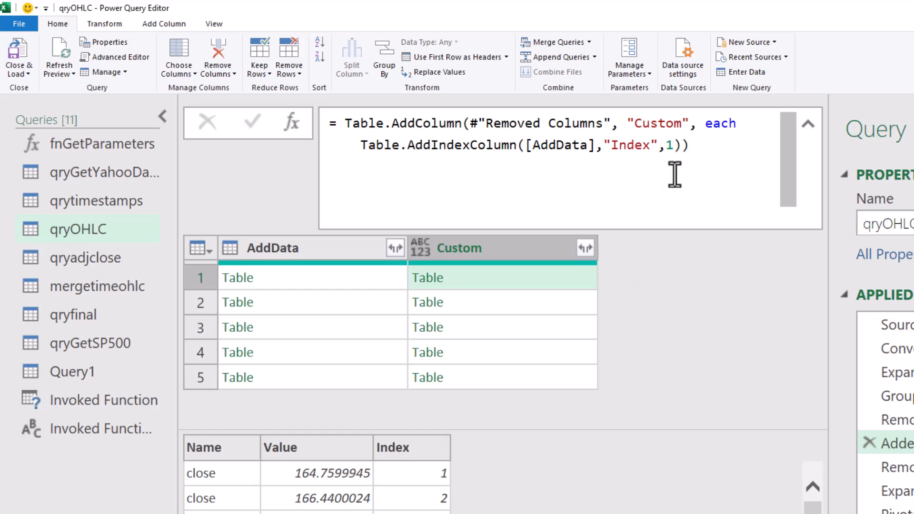
left_click(558, 308)
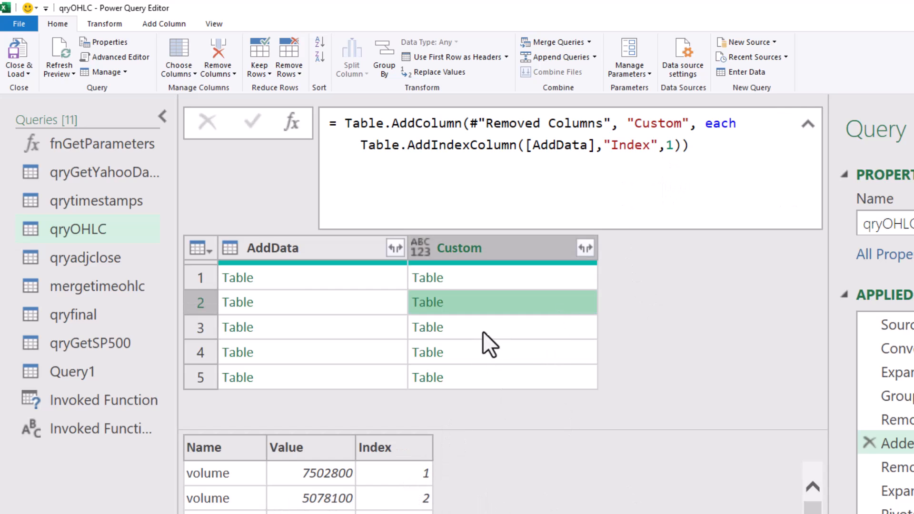
left_click(535, 326)
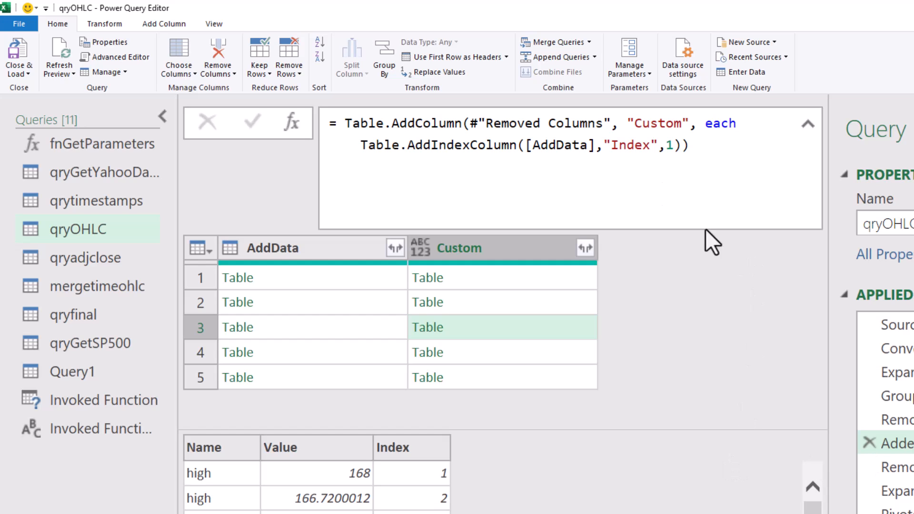
Examine the start value 1 and the [AddData] argument of Table.AddIndexColumn, leaving the formula as it is
left_click(672, 145)
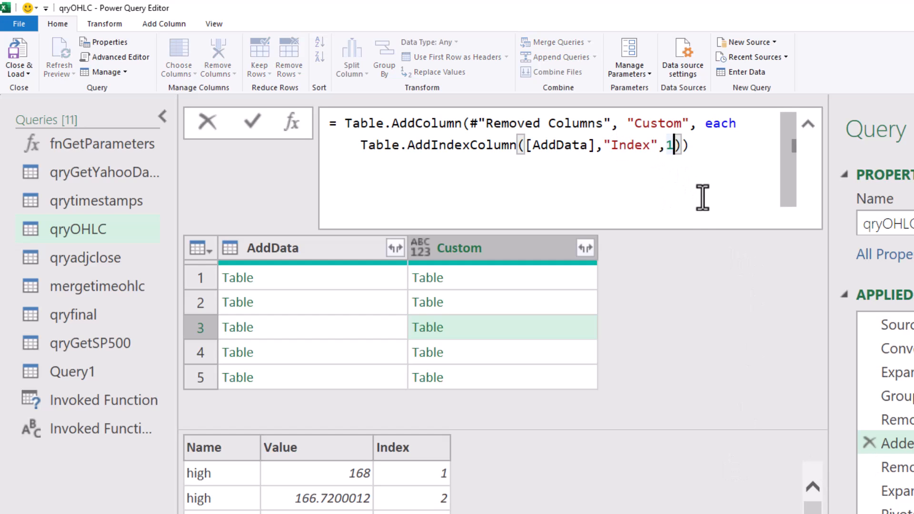
left_click(689, 186)
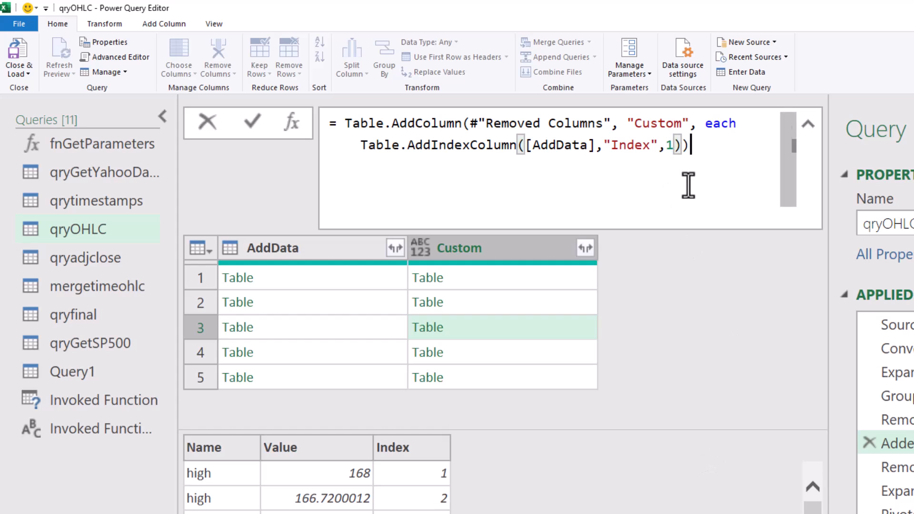
double_click(561, 145)
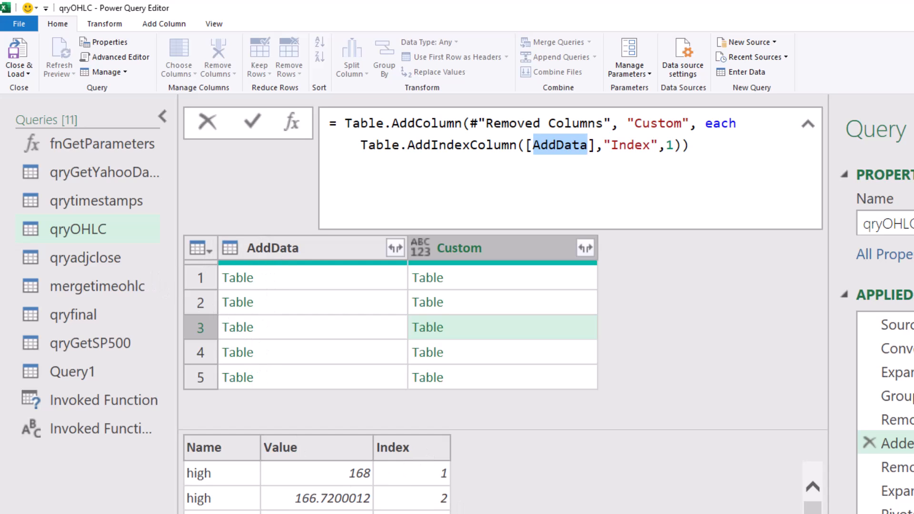
left_click(695, 210)
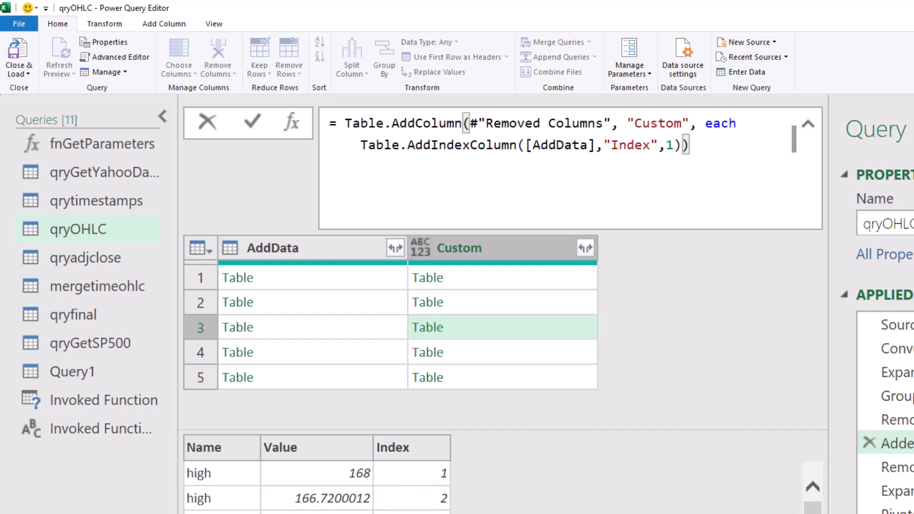
key("Return")
left_click_drag(813, 508, 847, 482)
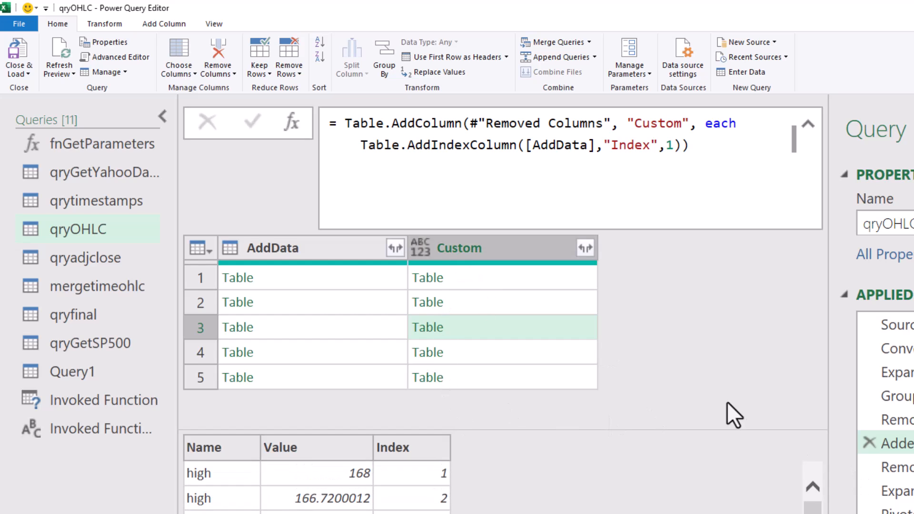
Review the step that removes AddData and the step that expands Custom into Name, Value and Index
left_click(886, 467)
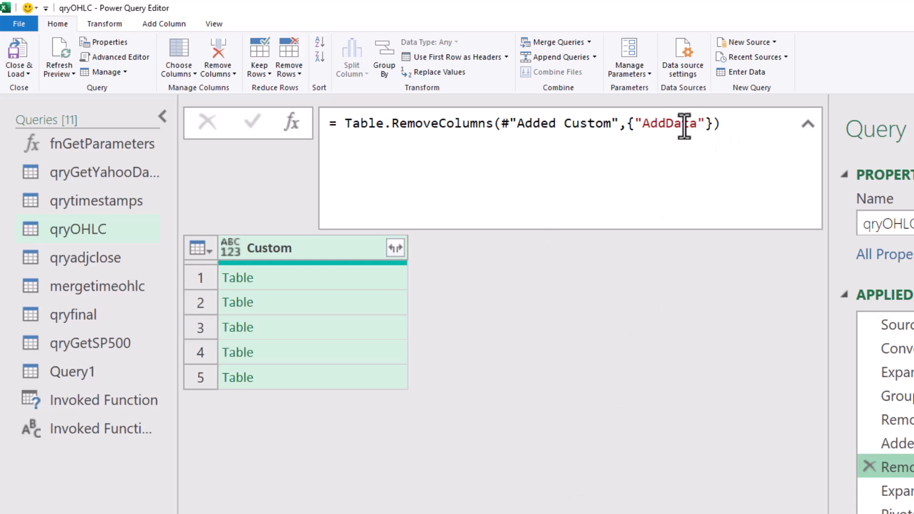
left_click(910, 495)
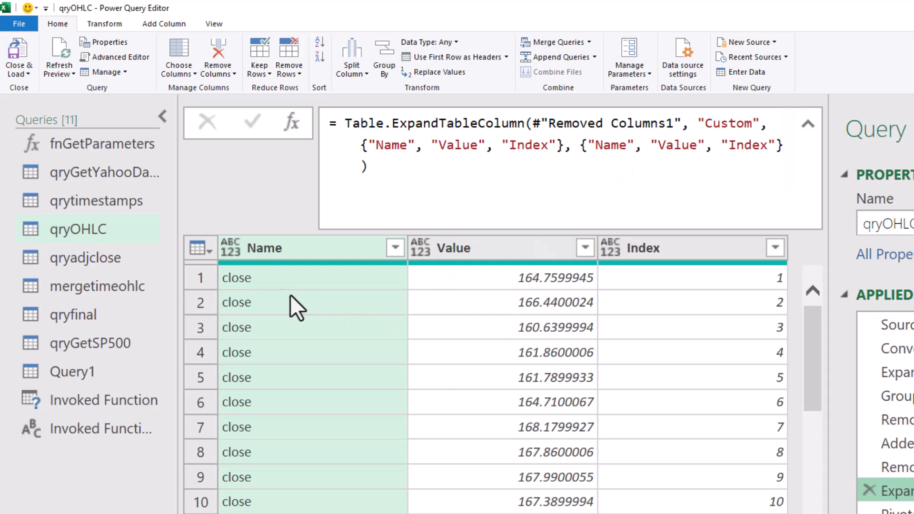
left_click(273, 284)
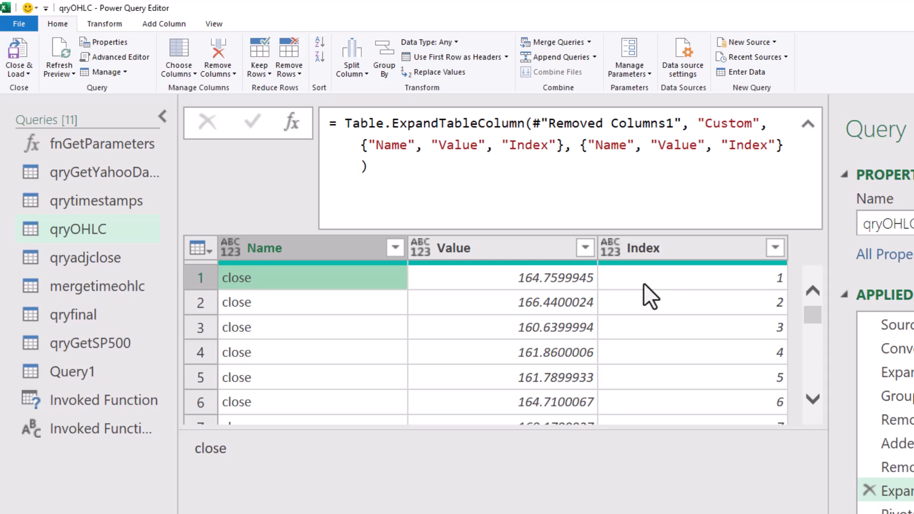
left_click(644, 283)
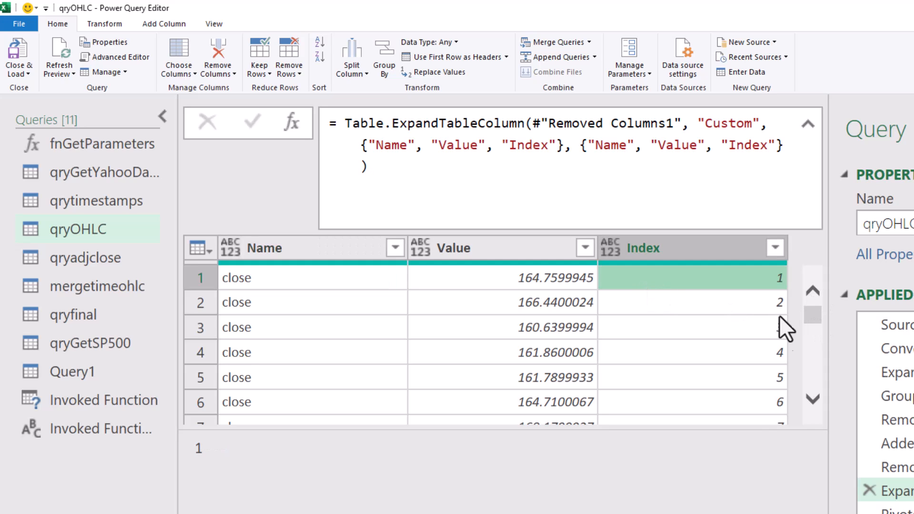
Examine how the Index numbers run through the expanded rows from the close group into the volume group
left_click_drag(766, 427, 766, 513)
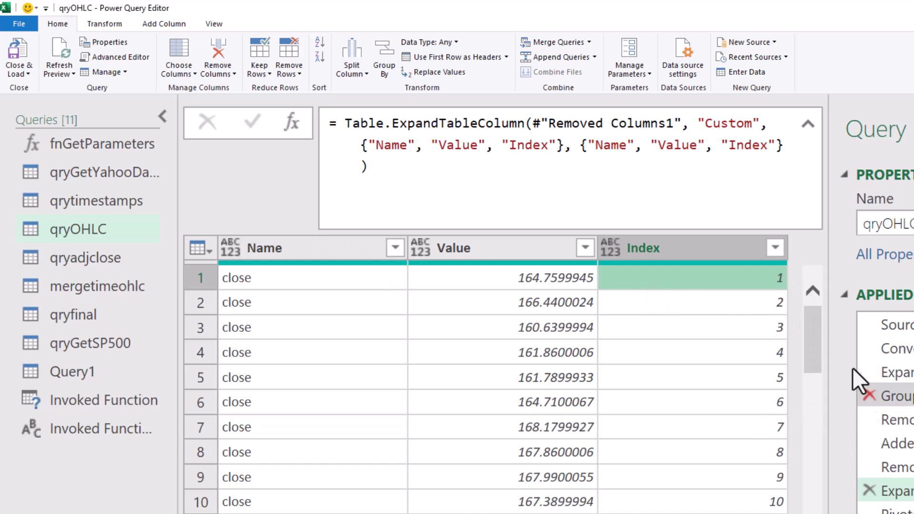
left_click_drag(810, 344, 808, 444)
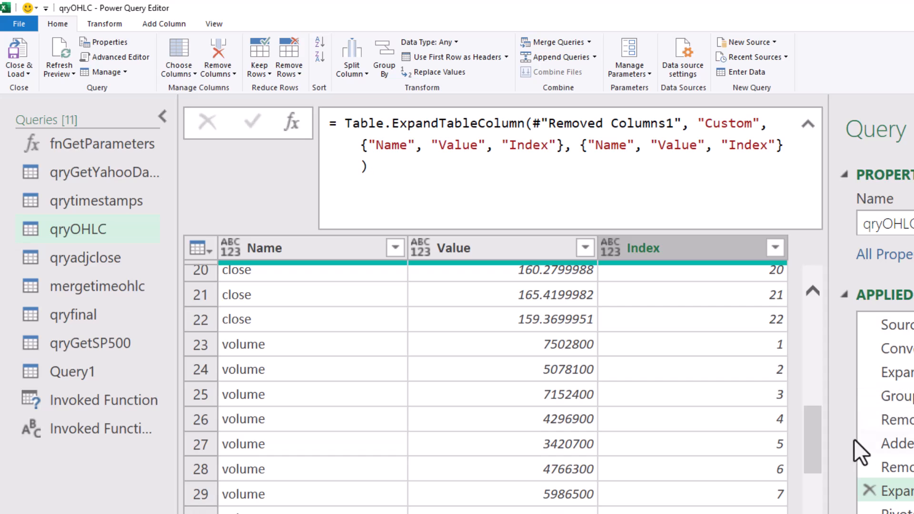
left_click_drag(809, 449, 828, 295)
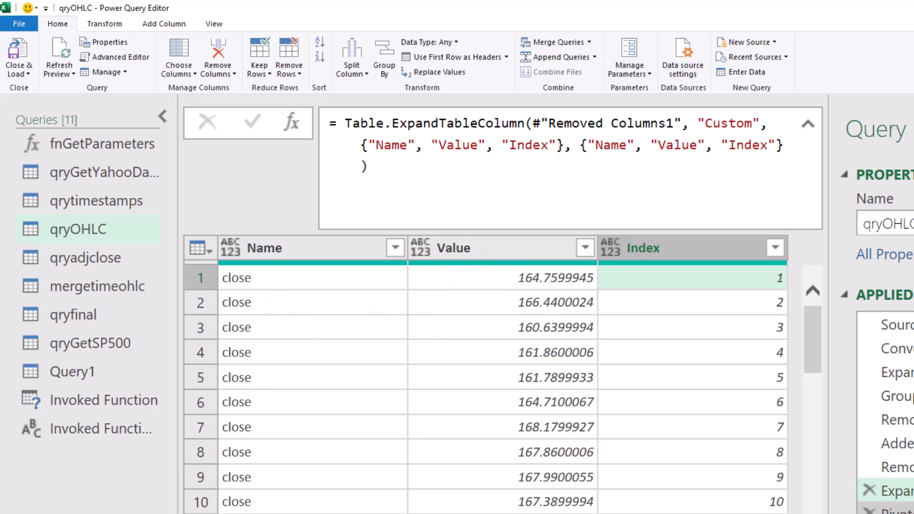
View qryOHLC's pivot step and examine its Table.Pivot formula and resulting columns, leaving the formula as it is
left_click(885, 510)
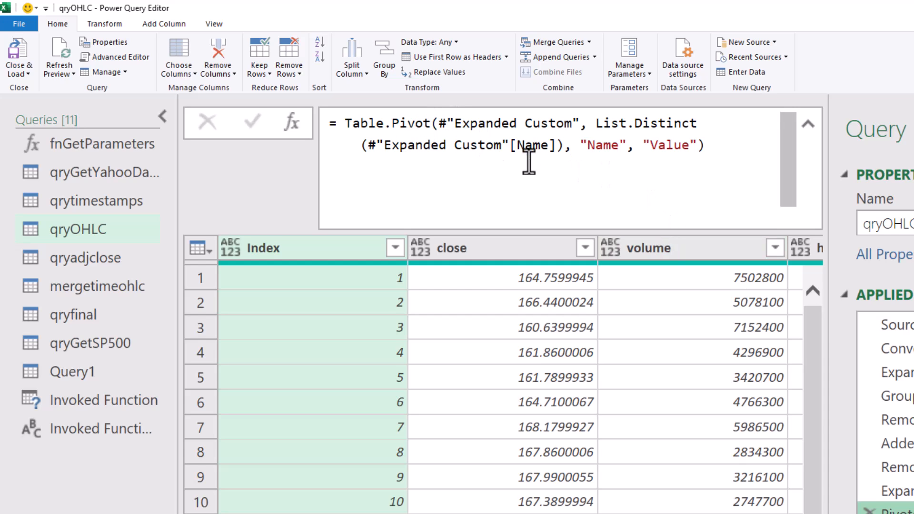
left_click(580, 126)
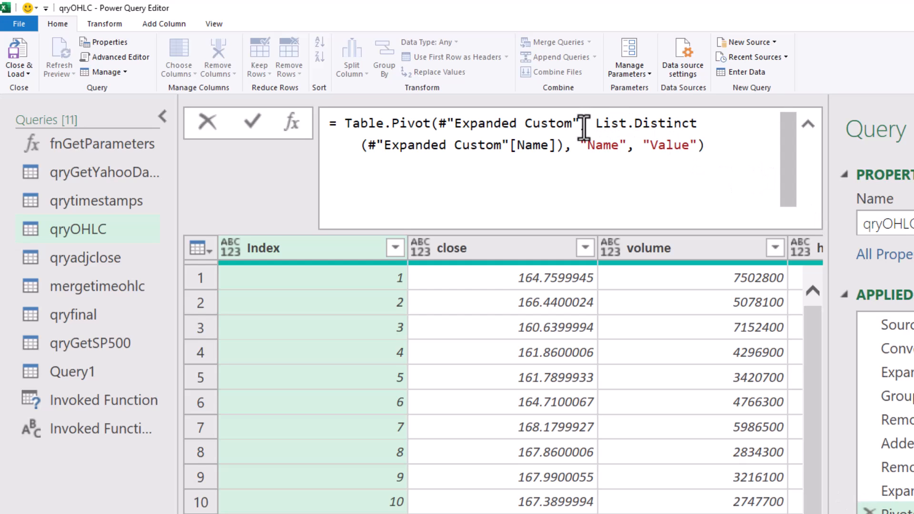
left_click(476, 178)
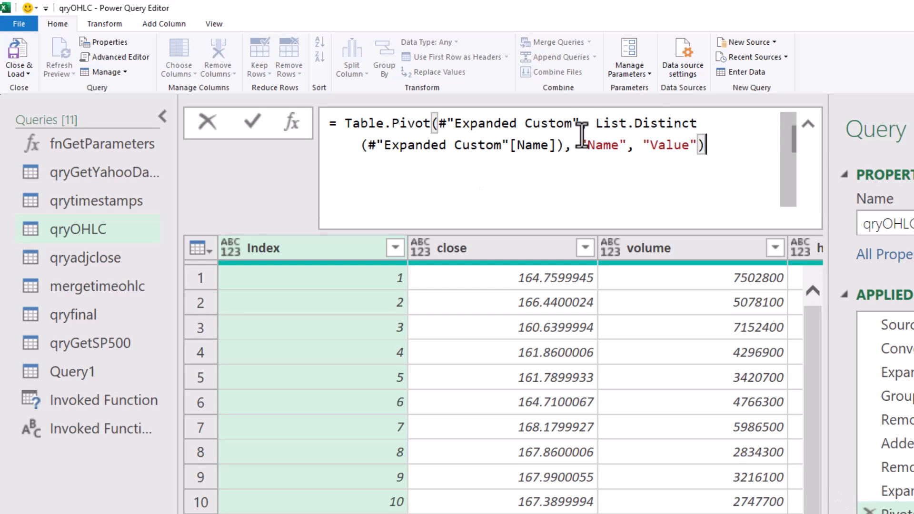
key("Return")
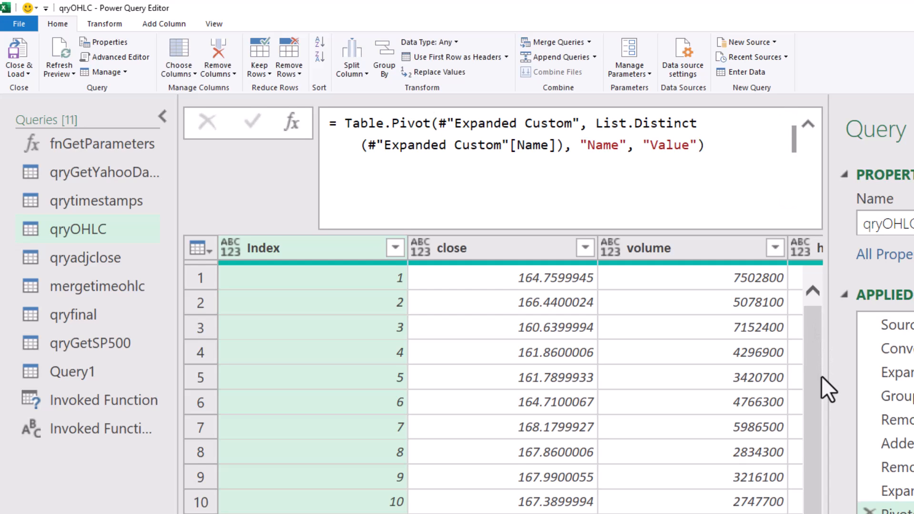
left_click_drag(818, 398, 817, 399)
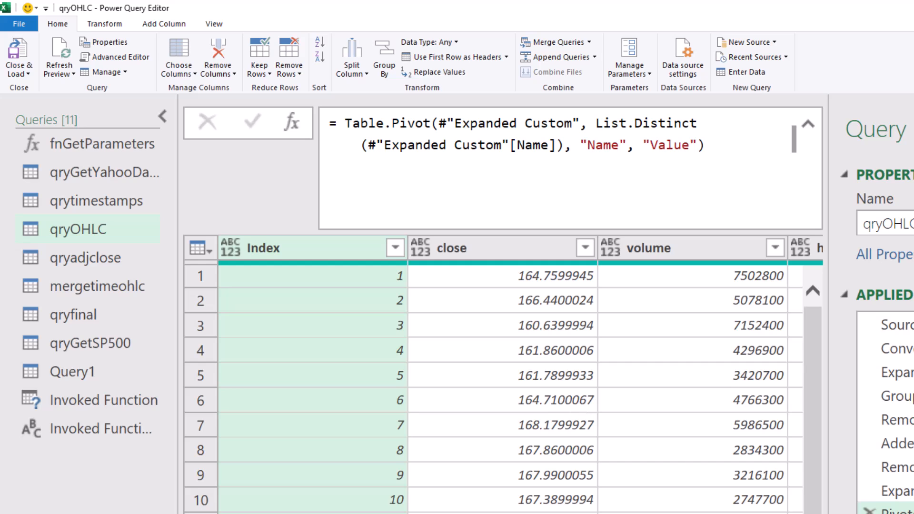
scroll(520, 374, "right", 10)
left_click(673, 192)
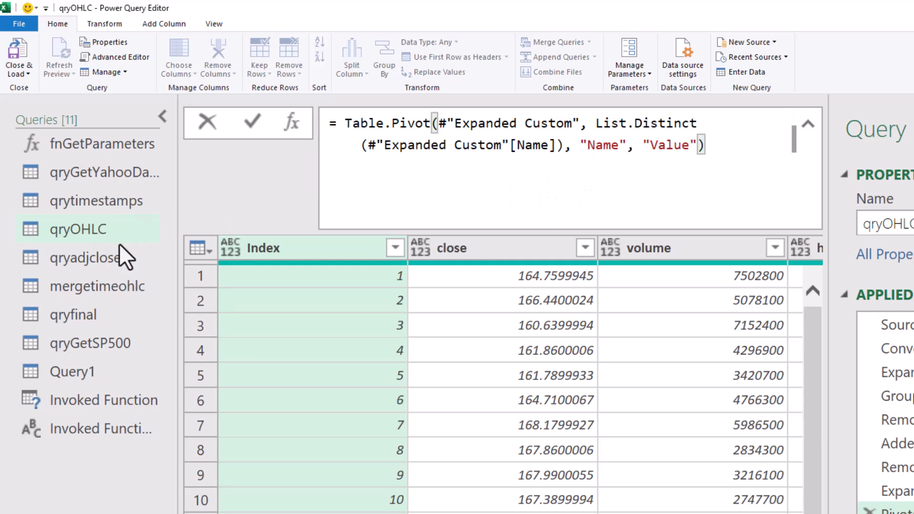
View the Source step of qryadjclose and examine its formula, qryGetYahooData[indicators]{0}[adjclose]{0}
left_click(87, 263)
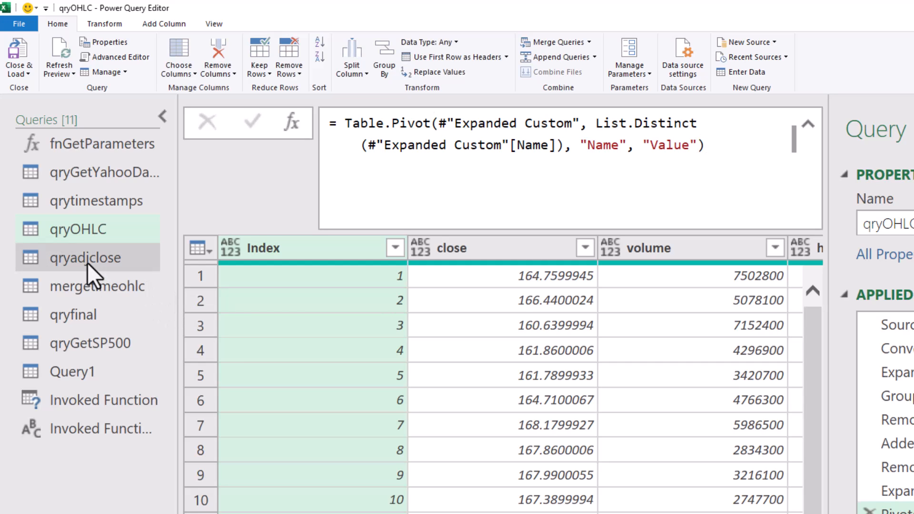
double_click(87, 262)
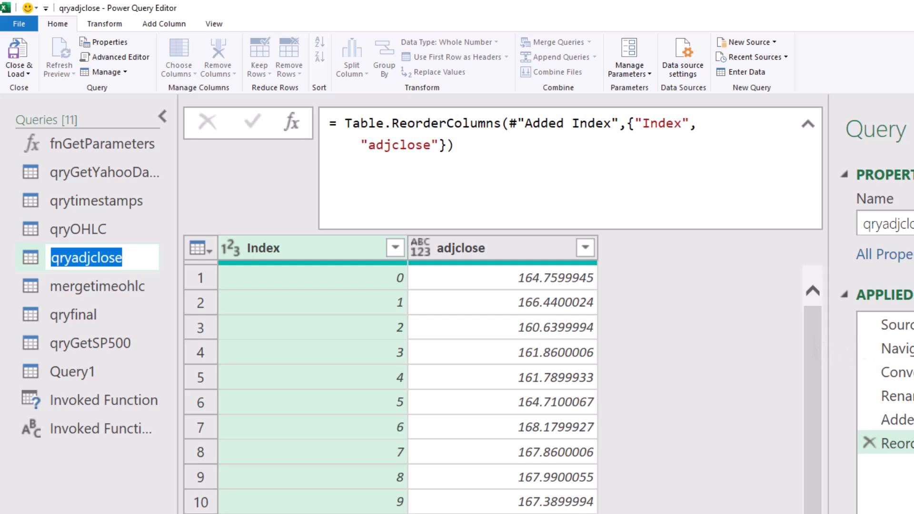
key("Return")
left_click(898, 326)
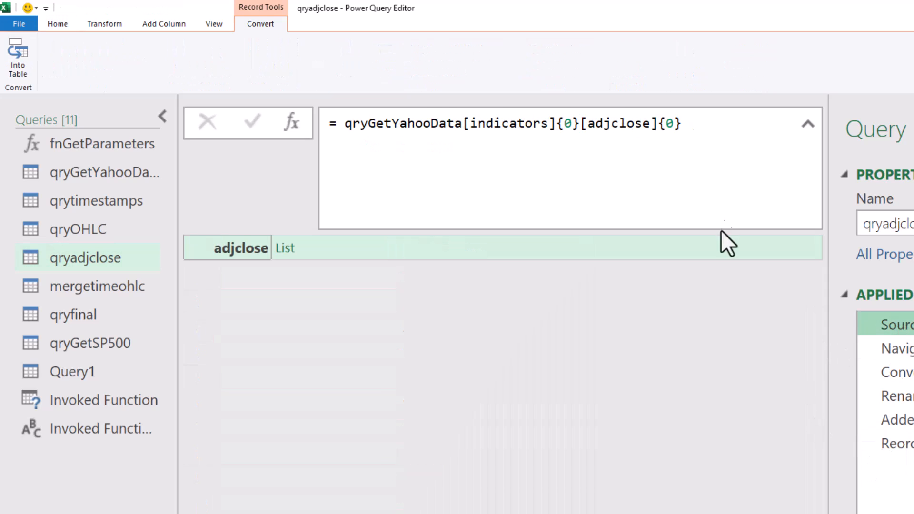
left_click_drag(703, 122, 326, 124)
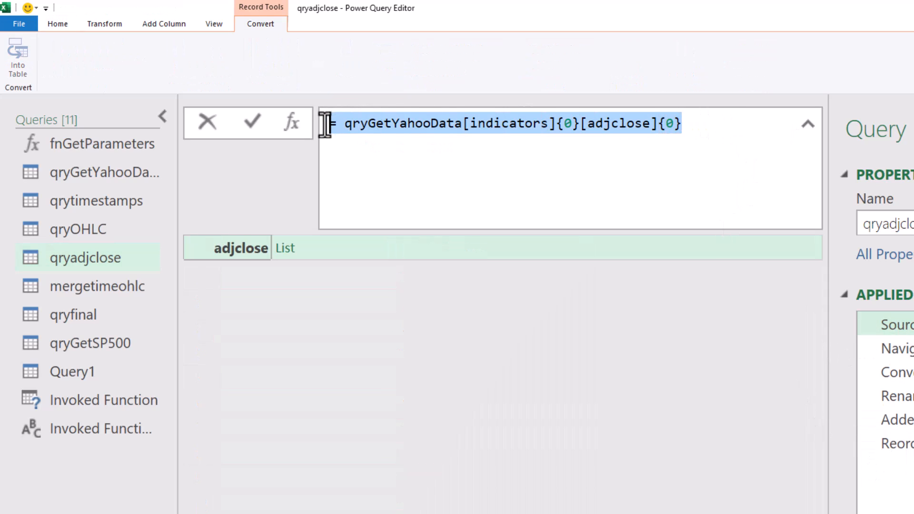
In qryGetYahooData, drill through the indicators record into adjclose, its first record and inner list, then delete these drill-down steps
left_click(93, 171)
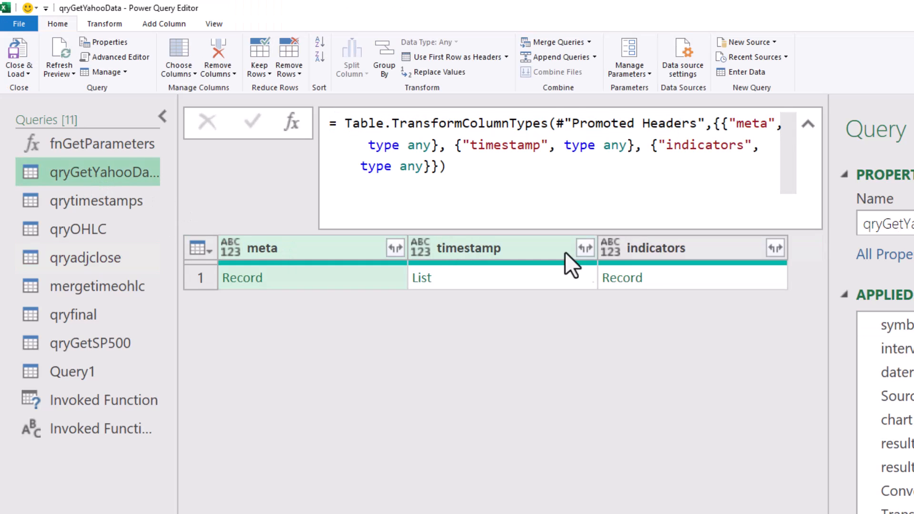
left_click(623, 279)
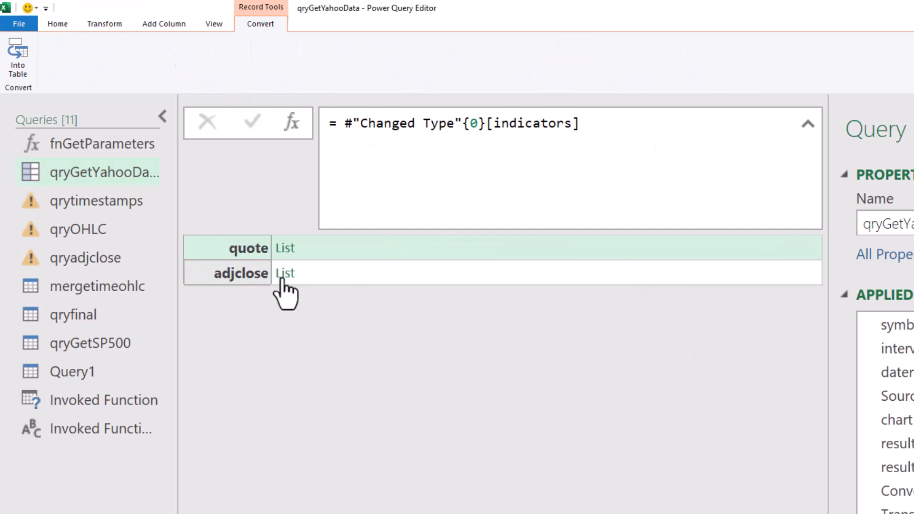
left_click(283, 279)
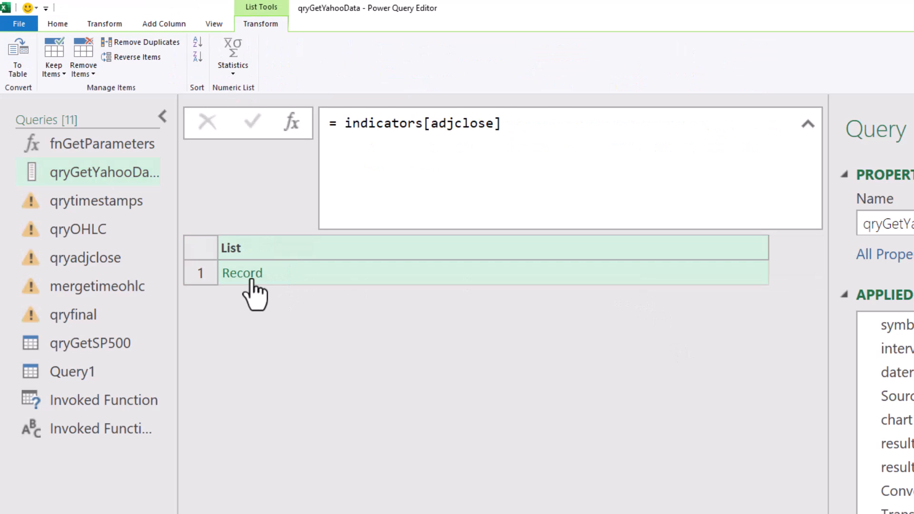
left_click(251, 281)
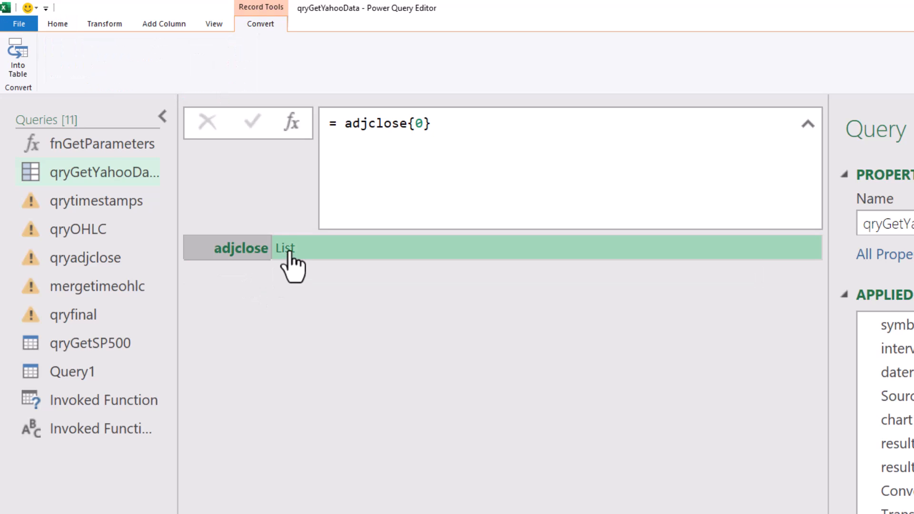
left_click(288, 248)
key("Delete")
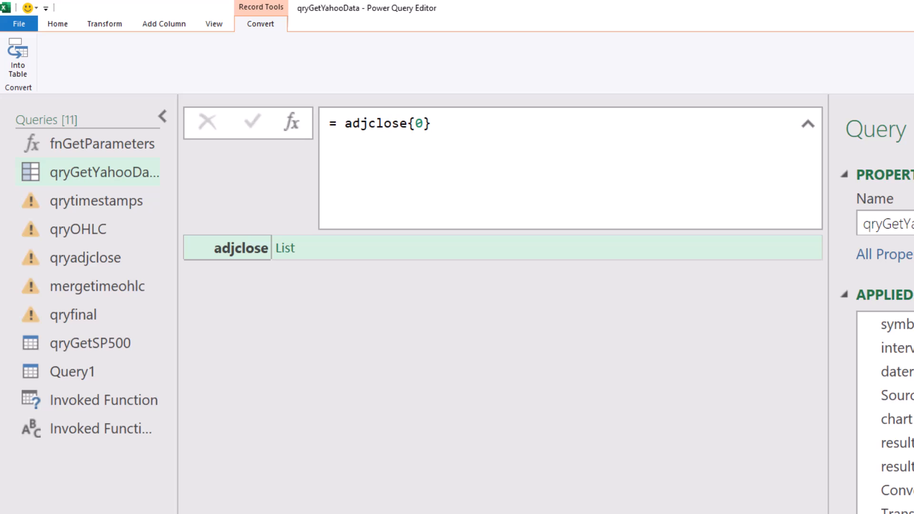
key("Delete")
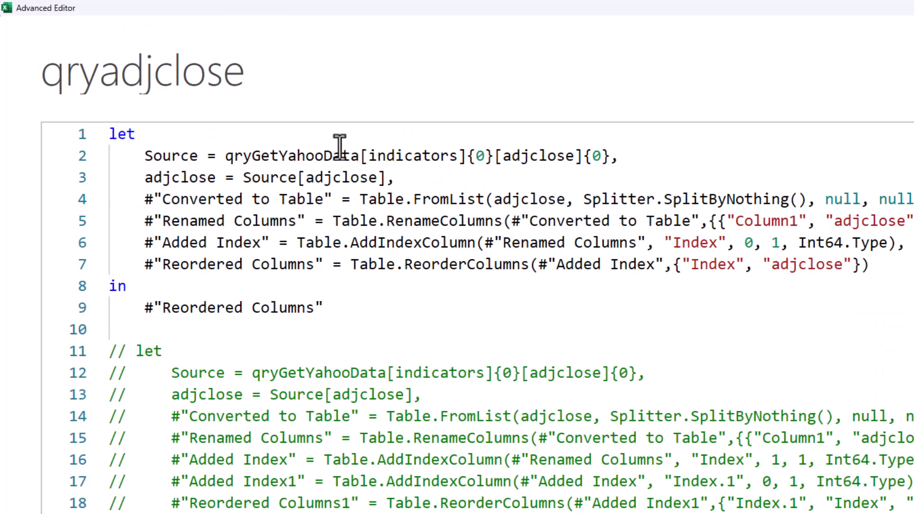
Examine the Source and adjclose lines of the qryadjclose code in the Advanced Editor
left_click_drag(617, 156, 142, 162)
left_click_drag(395, 177, 242, 179)
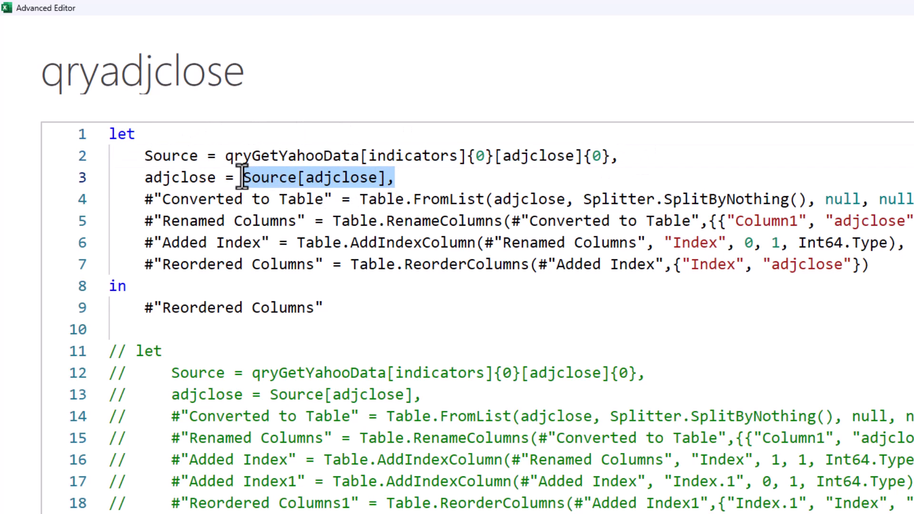
left_click(503, 352)
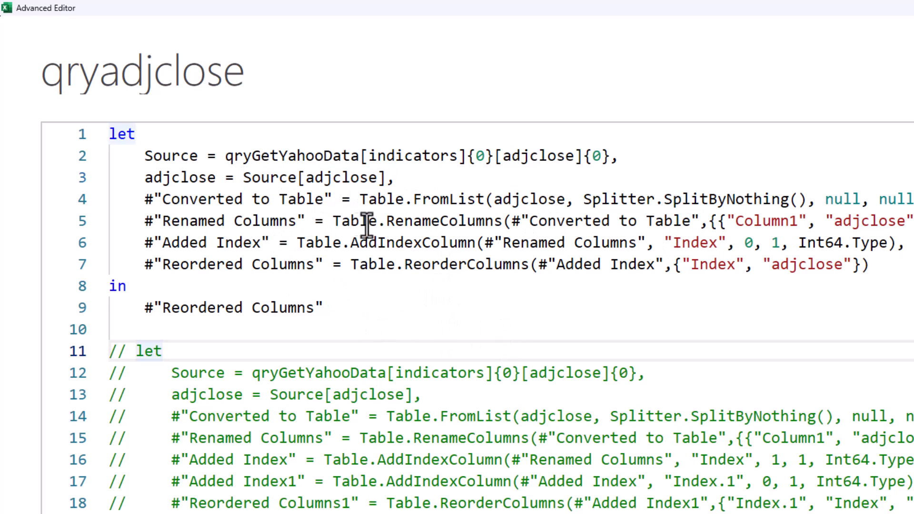
Examine the lines of the qryadjclose code that rename Column1, add the index and reorder the columns, and close the editor
left_click(775, 221)
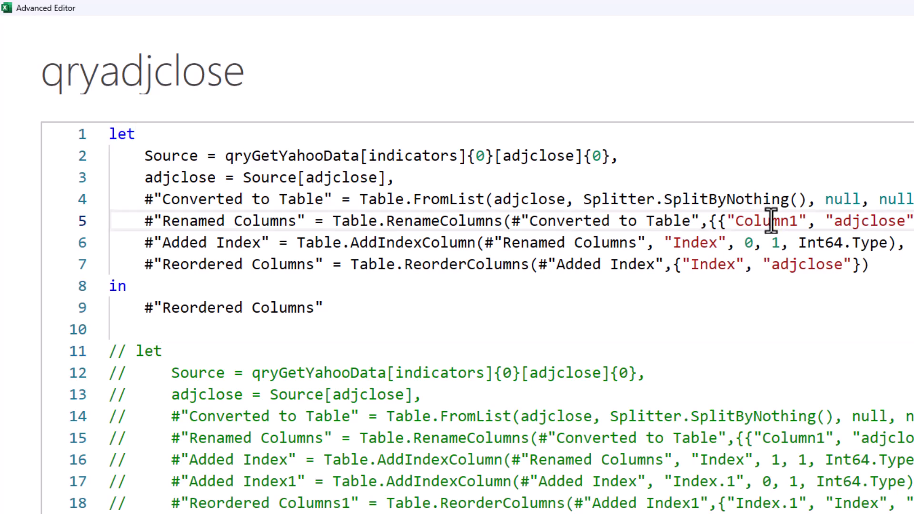
double_click(862, 221)
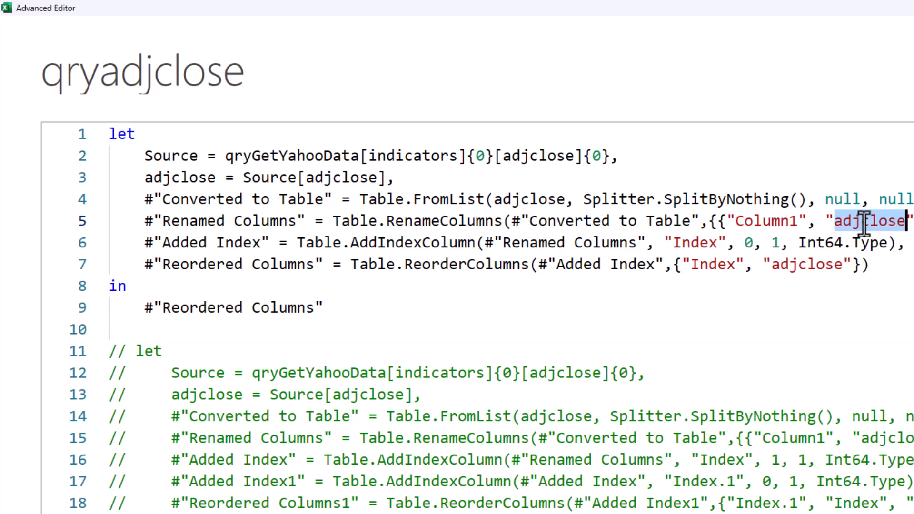
double_click(695, 242)
left_click(690, 348)
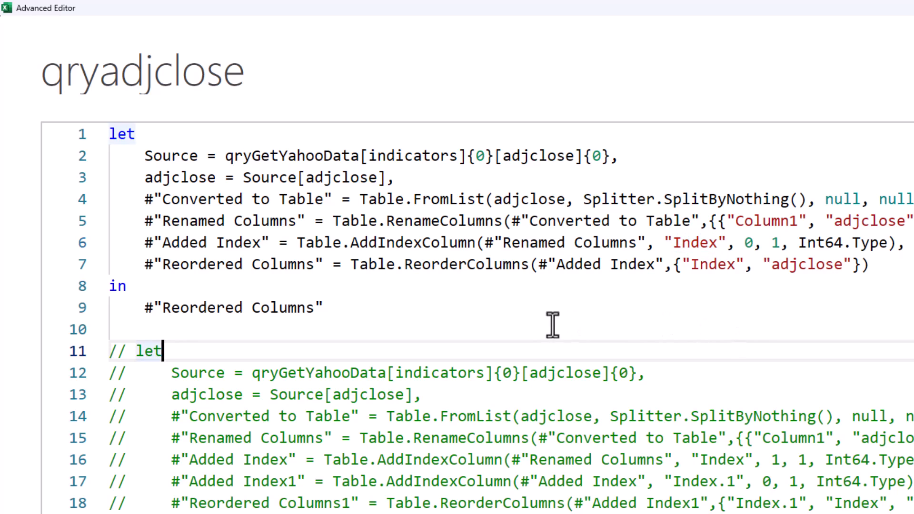
left_click(894, 264)
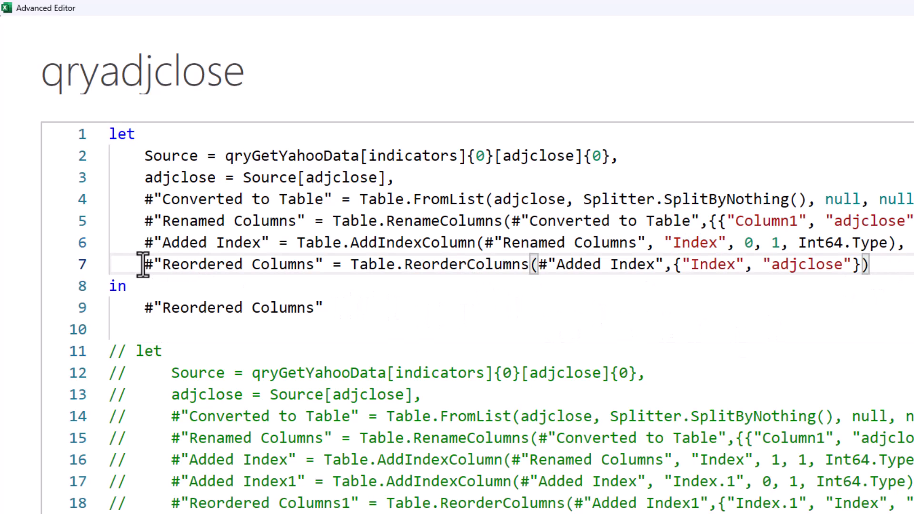
left_click_drag(143, 264, 317, 264)
left_click(322, 309)
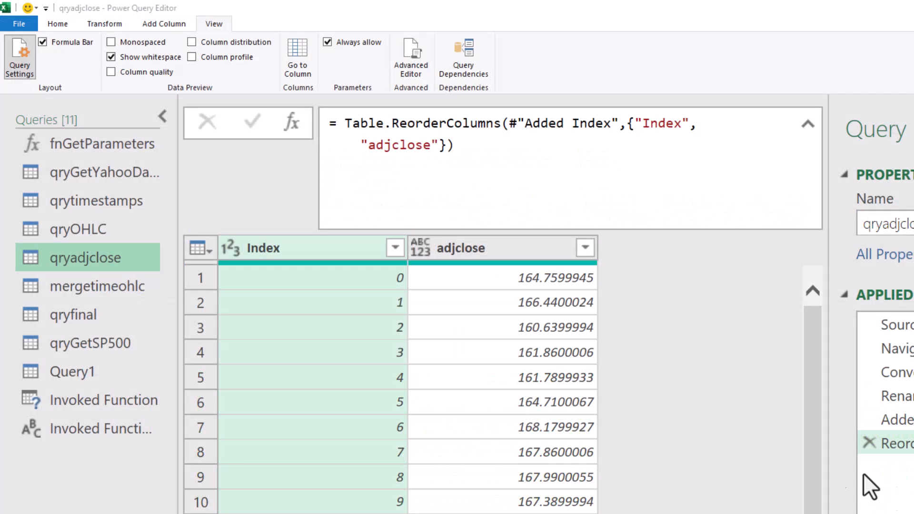
Open the code of the mergetimeohlc query in the Advanced Editor for reading
left_click(425, 193)
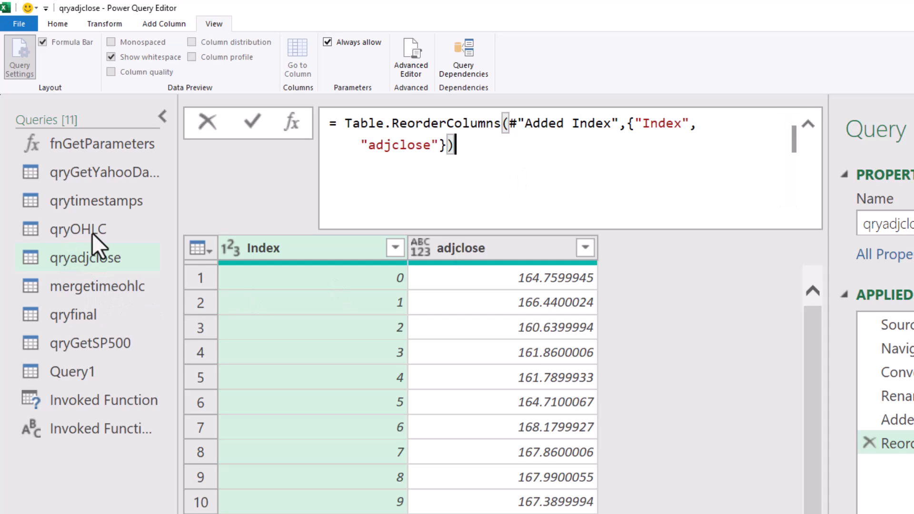
double_click(105, 287)
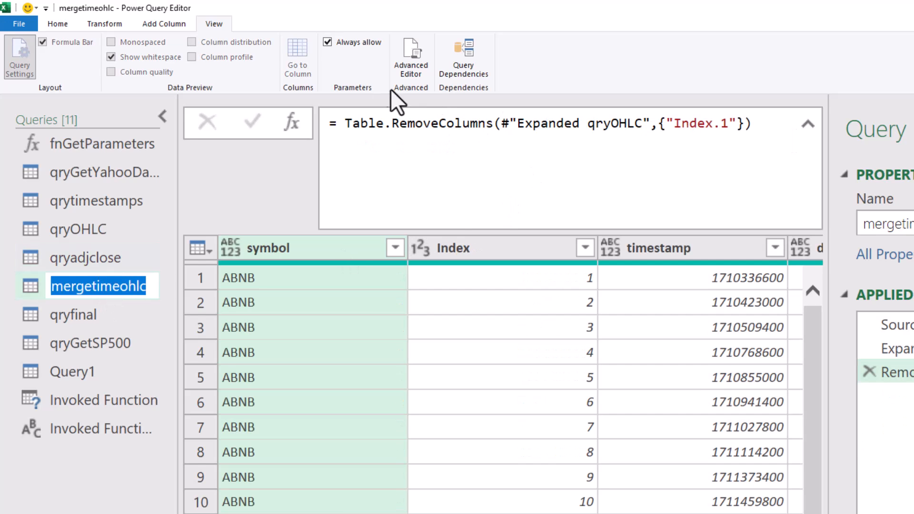
left_click(416, 57)
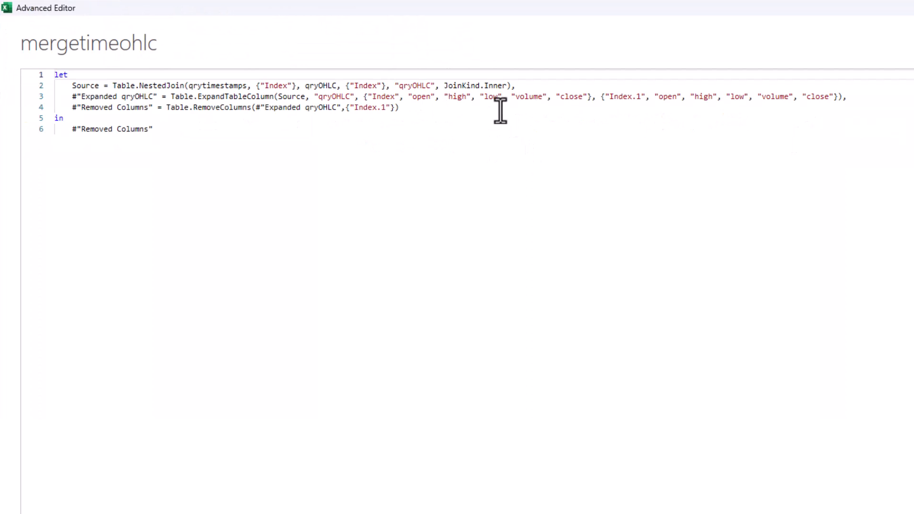
left_click(315, 188)
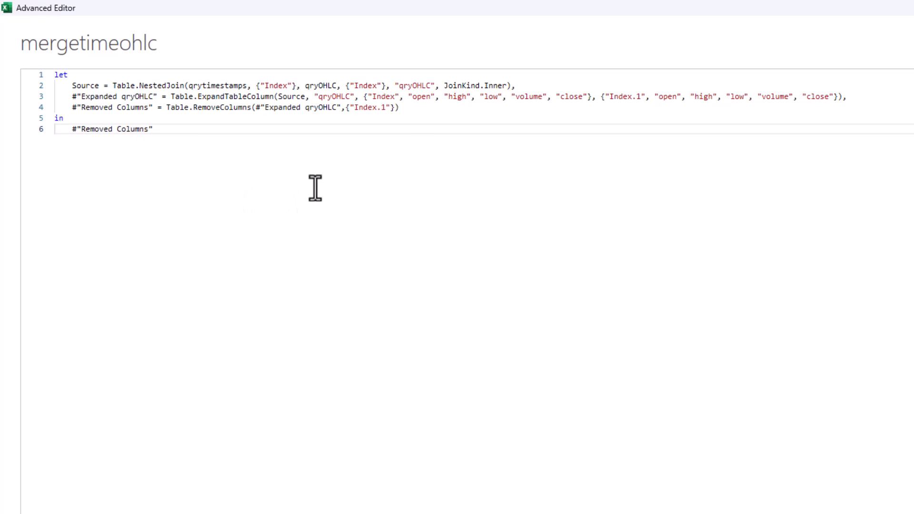
scroll(315, 188, "up", 5, "ctrl")
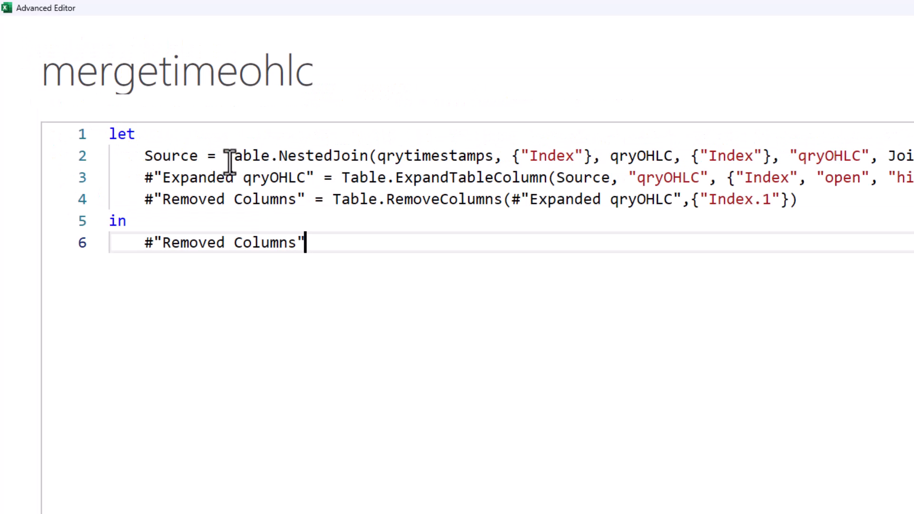
Examine the Table.NestedJoin arguments in the Source line: qrytimestamps and qryOHLC, their Index keys, the new column name and the join kind
mouse_move(247, 157)
double_click(438, 157)
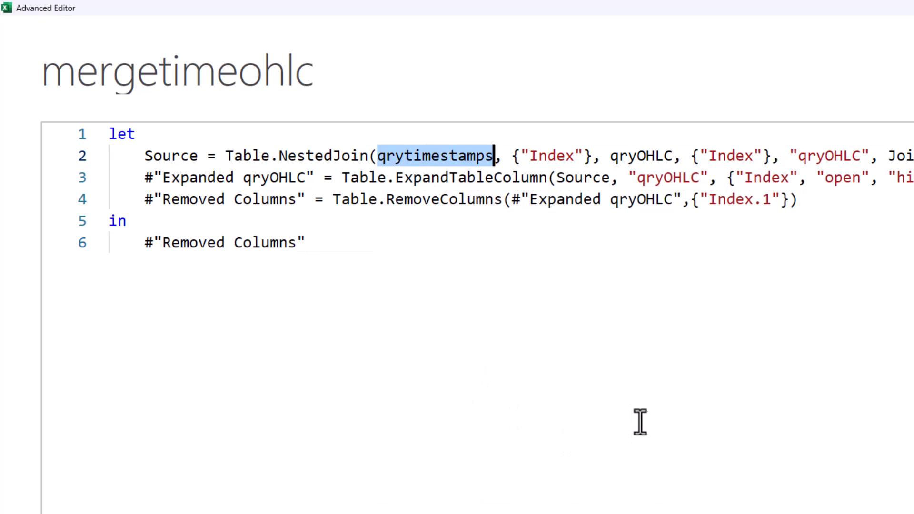
left_click_drag(512, 155, 594, 155)
left_click(647, 298)
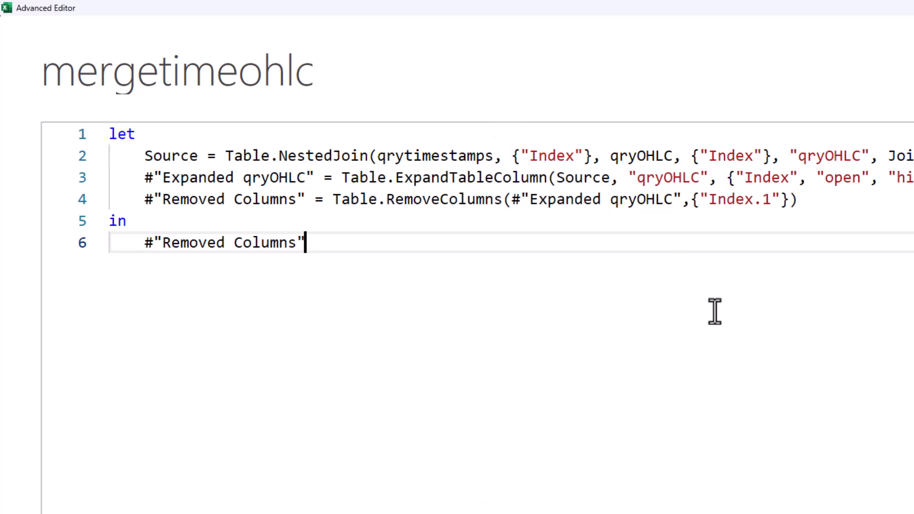
double_click(628, 154)
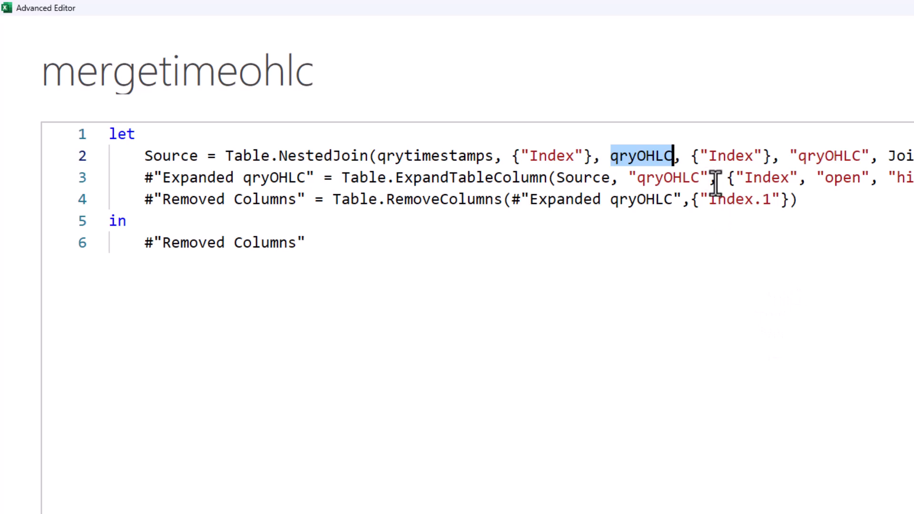
left_click_drag(691, 156, 726, 156)
double_click(830, 156)
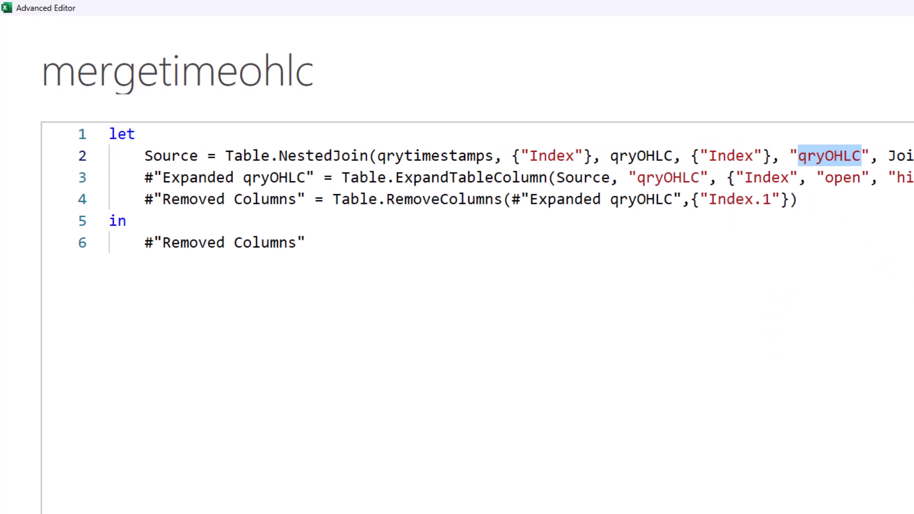
double_click(893, 156)
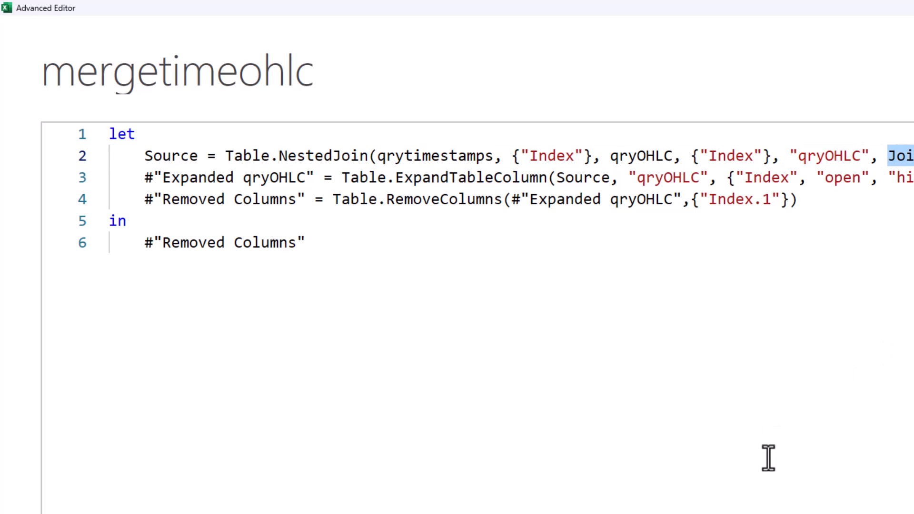
left_click(716, 418)
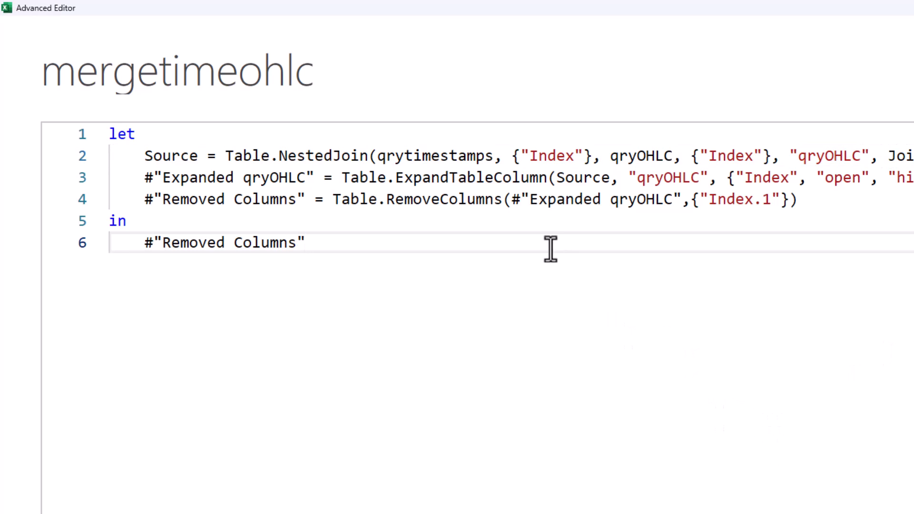
double_click(437, 156)
double_click(634, 155)
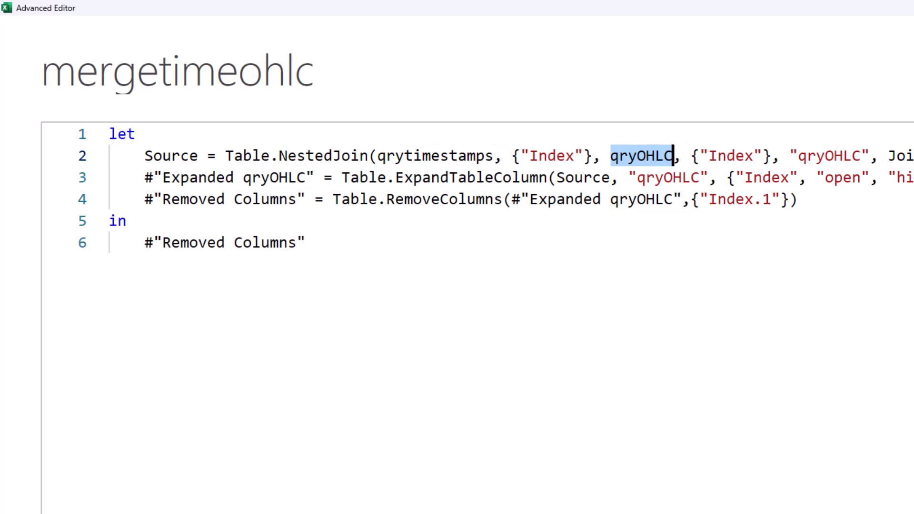
left_click(714, 353)
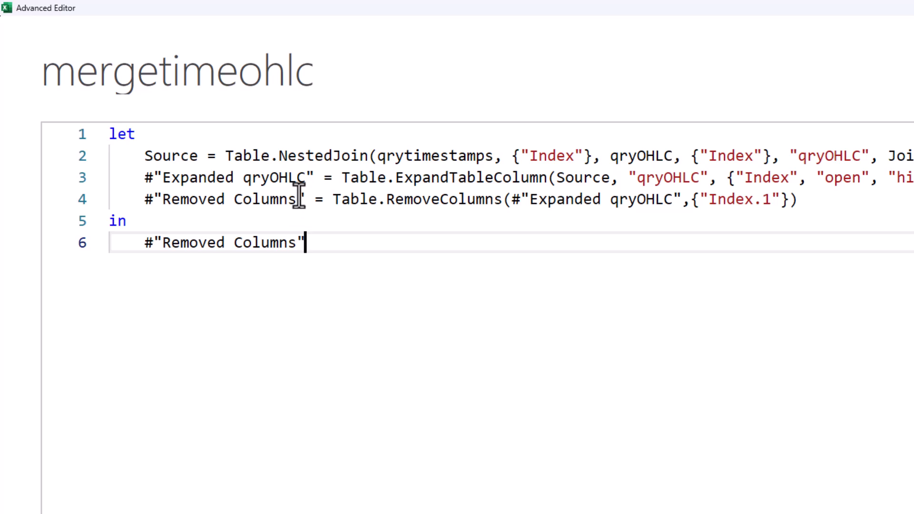
Examine the column lists in the Expanded qryOHLC line and the inner join kind, and close the Advanced Editor
scroll(438, 159, "right", 5)
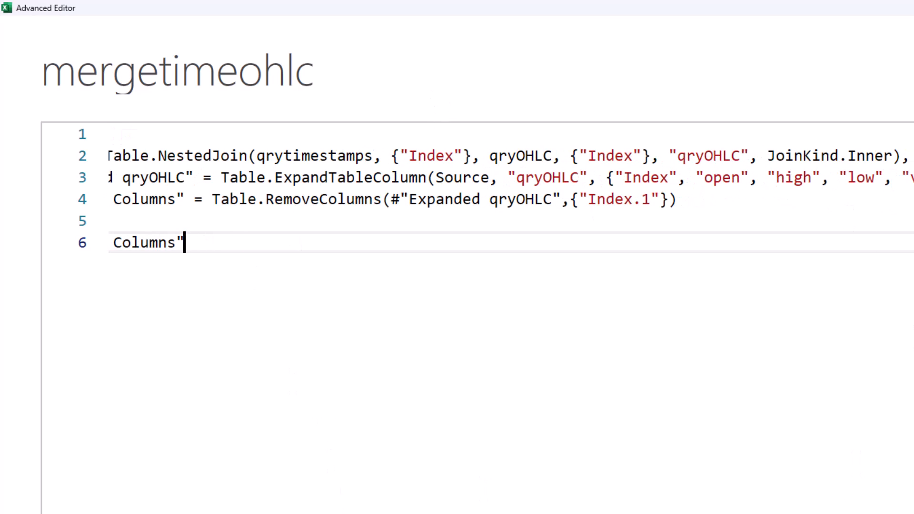
scroll(510, 199, "right", 10)
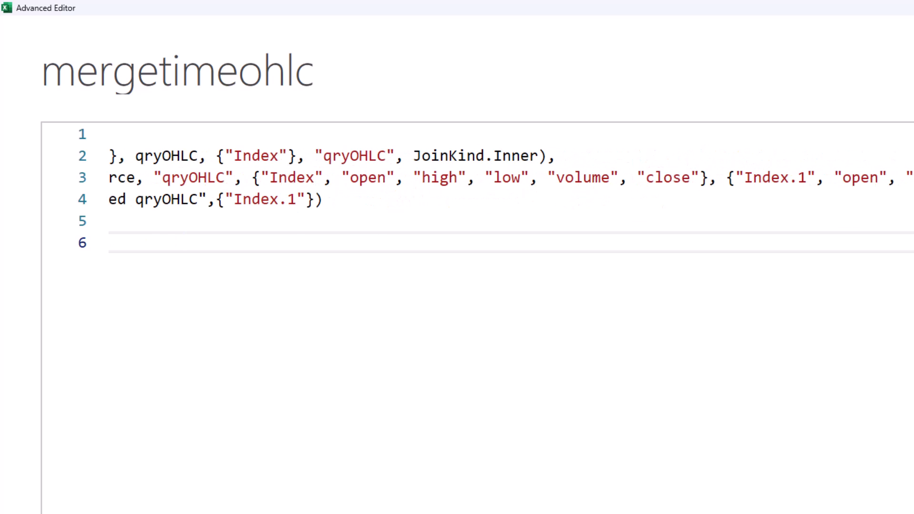
scroll(510, 200, "left", 10)
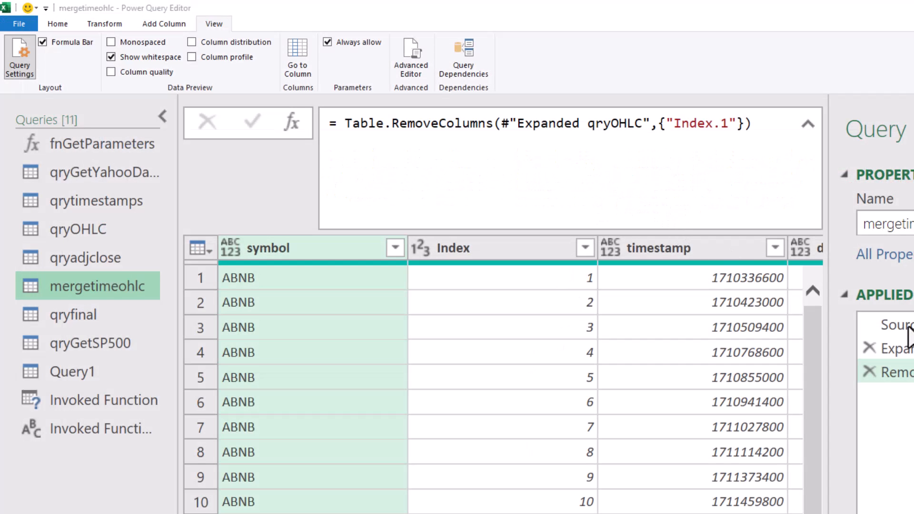
Review the Source and Expanded qryOHLC steps of mergetimeohlc, examining the nested tables and the expanded columns from Index.1 through close
left_click(907, 349)
left_click(904, 324)
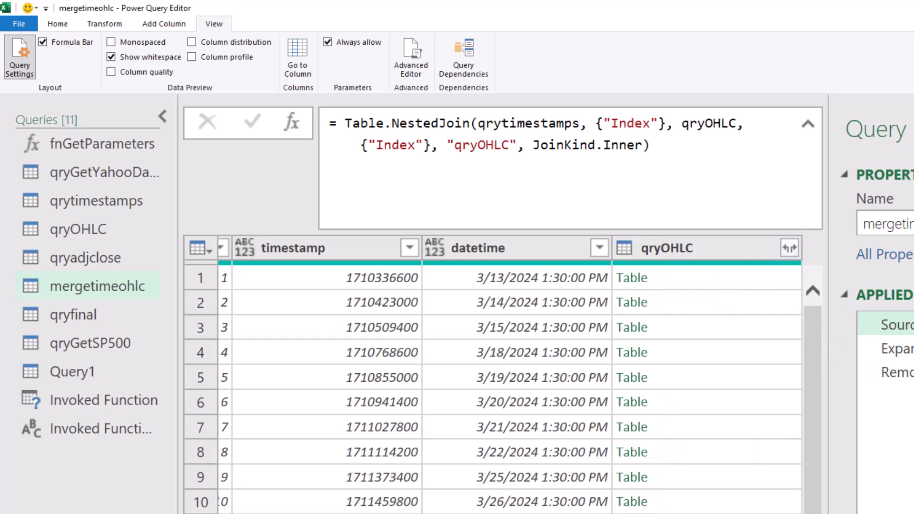
left_click(897, 348)
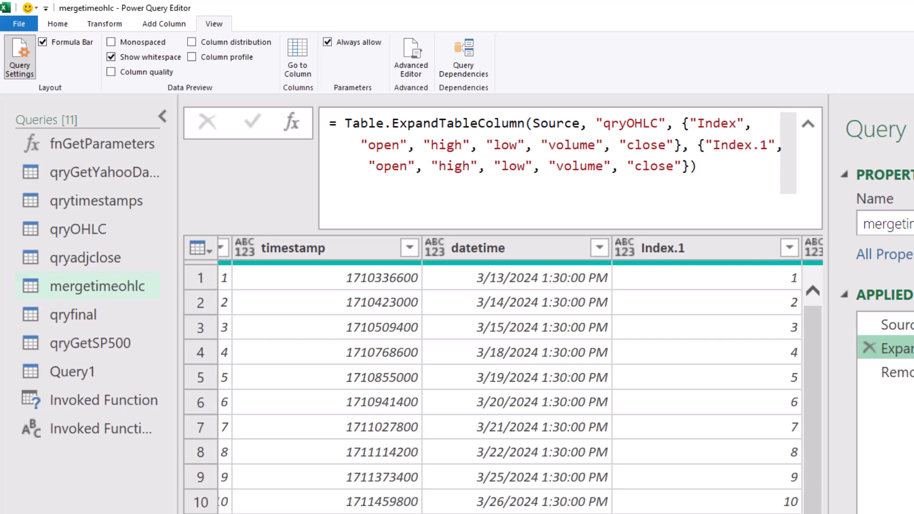
scroll(516, 374, "right", 10)
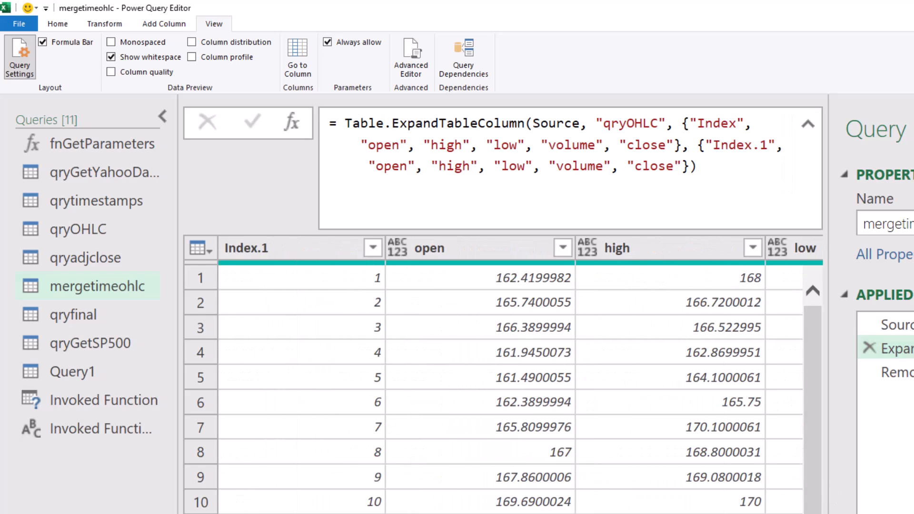
scroll(517, 375, "left", 2)
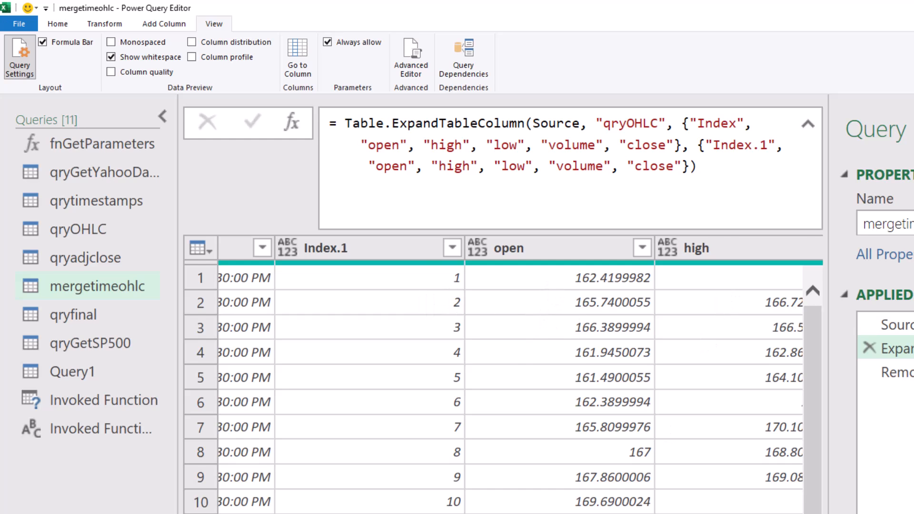
scroll(517, 375, "right", 14)
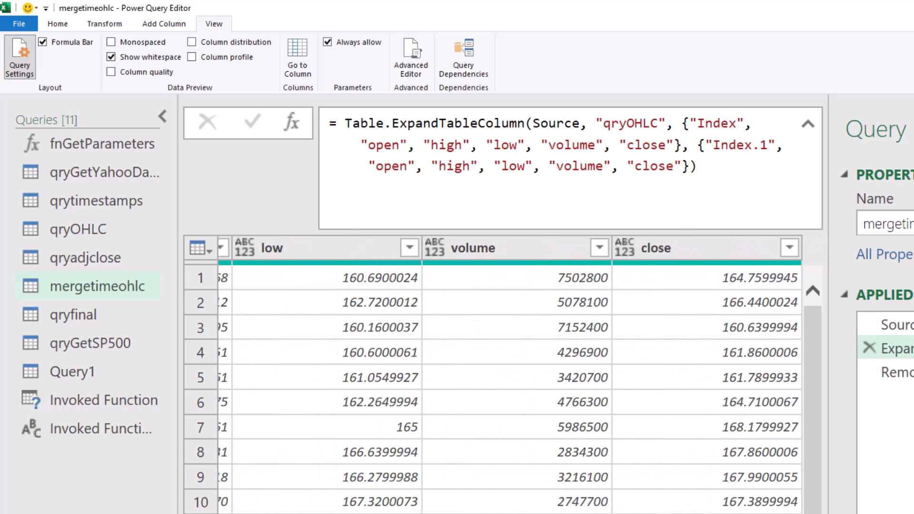
scroll(516, 374, "left", 18)
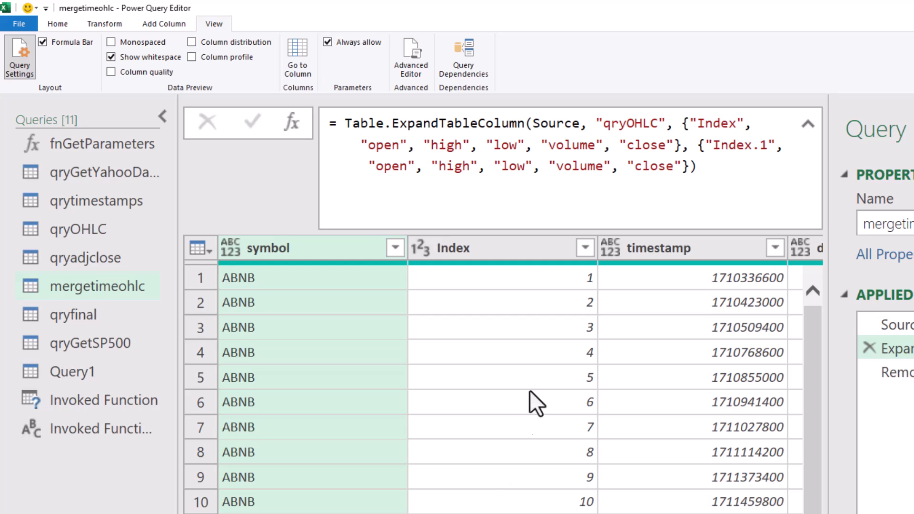
scroll(504, 375, "right", 11)
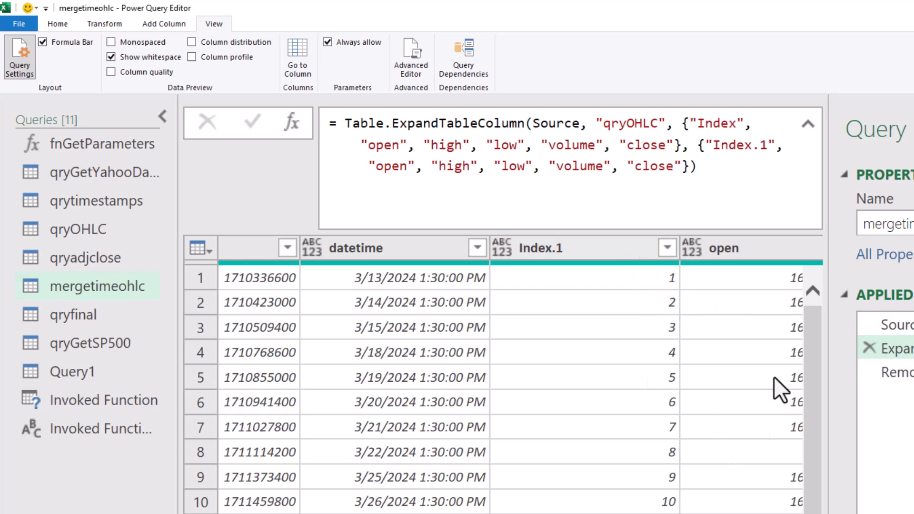
scroll(503, 375, "left", 11)
scroll(504, 374, "right", 20)
scroll(504, 374, "right", 5)
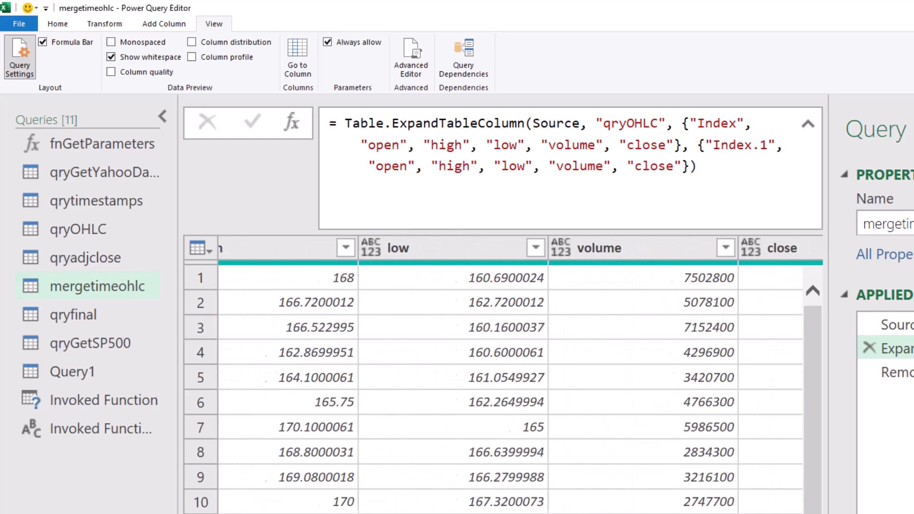
View the Removed Columns step of mergetimeohlc and inspect the remaining columns without Index.1
left_click(896, 372)
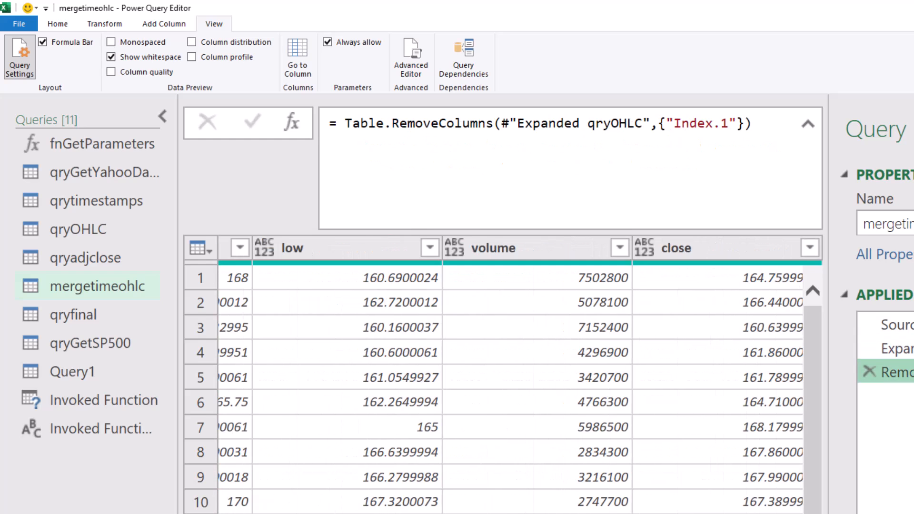
scroll(503, 374, "left", 13)
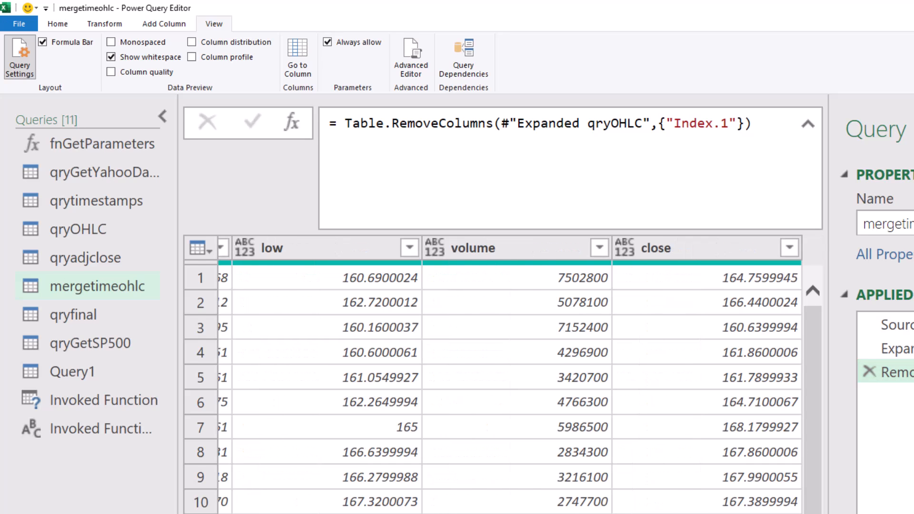
scroll(503, 374, "left", 5)
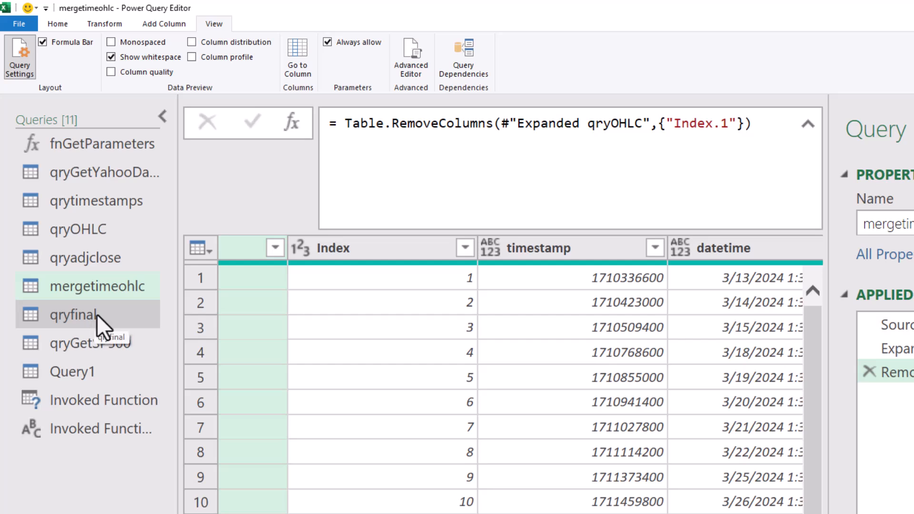
Open the qryfinal query and view the formulas of its calcFrequency and Navigation steps
left_click(81, 315)
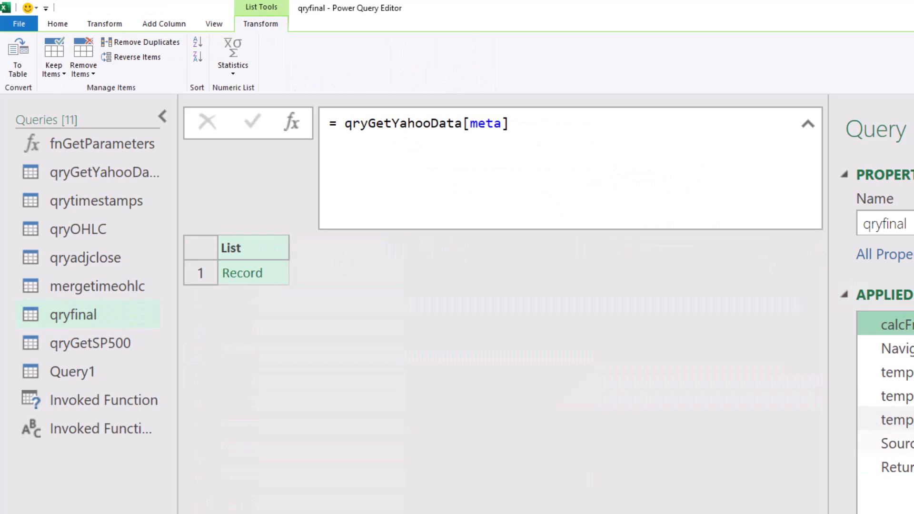
left_click(895, 347)
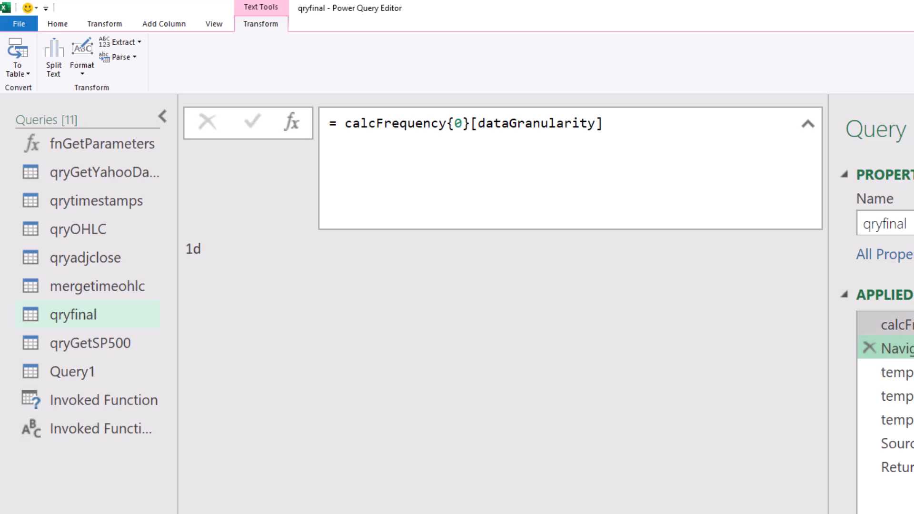
left_click(895, 324)
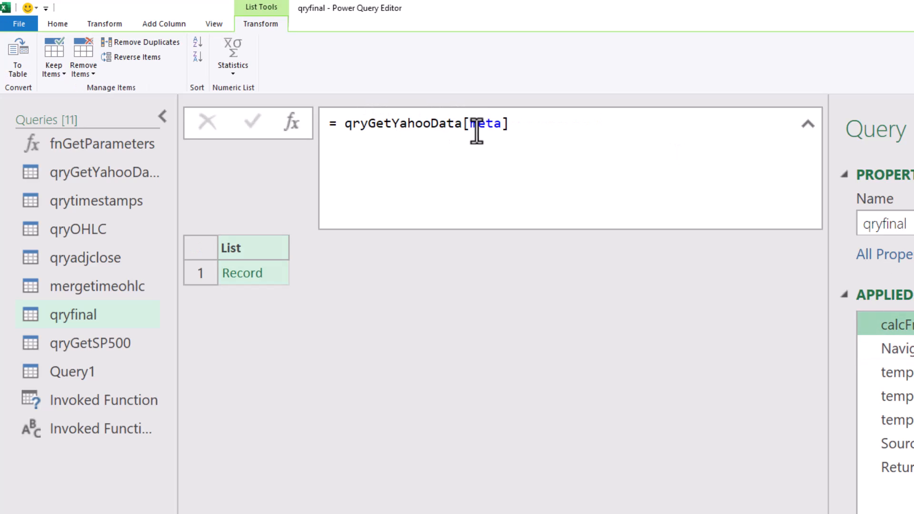
In qryGetYahooData, drill into the meta record, read through its fields, and delete the drill-down step
left_click(82, 180)
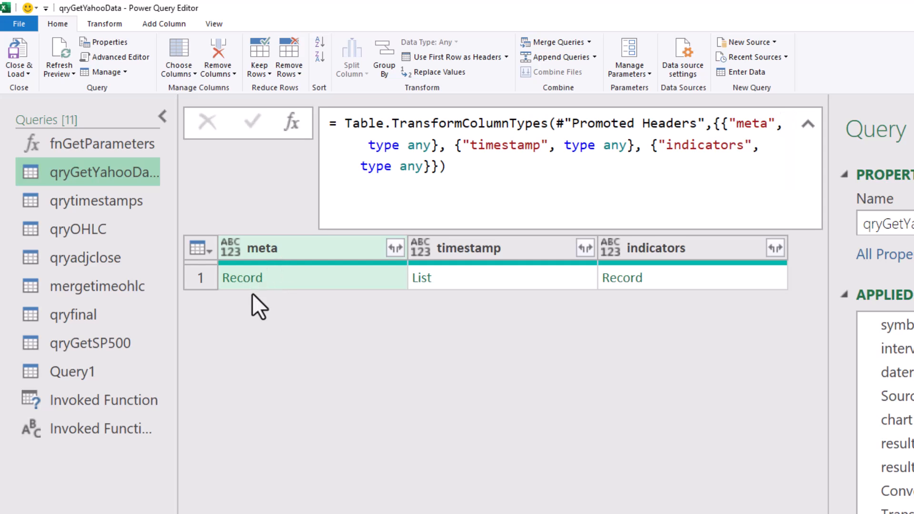
left_click(246, 279)
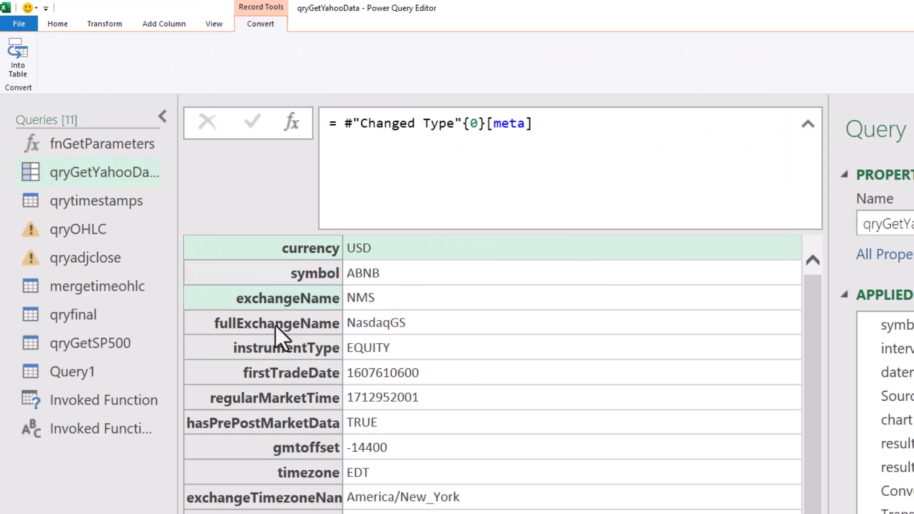
scroll(716, 431, "down", 3)
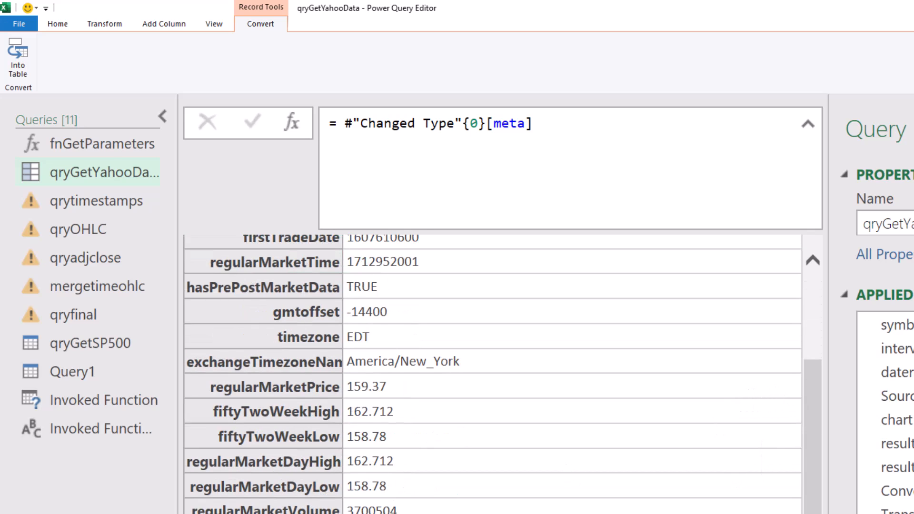
scroll(492, 373, "down", 1)
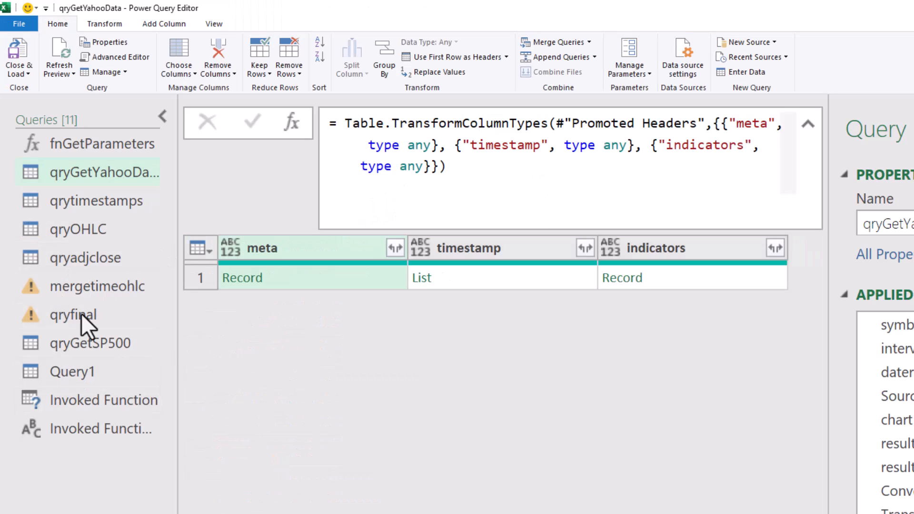
Return to qryfinal and trace how dataGranularity is extracted from the meta record in its first two applied steps
left_click(80, 315)
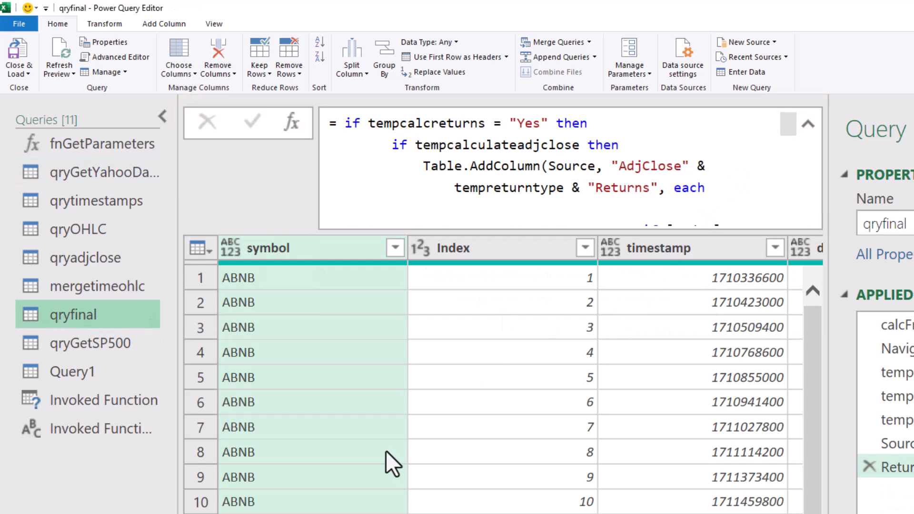
left_click(893, 328)
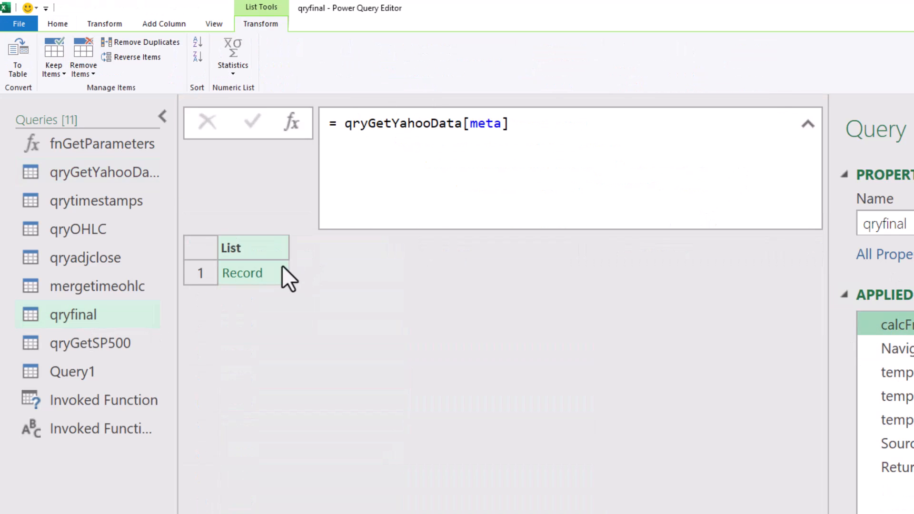
left_click(890, 349)
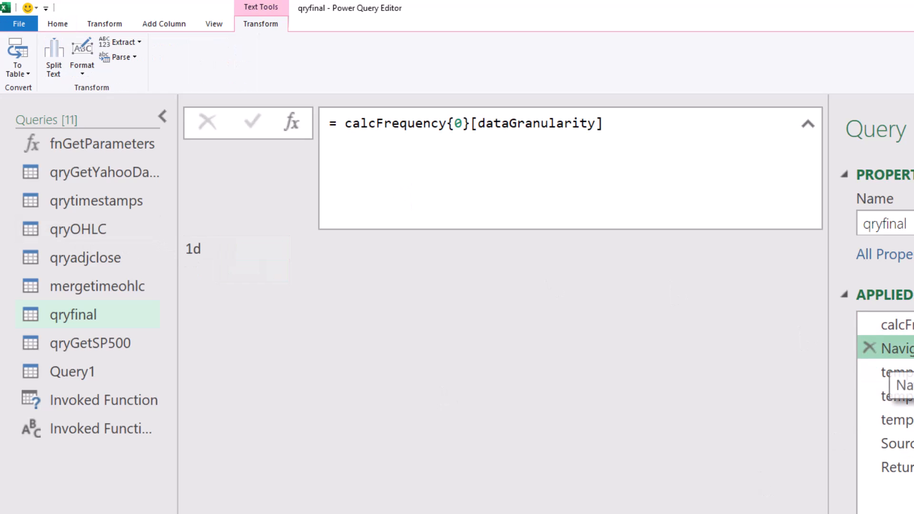
View qryfinal's tempcalculateadjclose step and examine how List.Contains checks datagranularity against the list 1d, 5d, 1wk, 1mo and 3mo
left_click(894, 372)
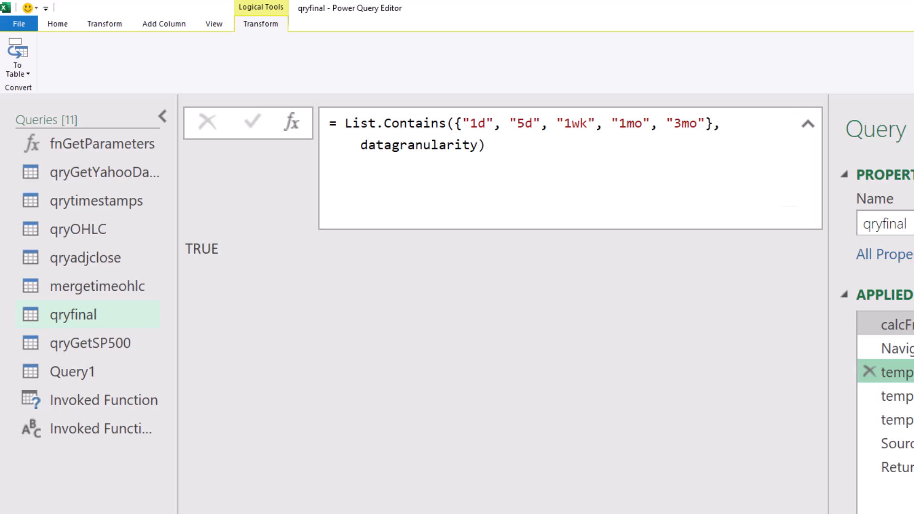
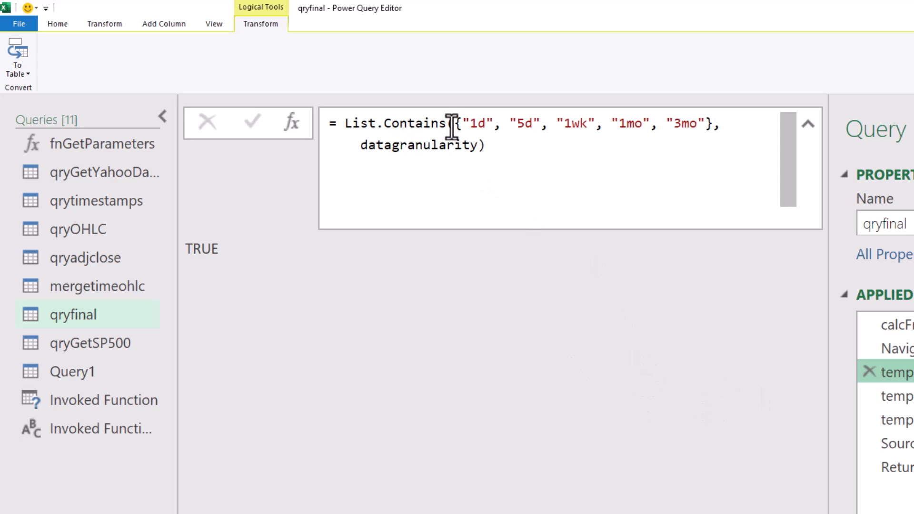
double_click(358, 125)
double_click(404, 123)
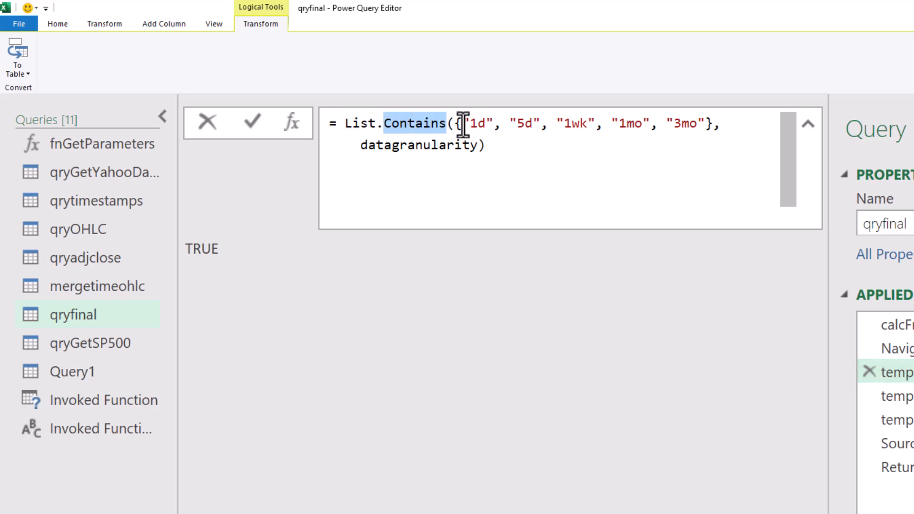
left_click_drag(455, 125, 722, 128)
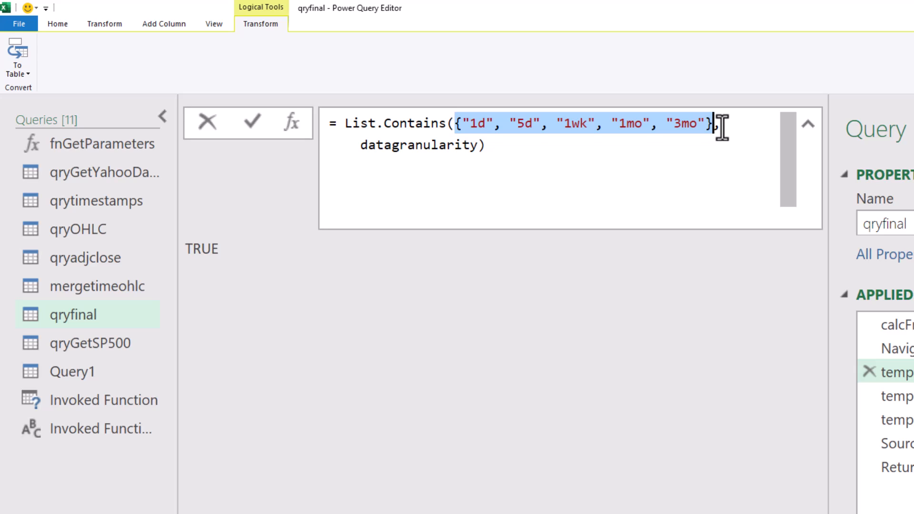
left_click(535, 198)
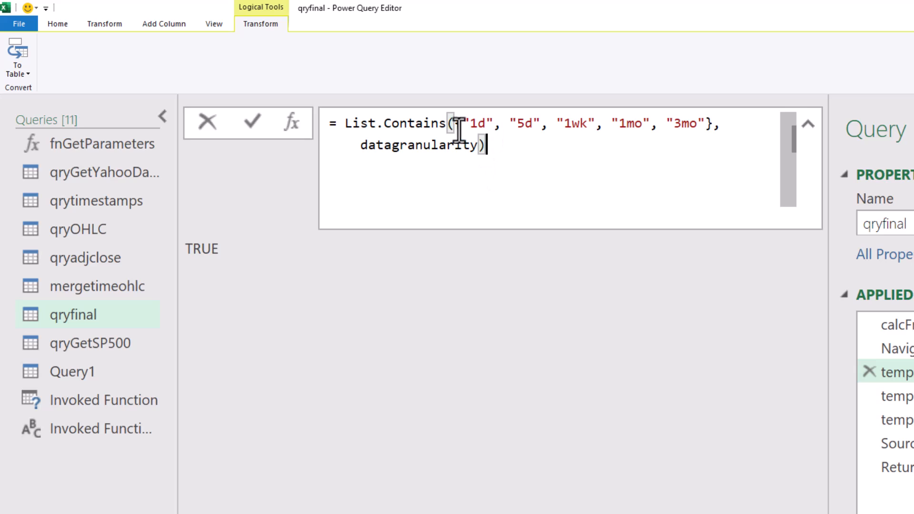
left_click_drag(453, 127, 711, 125)
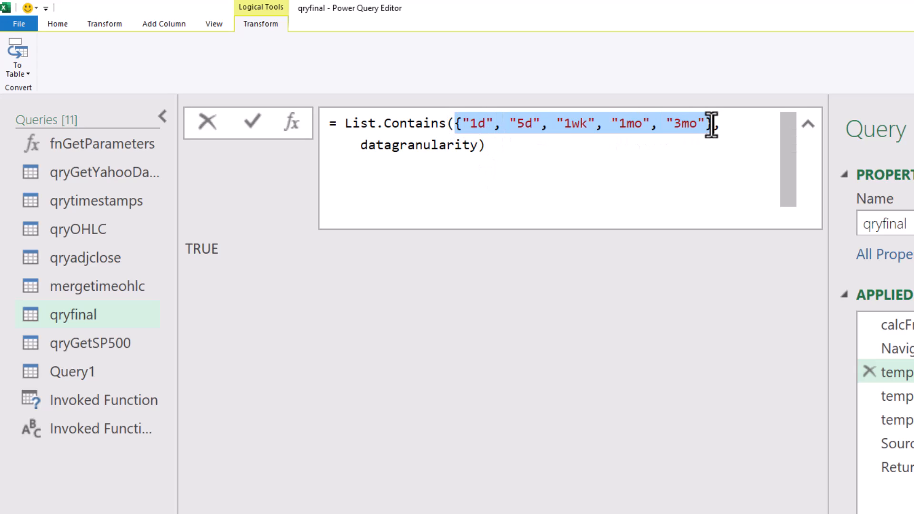
left_click(612, 203)
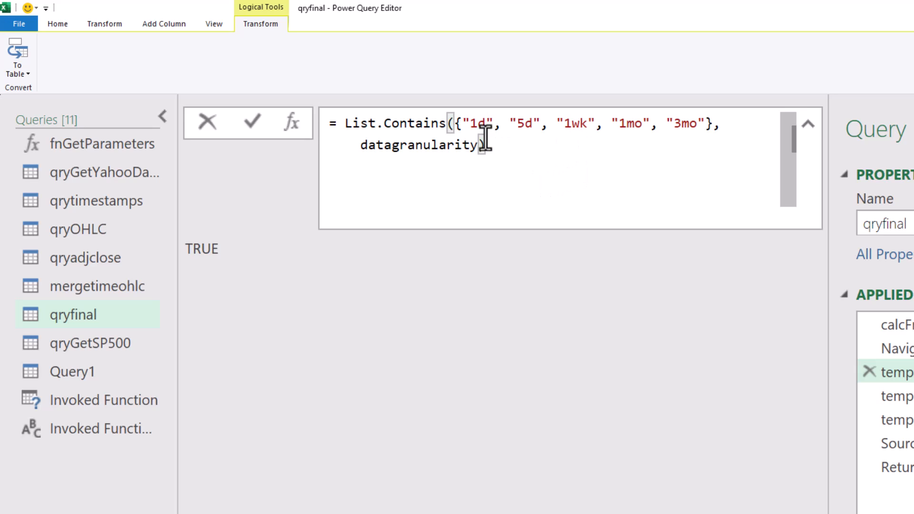
mouse_move(435, 127)
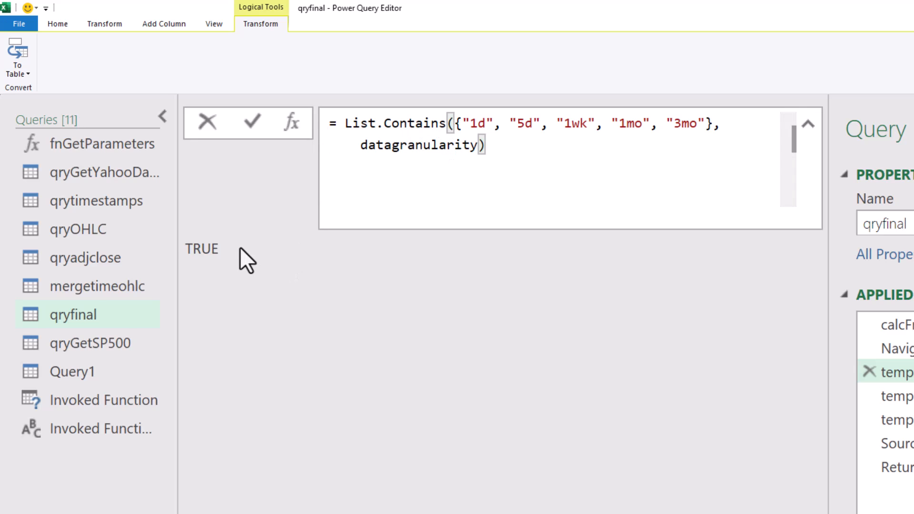
left_click_drag(240, 247, 155, 253)
left_click(524, 188)
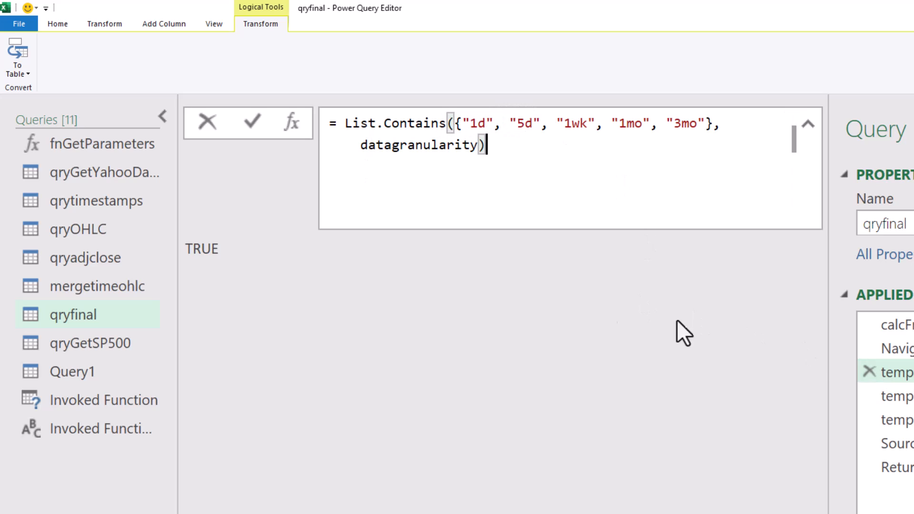
View the two qryfinal steps that fetch the Rate of Return and Return Type parameters through fnGetParameters
left_click(887, 398)
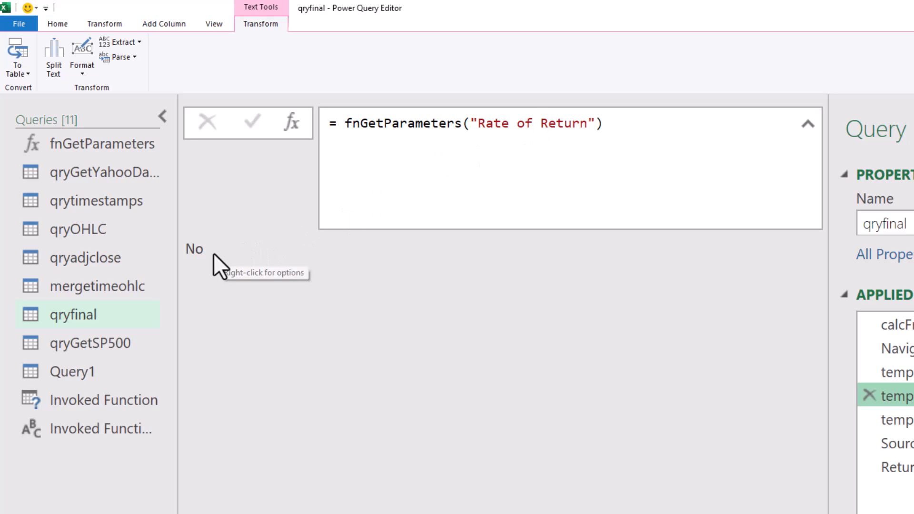
left_click(903, 420)
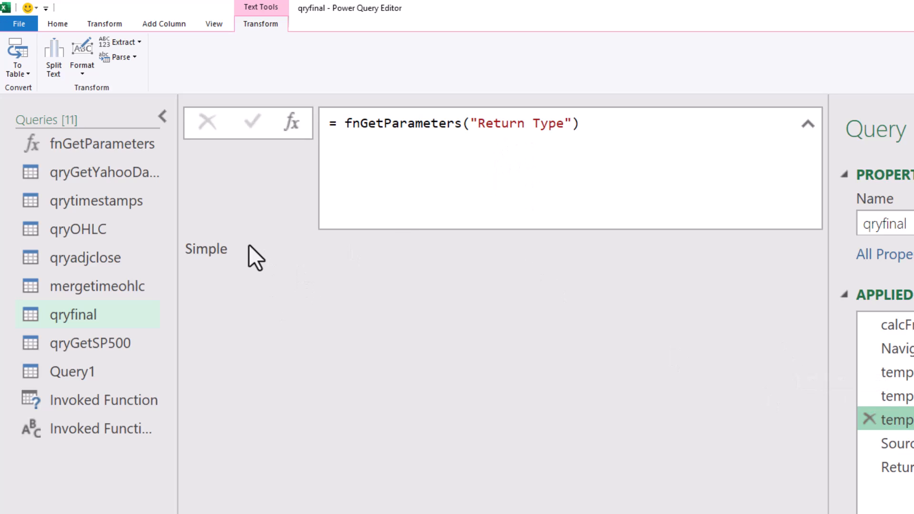
left_click_drag(224, 252, 183, 255)
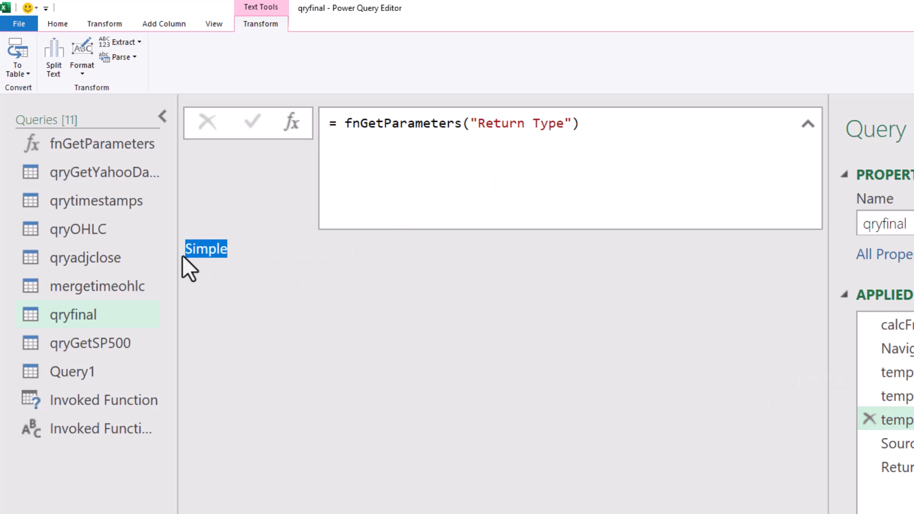
left_click(347, 283)
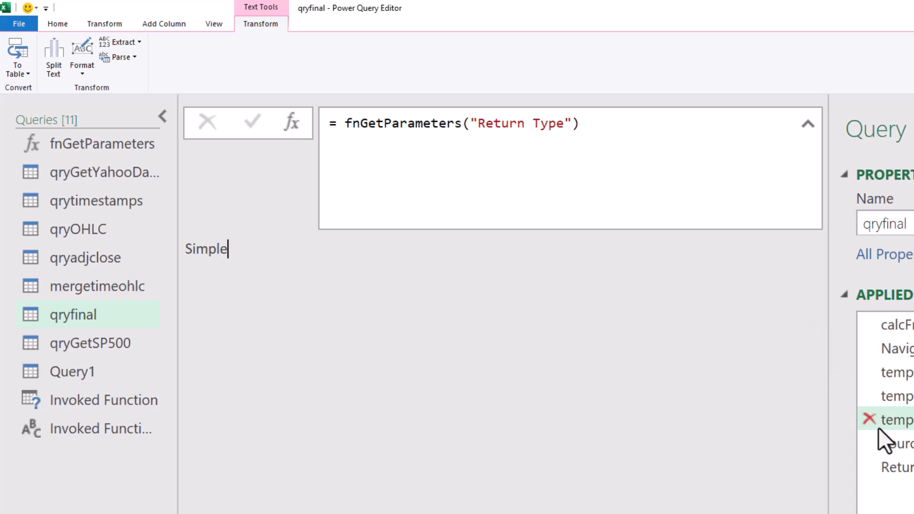
View qryfinal's Source step with a wider formula area, and open the query's full code in the Advanced Editor with enlarged text
left_click(881, 441)
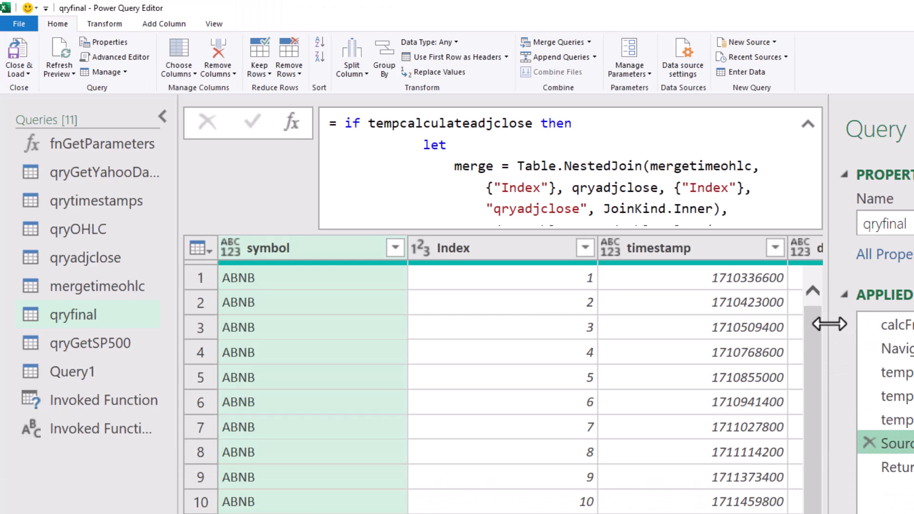
left_click_drag(829, 324, 913, 324)
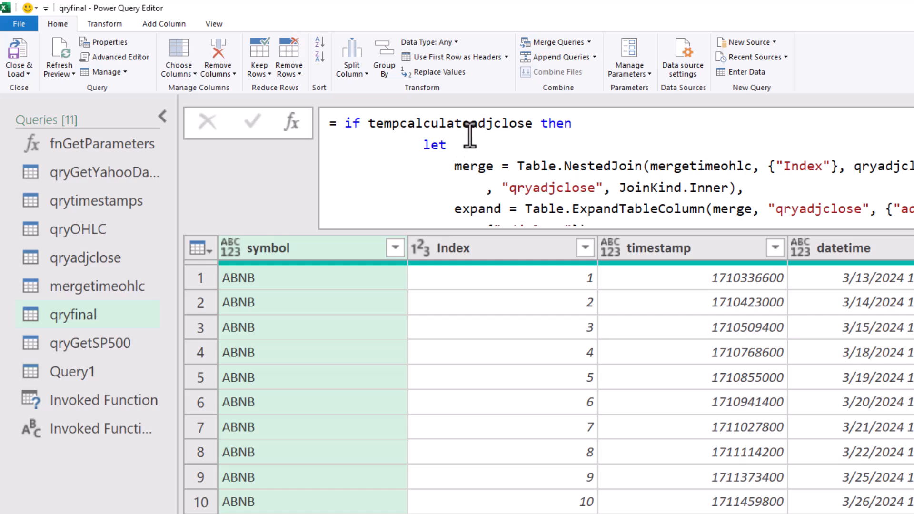
left_click(214, 23)
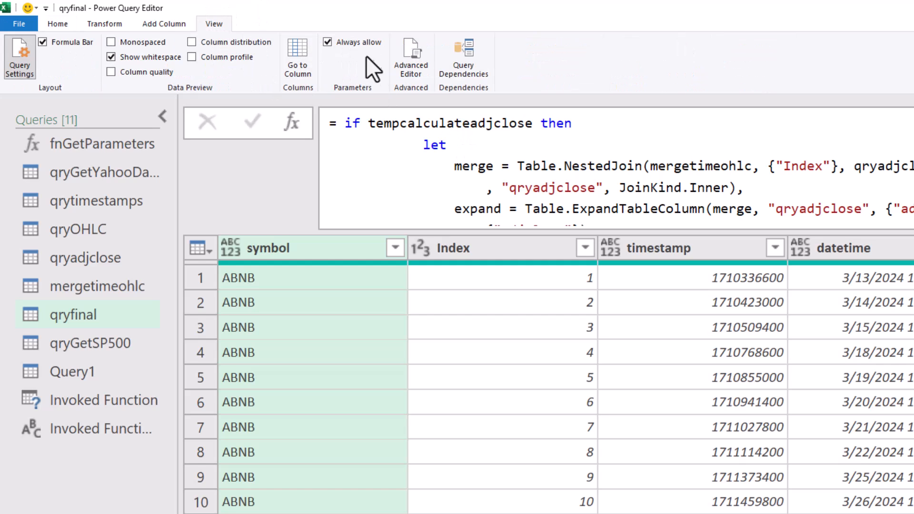
left_click(409, 57)
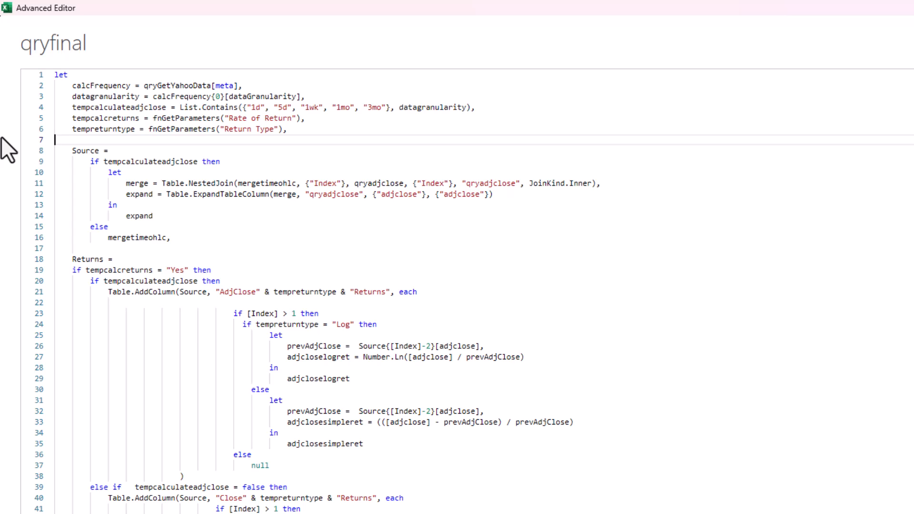
key("ctrl+shift+plus")
key("ctrl+shift+plus")
key("ctrl+shift+plus")
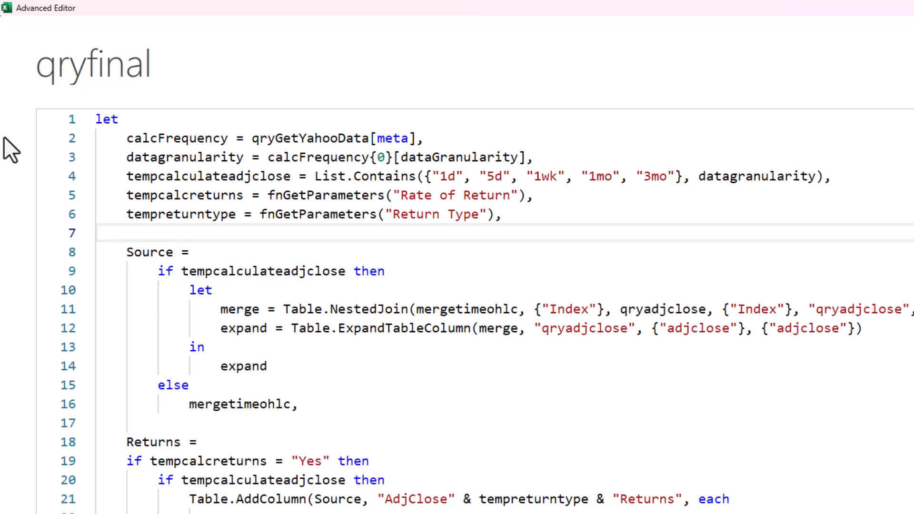
Review the five variables defined at the start of the code, from calcFrequency to tempreturntype, returning to tempcalculateadjclose
double_click(169, 139)
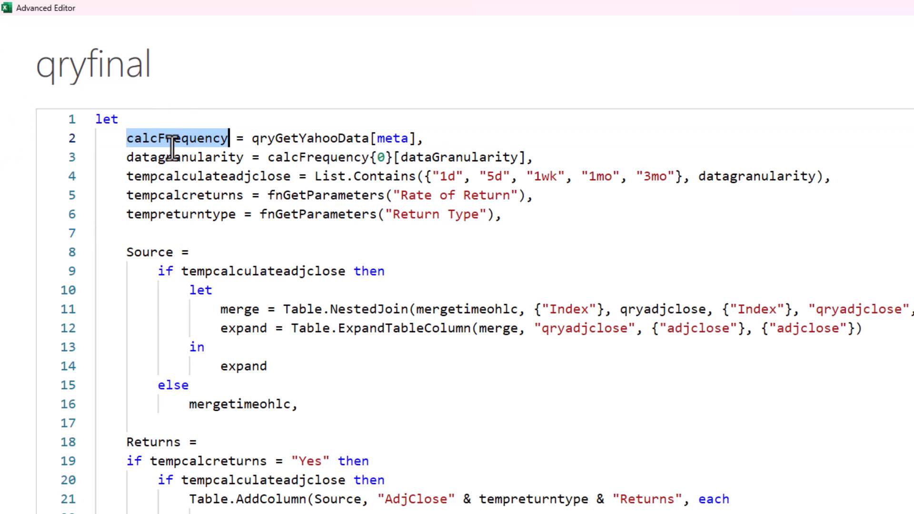
double_click(164, 157)
double_click(164, 176)
double_click(175, 195)
double_click(167, 214)
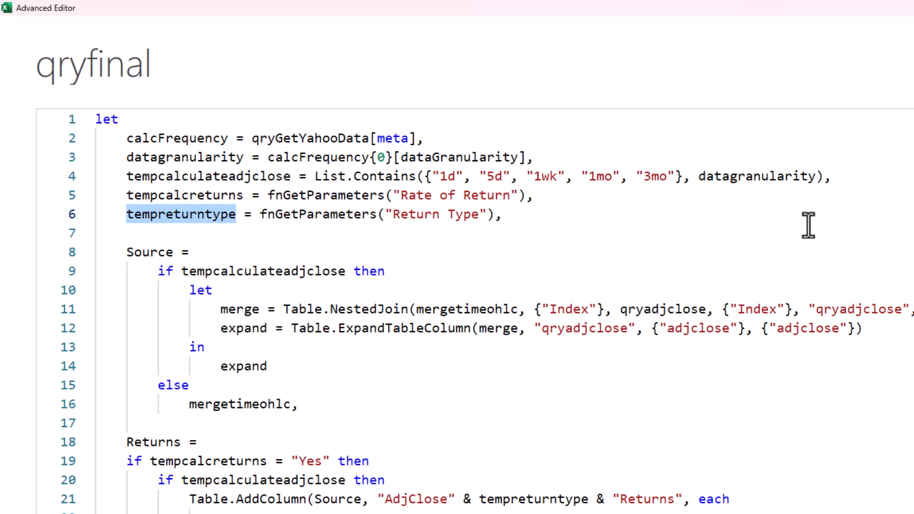
left_click(636, 251)
double_click(210, 177)
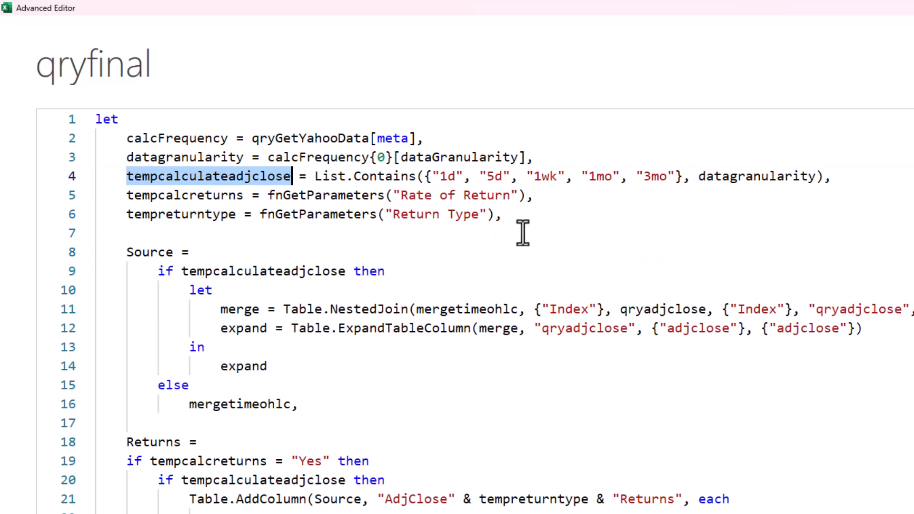
left_click(690, 247)
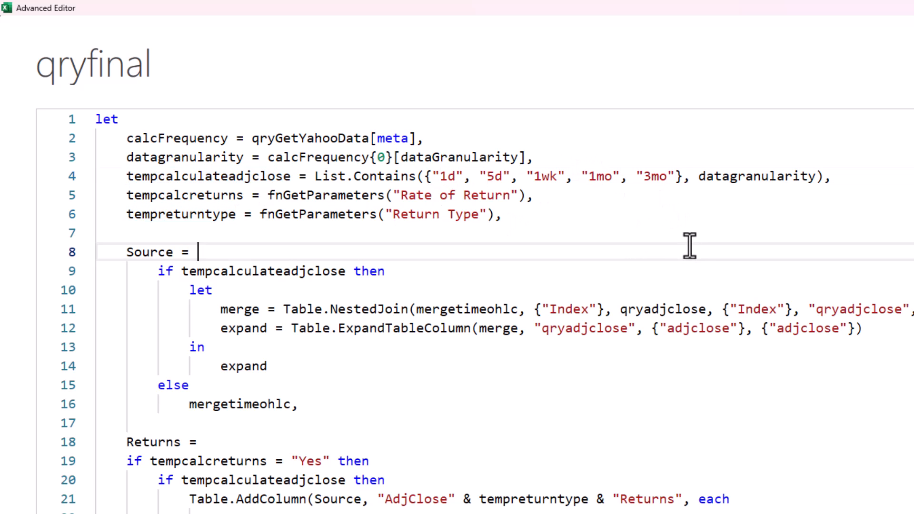
Trace the if condition of the Source expression back to the tempcalculateadjclose definition and its list of granularities
left_click(127, 252)
double_click(138, 250)
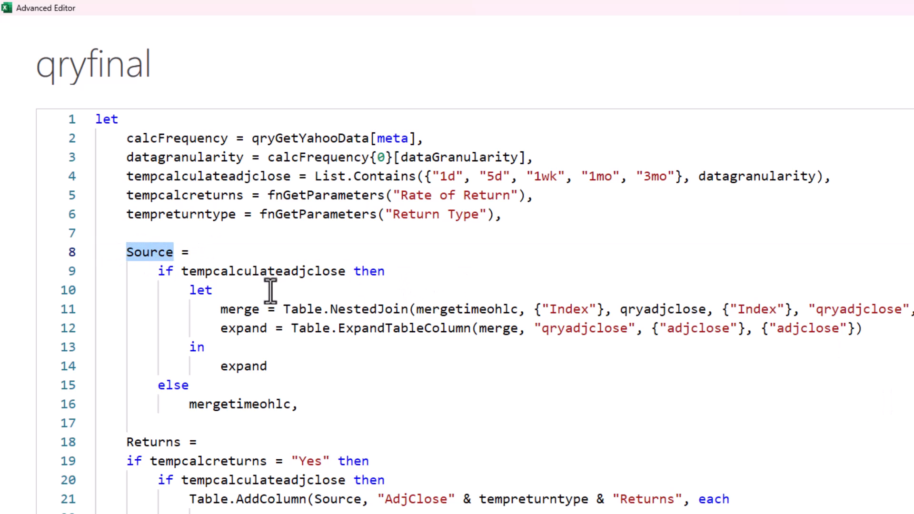
left_click(273, 232)
left_click(156, 271)
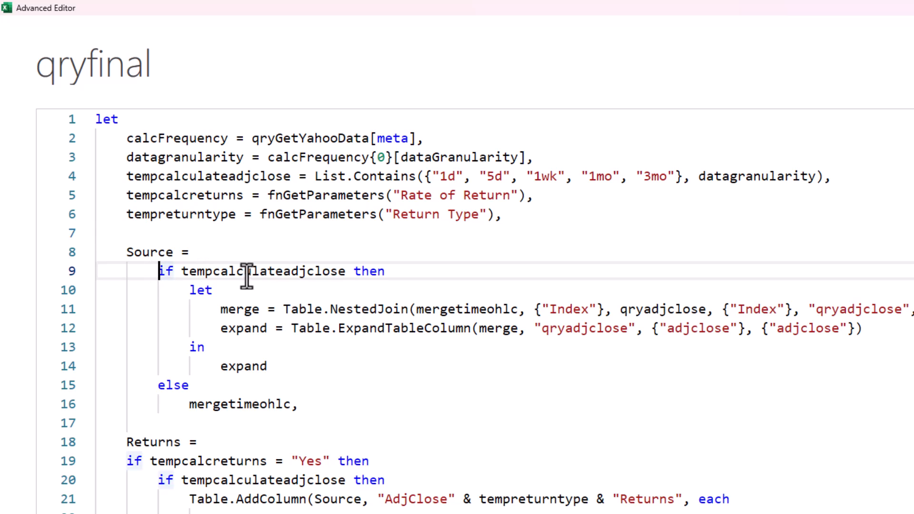
double_click(247, 271)
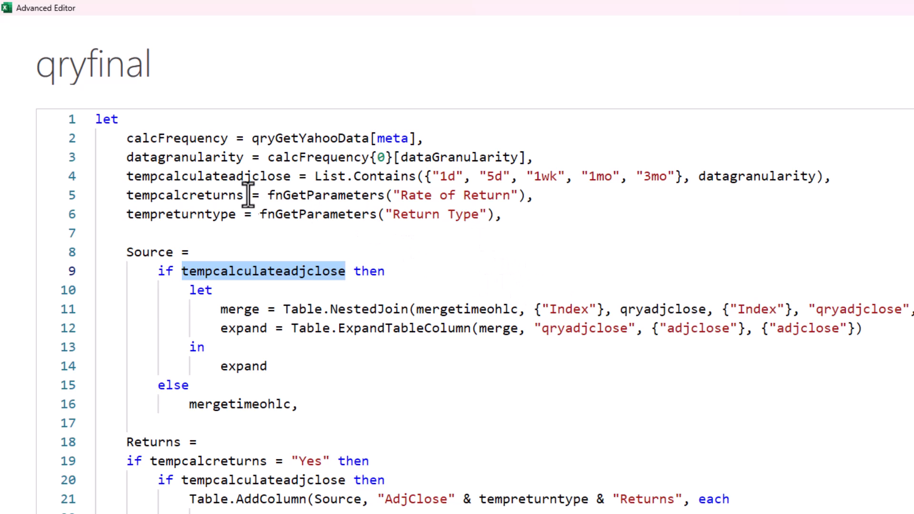
double_click(237, 177)
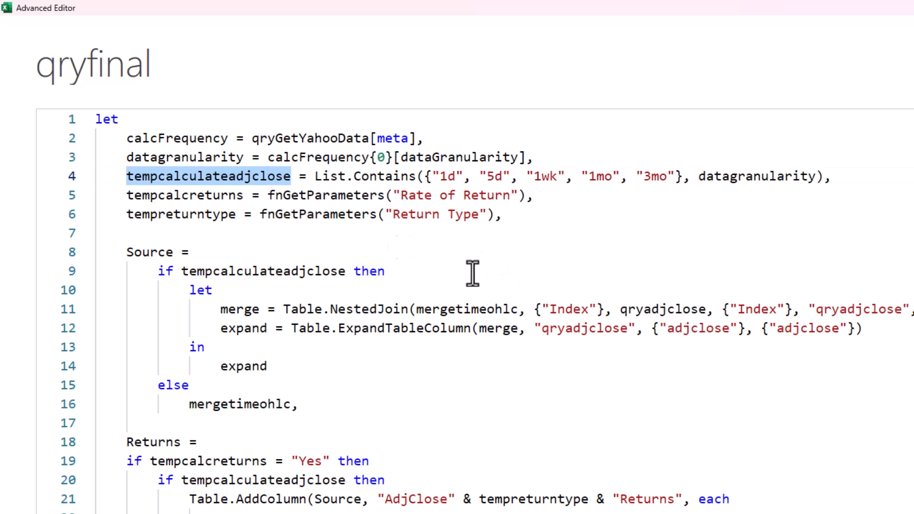
double_click(446, 177)
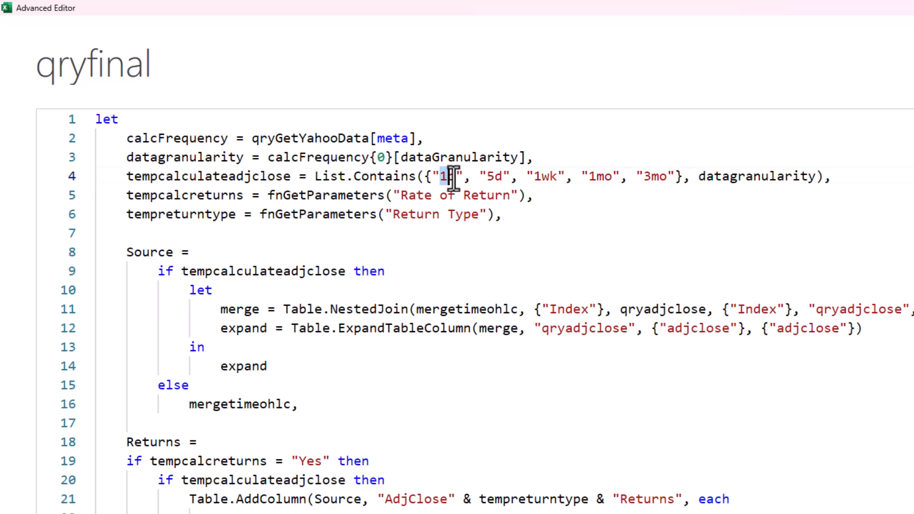
left_click(571, 252)
double_click(265, 270)
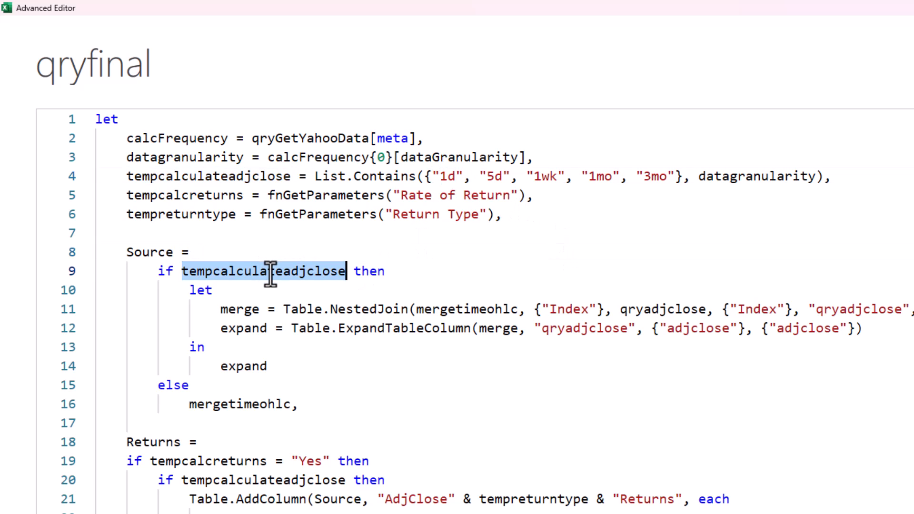
left_click(712, 410)
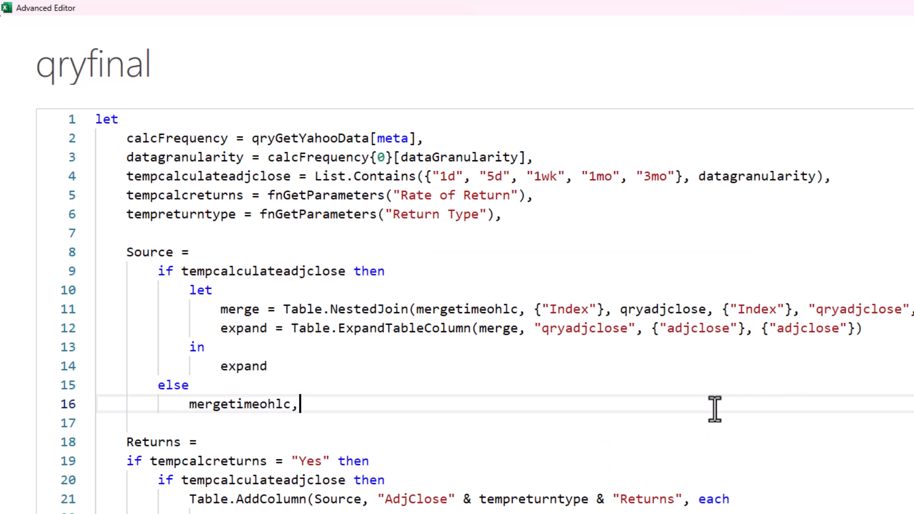
Examine the merge line of the Source expression and how Table.NestedJoin combines mergetimeohlc with qryadjclose on Index
double_click(586, 328)
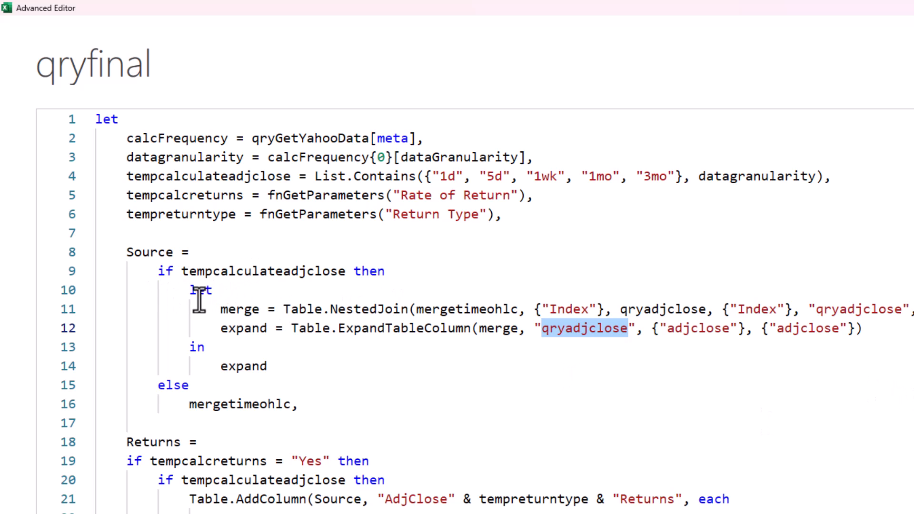
left_click_drag(212, 308, 258, 309)
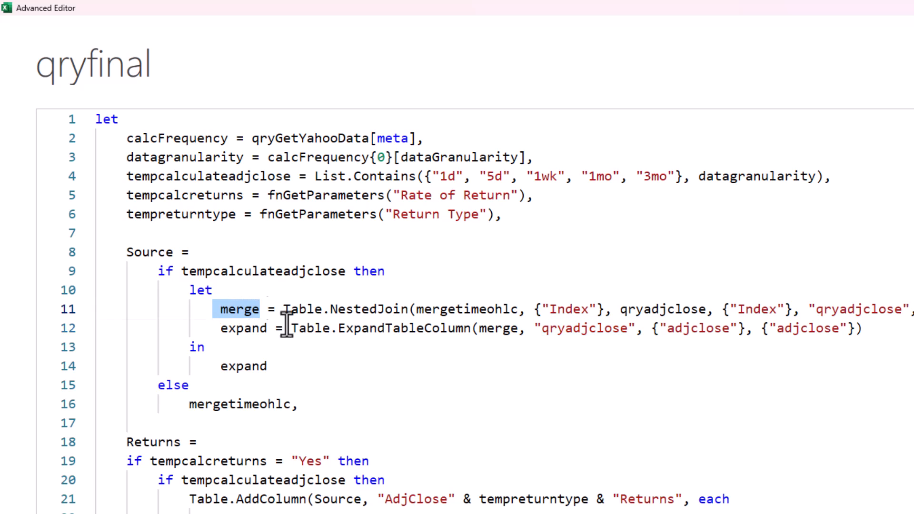
left_click(648, 422)
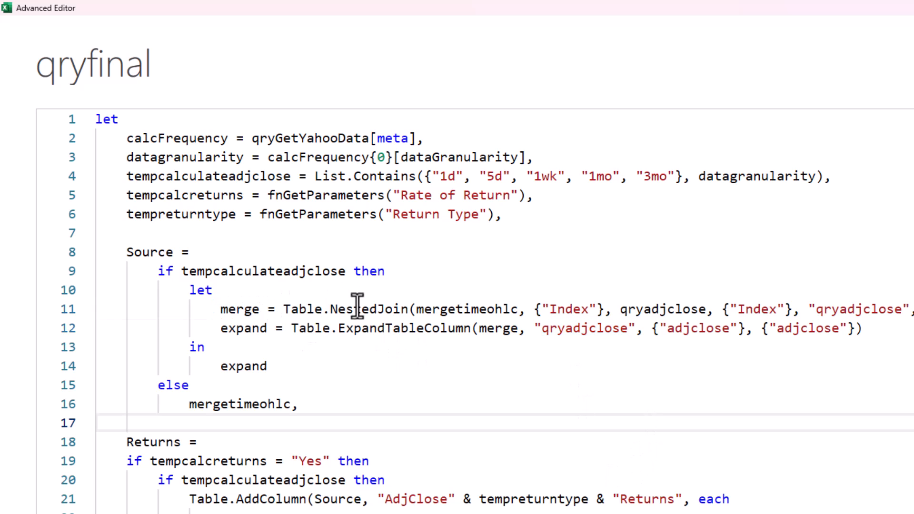
double_click(477, 310)
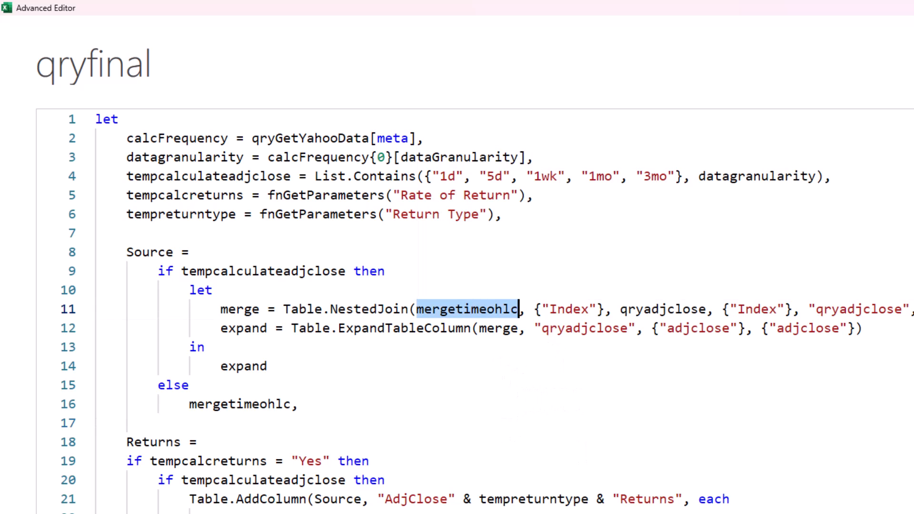
double_click(663, 308)
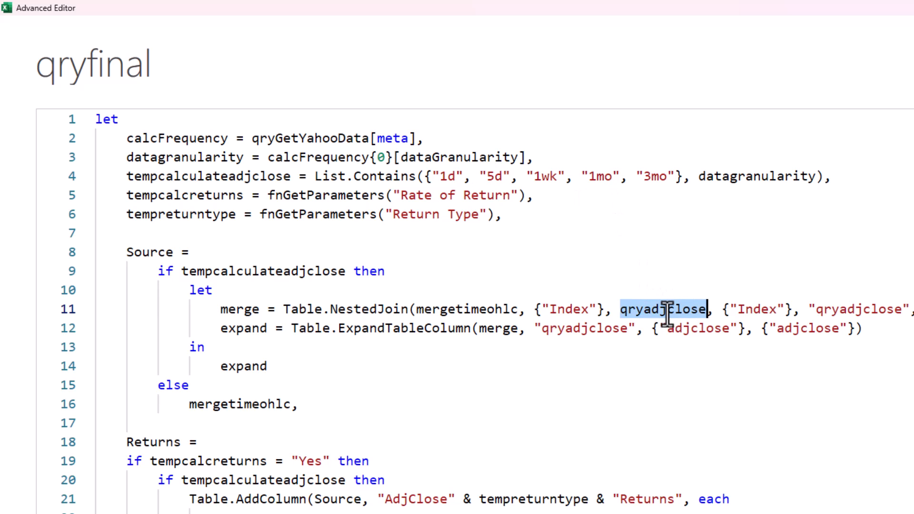
left_click(507, 400)
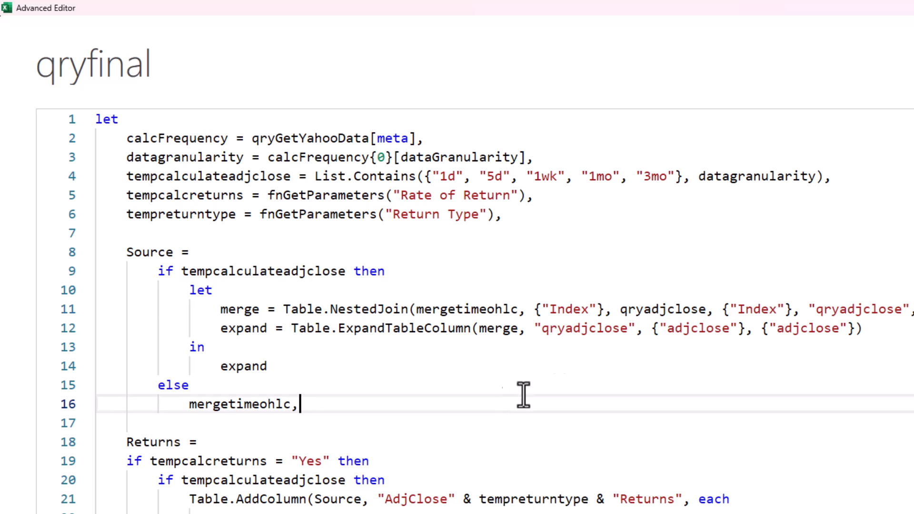
Review the Source expression's nested let block, from merge to expand, and its else branch returning mergetimeohlc
left_click_drag(187, 405, 287, 408)
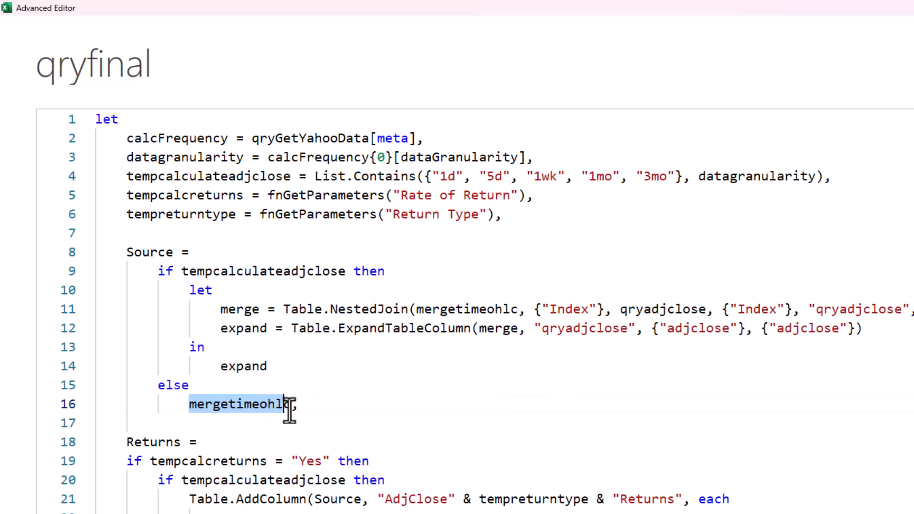
left_click(665, 440)
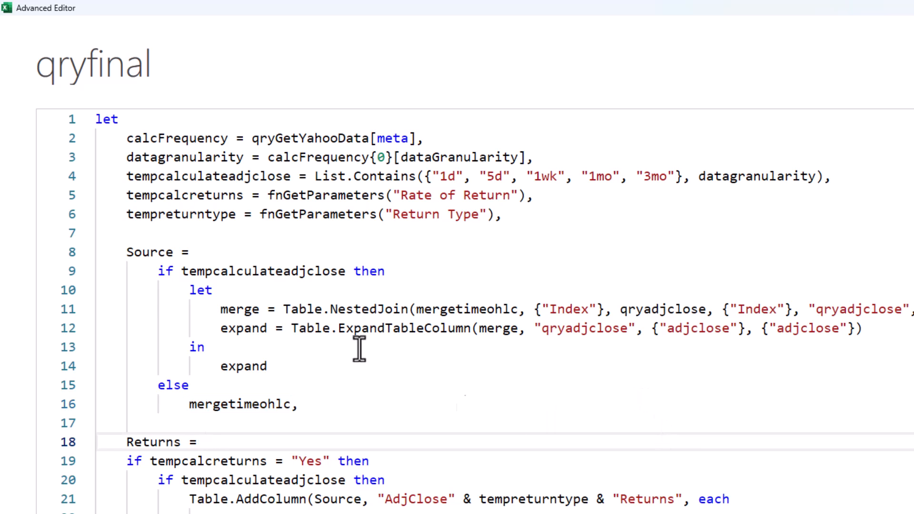
left_click_drag(173, 288, 274, 369)
left_click(347, 369)
double_click(234, 308)
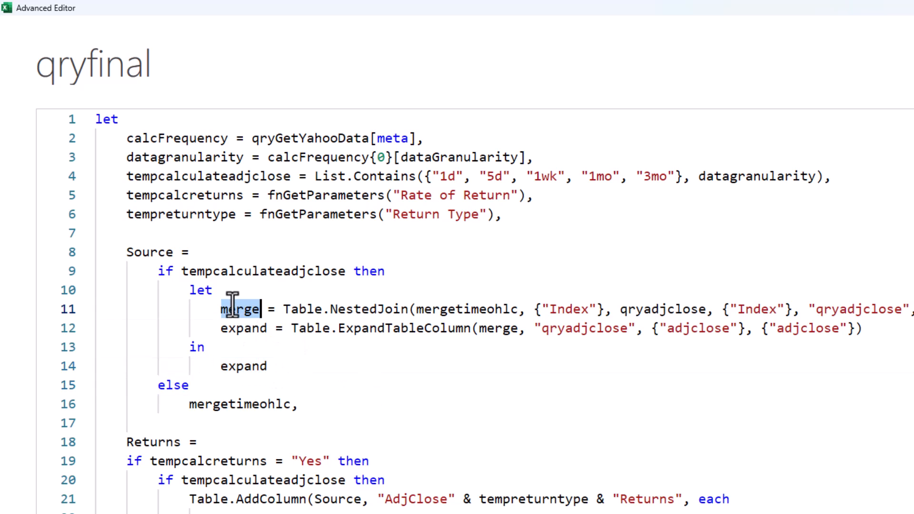
double_click(495, 328)
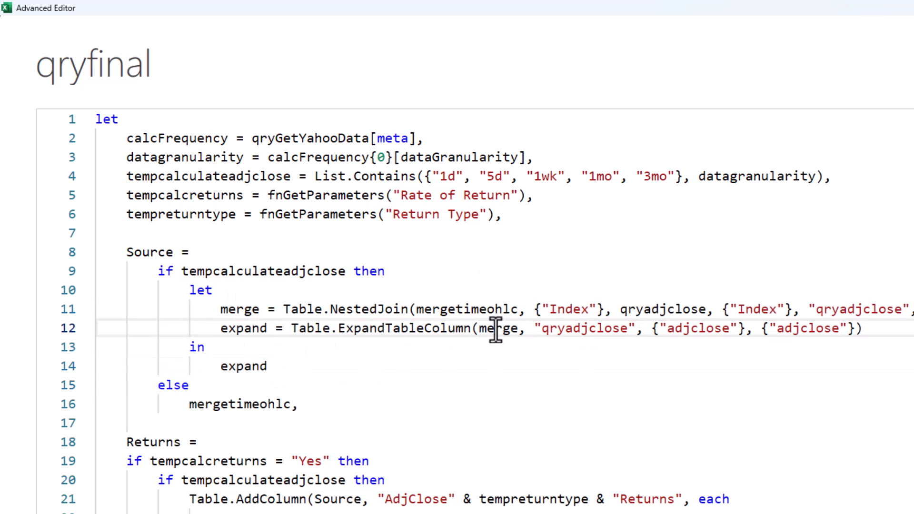
double_click(375, 329)
double_click(234, 309)
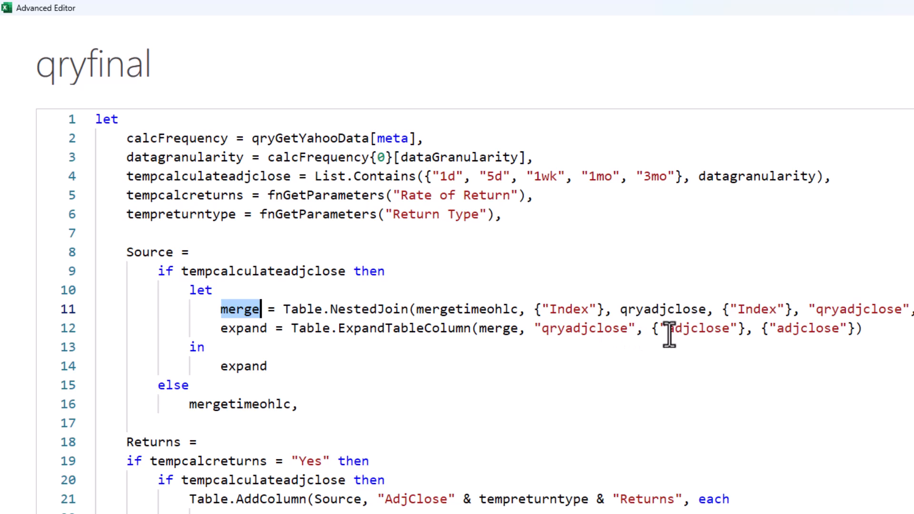
left_click(585, 385)
double_click(237, 367)
double_click(235, 404)
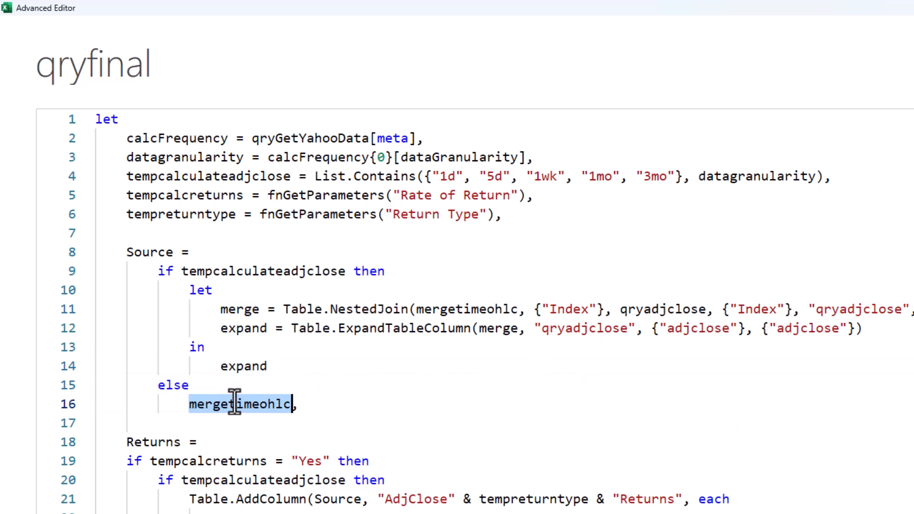
Examine the Returns step's two opening conditions, tempcalcreturns and tempcalculateadjclose, against the variables defined earlier in the code
scroll(456, 364, "down", 2)
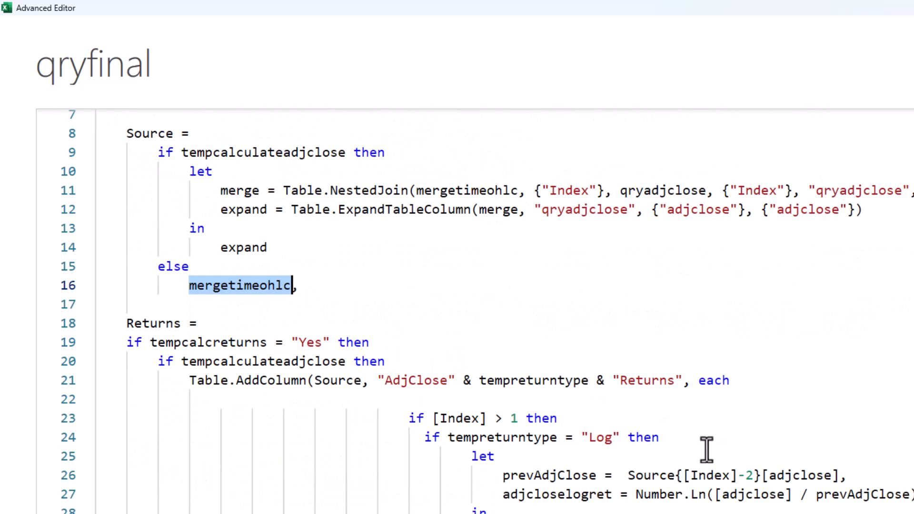
double_click(152, 323)
scroll(427, 342, "down", 2)
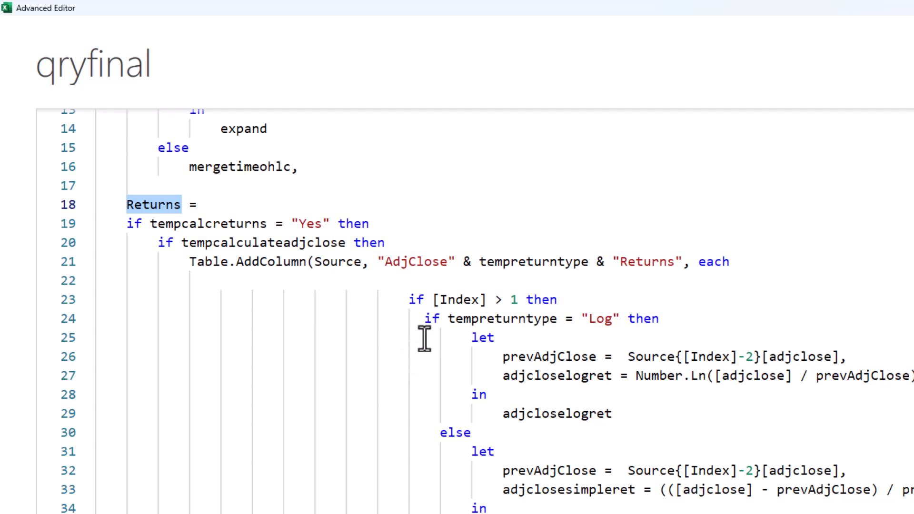
double_click(208, 224)
scroll(700, 342, "up", 3)
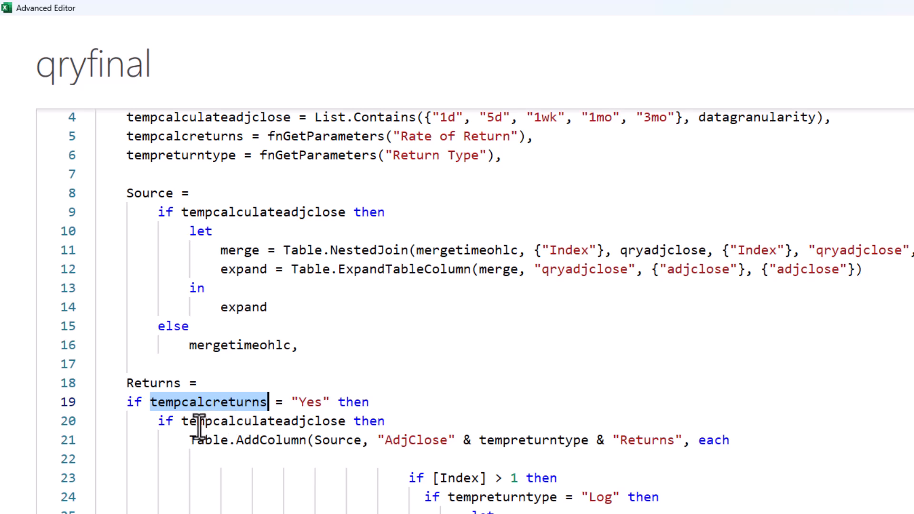
double_click(239, 423)
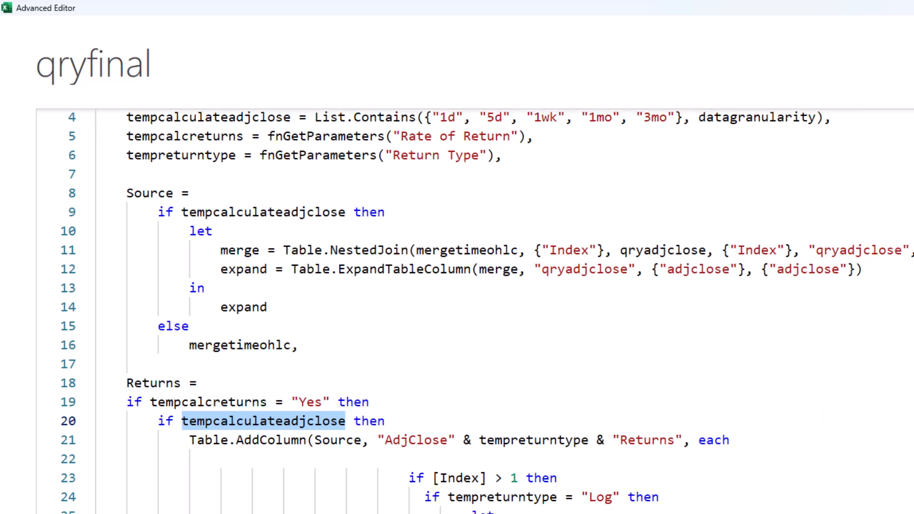
Examine the Table.AddColumn line in Returns, covering the Source table, the AdjClose, tempreturntype and Returns name parts, and the each keyword
scroll(457, 309, "down", 1)
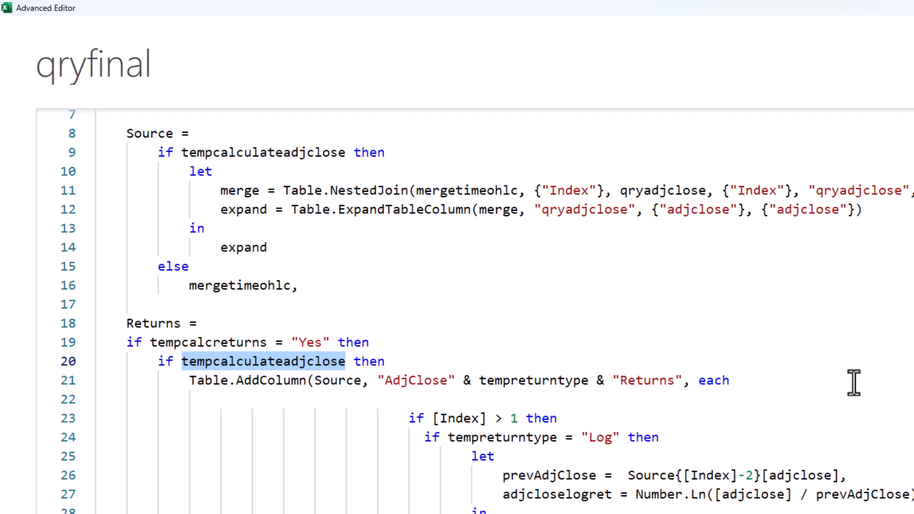
scroll(853, 383, "down", 2)
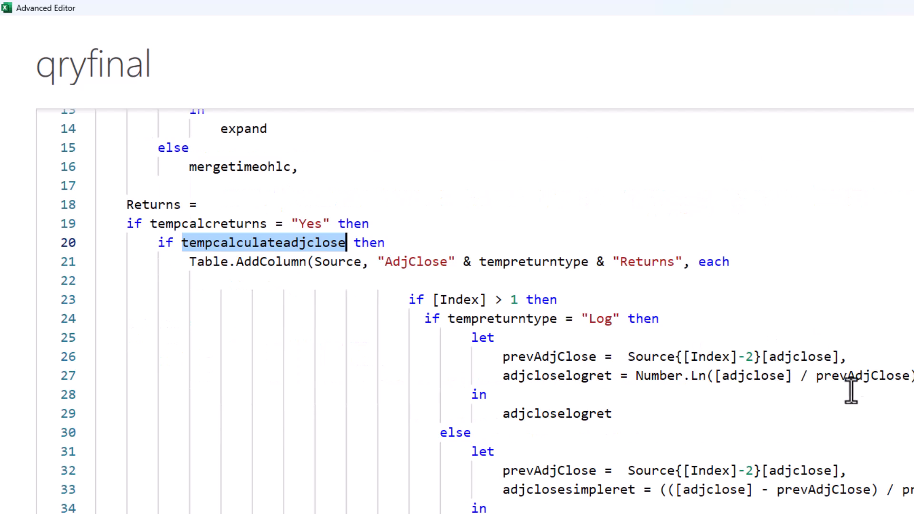
double_click(401, 263)
double_click(335, 262)
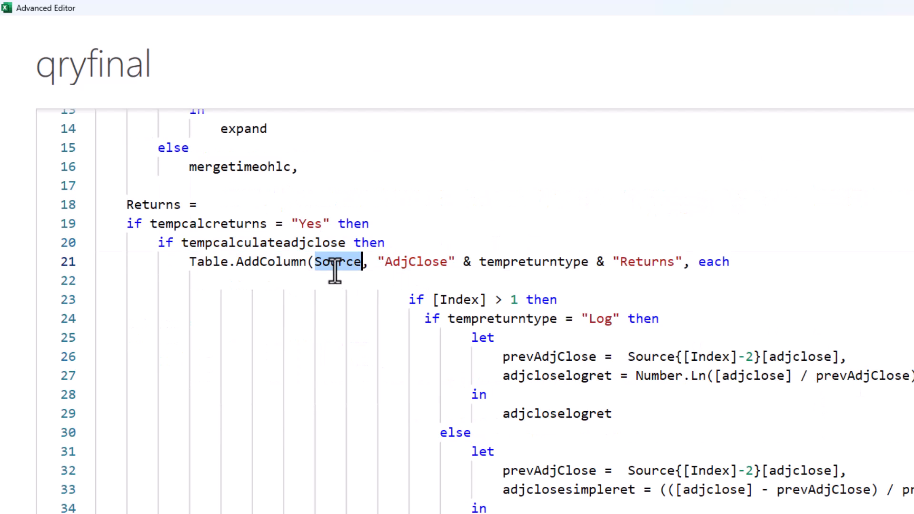
double_click(406, 262)
double_click(513, 263)
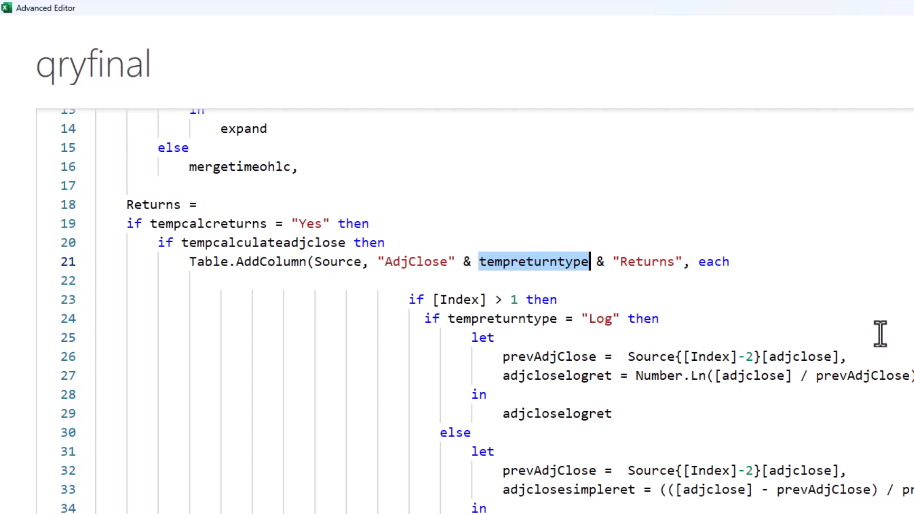
double_click(649, 261)
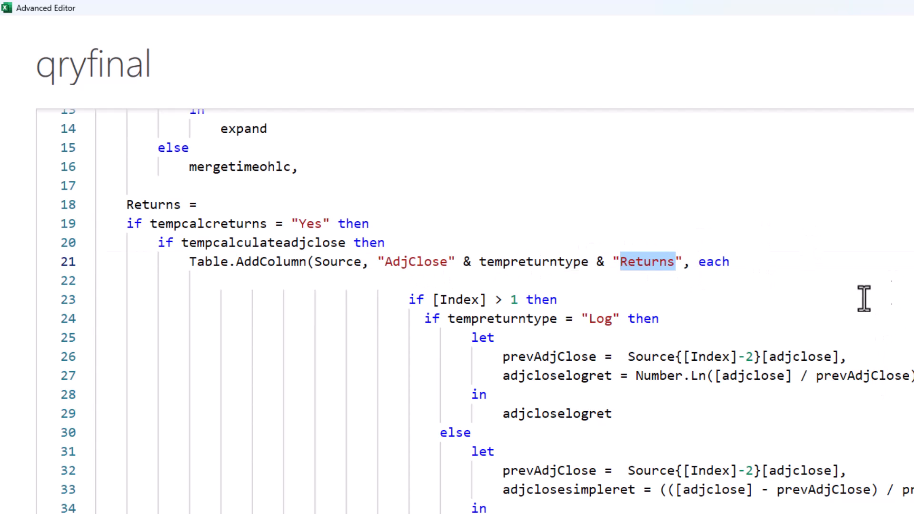
left_click(906, 275)
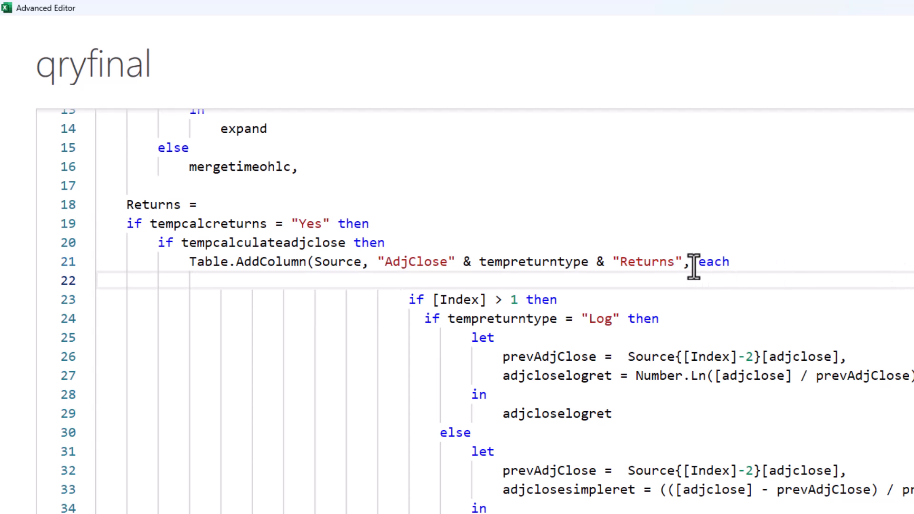
left_click_drag(693, 261, 749, 260)
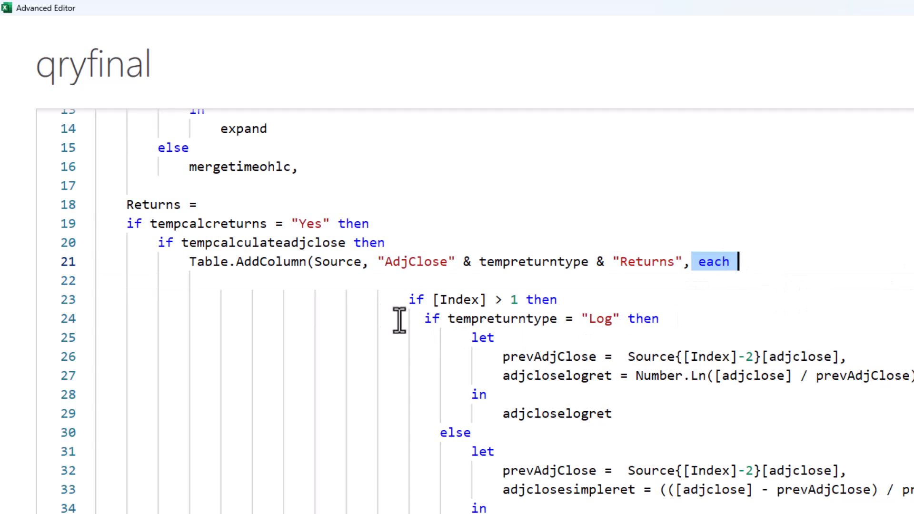
Review the nested row conditions in Returns that test Index greater than 1 and tempreturntype equal to Log
left_click_drag(407, 299, 501, 301)
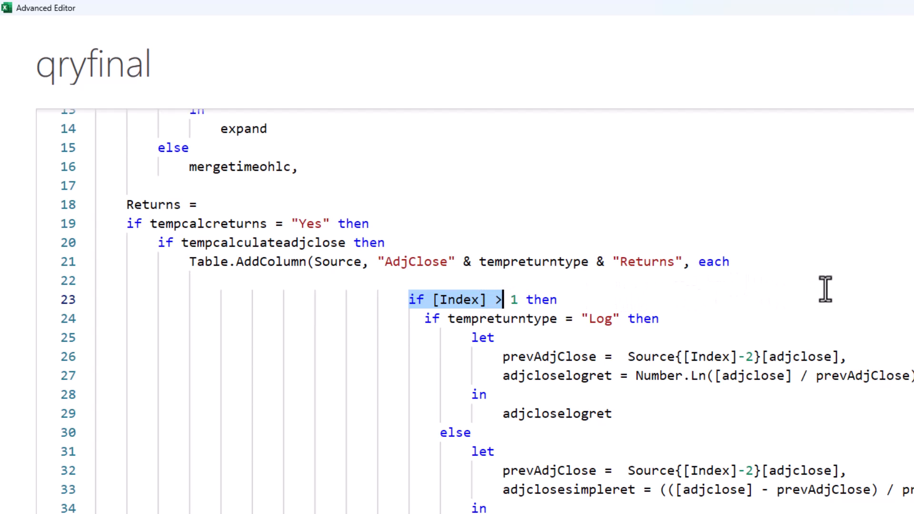
left_click(808, 292)
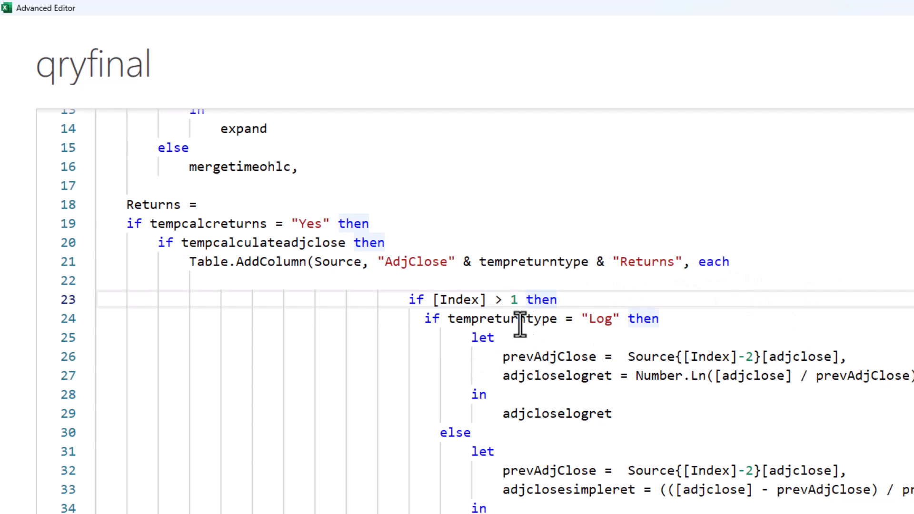
double_click(486, 316)
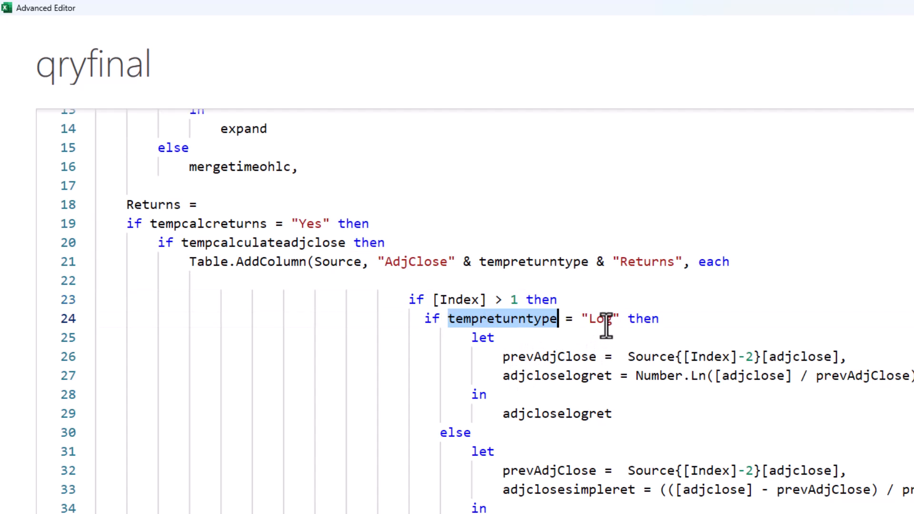
Study how prevAdjClose is looked up from Source through the [Index]-2 row position and the adjclose column
double_click(531, 357)
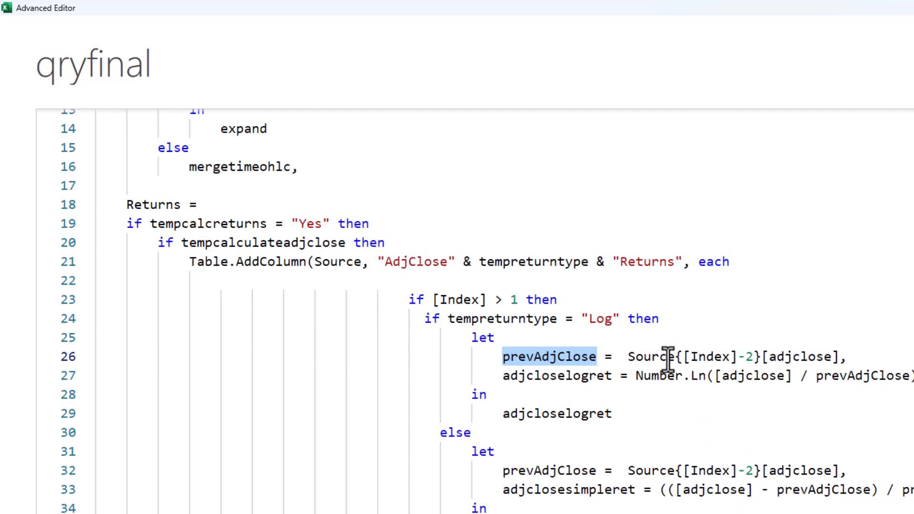
double_click(649, 362)
left_click_drag(683, 356, 747, 357)
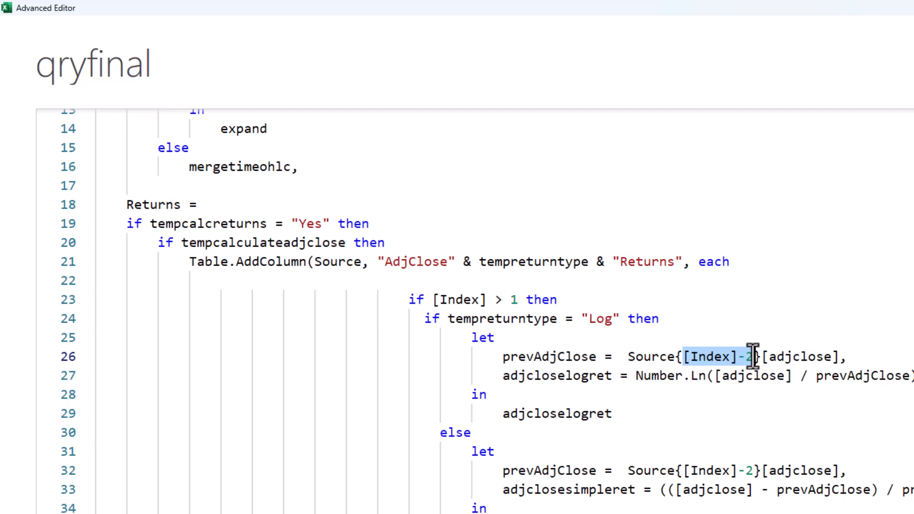
left_click(828, 299)
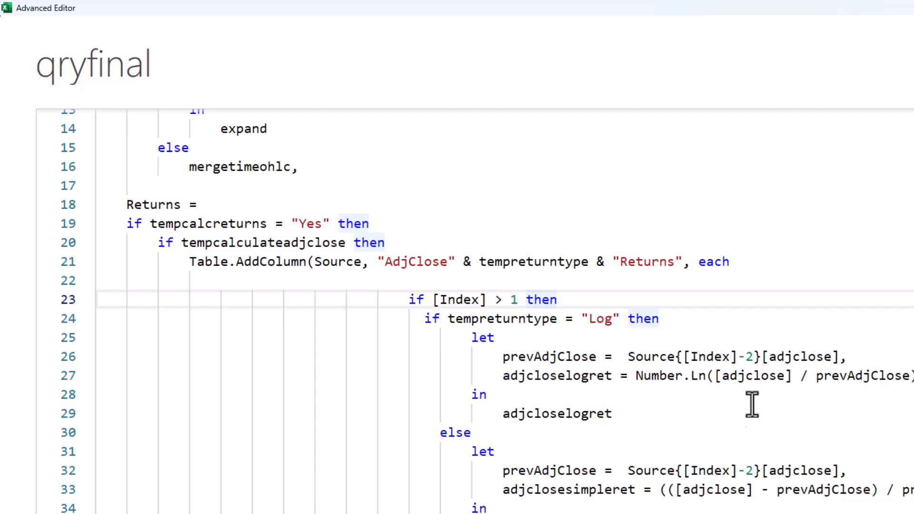
left_click_drag(738, 355, 750, 354)
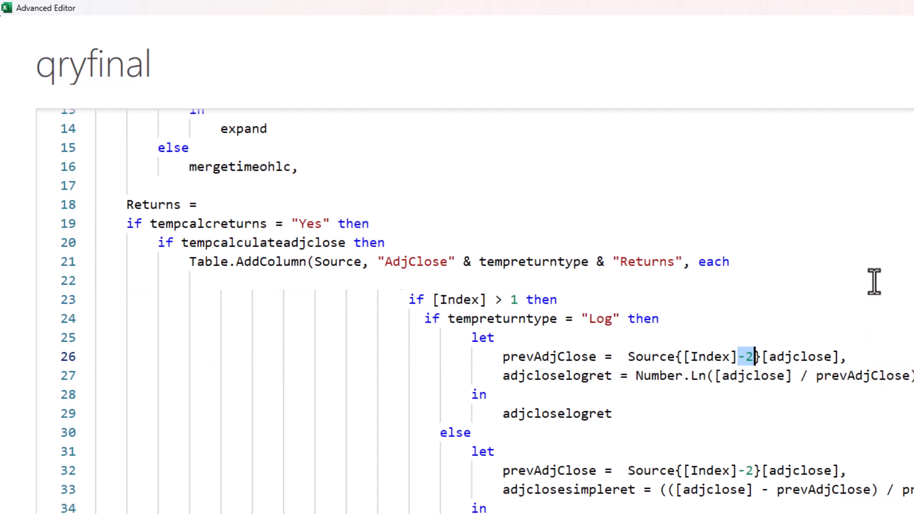
double_click(714, 361)
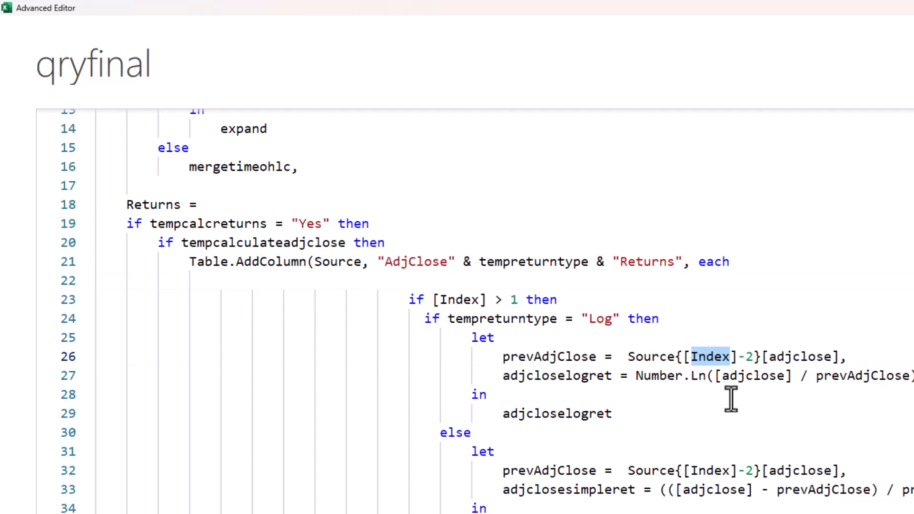
left_click(845, 301)
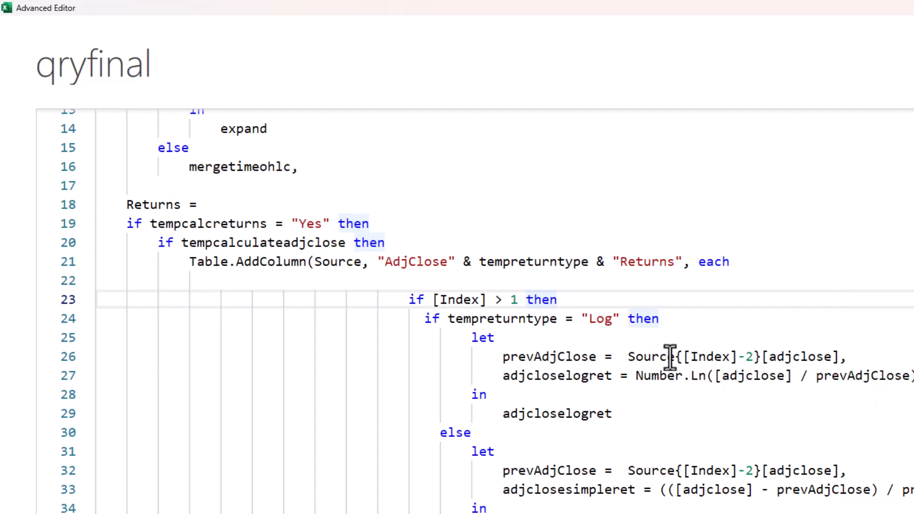
left_click_drag(683, 356, 753, 356)
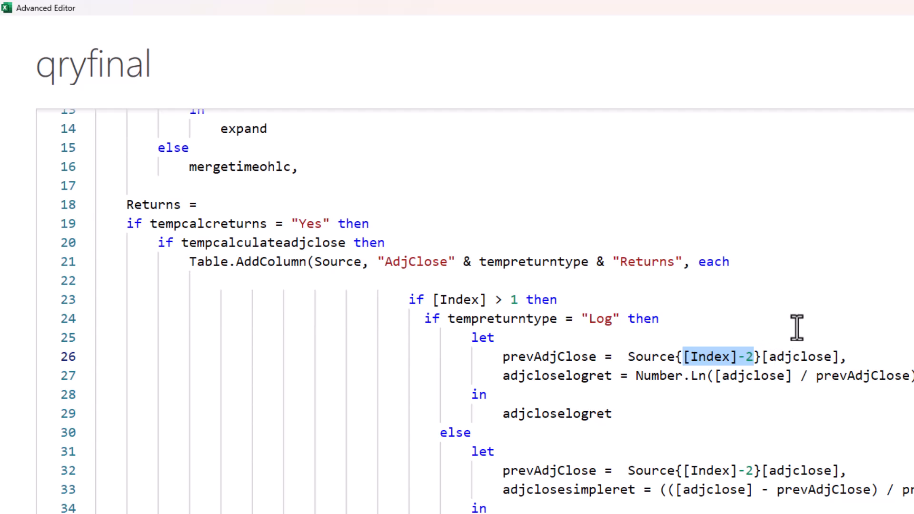
left_click(796, 328)
double_click(788, 357)
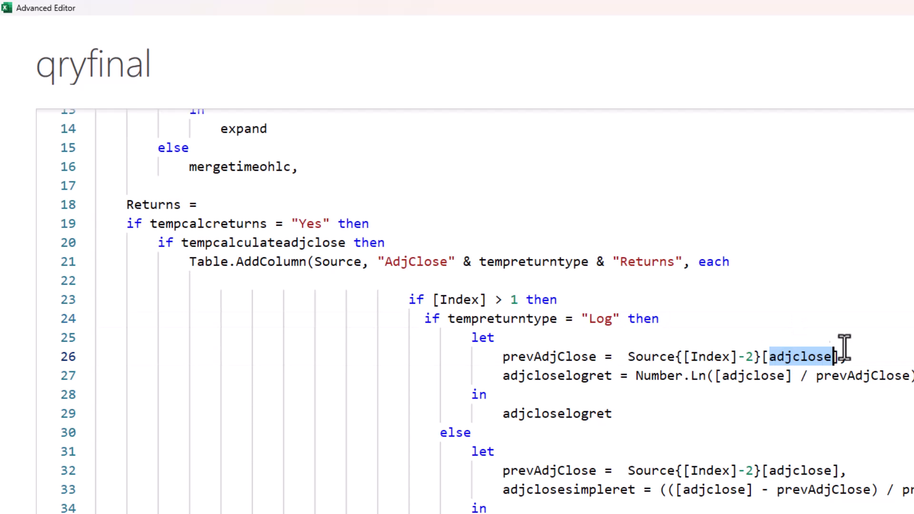
left_click(901, 280)
left_click(883, 297)
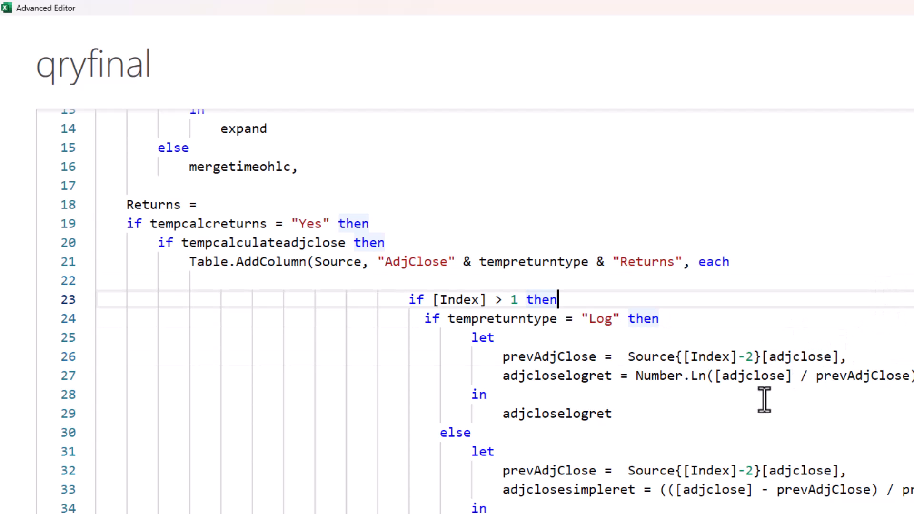
left_click(561, 356)
double_click(542, 356)
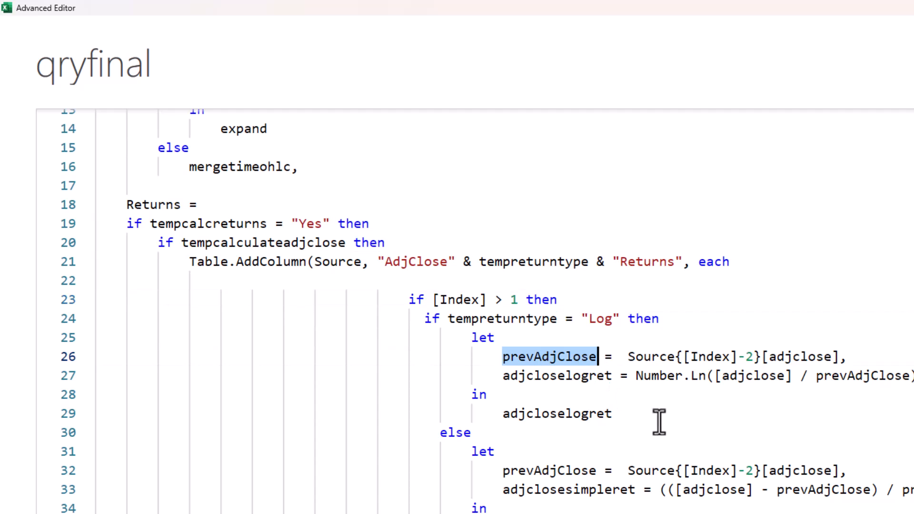
Trace the adjcloselogret formula through Number.Ln, adjclose and prevAdjClose to its output after the in keyword
left_click(554, 378)
double_click(555, 377)
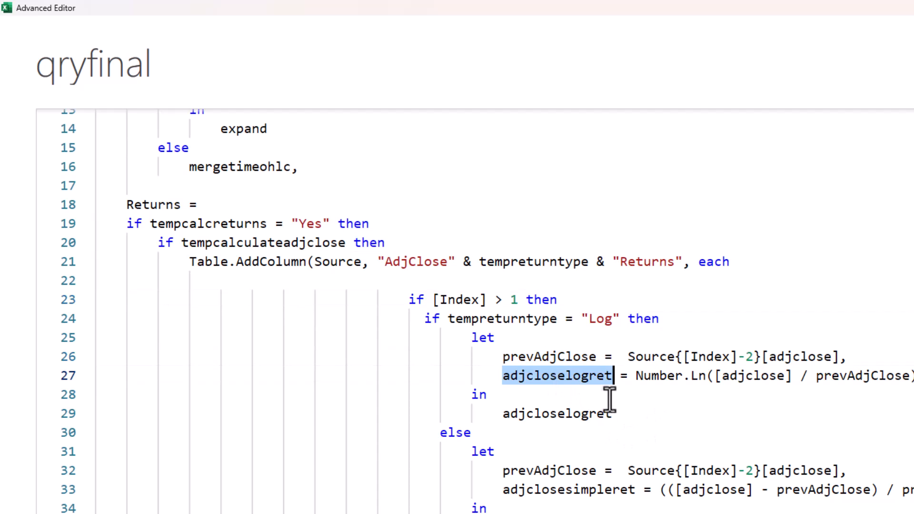
left_click(636, 377)
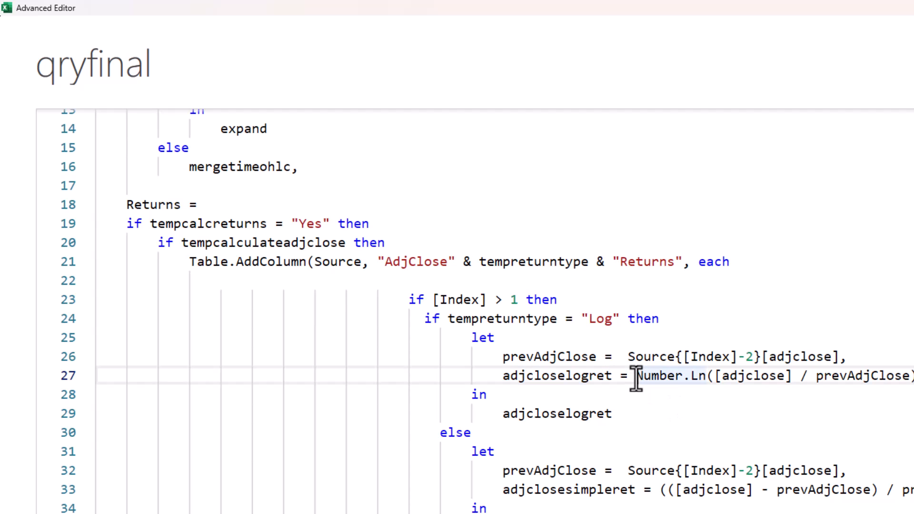
double_click(699, 377)
left_click(755, 450)
double_click(752, 377)
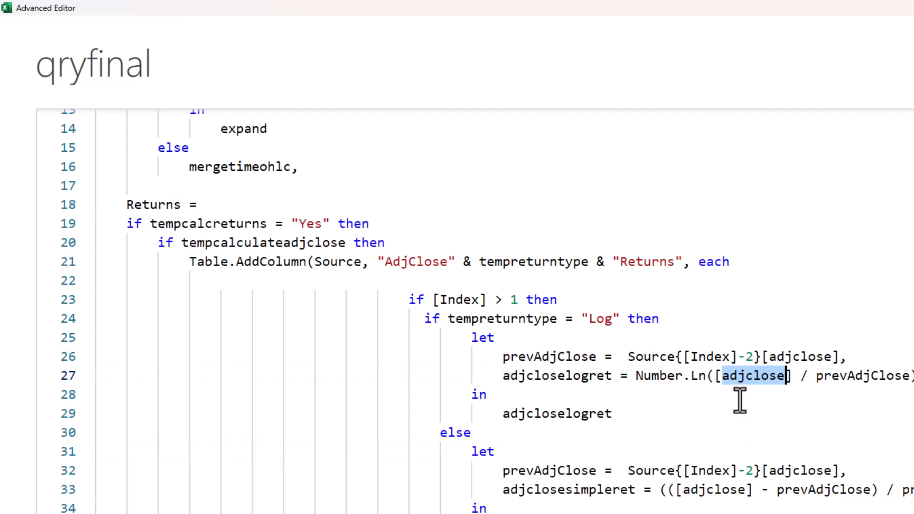
double_click(830, 377)
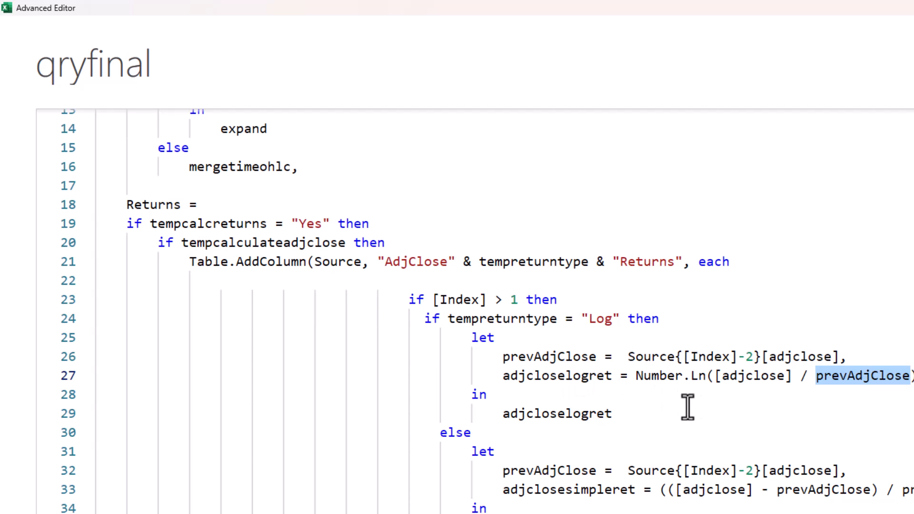
left_click(557, 413)
double_click(554, 413)
double_click(541, 375)
double_click(541, 413)
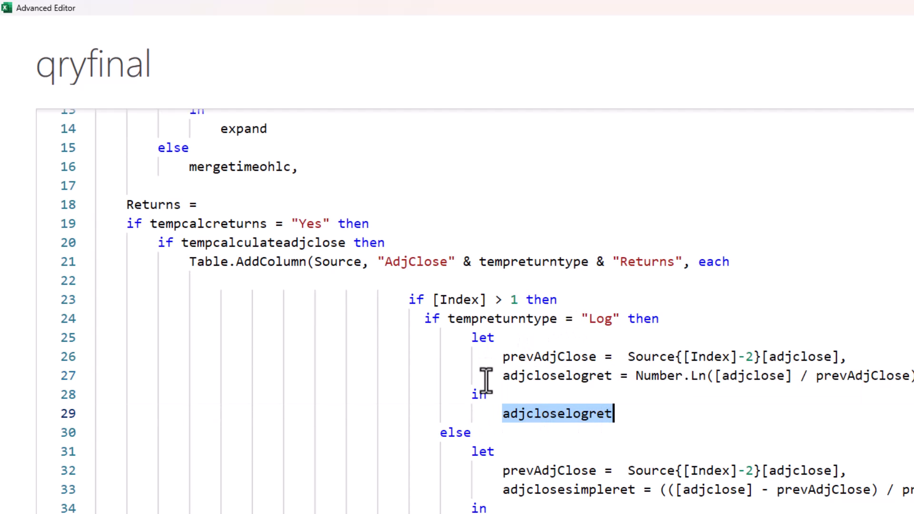
Examine the else branch of the adjusted close returns, covering prevAdjClose, the adjclosesimpleret formula and its output, and the null fallback
double_click(456, 433)
left_click(563, 458)
left_click(539, 473)
double_click(539, 473)
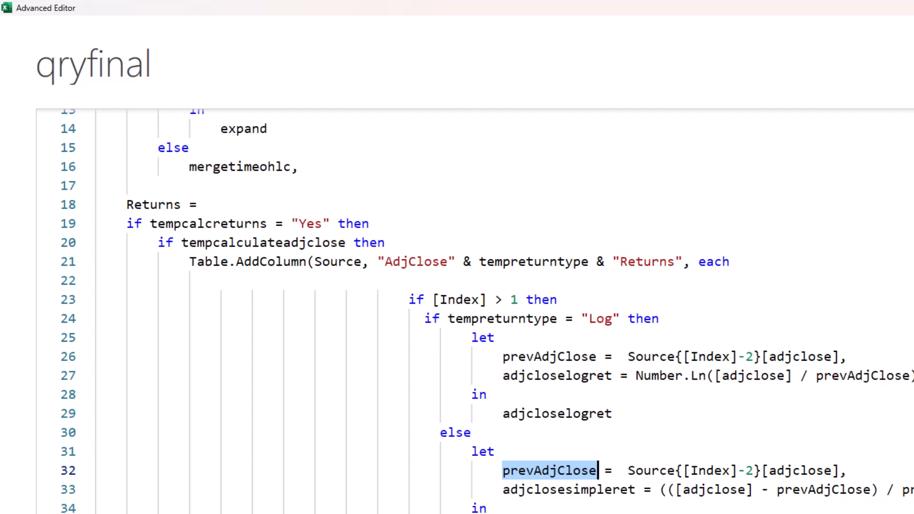
left_click(491, 471)
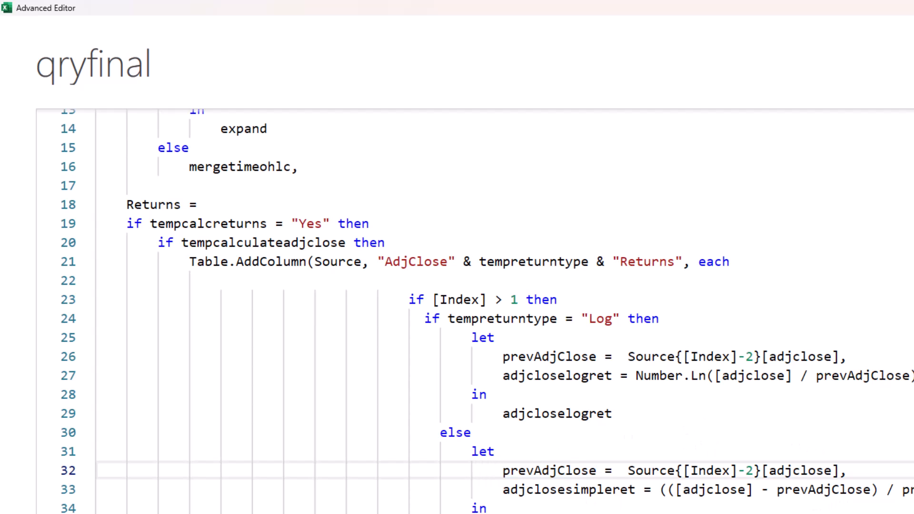
left_click_drag(659, 489, 913, 489)
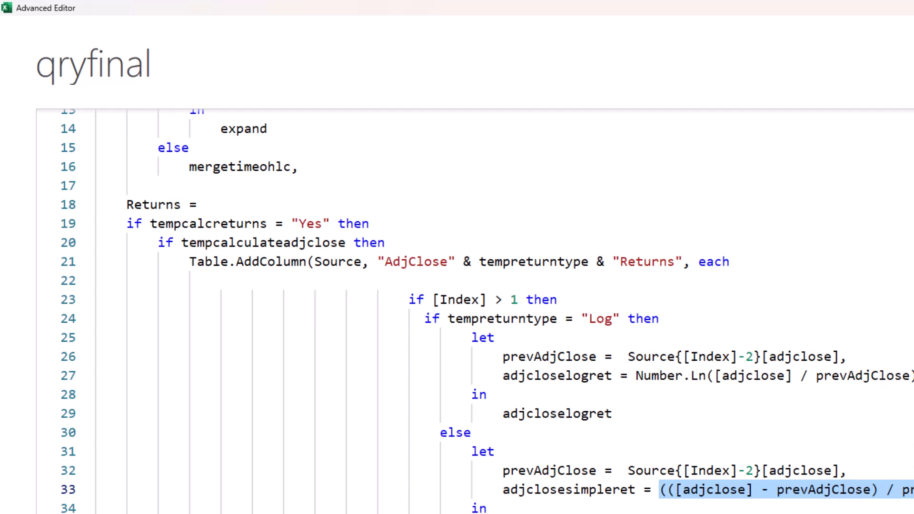
left_click(495, 337)
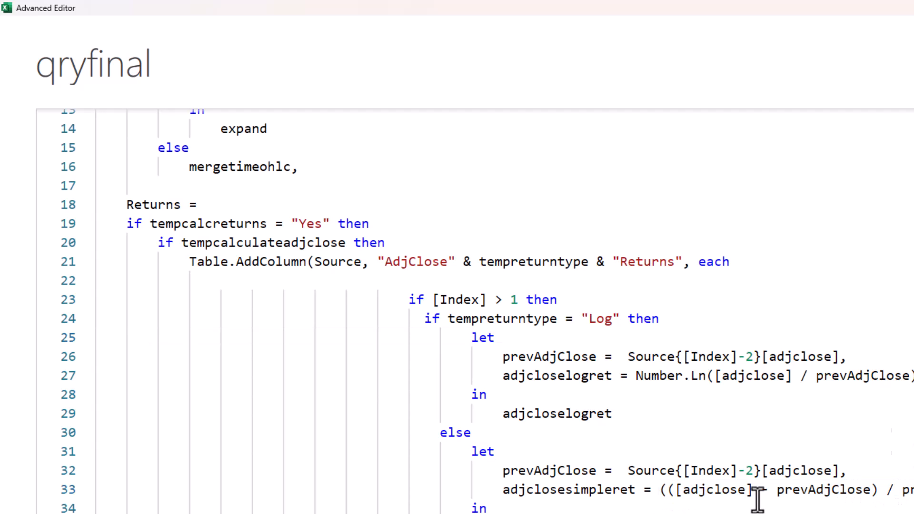
scroll(476, 311, "down", 2)
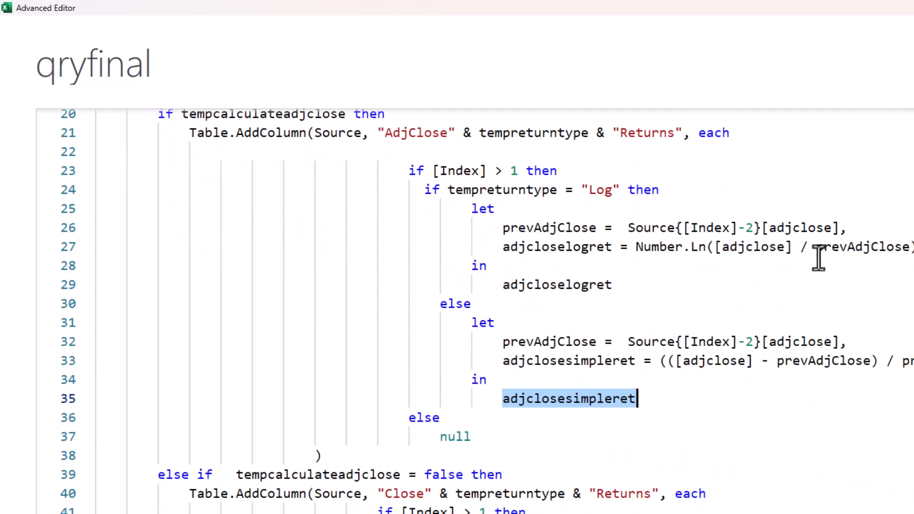
left_click(457, 434)
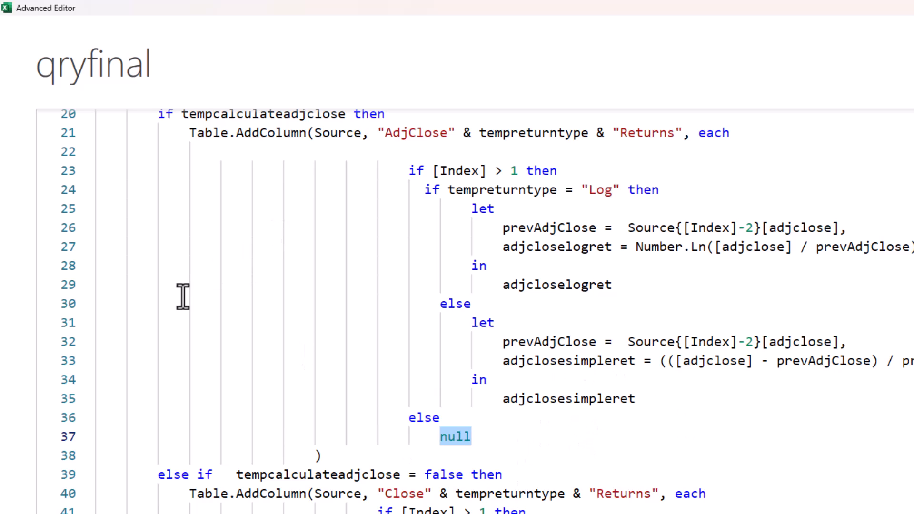
Compare the two tempcalculateadjclose conditions in Returns that choose between the AdjClose and Close column calculations
scroll(183, 293, "up", 1)
double_click(187, 173)
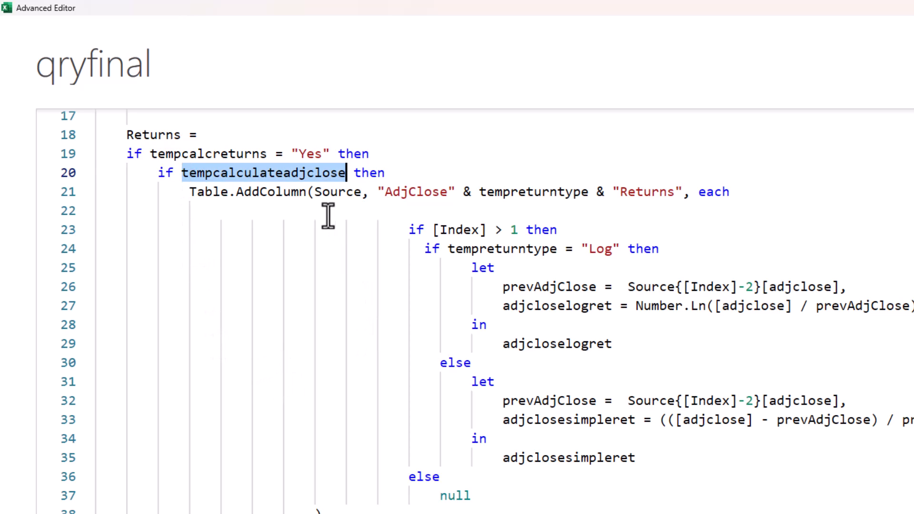
scroll(667, 495, "down", 1)
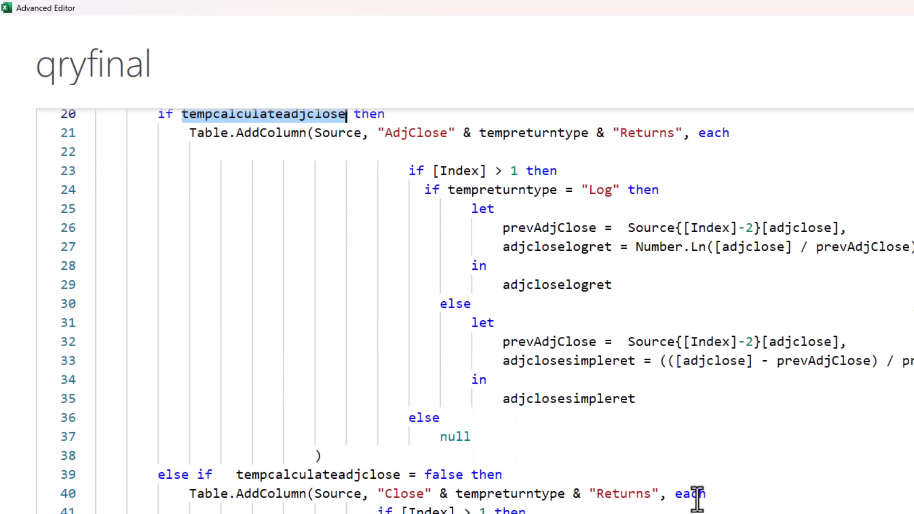
scroll(529, 354, "down", 1)
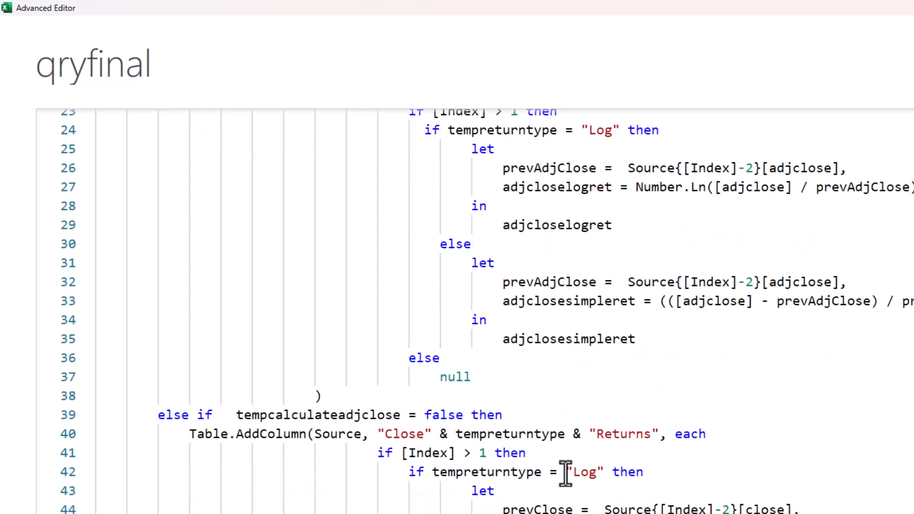
double_click(267, 416)
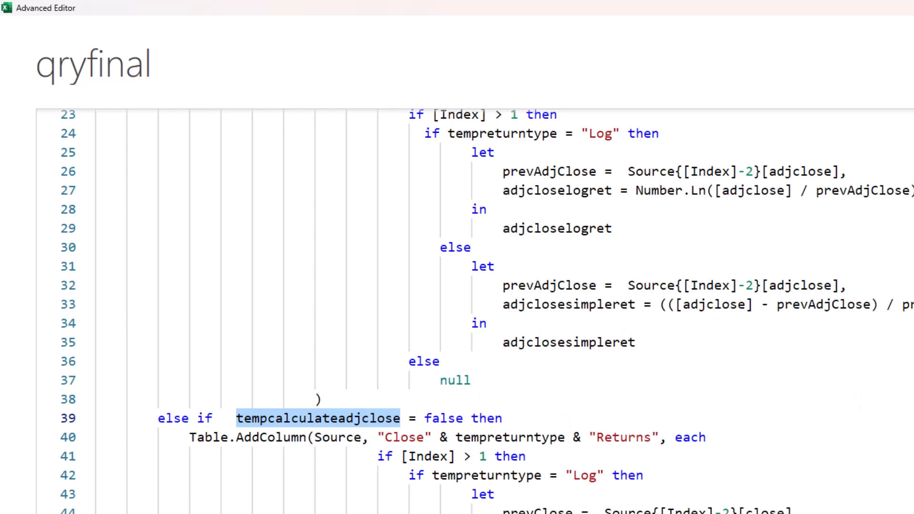
Review the Close returns branch, covering its Table.AddColumn line, prevClose lookup, and the closeLogRet and closeSimpleRet formulas
scroll(616, 259, "down", 3)
left_click(617, 256)
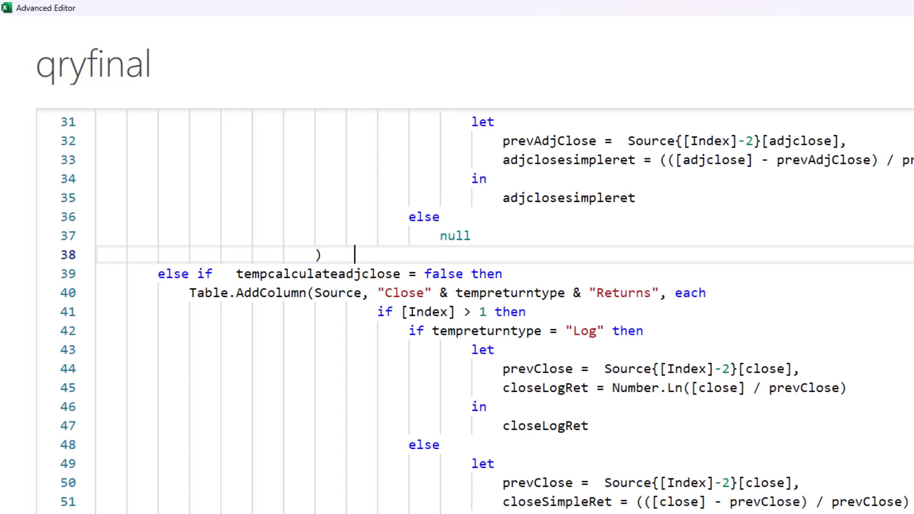
scroll(487, 311, "down", 1)
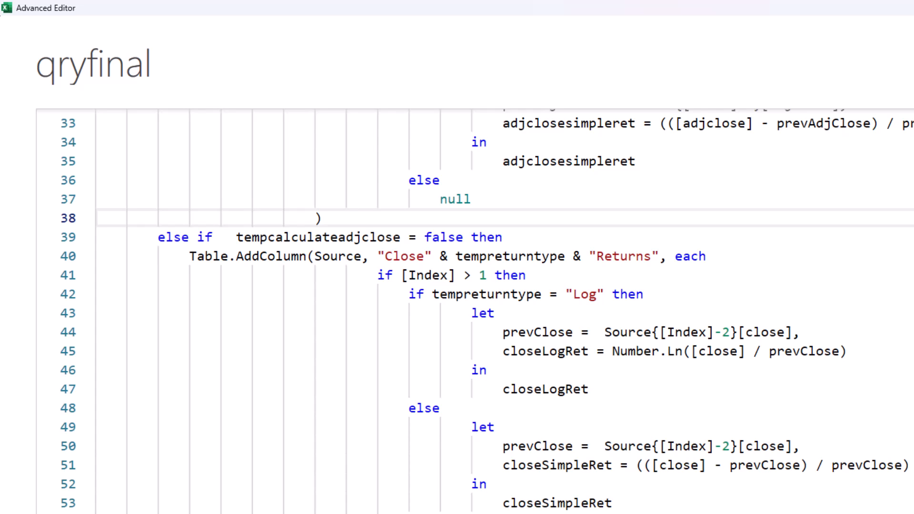
scroll(487, 310, "down", 1)
left_click(890, 270)
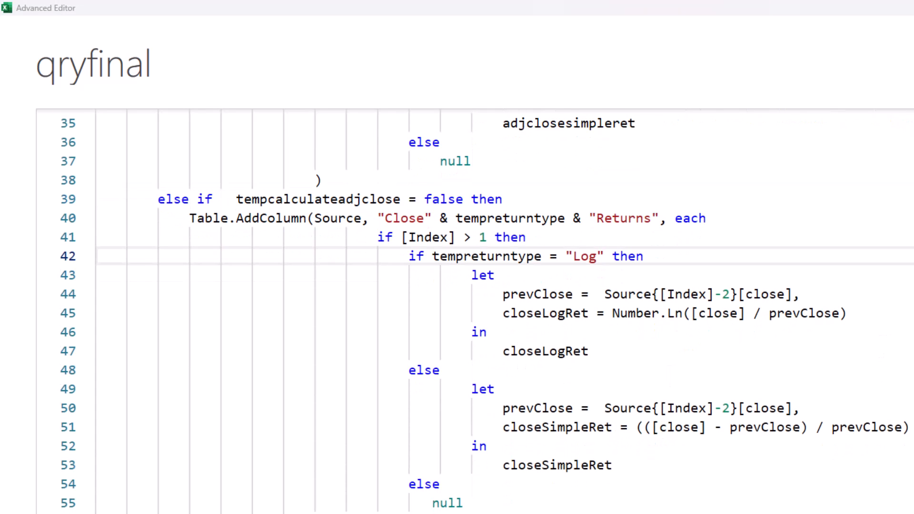
left_click(886, 256)
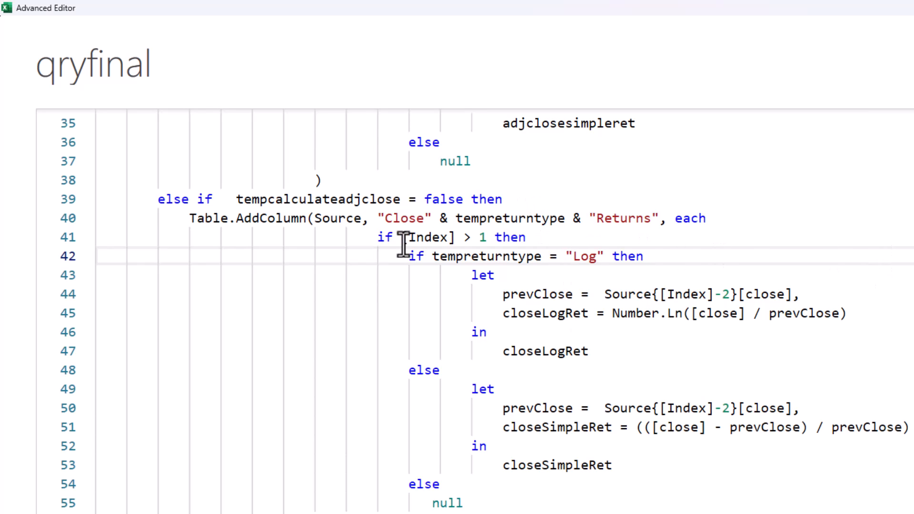
double_click(403, 222)
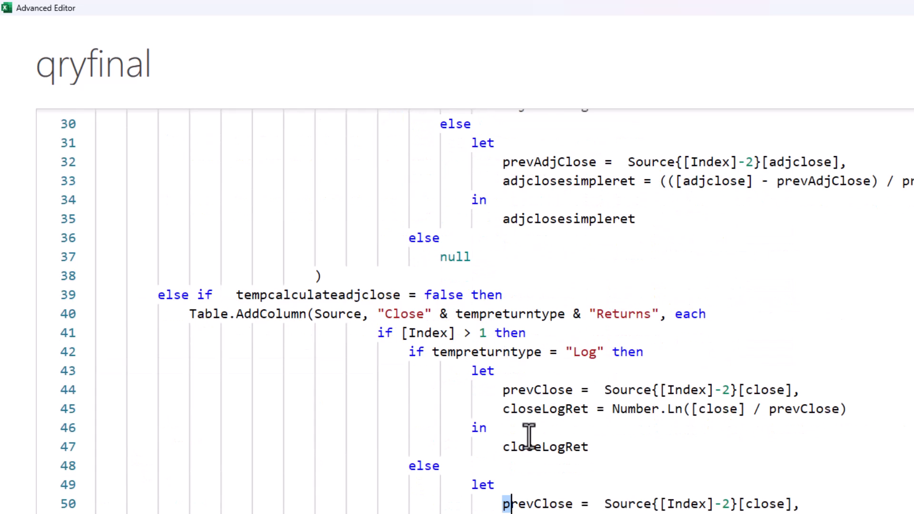
Trace the outer tempcalcreturns condition in Returns to its final else branch, which outputs the Source table
scroll(519, 432, "up", 5)
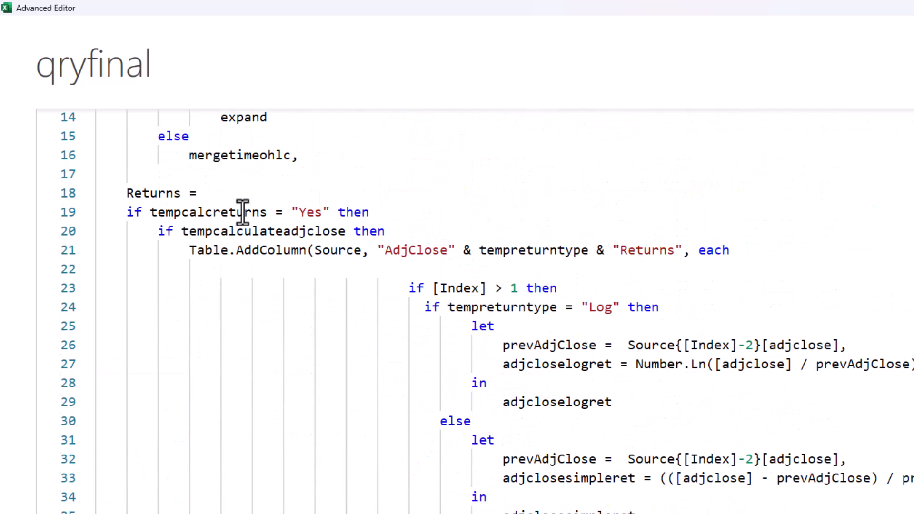
double_click(195, 212)
scroll(475, 310, "down", 9)
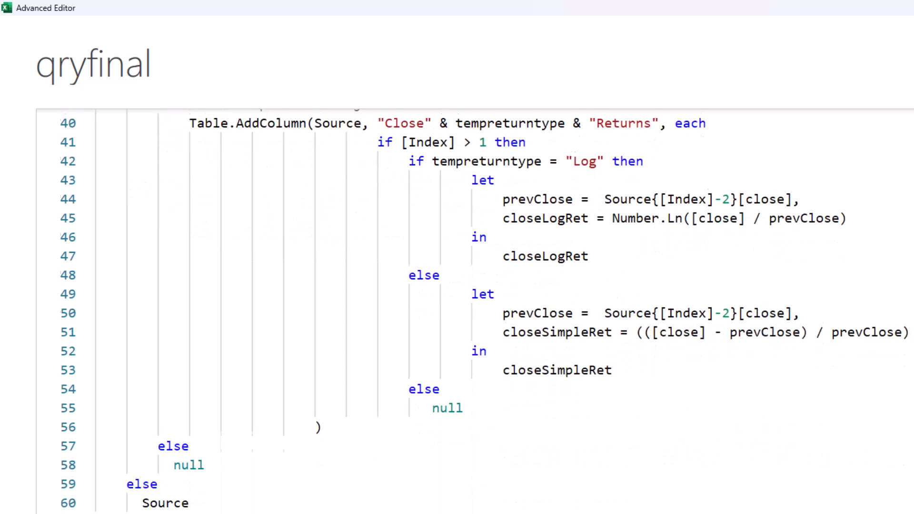
scroll(291, 452, "down", 1)
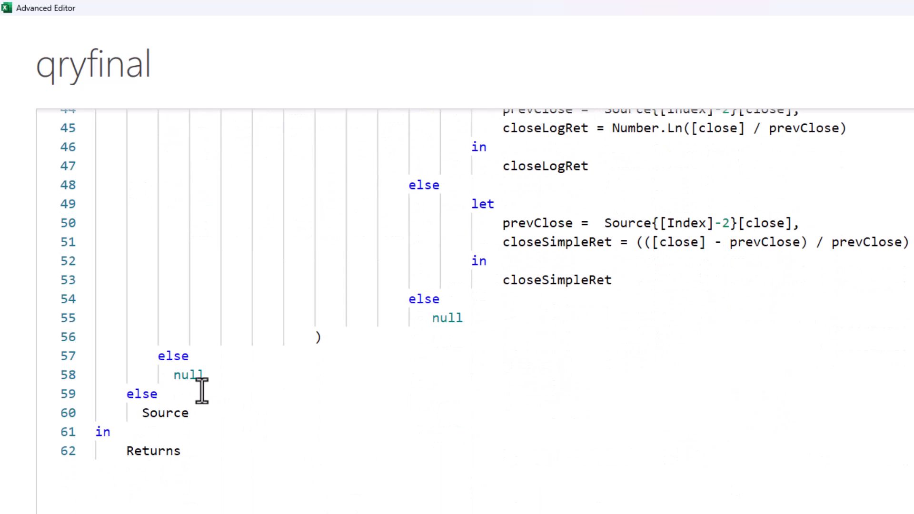
double_click(166, 412)
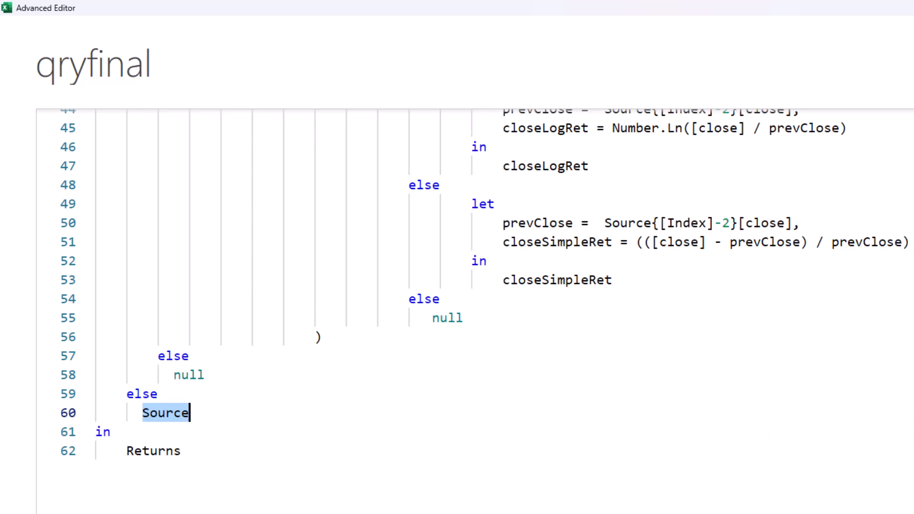
scroll(188, 200, "up", 10)
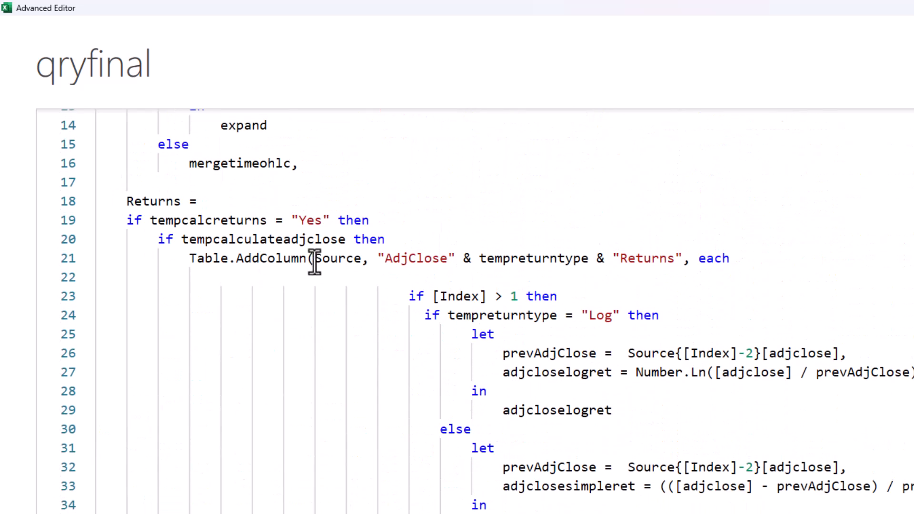